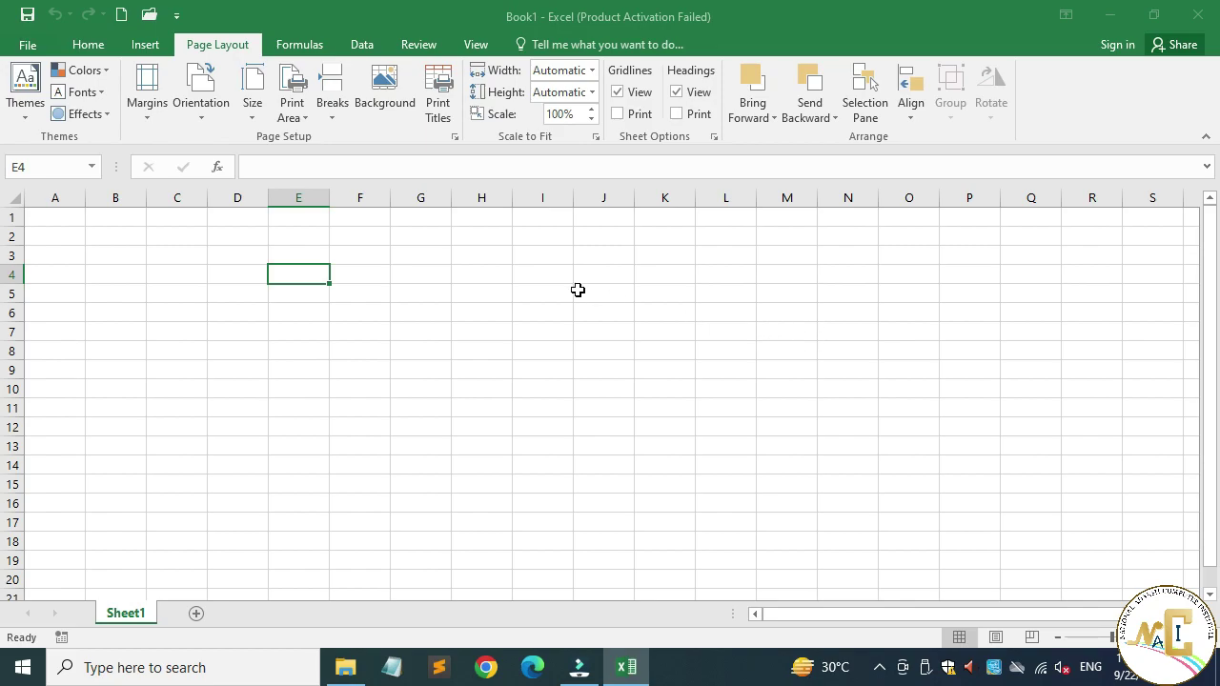
{"action": "left_click", "coordinate": [230, 54]}
{"action": "left_click", "coordinate": [378, 266]}
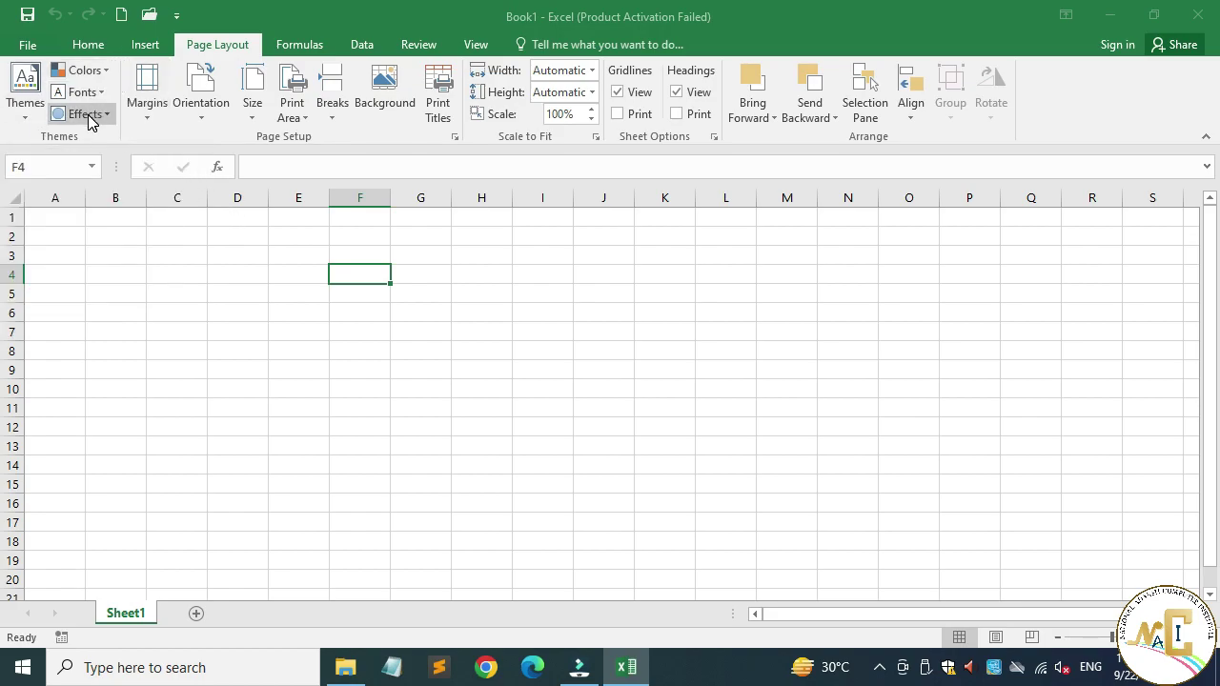
{"action": "left_click", "coordinate": [300, 330]}
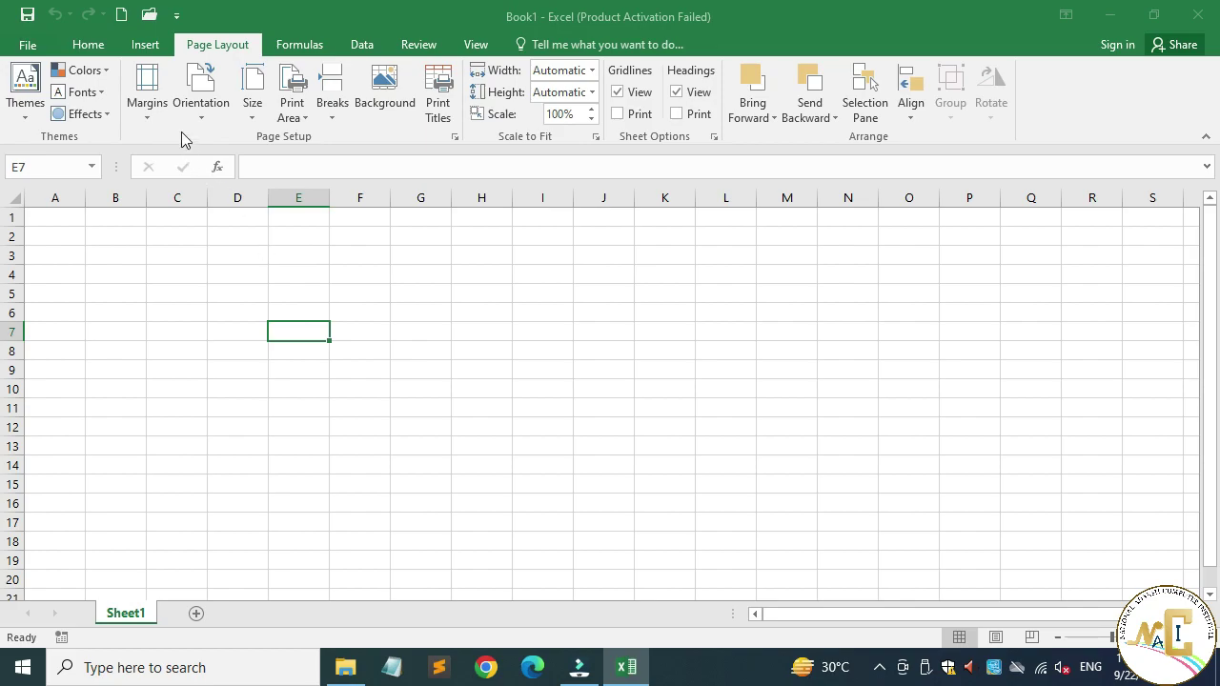
{"action": "left_click", "coordinate": [153, 50]}
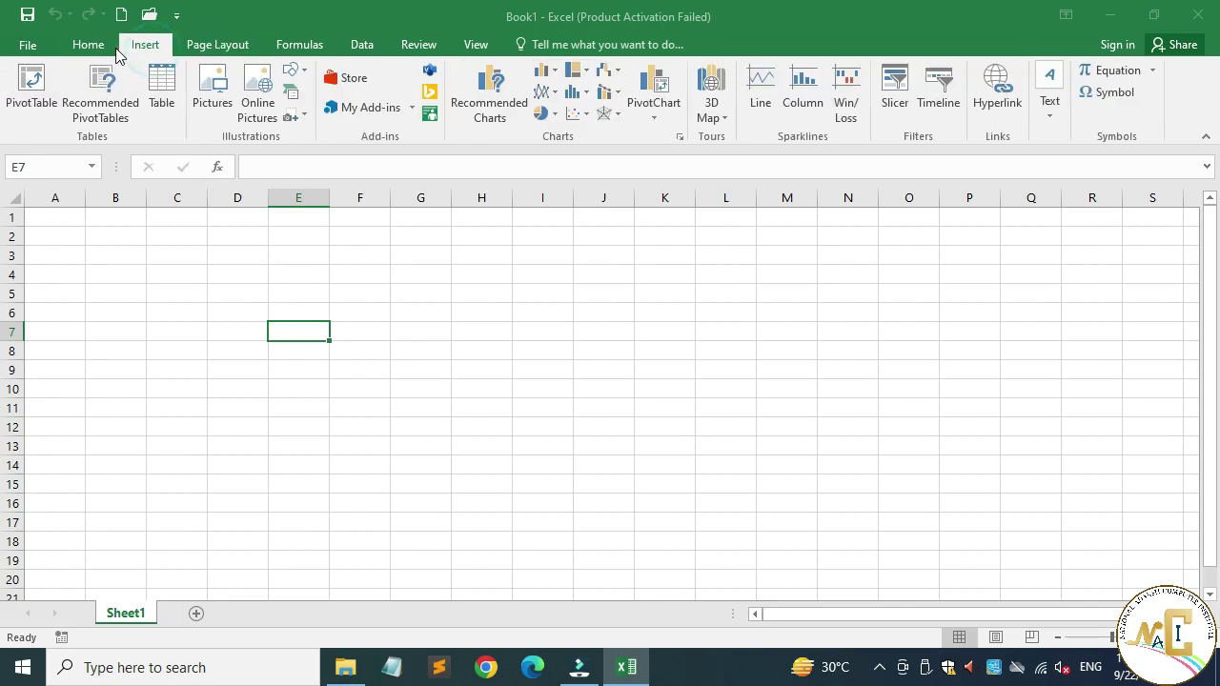
{"action": "left_click", "coordinate": [95, 49]}
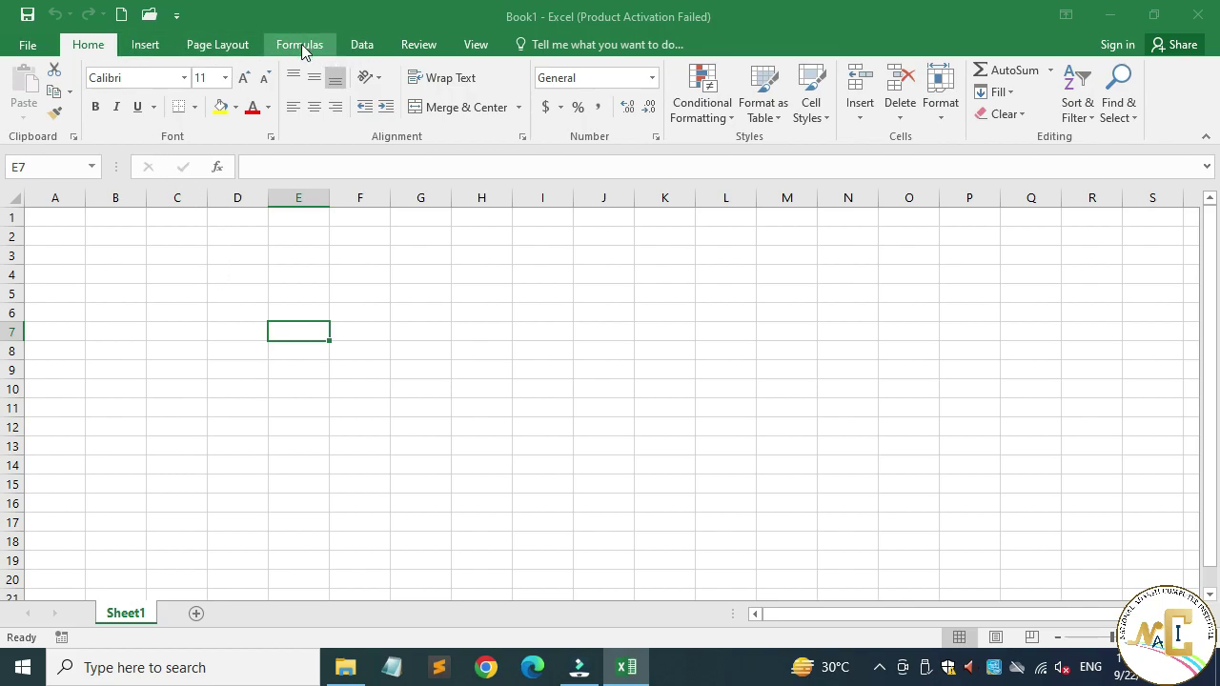
{"action": "left_click", "coordinate": [236, 49]}
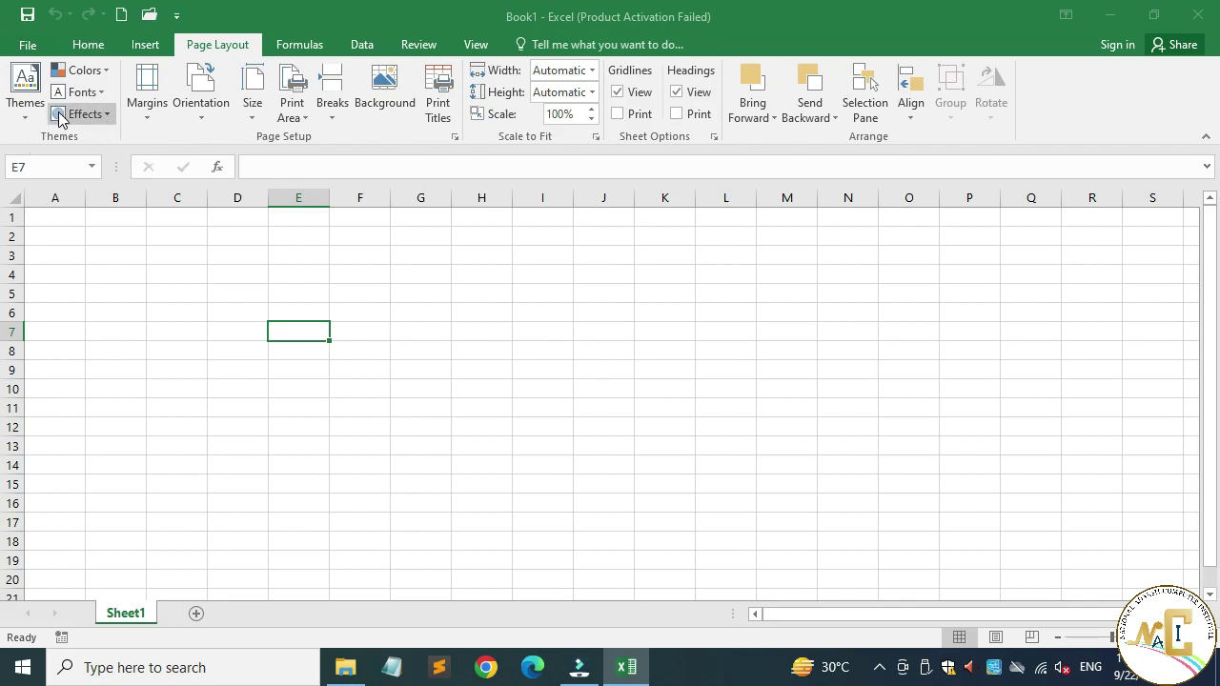
{"action": "left_click", "coordinate": [145, 45]}
{"action": "left_click", "coordinate": [134, 331]}
Enter the headings Income and Expenses in A2 and B2, with the values 25000 and 45000 beneath them
{"action": "left_click", "coordinate": [57, 223]}
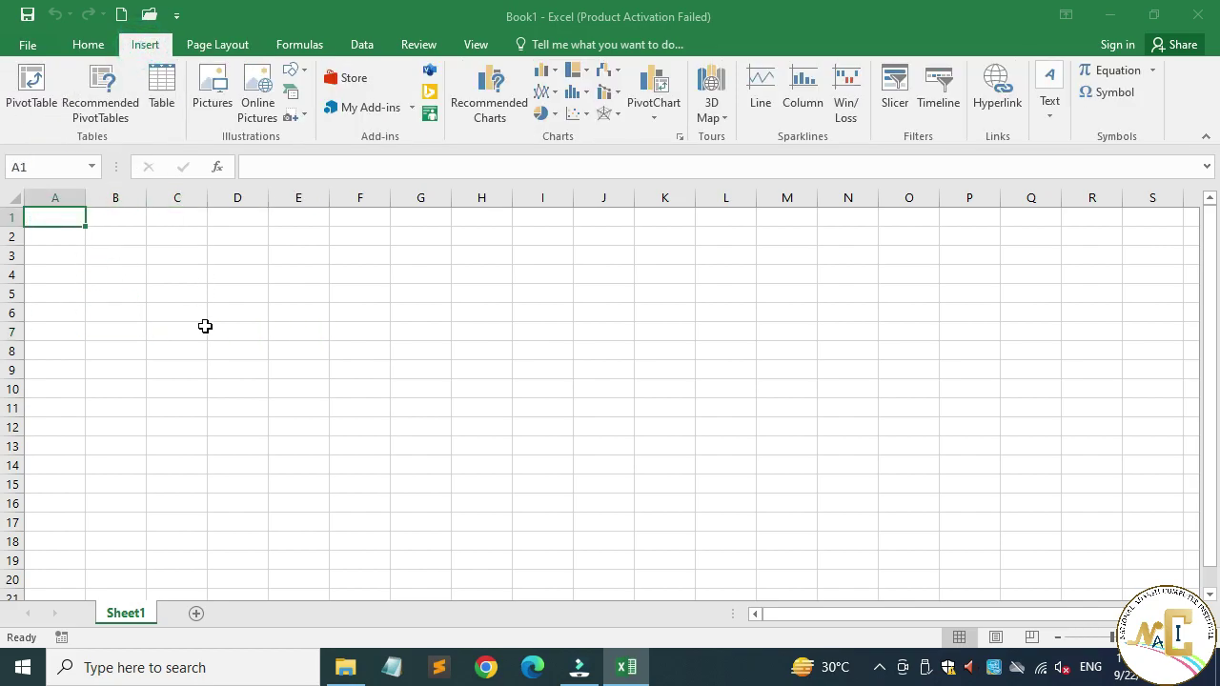
{"action": "key", "text": "Down"}
{"action": "type", "text": "Income"}
{"action": "key", "text": "Tab"}
{"action": "type", "text": "E"}
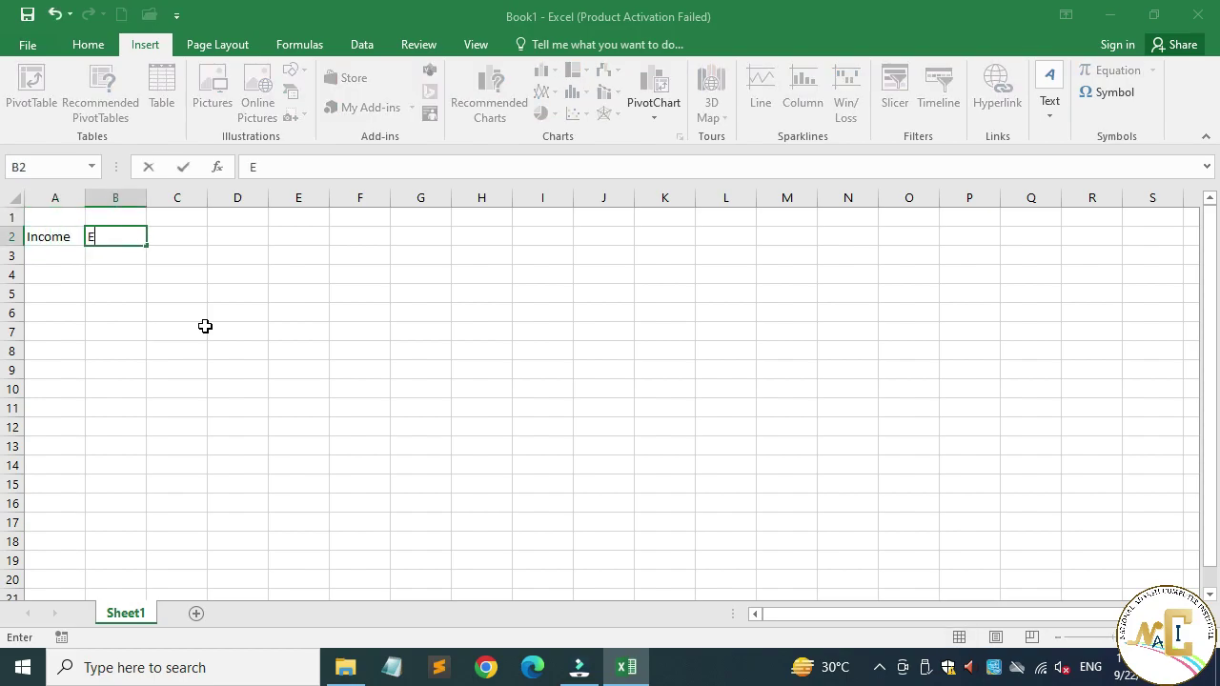
{"action": "key", "text": "Return"}
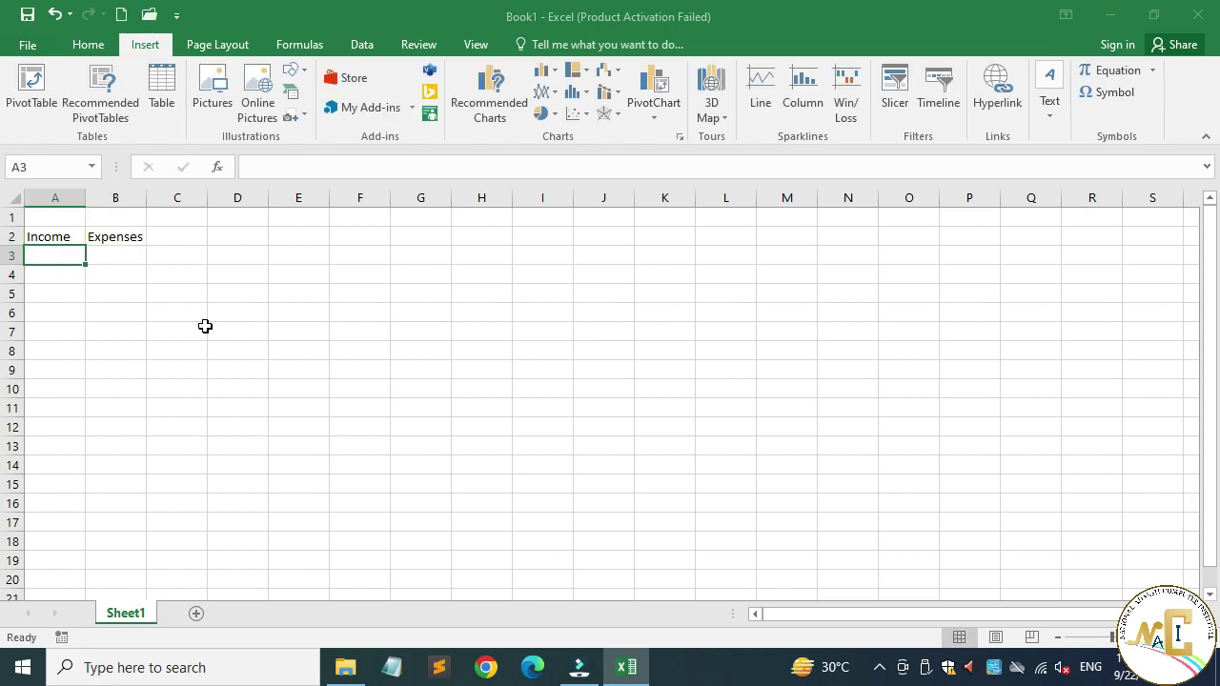
{"action": "type", "text": "25000"}
{"action": "key", "text": "Tab"}
{"action": "type", "text": "45000"}
{"action": "key", "text": "Return"}
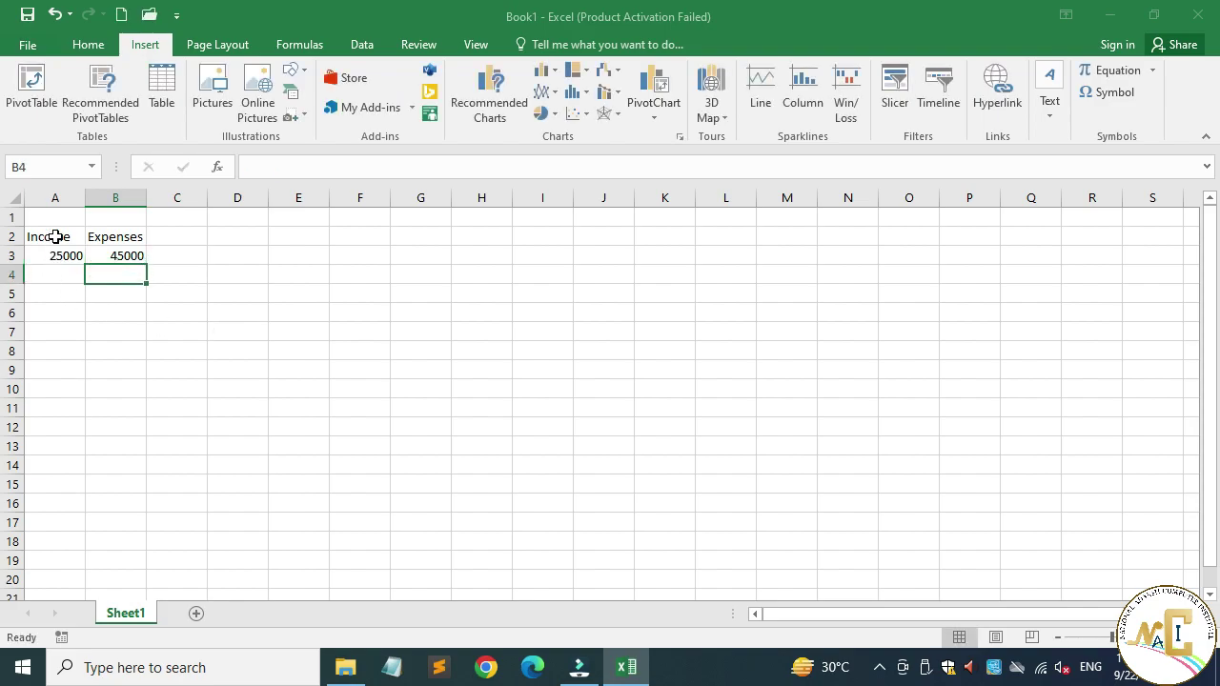
Convert the range A2:B3 into a table, using its first row as headers
{"action": "left_click_drag", "start_coordinate": [55, 236], "coordinate": [96, 250]}
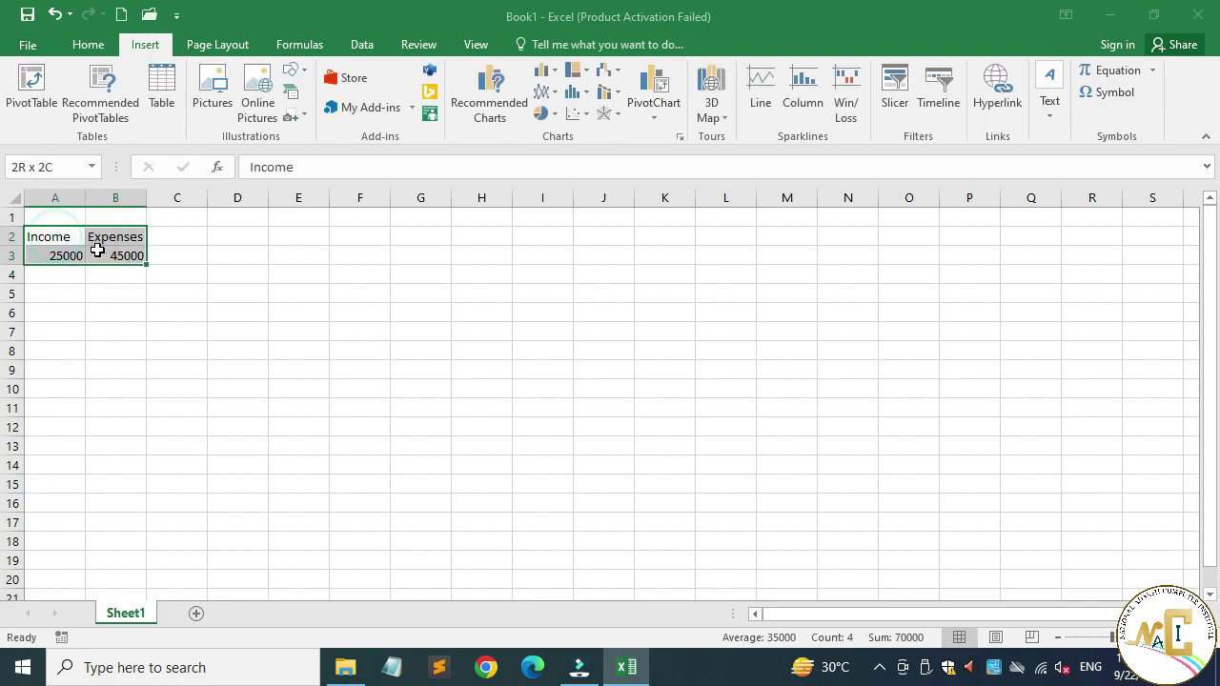
{"action": "left_click", "coordinate": [155, 96]}
{"action": "left_click", "coordinate": [803, 296]}
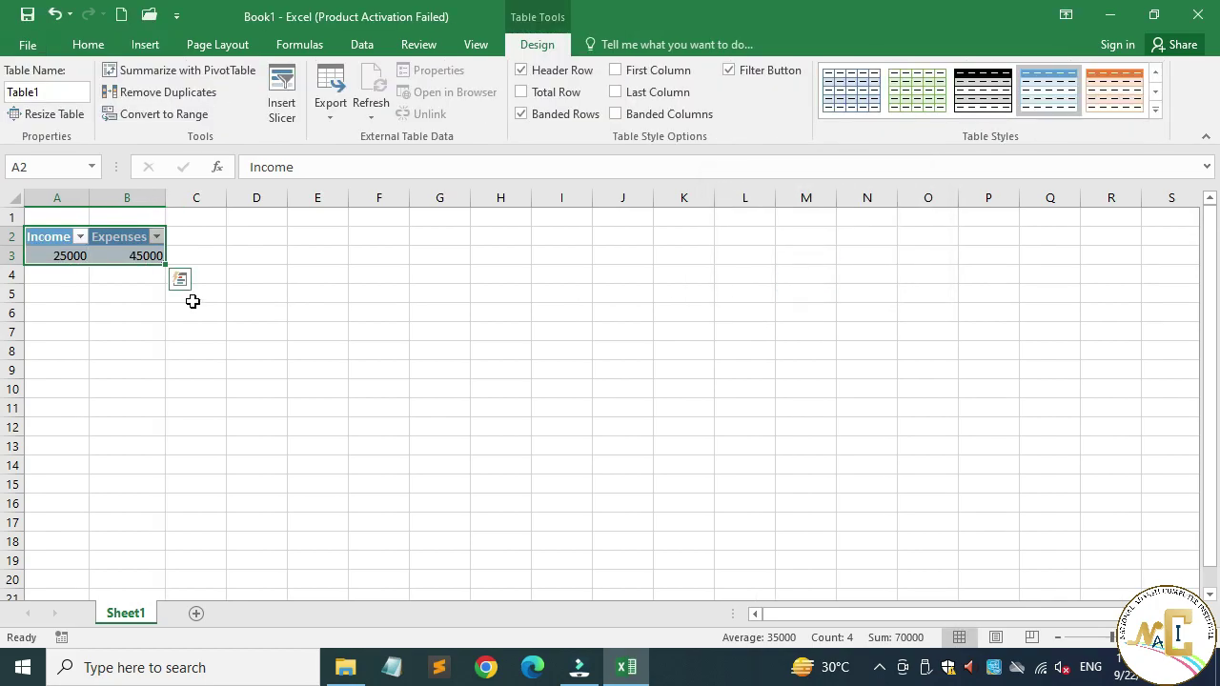
Insert a clustered column chart of the Income and Expenses table and place it over columns E to J, starting at row 4
{"action": "left_click", "coordinate": [143, 45]}
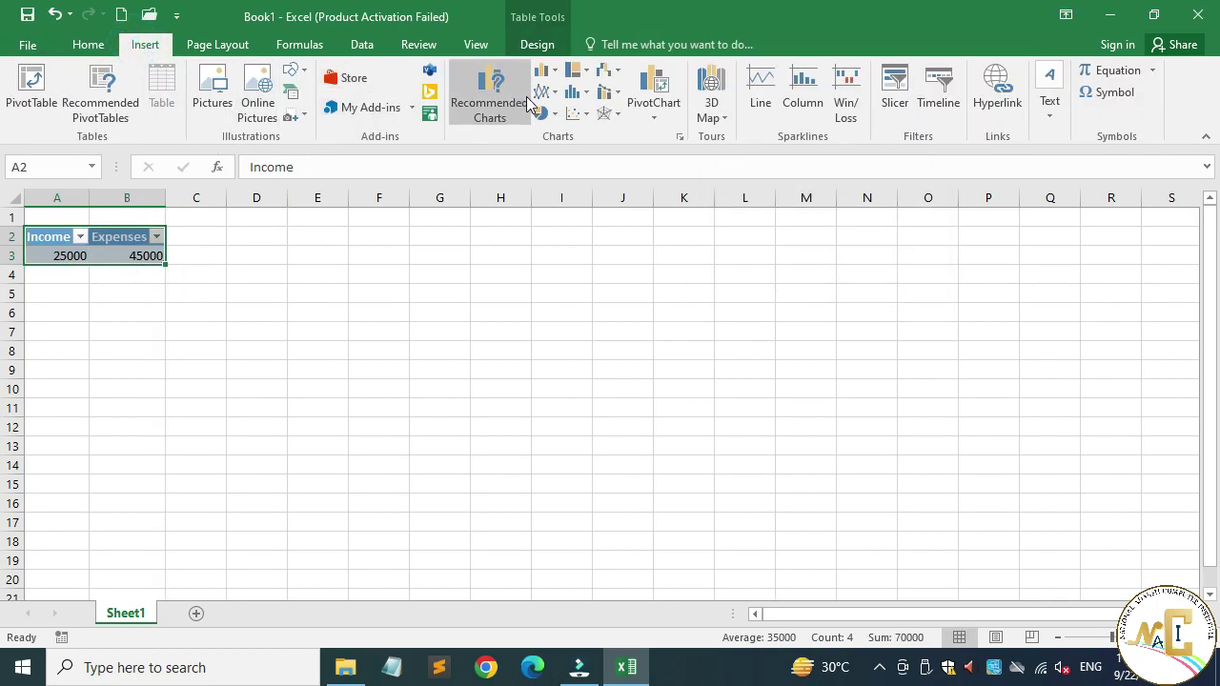
{"action": "left_click", "coordinate": [545, 70]}
{"action": "left_click", "coordinate": [558, 134]}
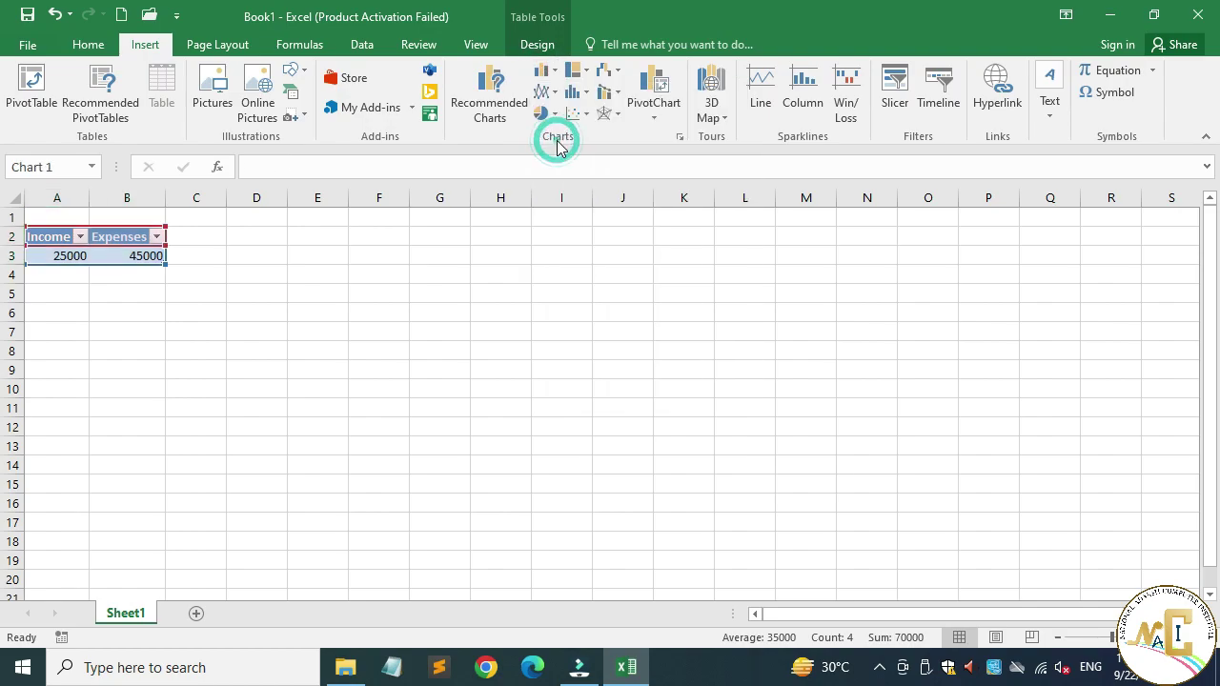
{"action": "mouse_move", "coordinate": [396, 276]}
{"action": "left_mouse_down"}
{"action": "mouse_move", "coordinate": [480, 298]}
{"action": "mouse_move", "coordinate": [388, 288]}
{"action": "left_mouse_up"}
{"action": "left_click", "coordinate": [330, 333]}
{"action": "left_click", "coordinate": [212, 327]}
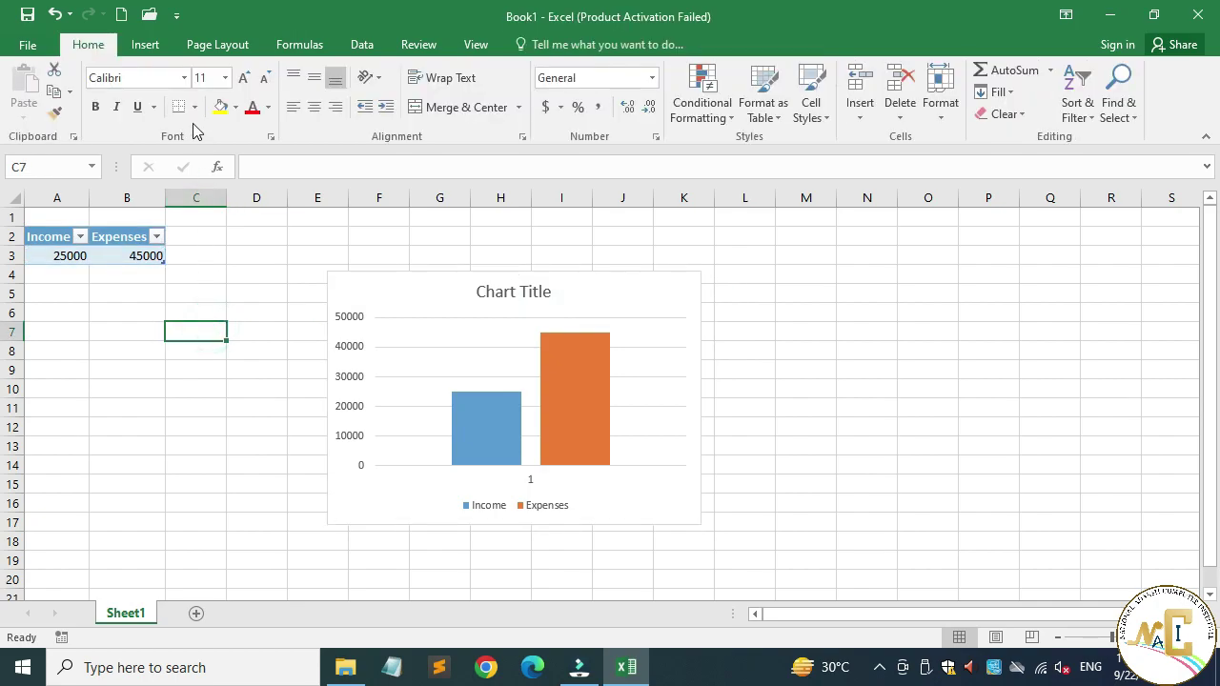
Draw a rectangle about 1.78 inches high and 1.7 inches wide below the table and give it the yellow last-row theme style
{"action": "left_click", "coordinate": [144, 45]}
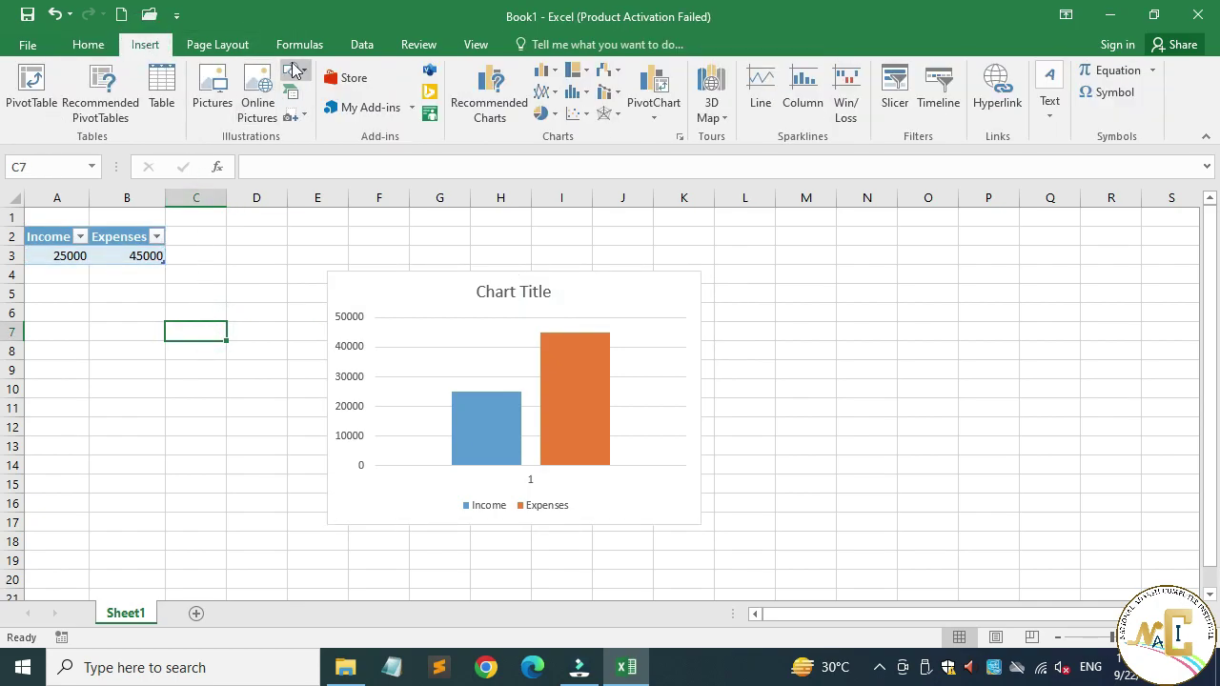
{"action": "left_click", "coordinate": [233, 49]}
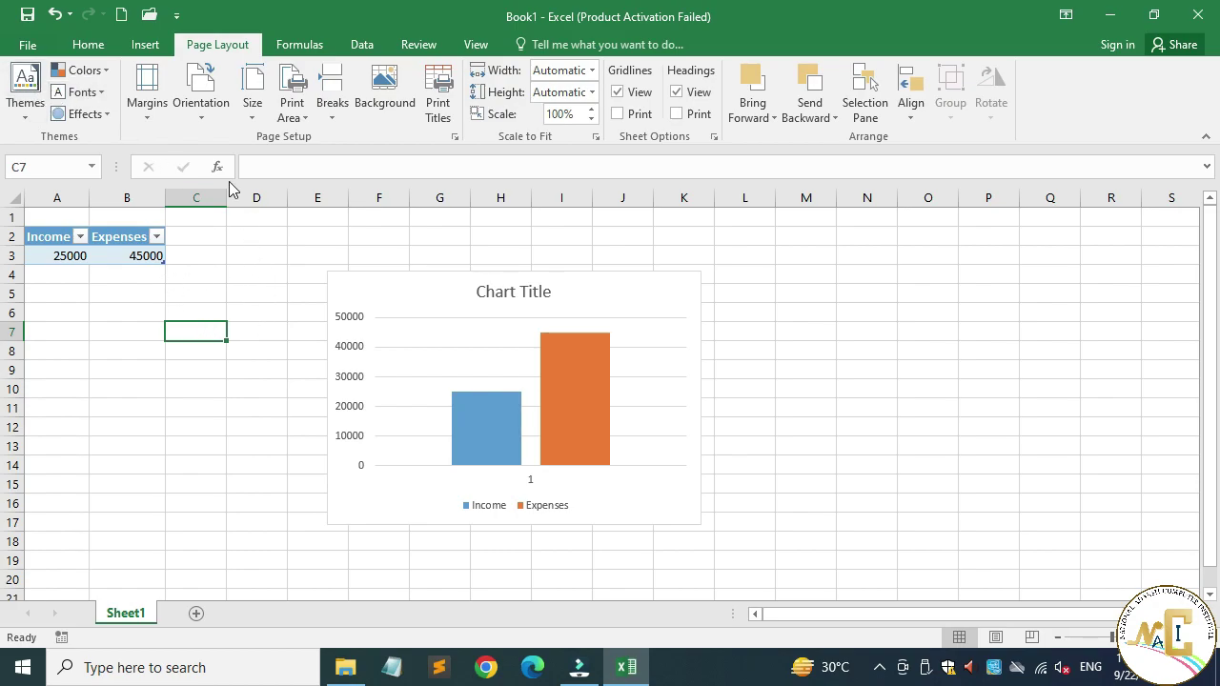
{"action": "left_click", "coordinate": [145, 45]}
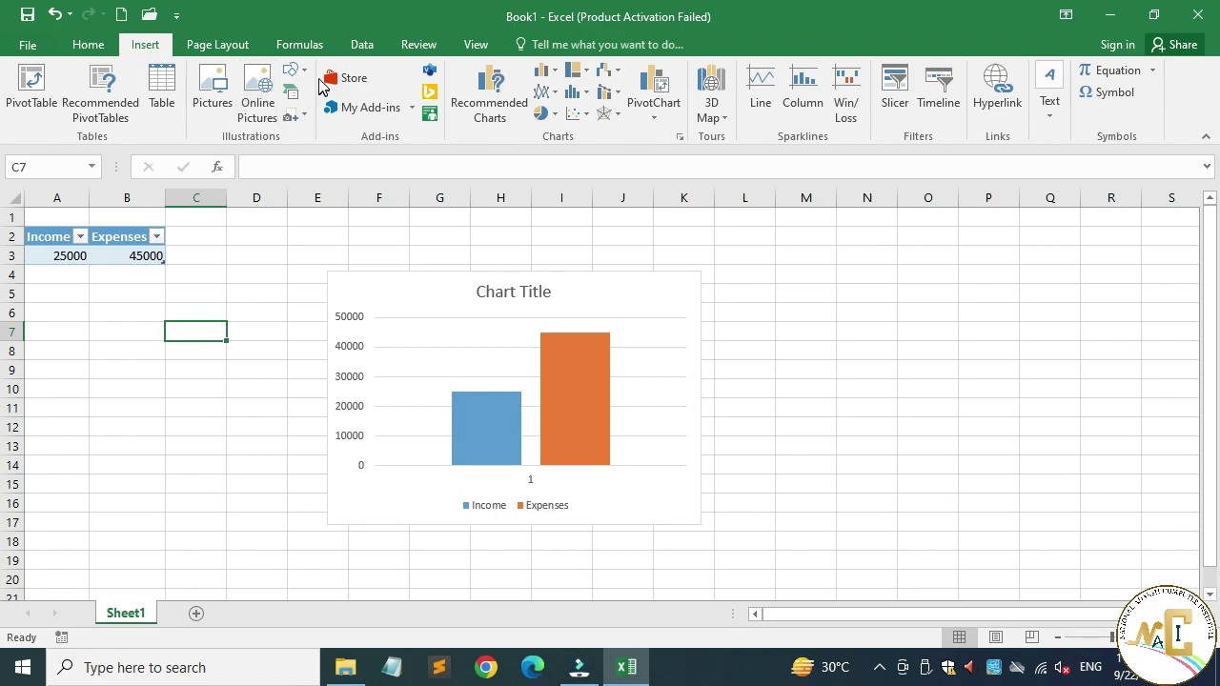
{"action": "left_click", "coordinate": [291, 70]}
{"action": "left_click", "coordinate": [344, 124]}
{"action": "left_click_drag", "start_coordinate": [136, 341], "coordinate": [292, 504]}
{"action": "left_click_drag", "start_coordinate": [240, 420], "coordinate": [253, 420]}
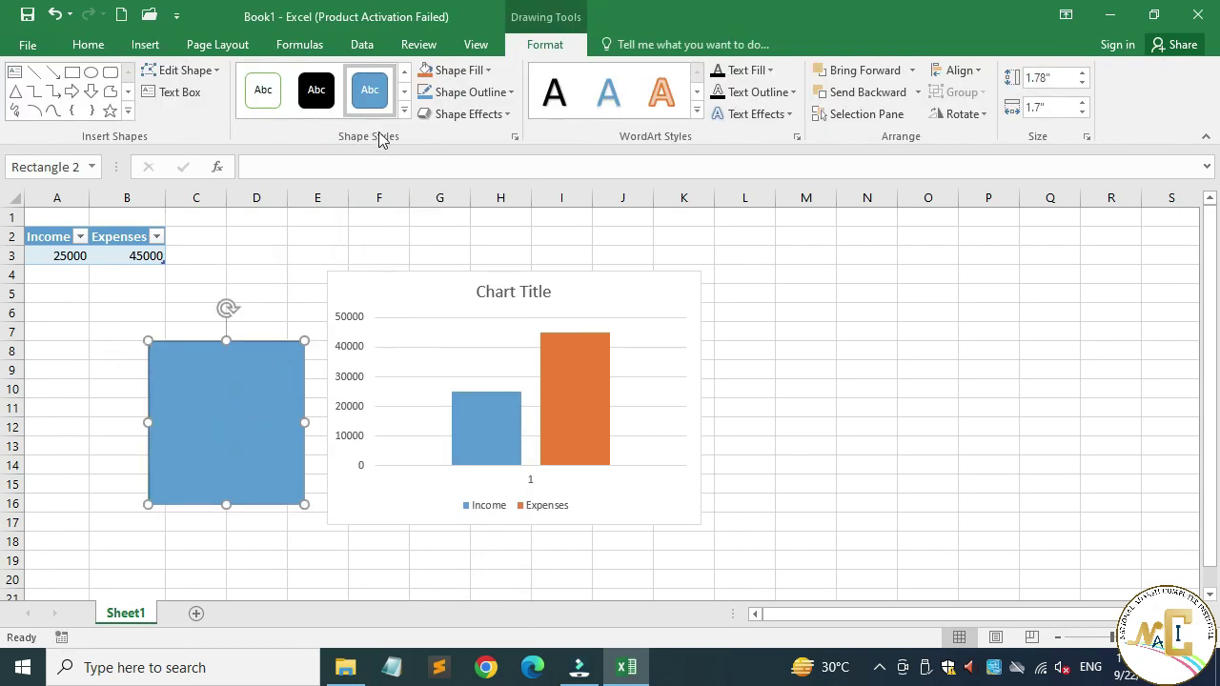
{"action": "left_click", "coordinate": [406, 117]}
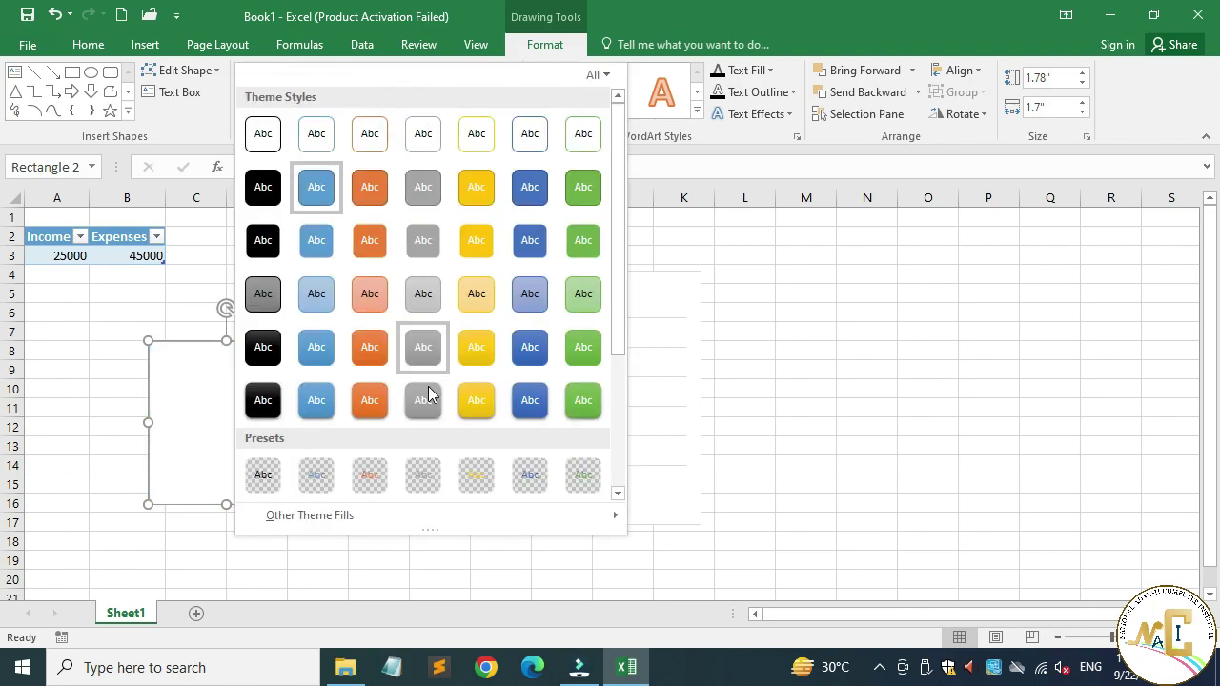
{"action": "left_click", "coordinate": [468, 405]}
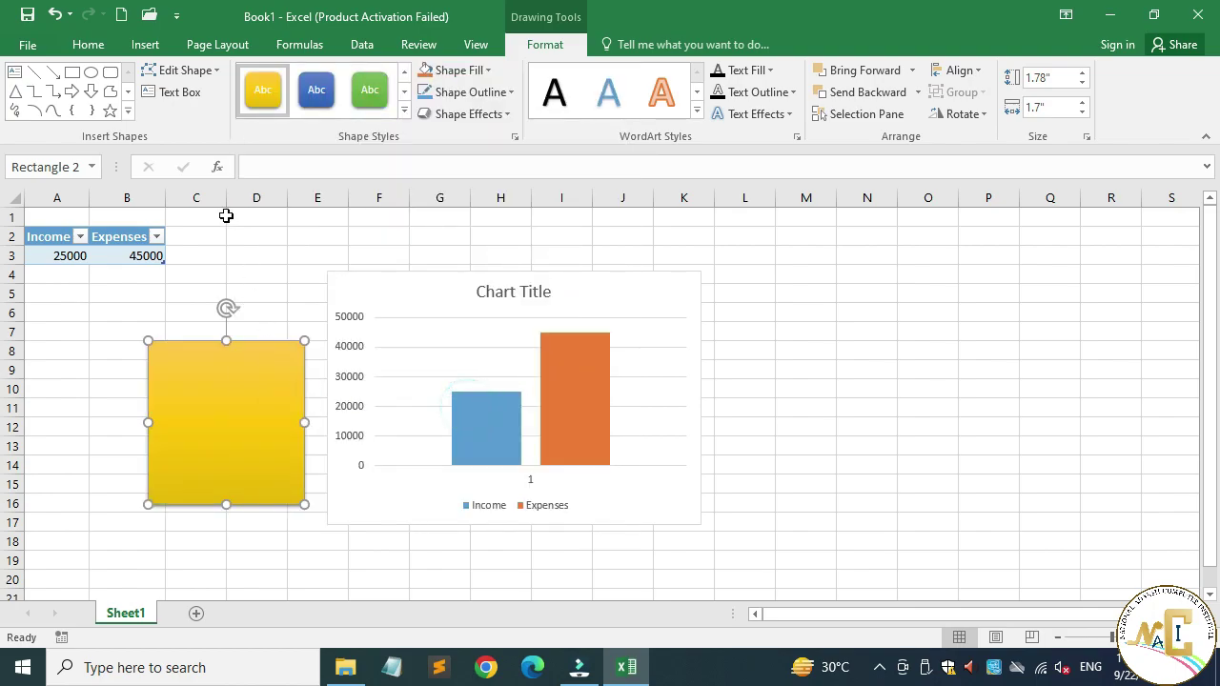
Draw a rectangle about 1.5 by 2.95 inches over the chart's upper-right corner and give it the pale blue-violet gradient theme style
{"action": "left_click", "coordinate": [73, 74]}
{"action": "left_click_drag", "start_coordinate": [625, 235], "coordinate": [896, 373]}
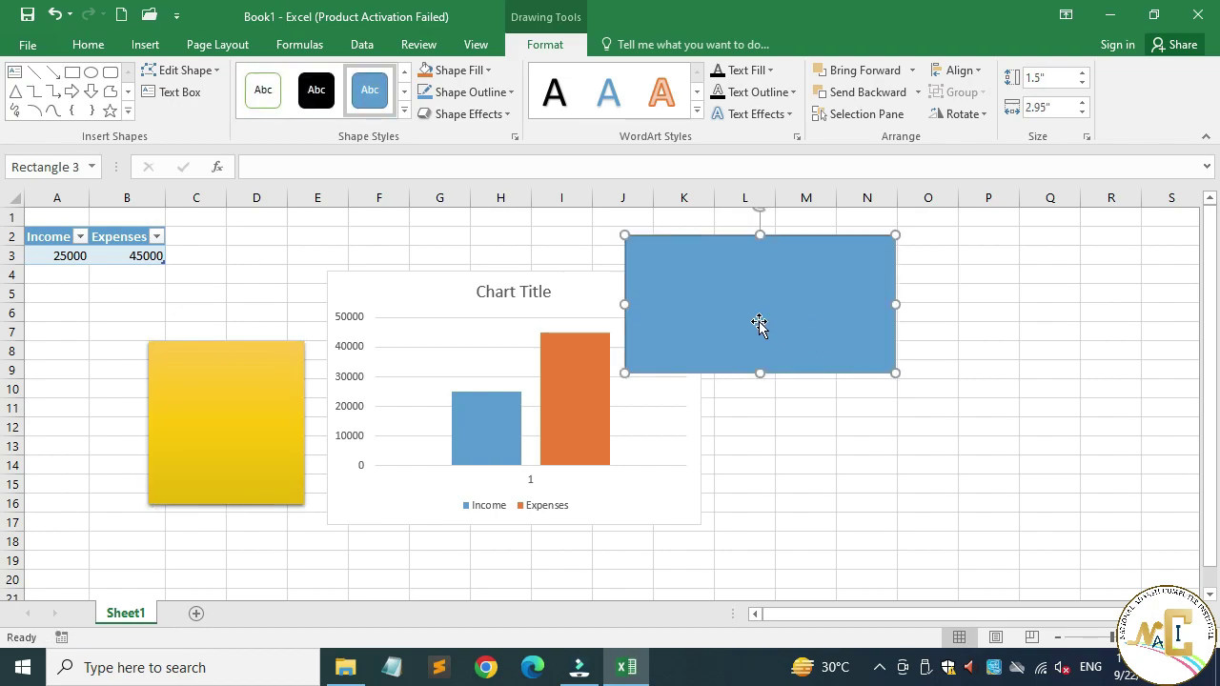
{"action": "left_click", "coordinate": [405, 110]}
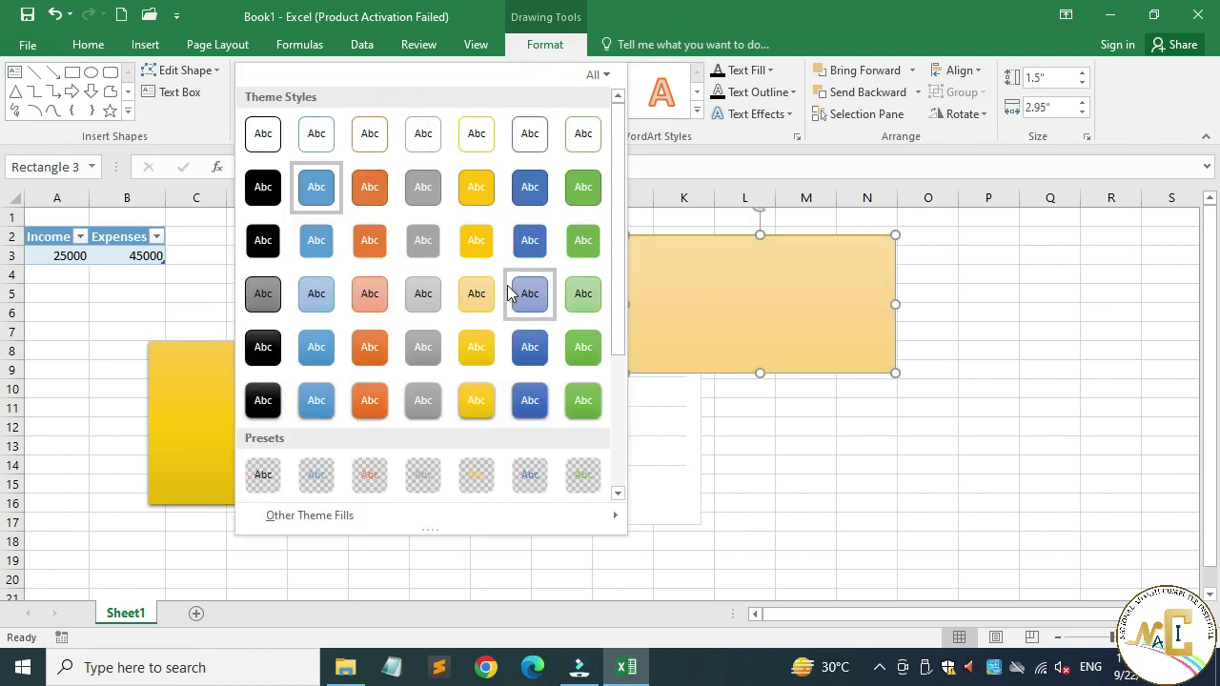
{"action": "key", "text": "Escape"}
{"action": "left_click", "coordinate": [420, 216]}
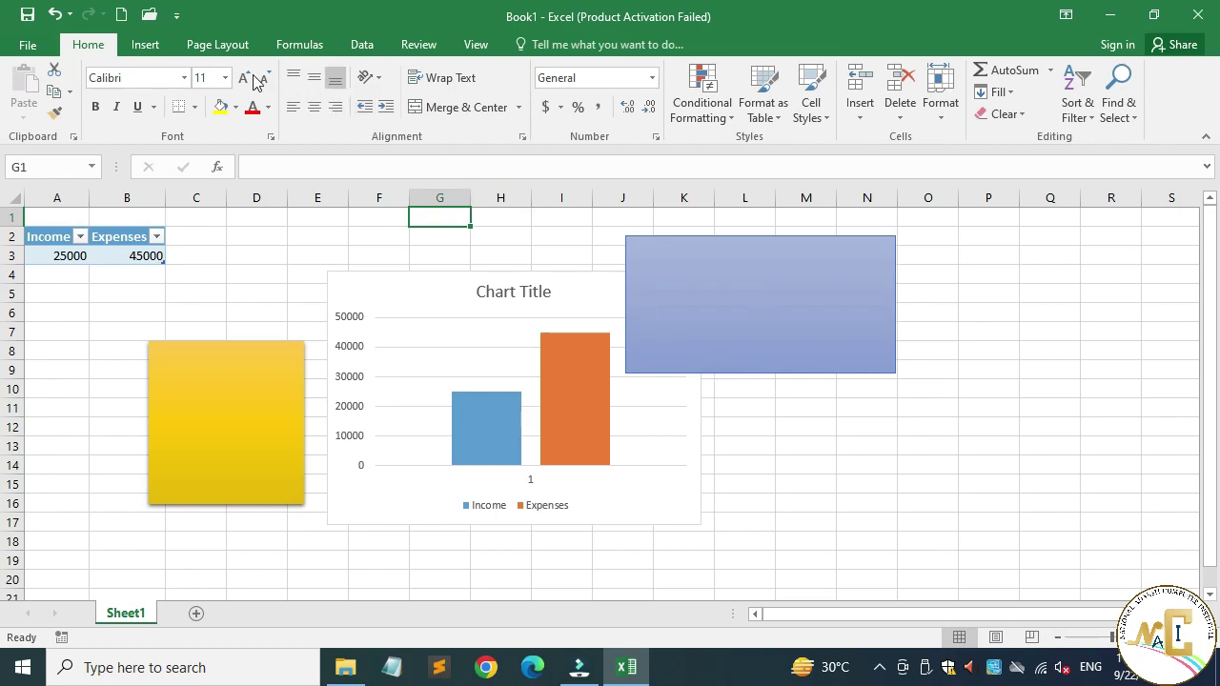
Apply the Organic theme to the workbook
{"action": "left_click", "coordinate": [238, 47]}
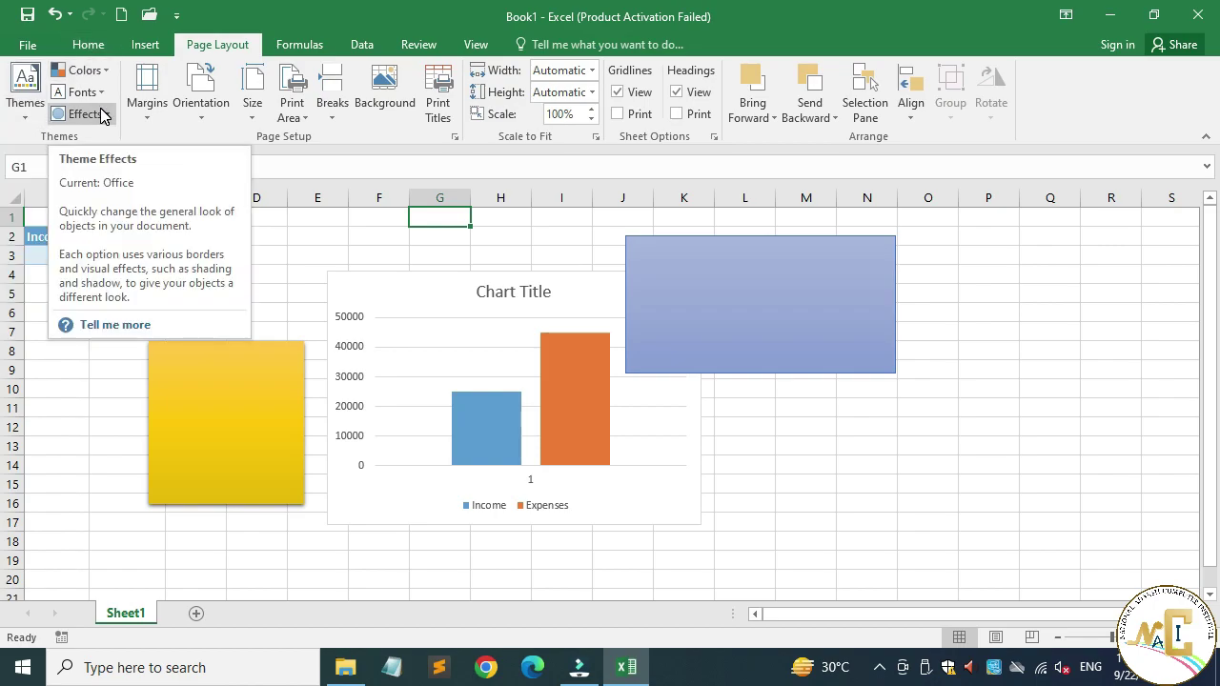
{"action": "left_click", "coordinate": [25, 85]}
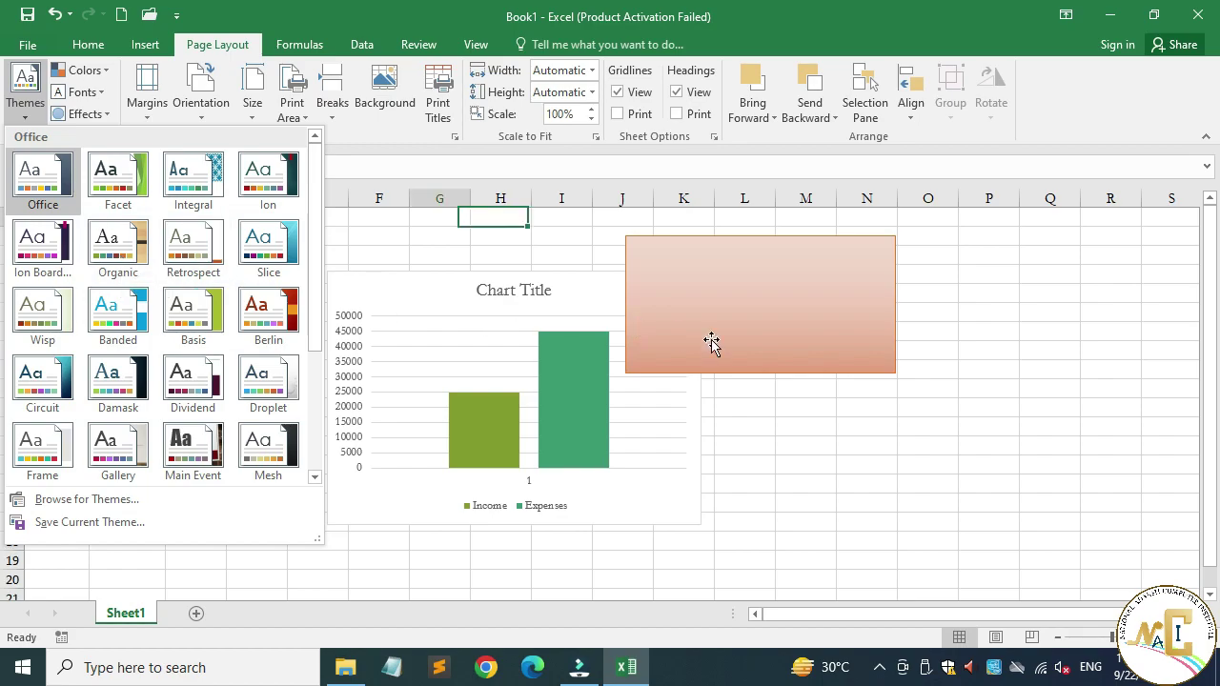
{"action": "left_click", "coordinate": [120, 242]}
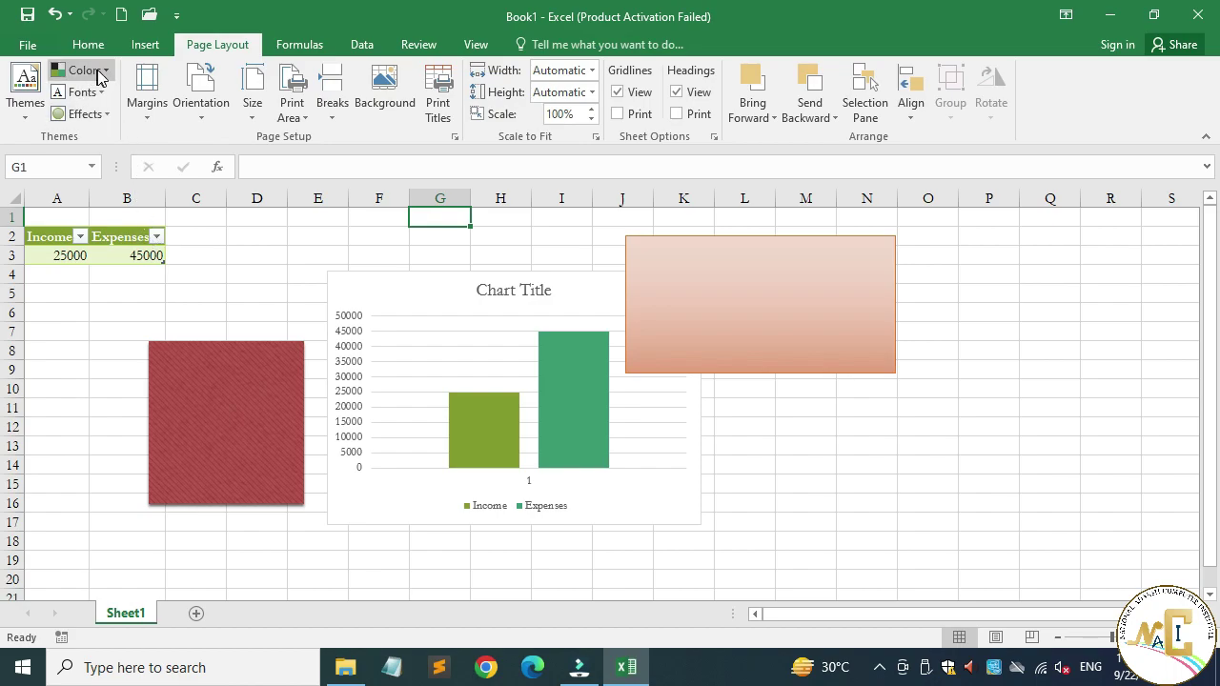
Change the theme colors to Red and the theme fonts to Century Gothic
{"action": "left_click", "coordinate": [100, 72]}
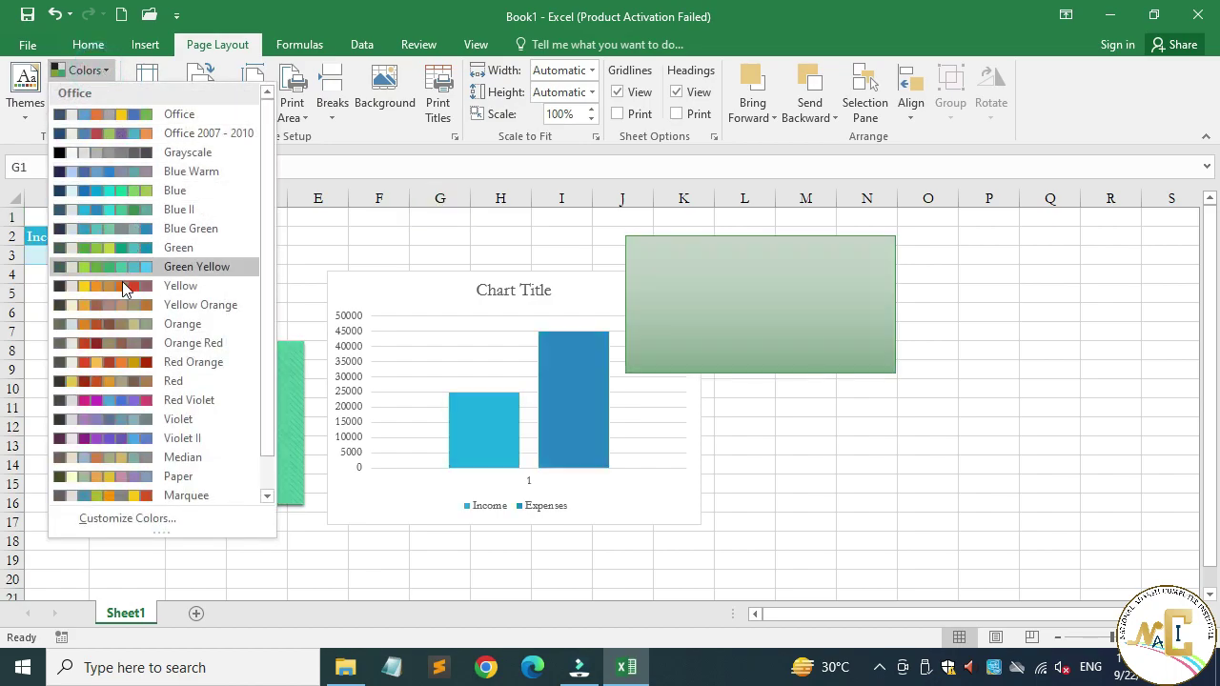
{"action": "left_click", "coordinate": [117, 381]}
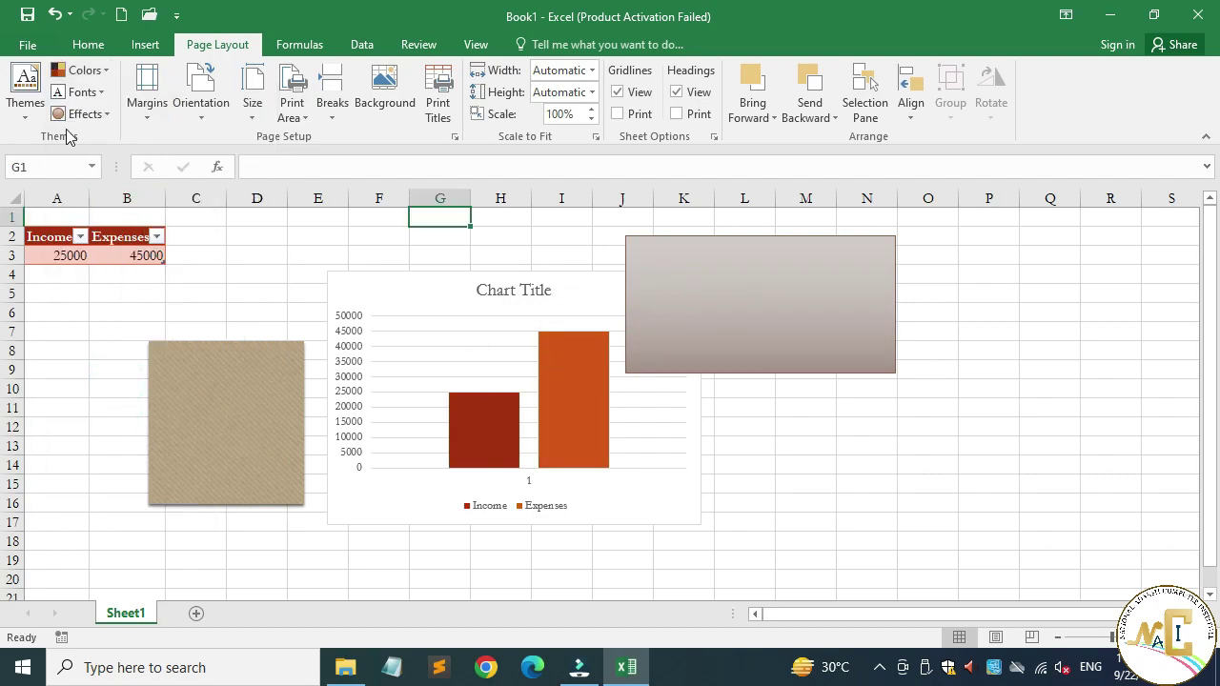
{"action": "left_click", "coordinate": [81, 92]}
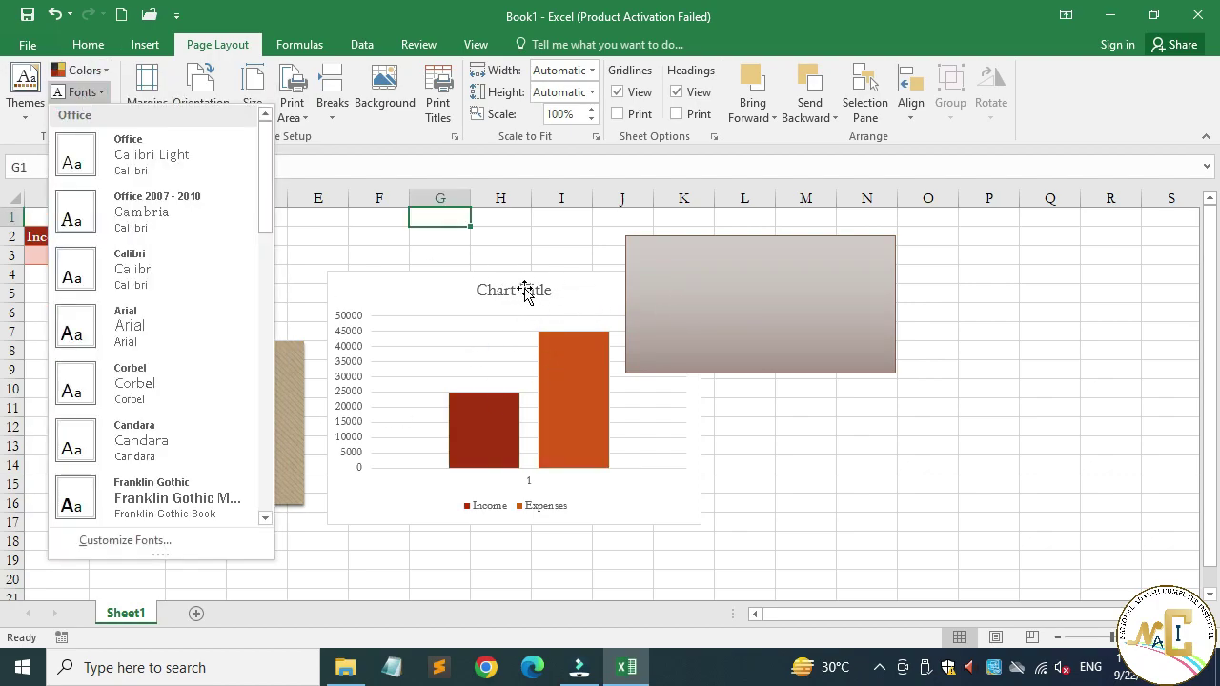
{"action": "left_click_drag", "start_coordinate": [264, 200], "coordinate": [267, 282]}
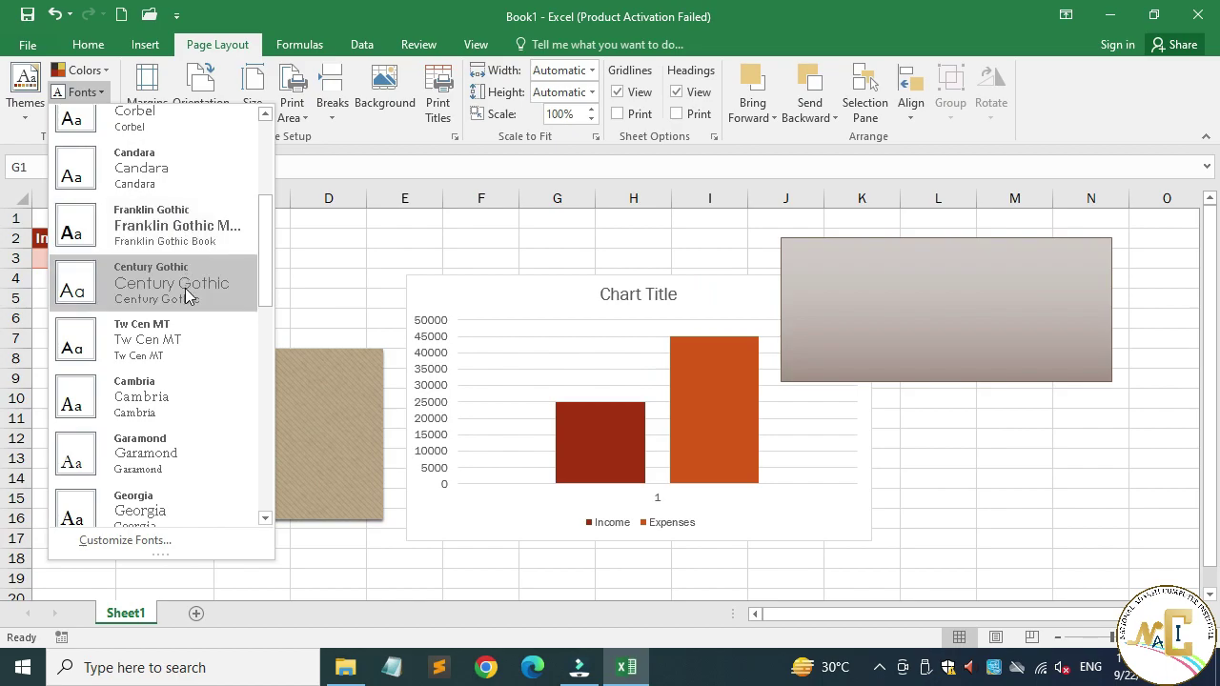
{"action": "left_click", "coordinate": [186, 290]}
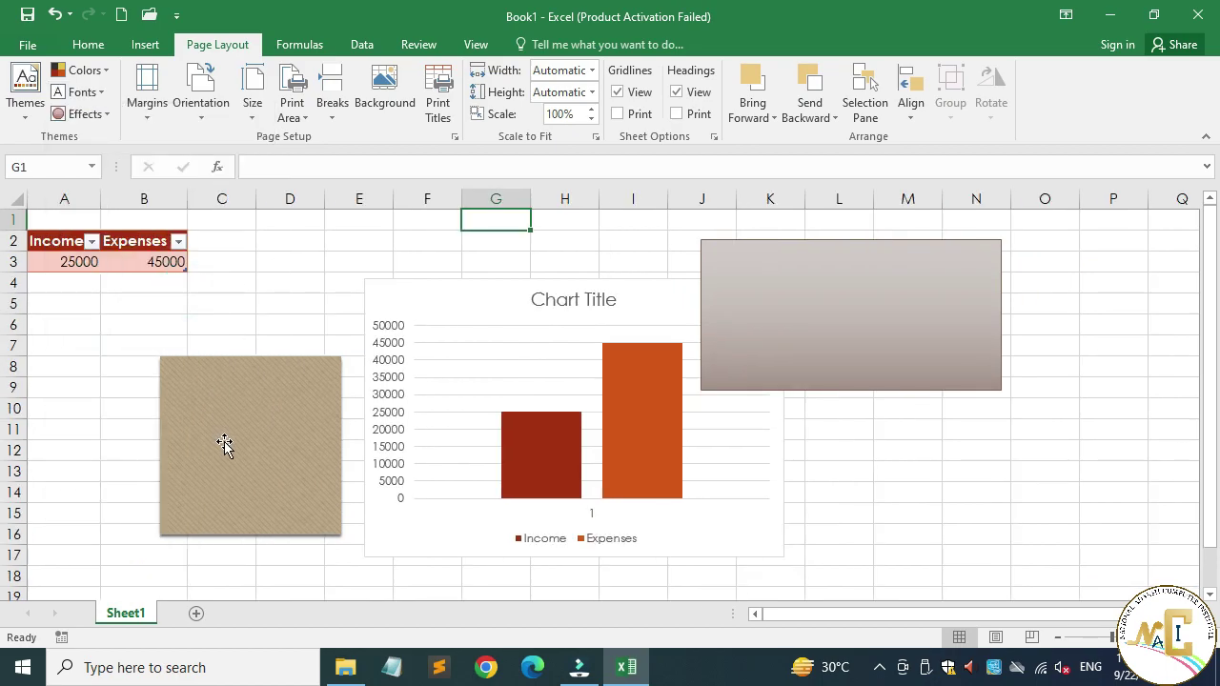
{"action": "left_click", "coordinate": [831, 297]}
{"action": "left_click", "coordinate": [275, 432]}
{"action": "left_click", "coordinate": [757, 306]}
{"action": "left_click", "coordinate": [549, 45]}
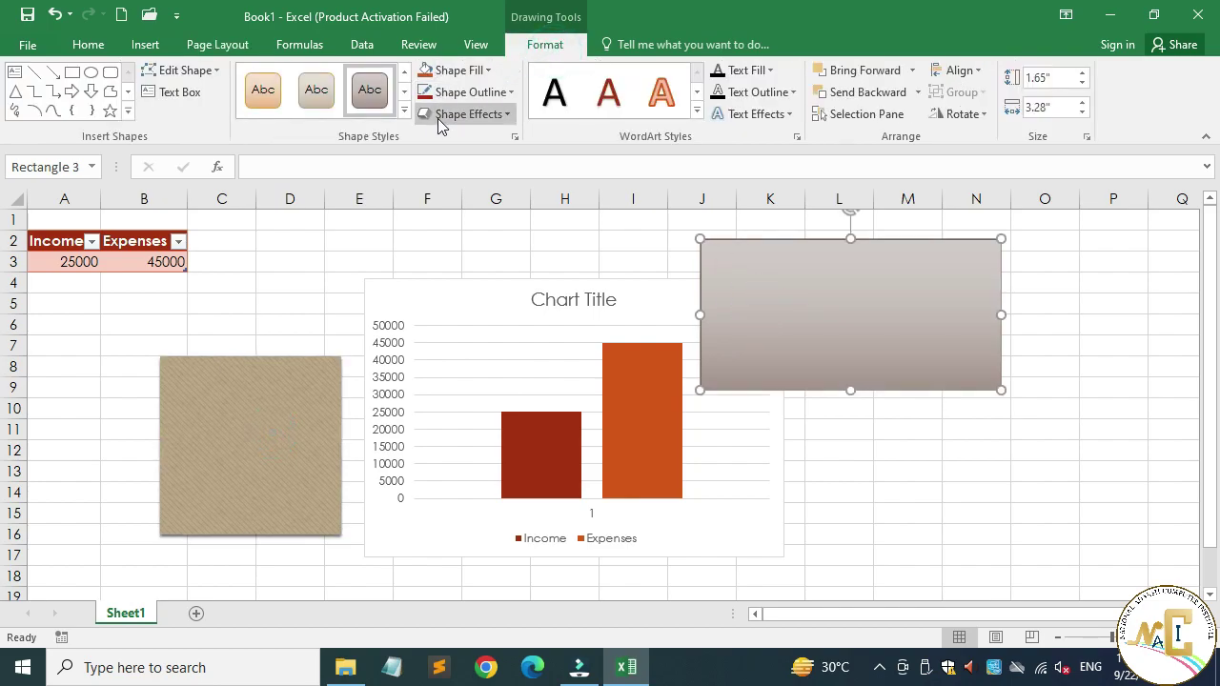
{"action": "left_click", "coordinate": [404, 111]}
{"action": "left_click", "coordinate": [863, 423]}
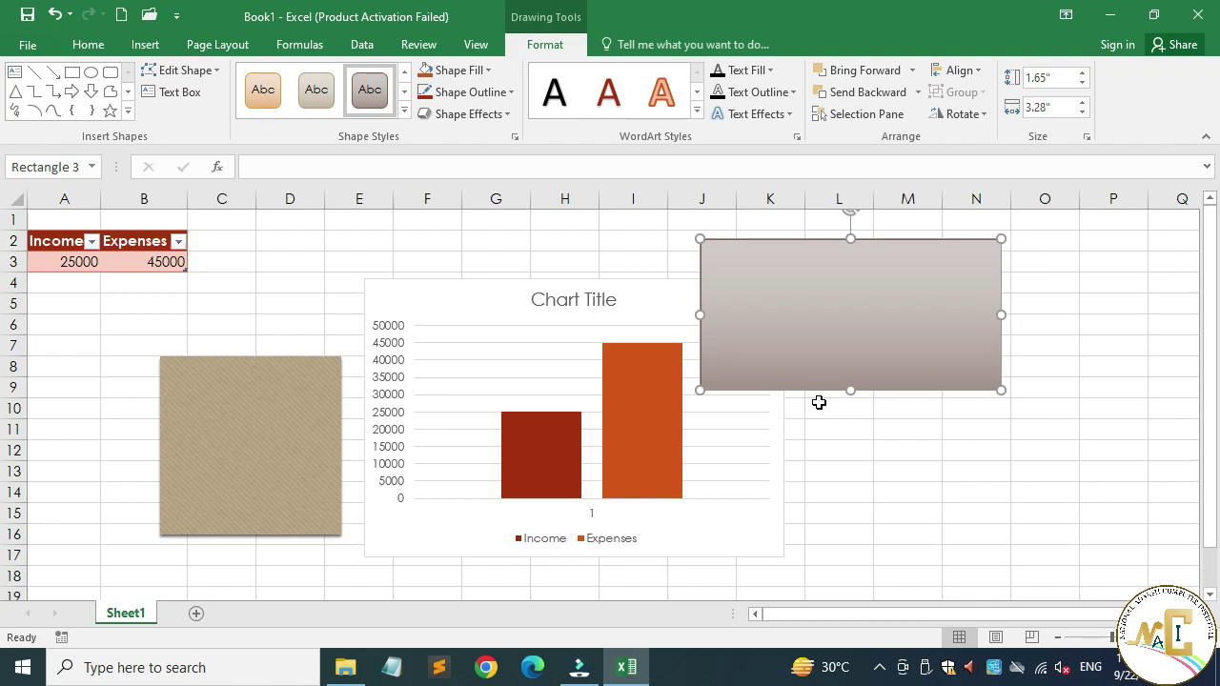
Change the workbook's theme effects to Grunge Texture
{"action": "left_click", "coordinate": [238, 48]}
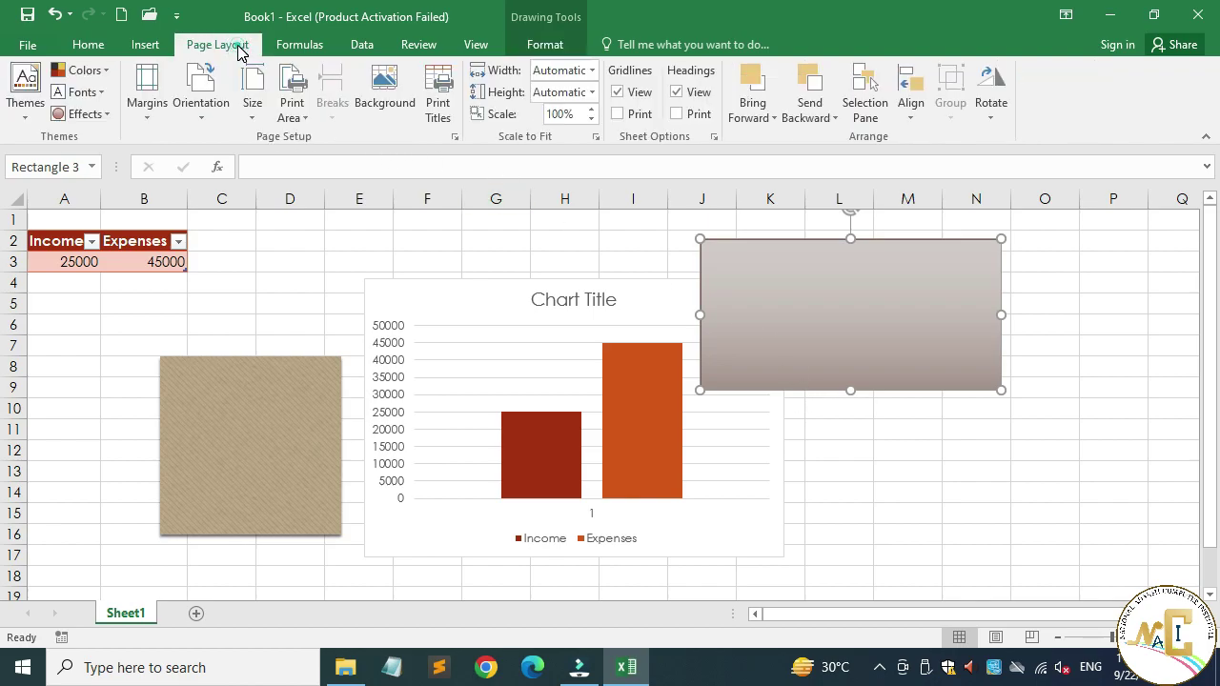
{"action": "left_click", "coordinate": [105, 115]}
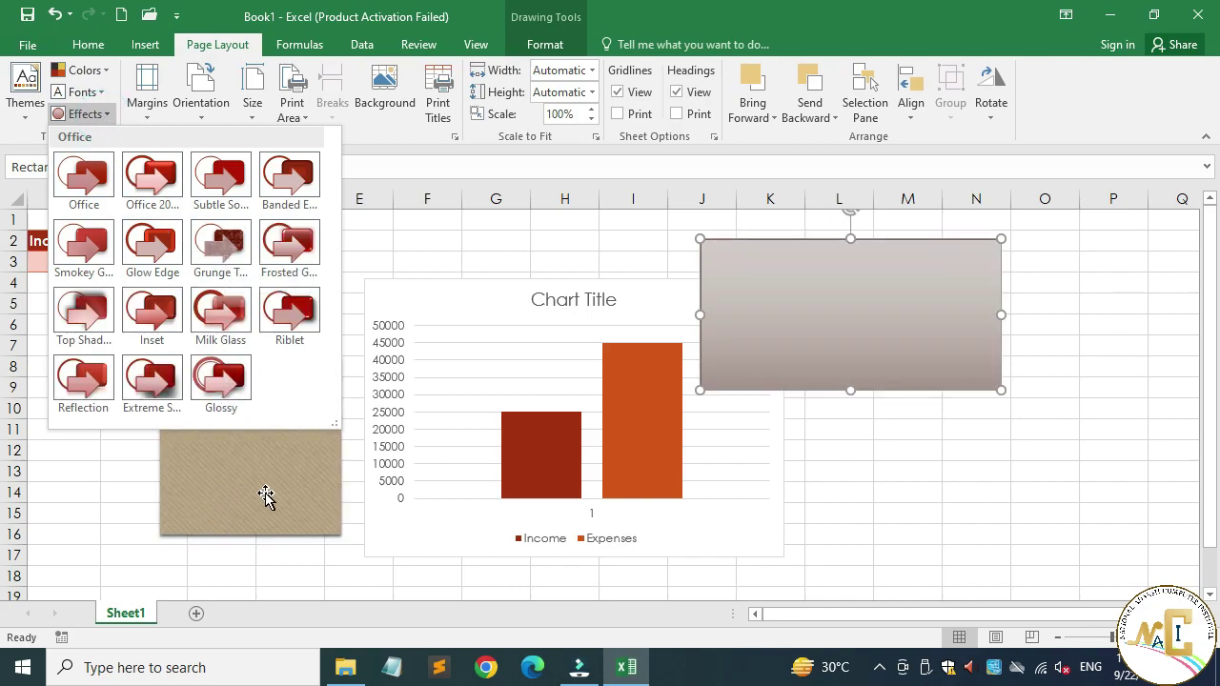
{"action": "left_click", "coordinate": [221, 242]}
{"action": "left_click", "coordinate": [244, 302]}
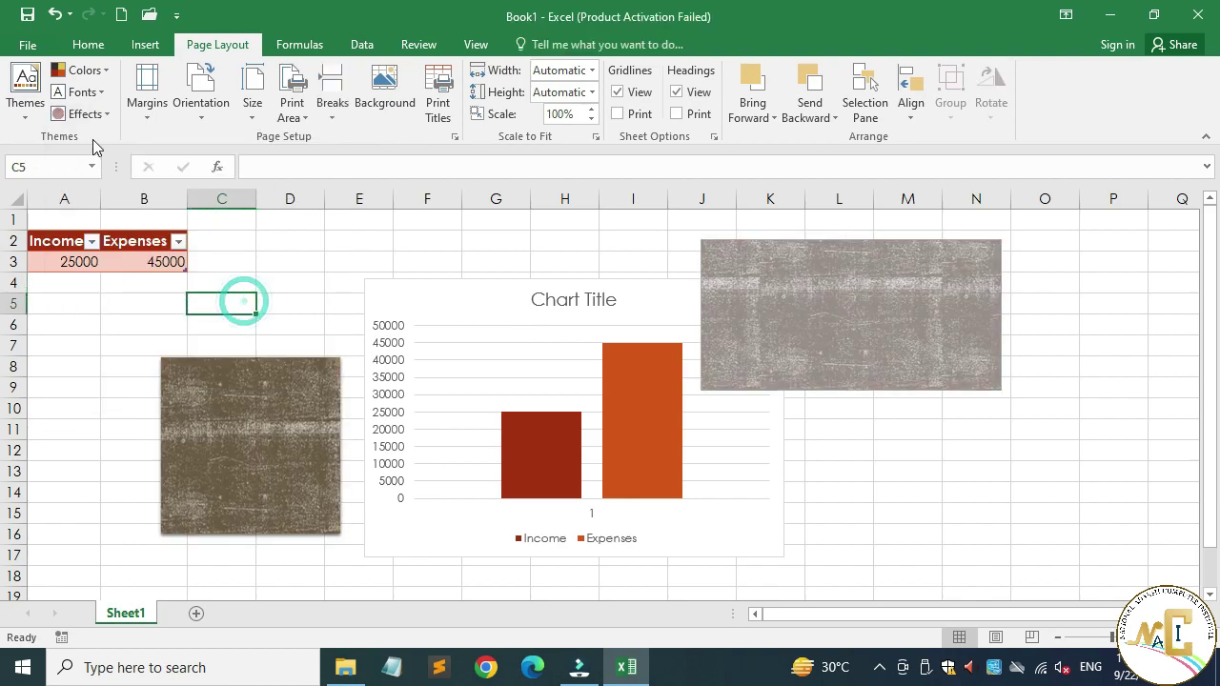
{"action": "left_click", "coordinate": [26, 96]}
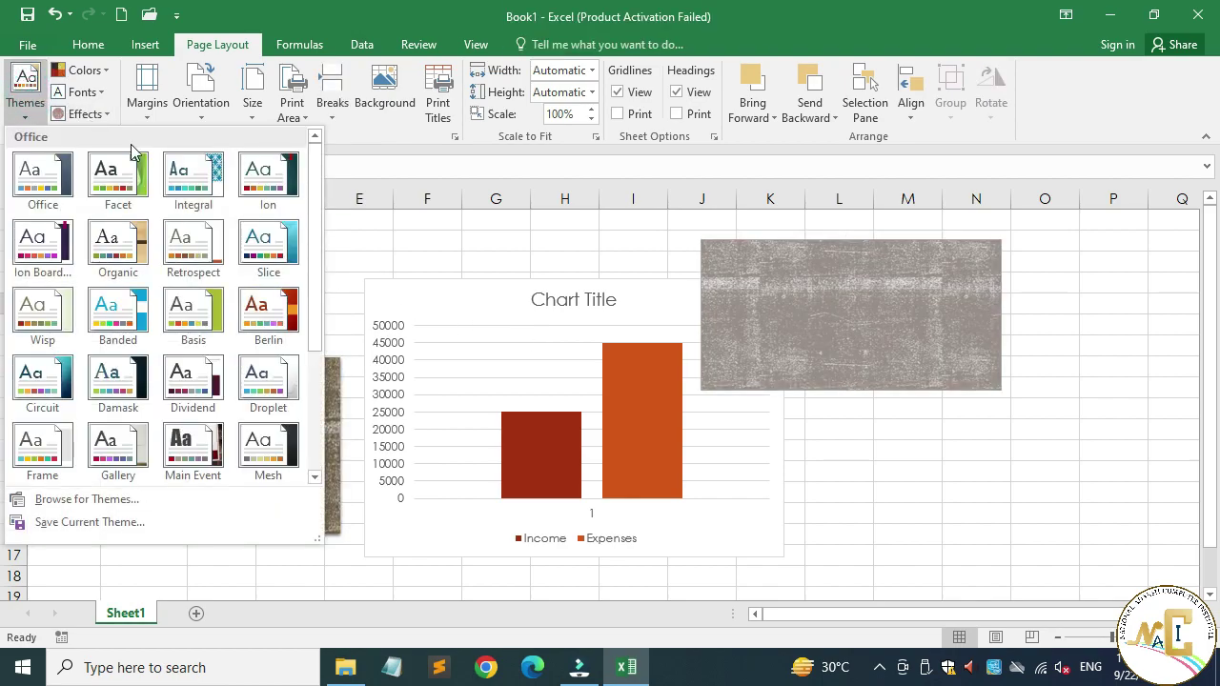
{"action": "left_click", "coordinate": [428, 240]}
Move the brown square up and left, the chart left and down, and the grey rectangle over the chart's title
{"action": "left_click_drag", "start_coordinate": [229, 419], "coordinate": [189, 394]}
{"action": "left_click_drag", "start_coordinate": [393, 299], "coordinate": [334, 331]}
{"action": "left_click_drag", "start_coordinate": [854, 301], "coordinate": [516, 282]}
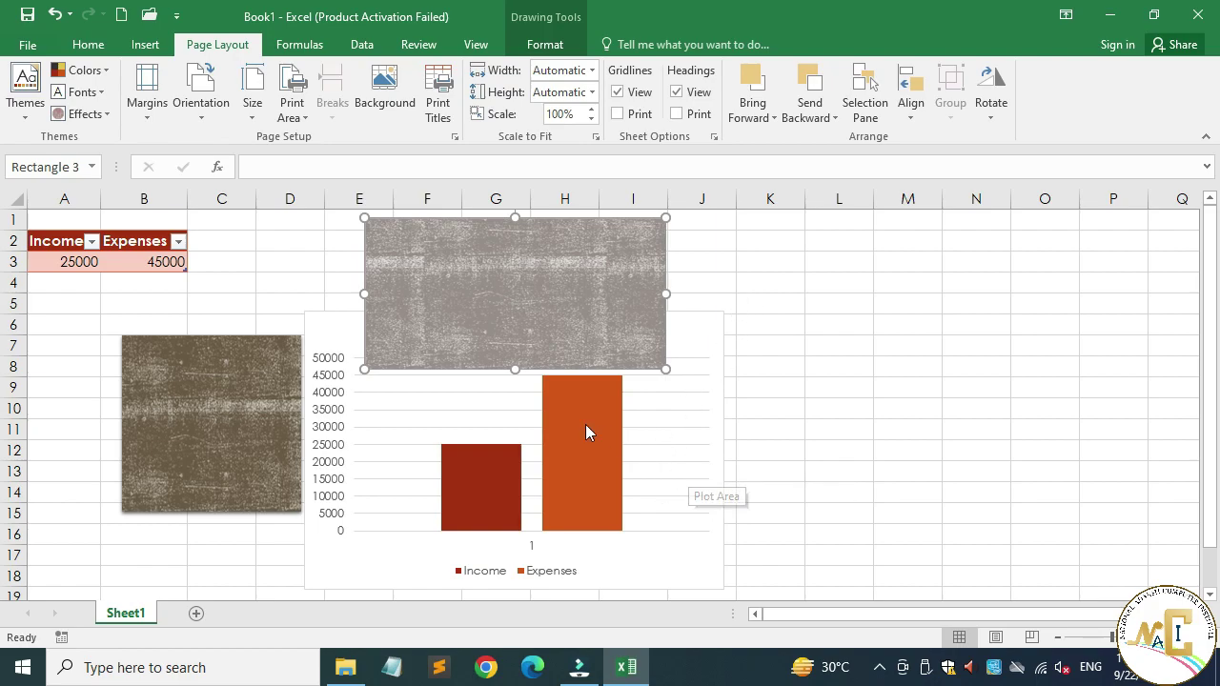
{"action": "left_click", "coordinate": [316, 266]}
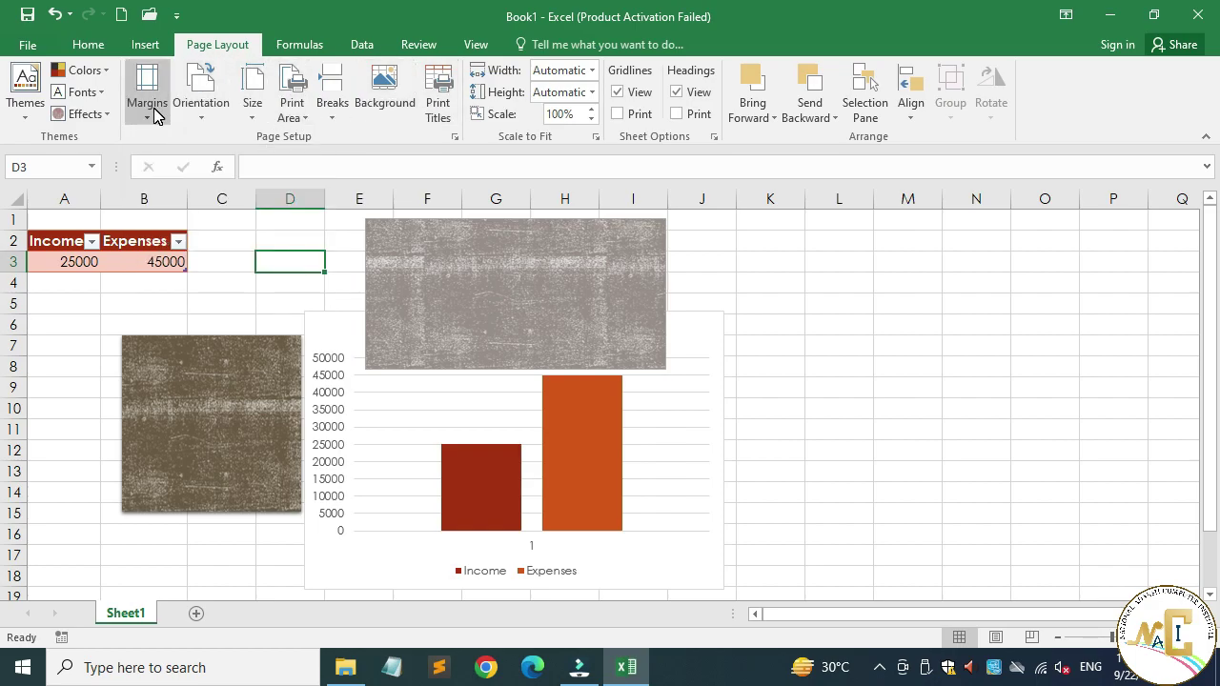
{"action": "left_click", "coordinate": [749, 303]}
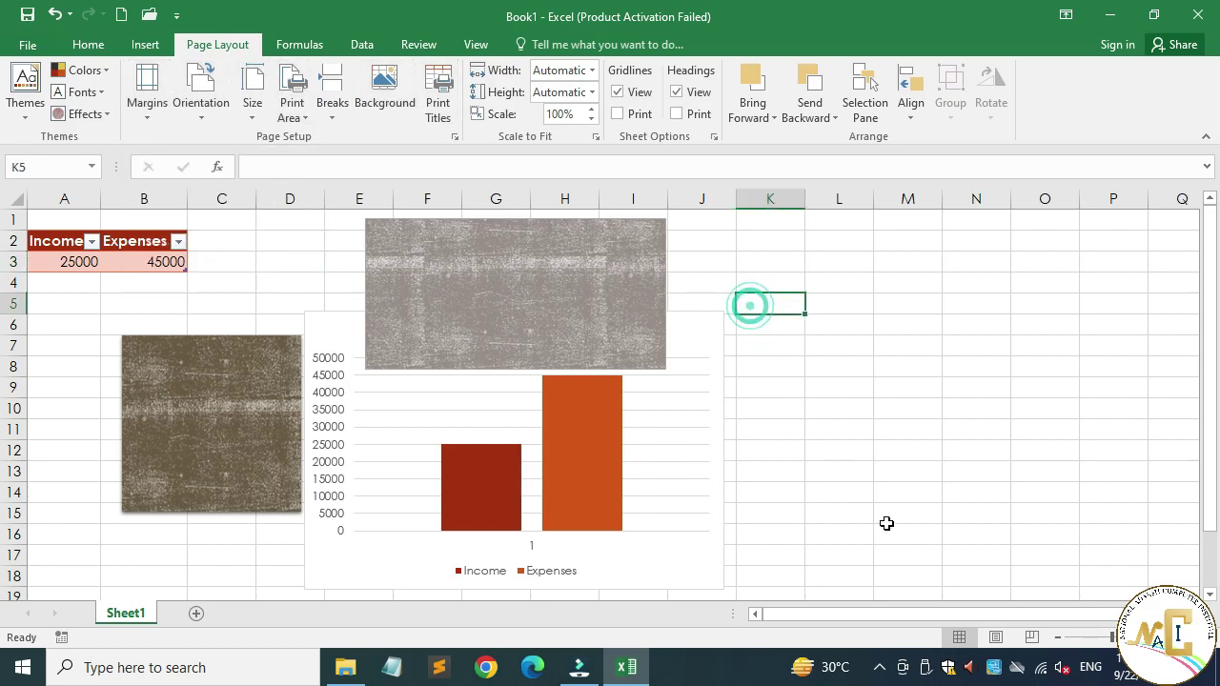
Show the sheet in Page Layout view and zoom out until two page widths are in view
{"action": "left_click", "coordinate": [995, 637]}
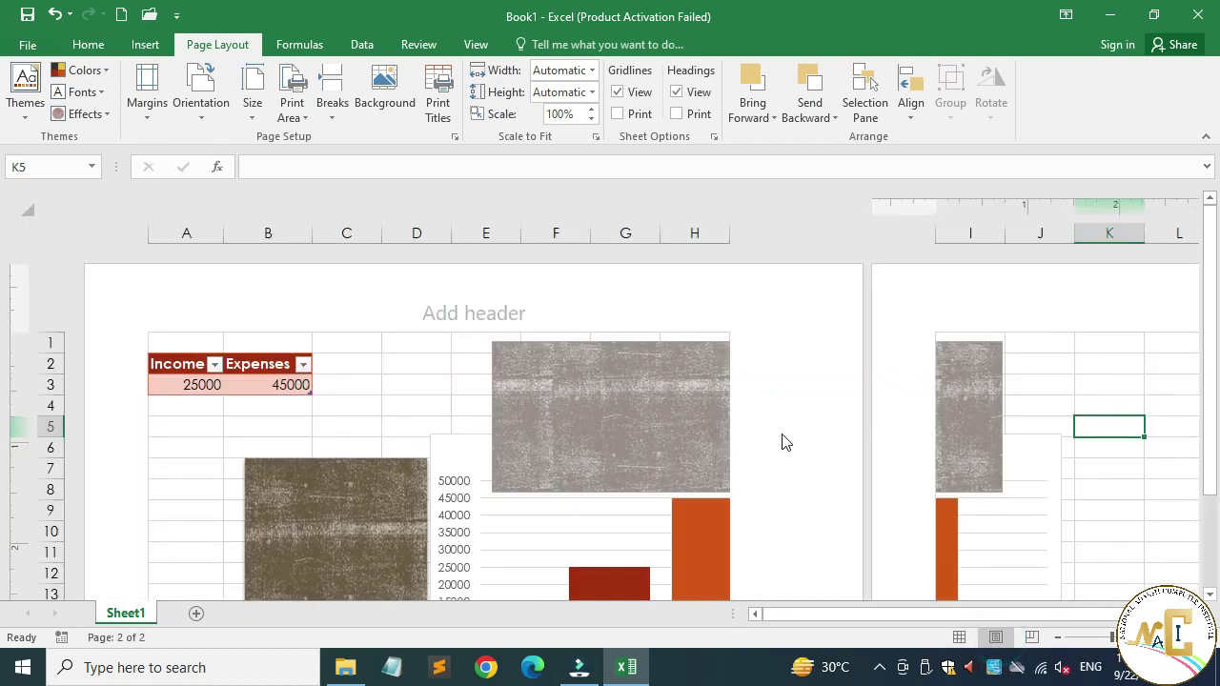
{"action": "scroll", "coordinate": [283, 408], "scroll_direction": "down", "scroll_amount": 5}
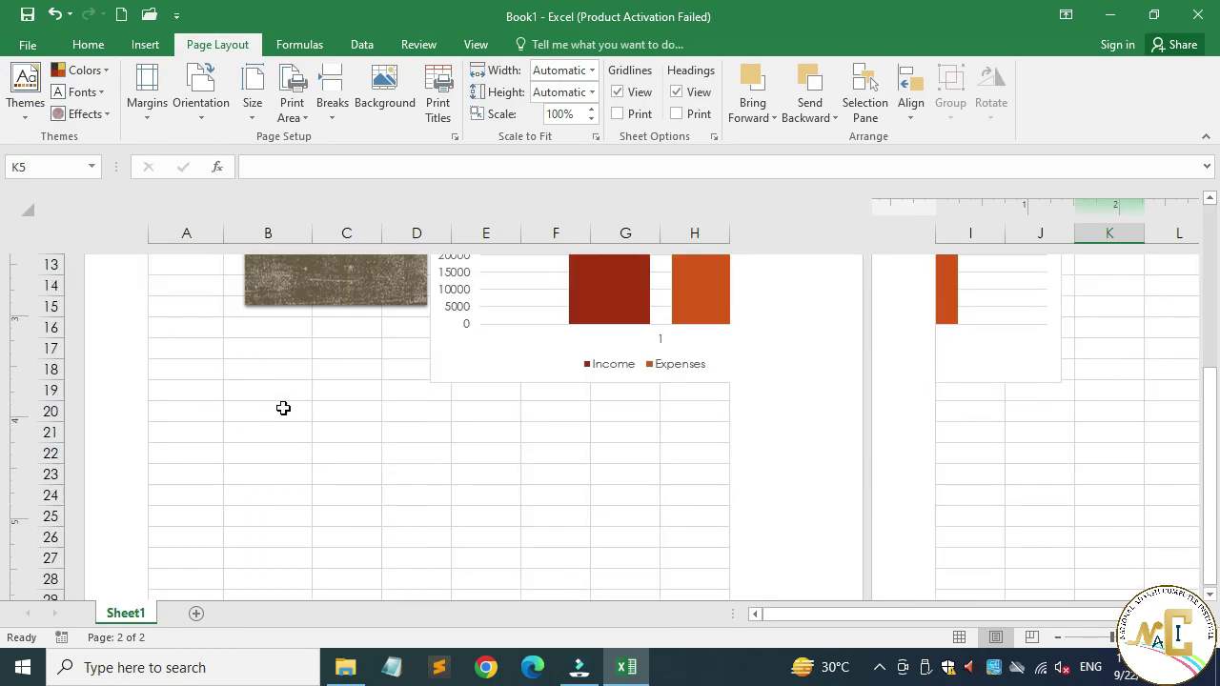
{"action": "left_click", "coordinate": [1059, 637]}
{"action": "left_click", "coordinate": [1060, 637]}
{"action": "left_click", "coordinate": [1059, 637]}
{"action": "left_click", "coordinate": [1059, 637]}
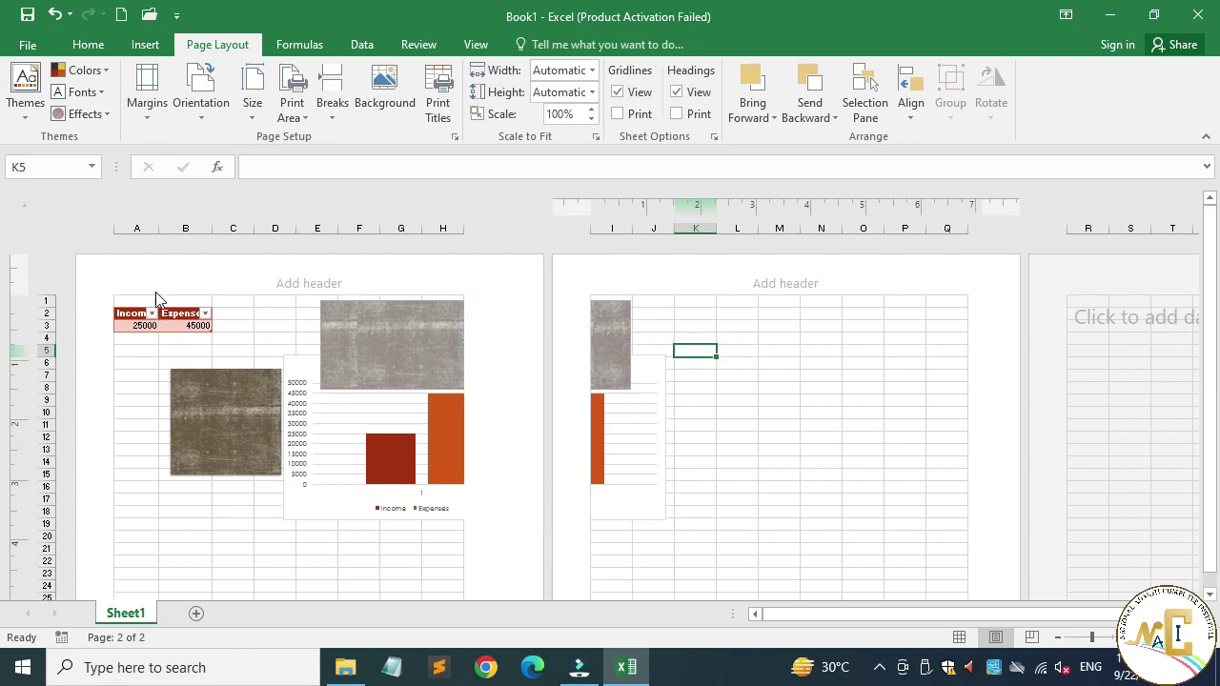
Examine how the sheet is divided into pages, including the header, footer and blank pages below
{"action": "scroll", "coordinate": [174, 346], "scroll_direction": "down", "scroll_amount": 10}
{"action": "scroll", "coordinate": [239, 386], "scroll_direction": "down", "scroll_amount": 2}
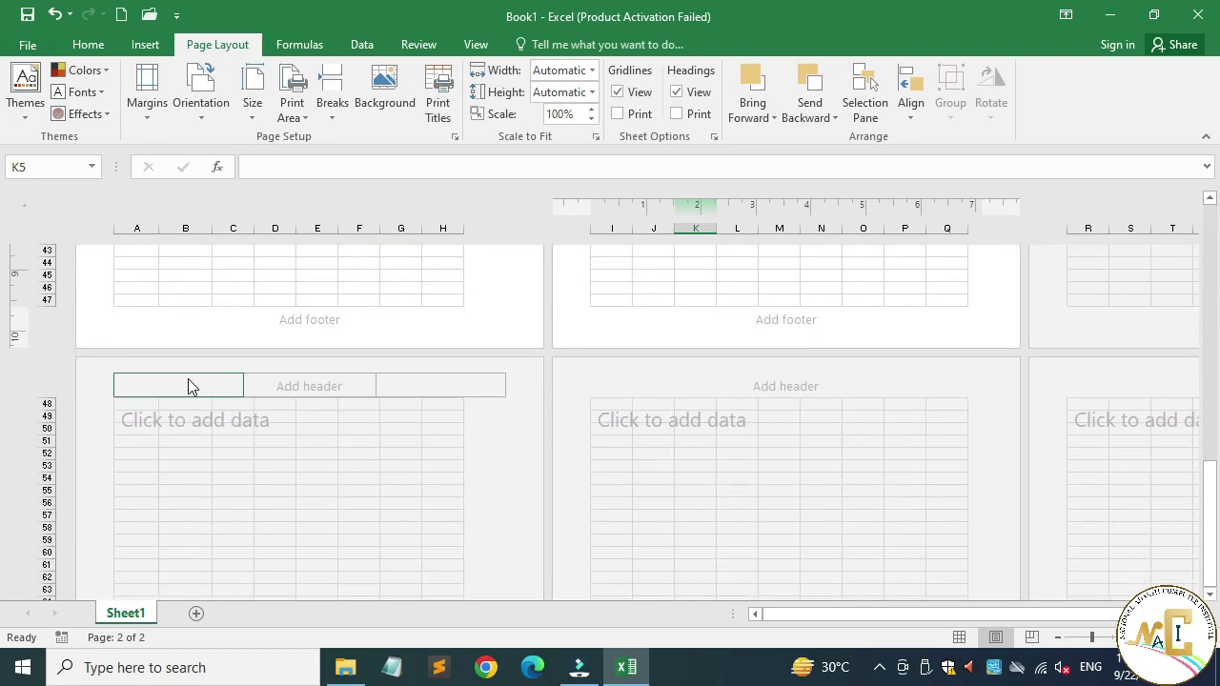
{"action": "scroll", "coordinate": [305, 384], "scroll_direction": "up", "scroll_amount": 5}
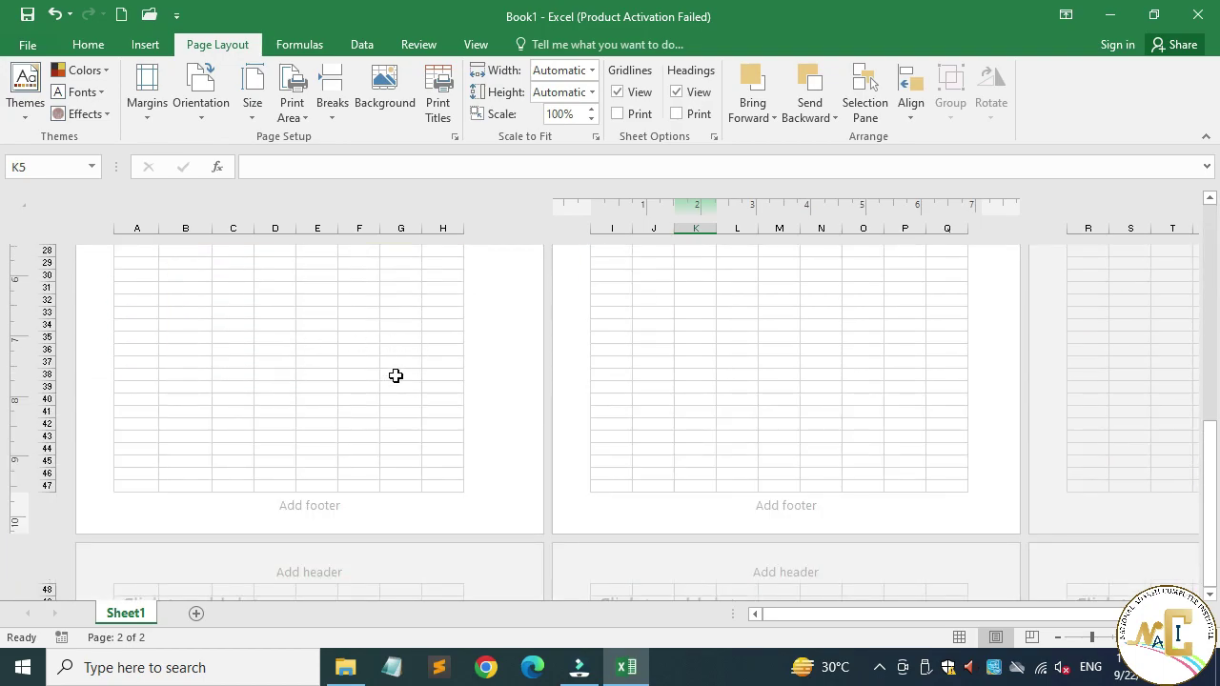
{"action": "scroll", "coordinate": [277, 450], "scroll_direction": "down", "scroll_amount": 3}
{"action": "left_click", "coordinate": [259, 451]}
{"action": "scroll", "coordinate": [322, 452], "scroll_direction": "down", "scroll_amount": 10}
{"action": "scroll", "coordinate": [318, 450], "scroll_direction": "down", "scroll_amount": 5}
{"action": "left_click", "coordinate": [272, 439]}
{"action": "scroll", "coordinate": [238, 416], "scroll_direction": "up", "scroll_amount": 20}
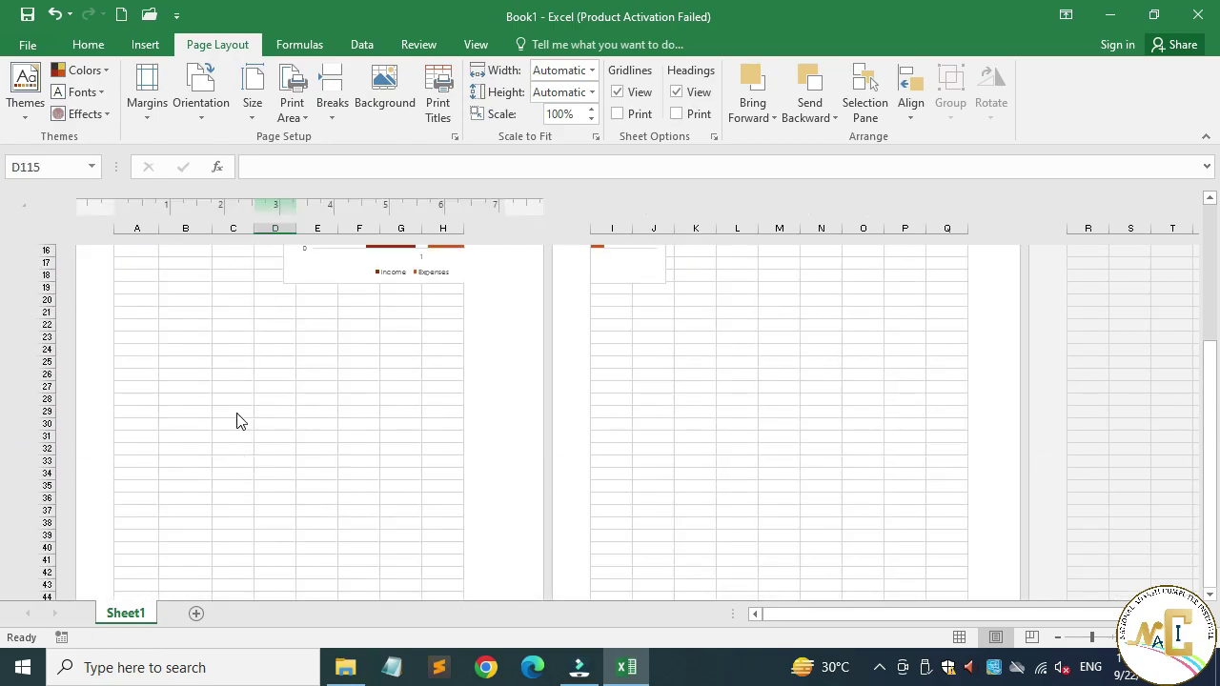
{"action": "scroll", "coordinate": [239, 420], "scroll_direction": "up", "scroll_amount": 5}
{"action": "left_click", "coordinate": [274, 336]}
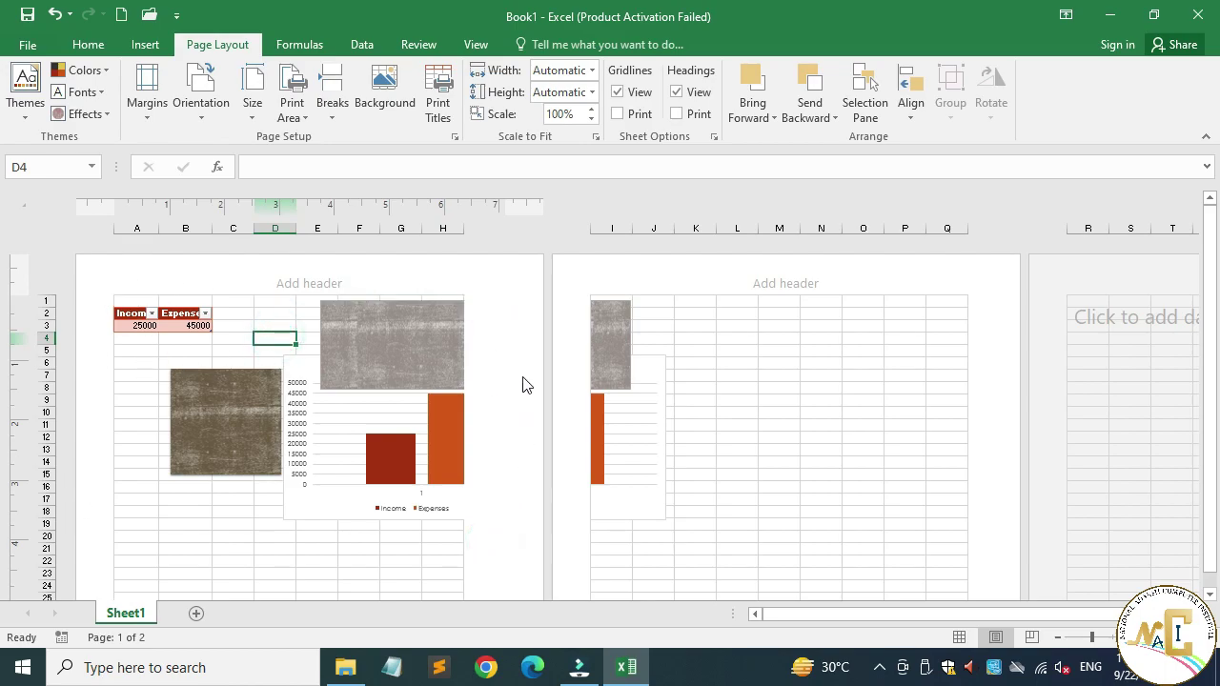
Try the Narrow page margins, and set the margins to Wide
{"action": "left_click", "coordinate": [143, 122]}
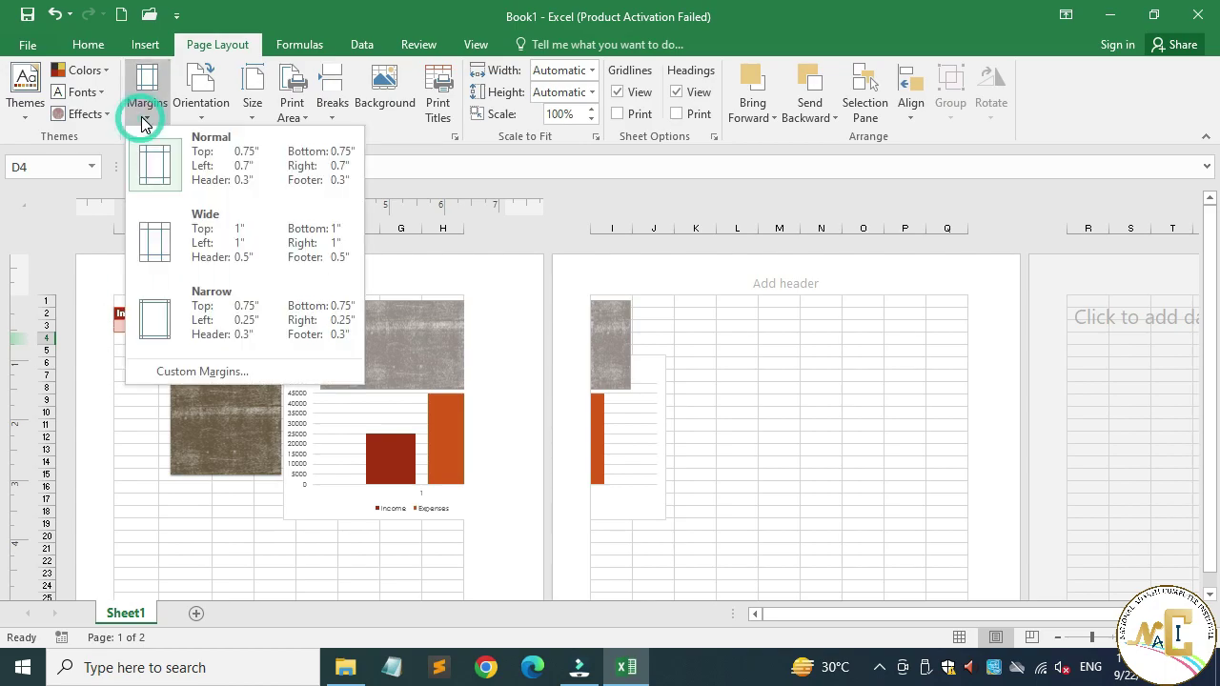
{"action": "left_click", "coordinate": [244, 328]}
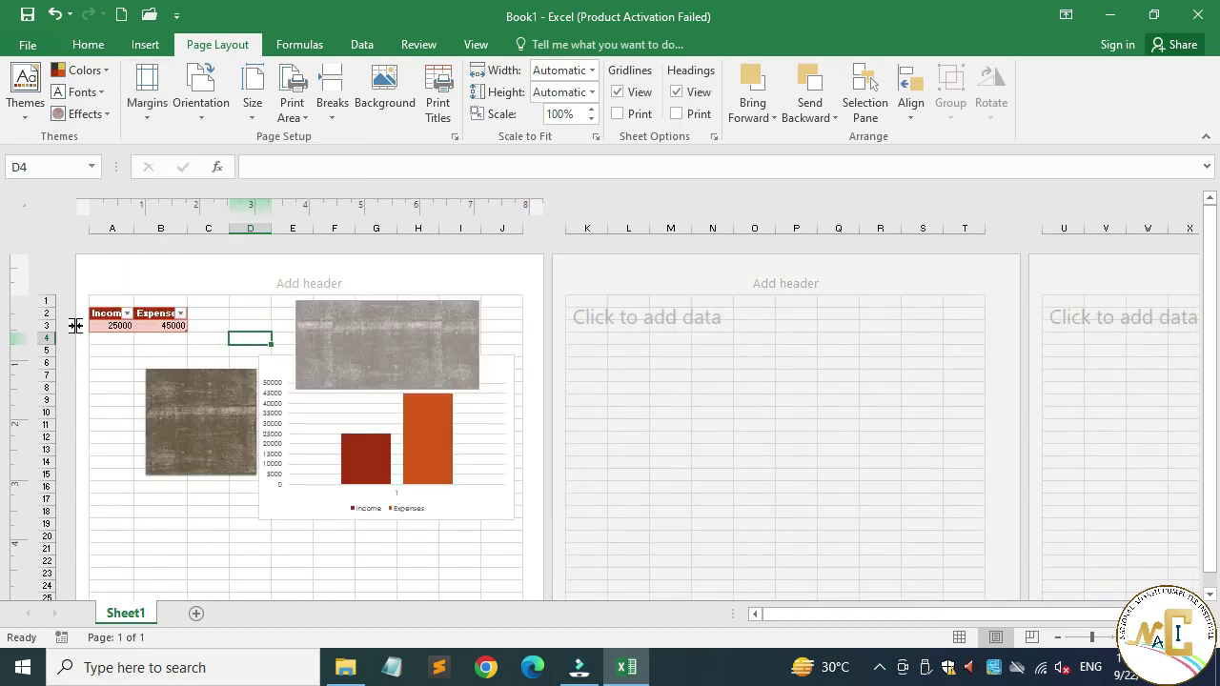
{"action": "left_click", "coordinate": [140, 113]}
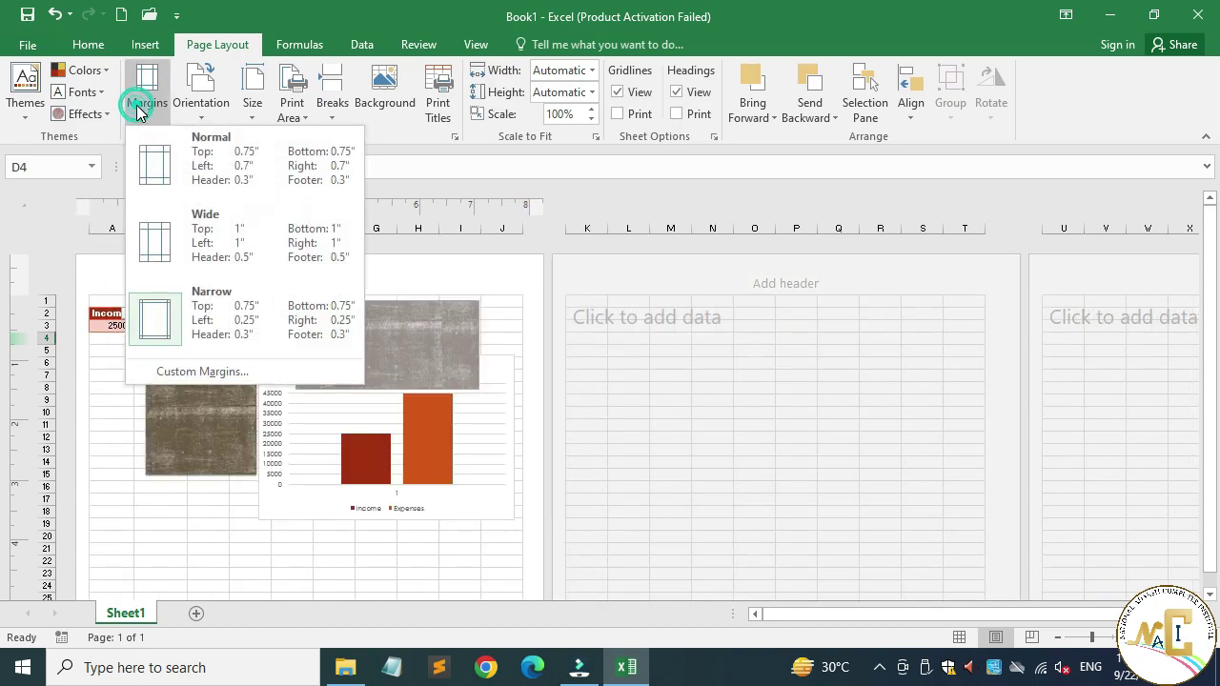
{"action": "left_click", "coordinate": [219, 262]}
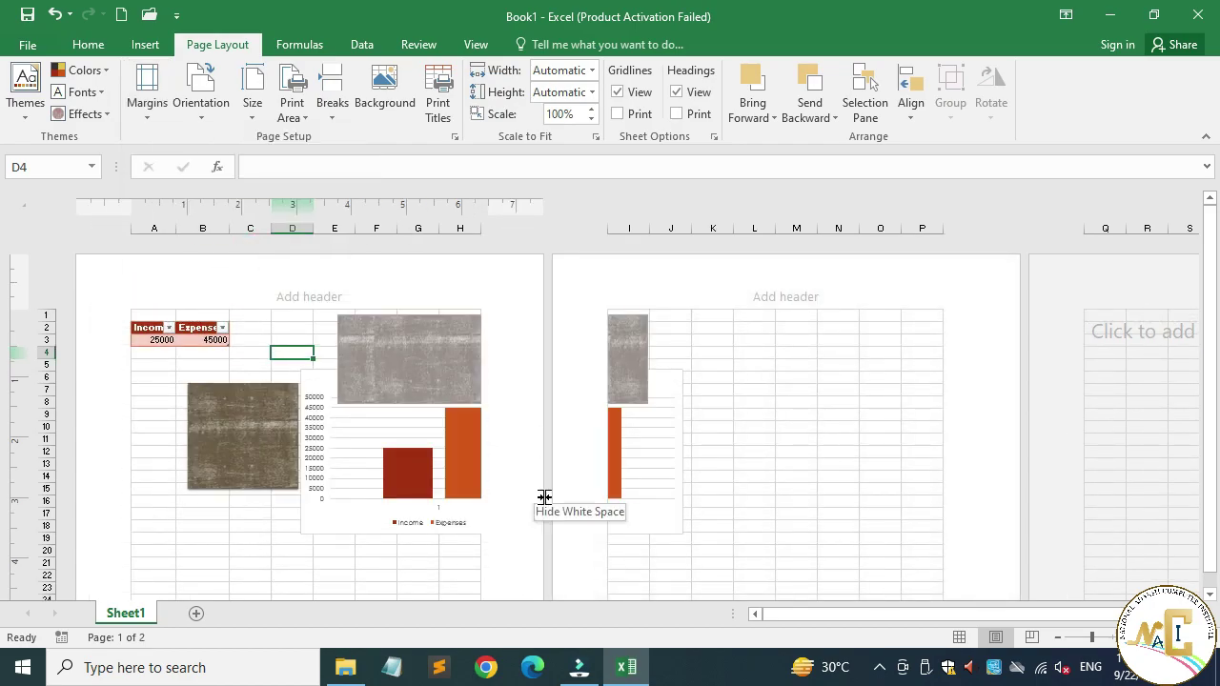
Try the Landscape page orientation, inspect the page, and return the orientation to Portrait
{"action": "left_click", "coordinate": [207, 117]}
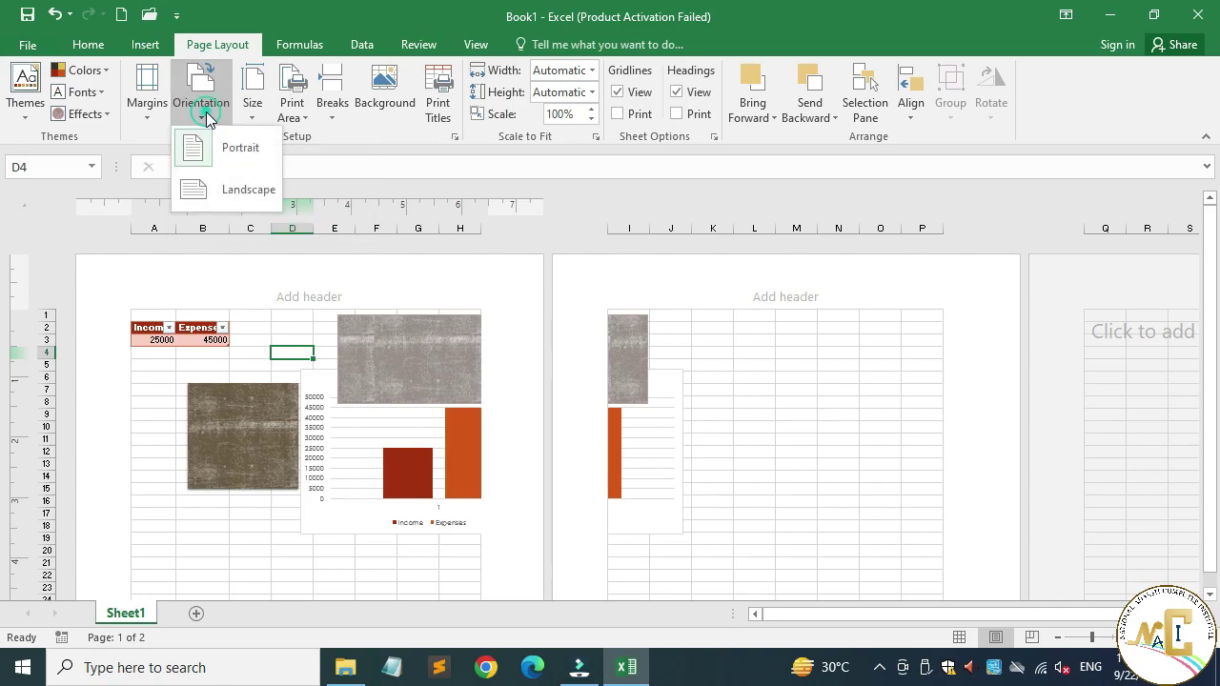
{"action": "left_click", "coordinate": [237, 190]}
{"action": "scroll", "coordinate": [329, 387], "scroll_direction": "down", "scroll_amount": 1}
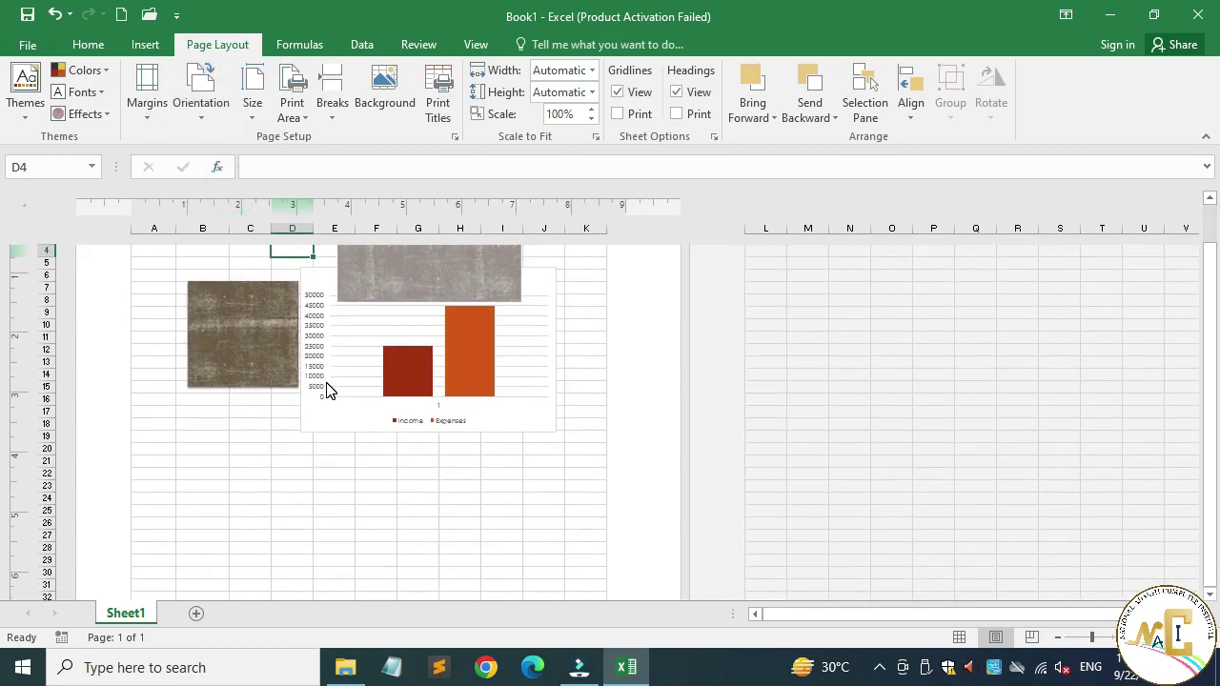
{"action": "scroll", "coordinate": [329, 384], "scroll_direction": "down", "scroll_amount": 2}
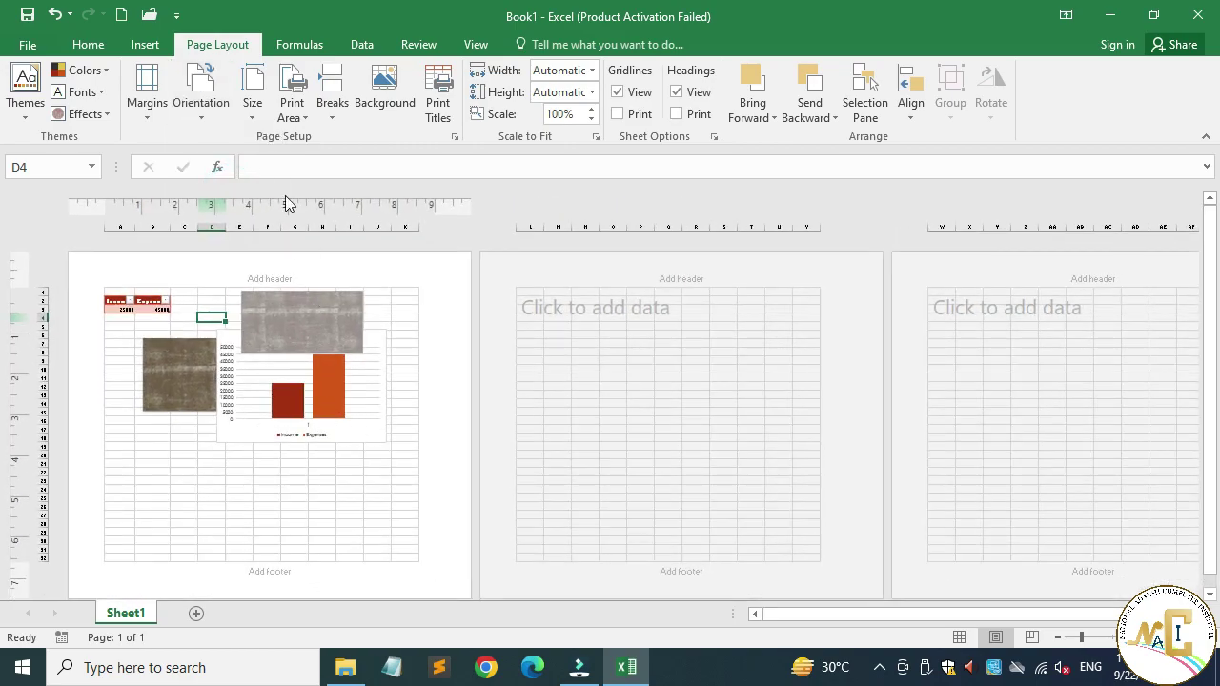
{"action": "left_click", "coordinate": [203, 107]}
{"action": "left_click", "coordinate": [218, 157]}
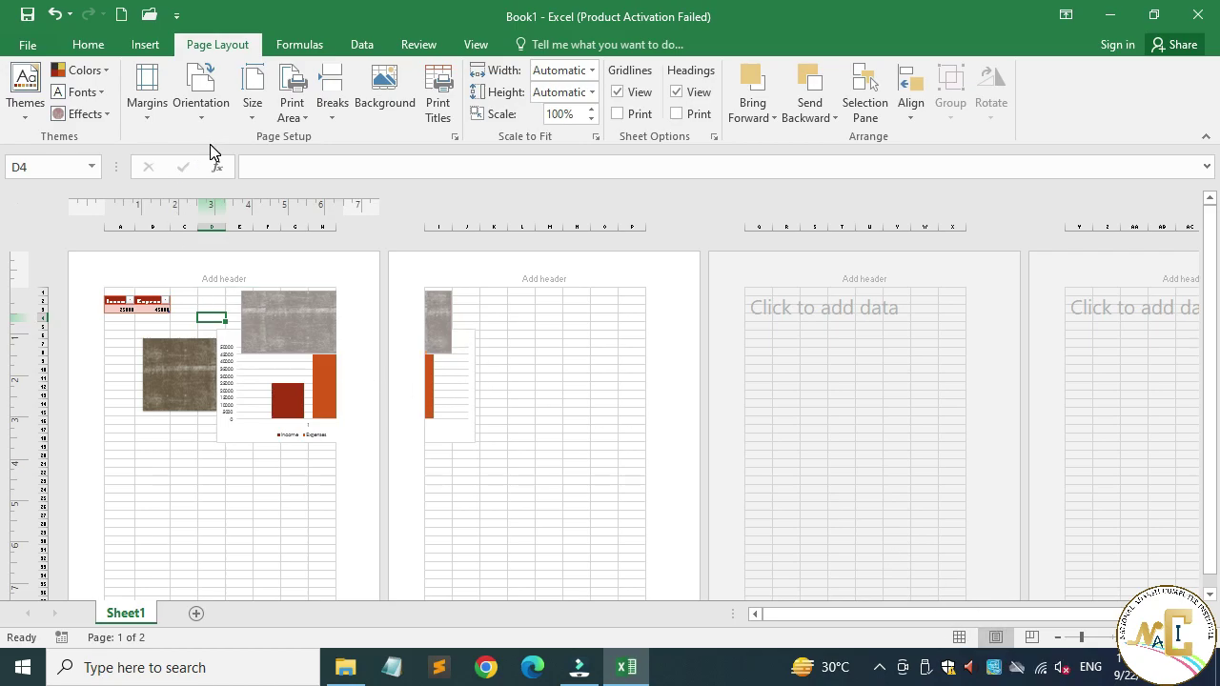
Set the paper size to A4 (8.27" x 11.69")
{"action": "left_click", "coordinate": [260, 116]}
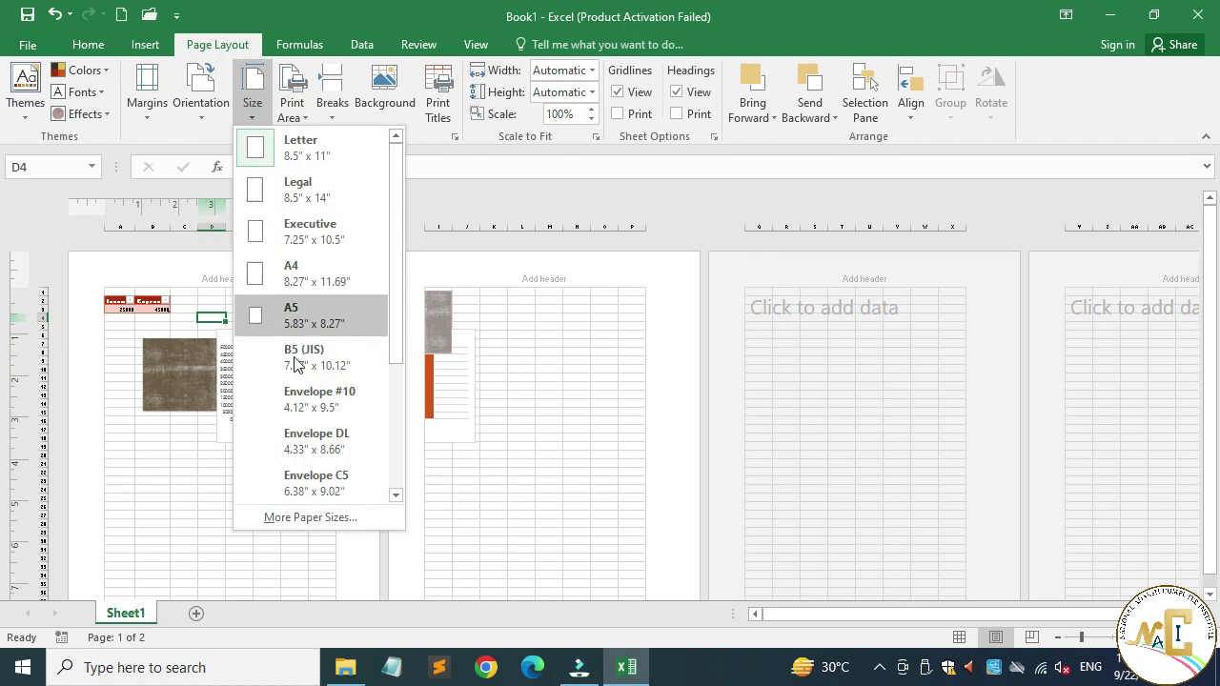
{"action": "left_click", "coordinate": [310, 278]}
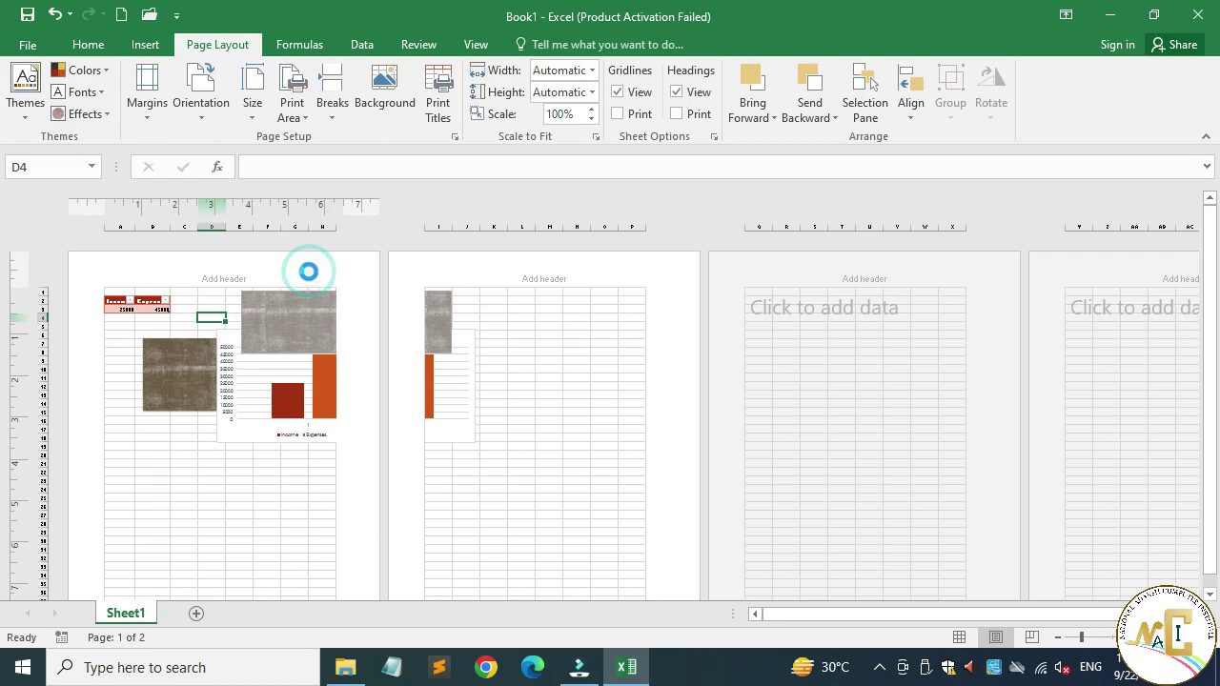
{"action": "left_click", "coordinate": [256, 114]}
{"action": "left_click", "coordinate": [168, 451]}
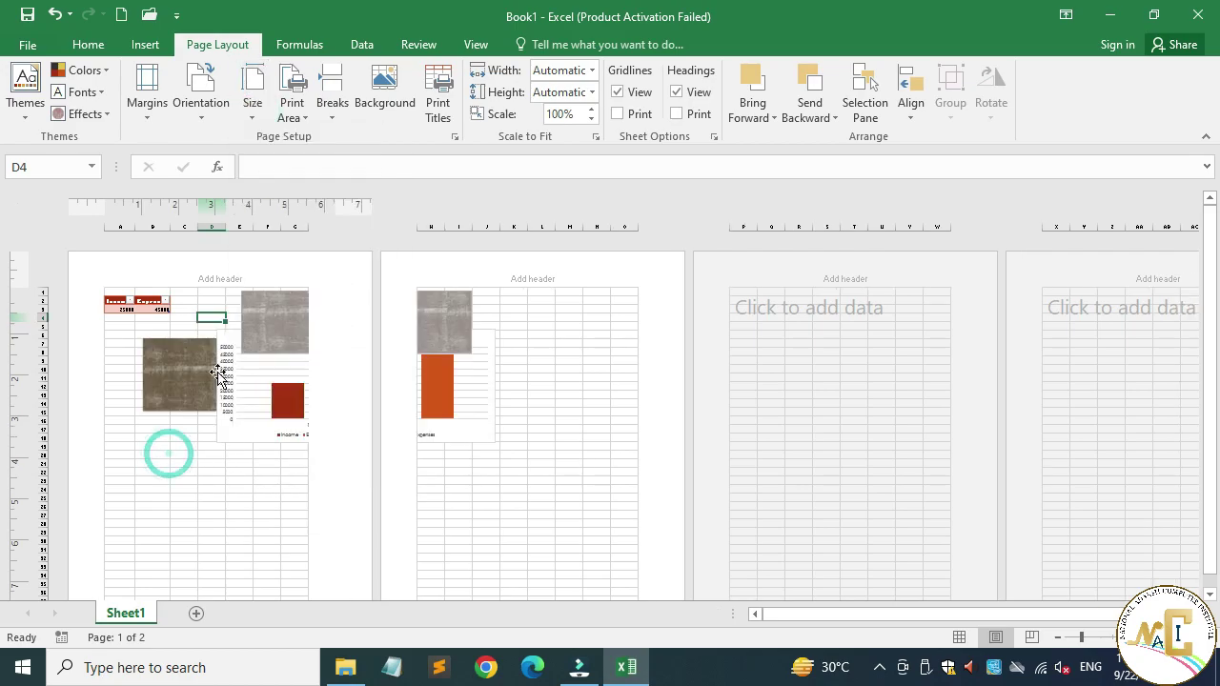
{"action": "left_click", "coordinate": [196, 479]}
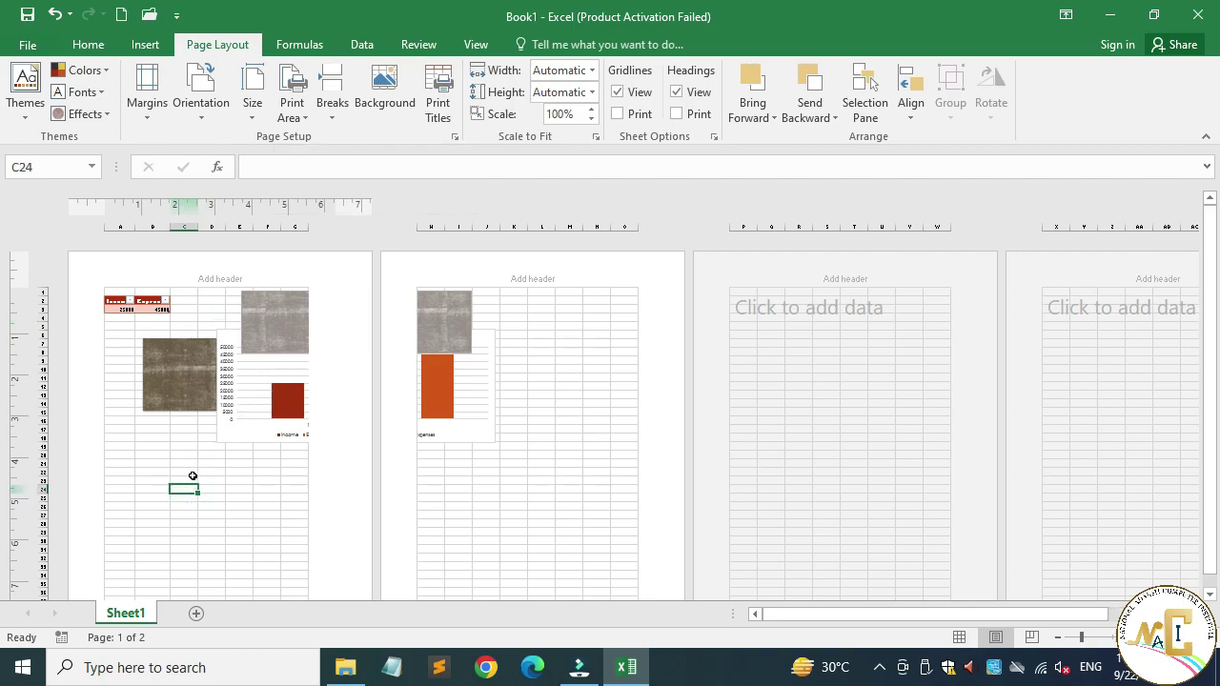
Check the first and second pages in the print preview, and return to the sheet
{"action": "key", "text": "ctrl+p"}
{"action": "key", "text": "Escape"}
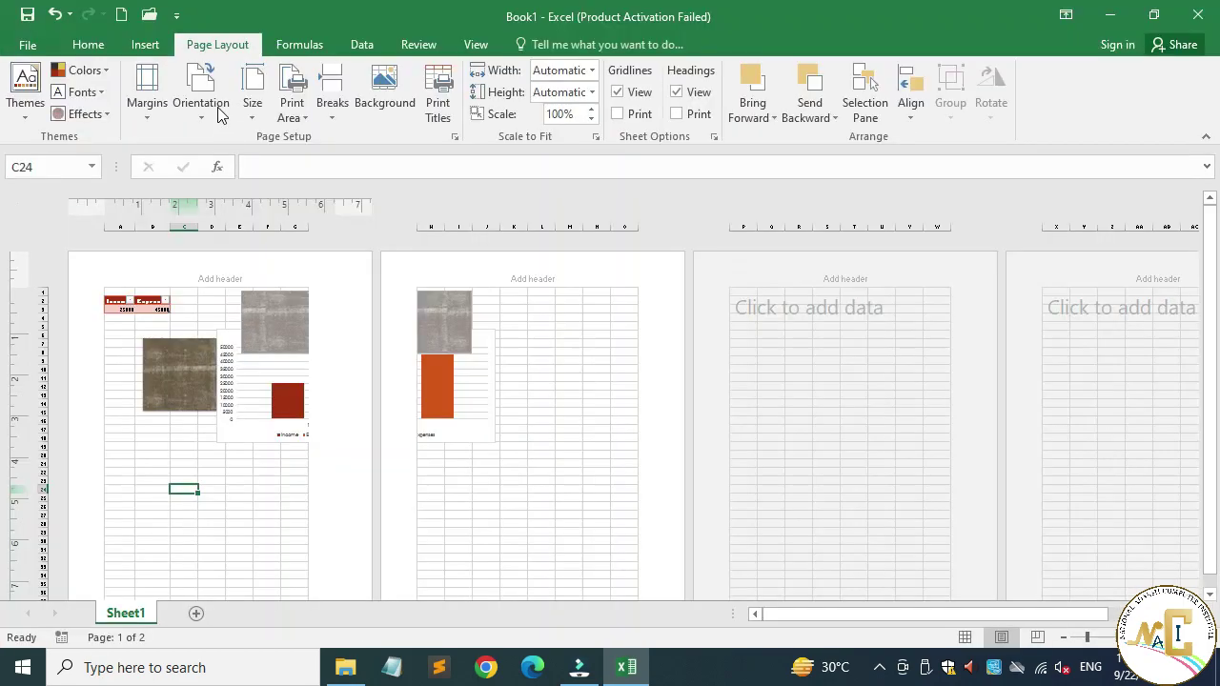
{"action": "left_click", "coordinate": [43, 50]}
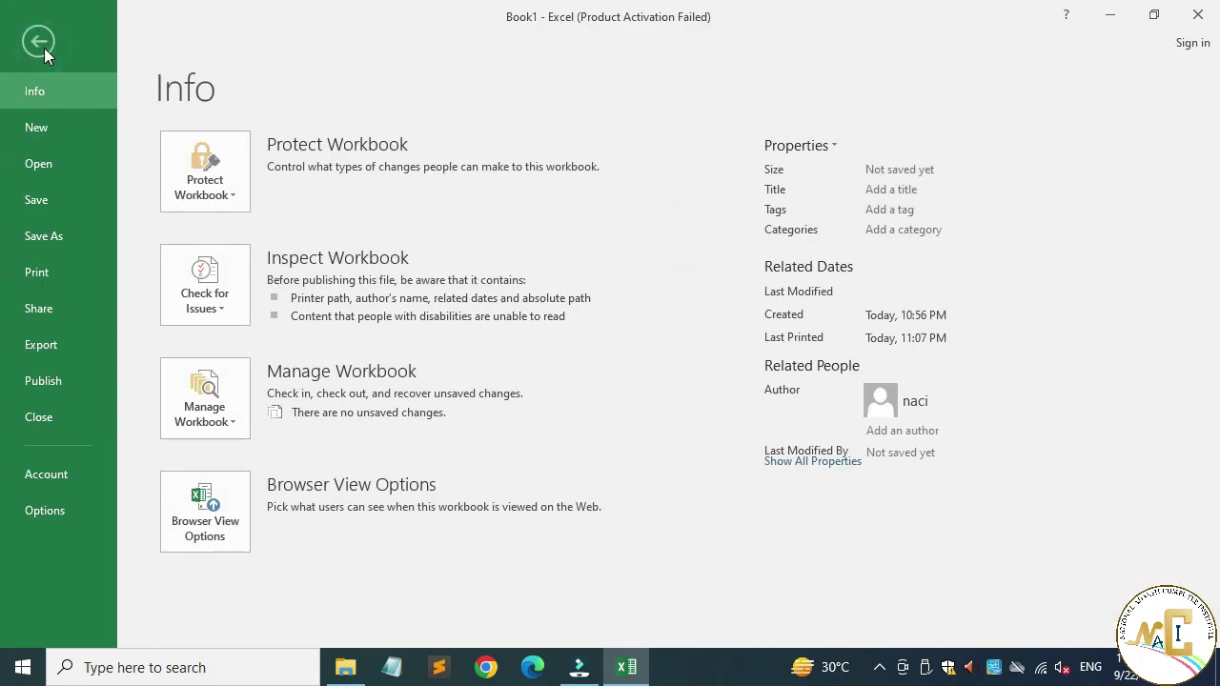
{"action": "left_click", "coordinate": [65, 267]}
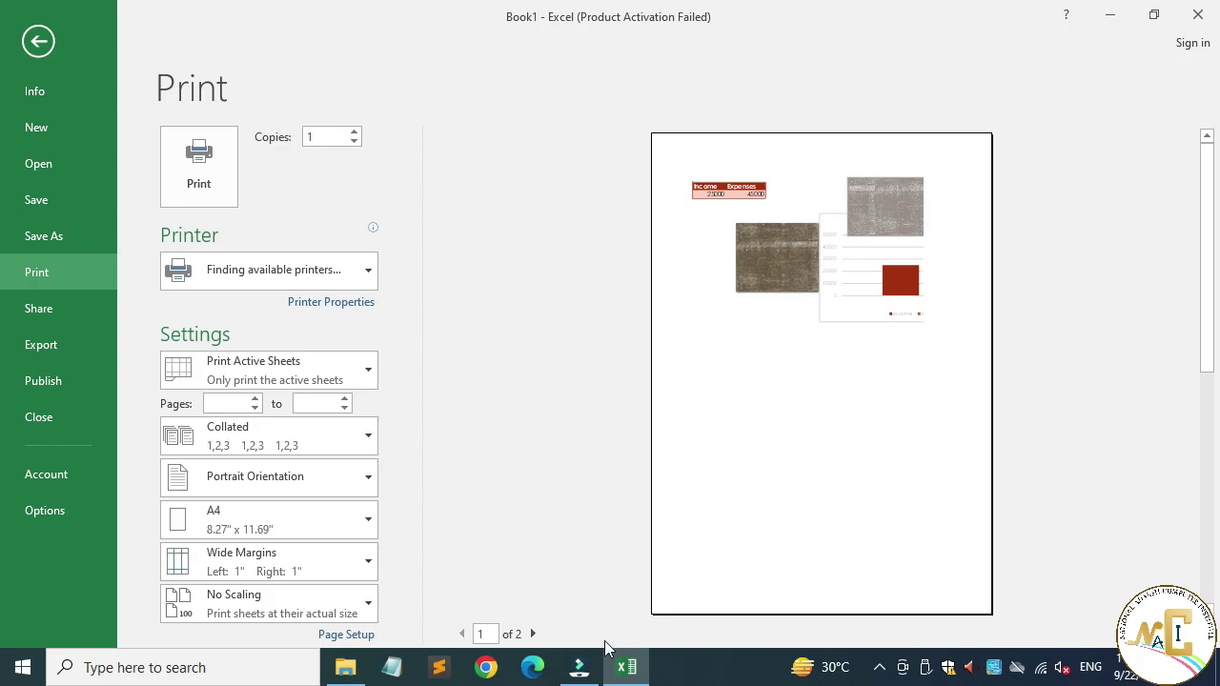
{"action": "left_click", "coordinate": [533, 634]}
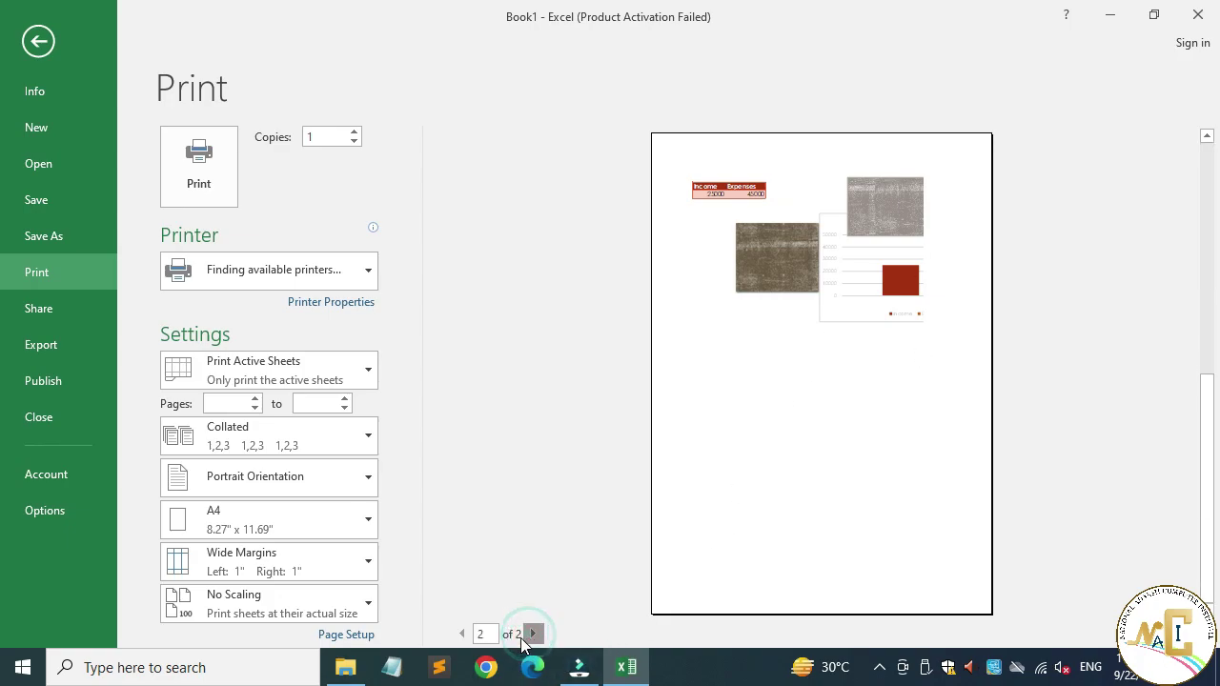
{"action": "left_click", "coordinate": [462, 634]}
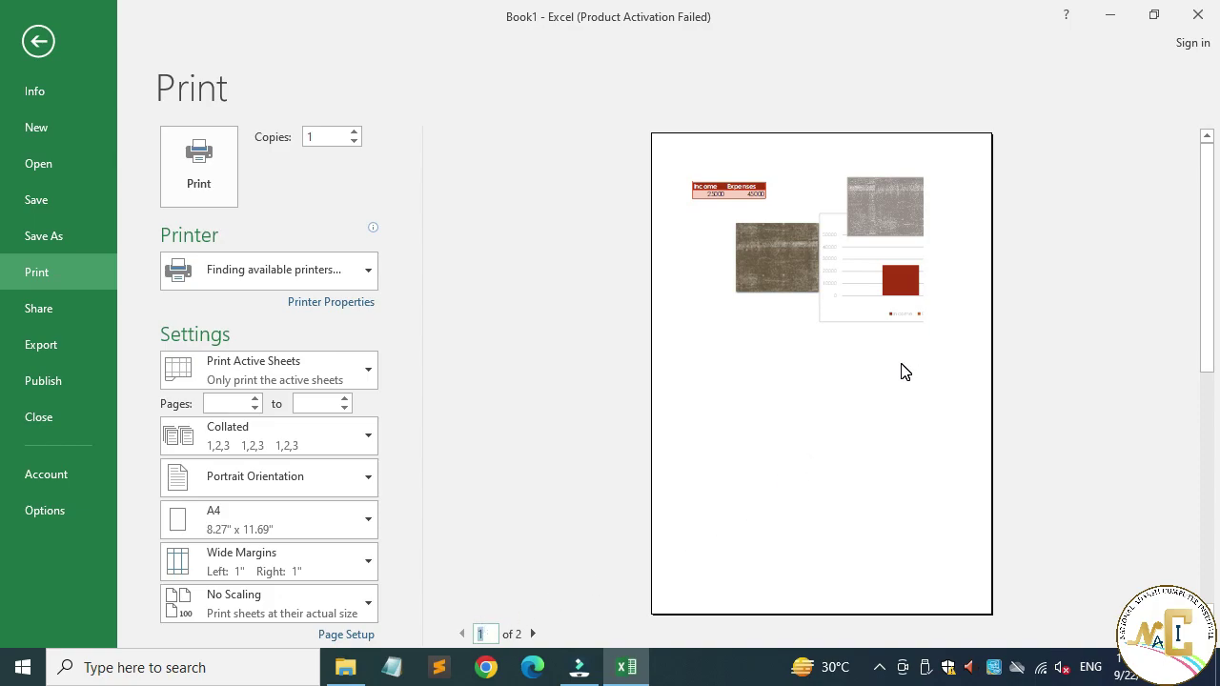
{"action": "key", "text": "Escape"}
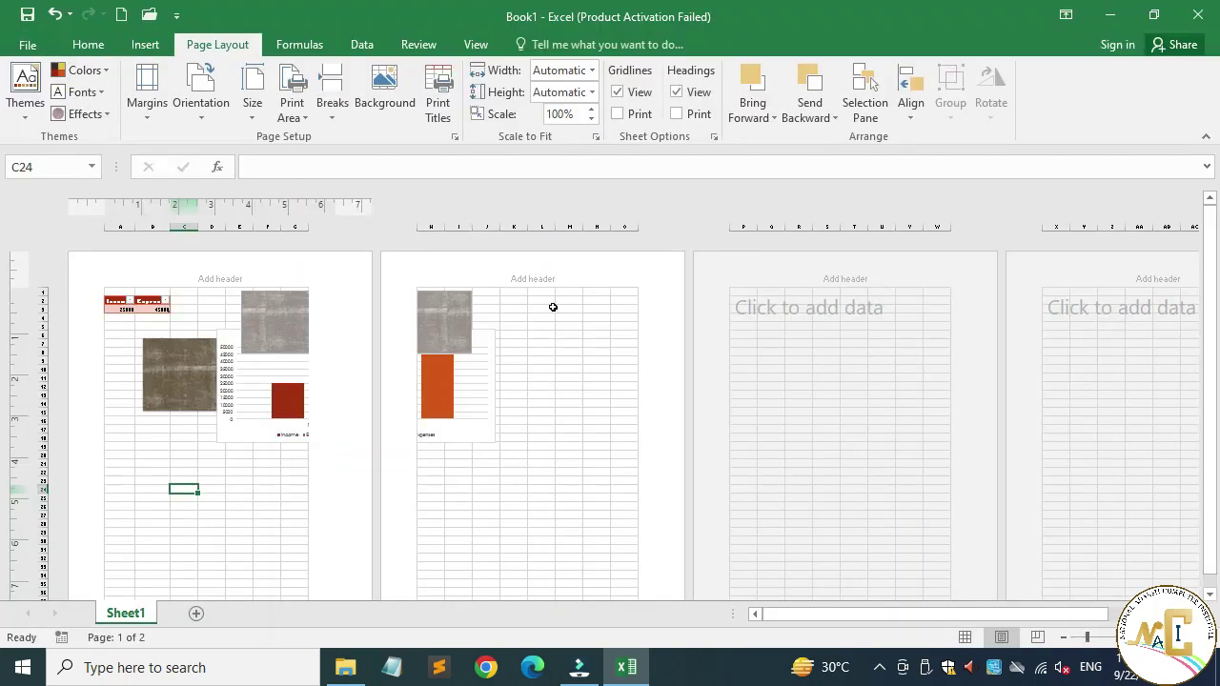
Set the print area to the range A2:C9 around the table
{"action": "left_click_drag", "start_coordinate": [117, 360], "coordinate": [177, 302]}
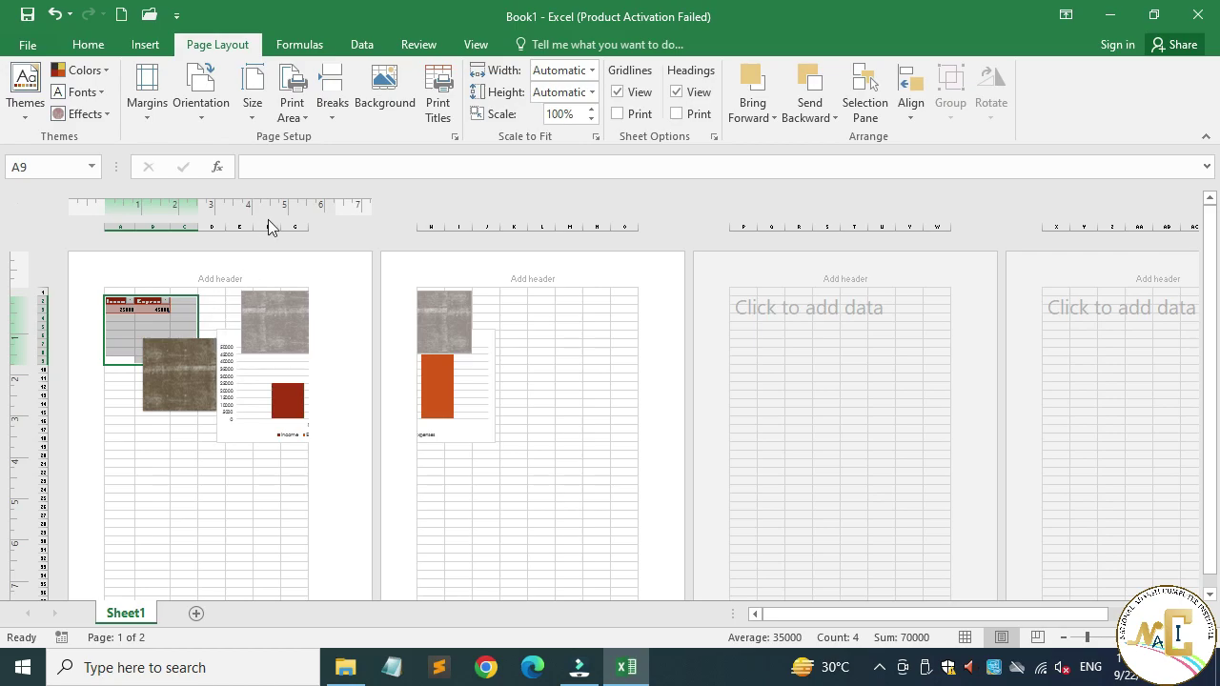
{"action": "left_click", "coordinate": [292, 107]}
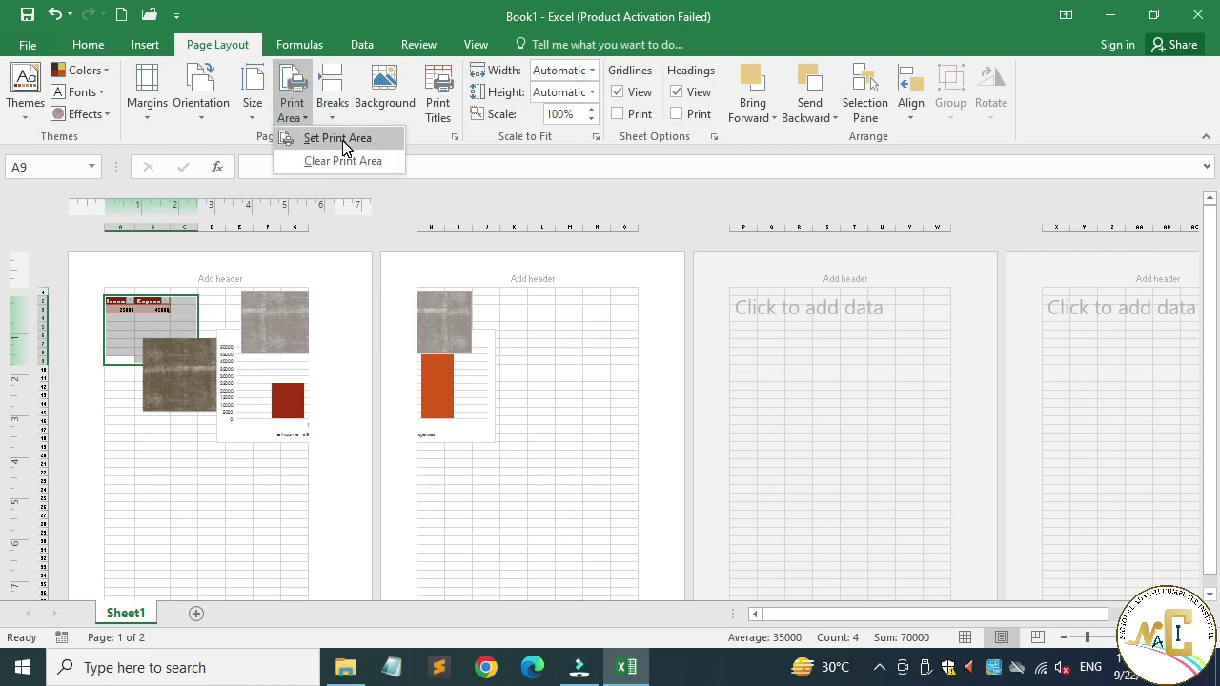
{"action": "left_click", "coordinate": [339, 139]}
{"action": "left_click", "coordinate": [221, 466]}
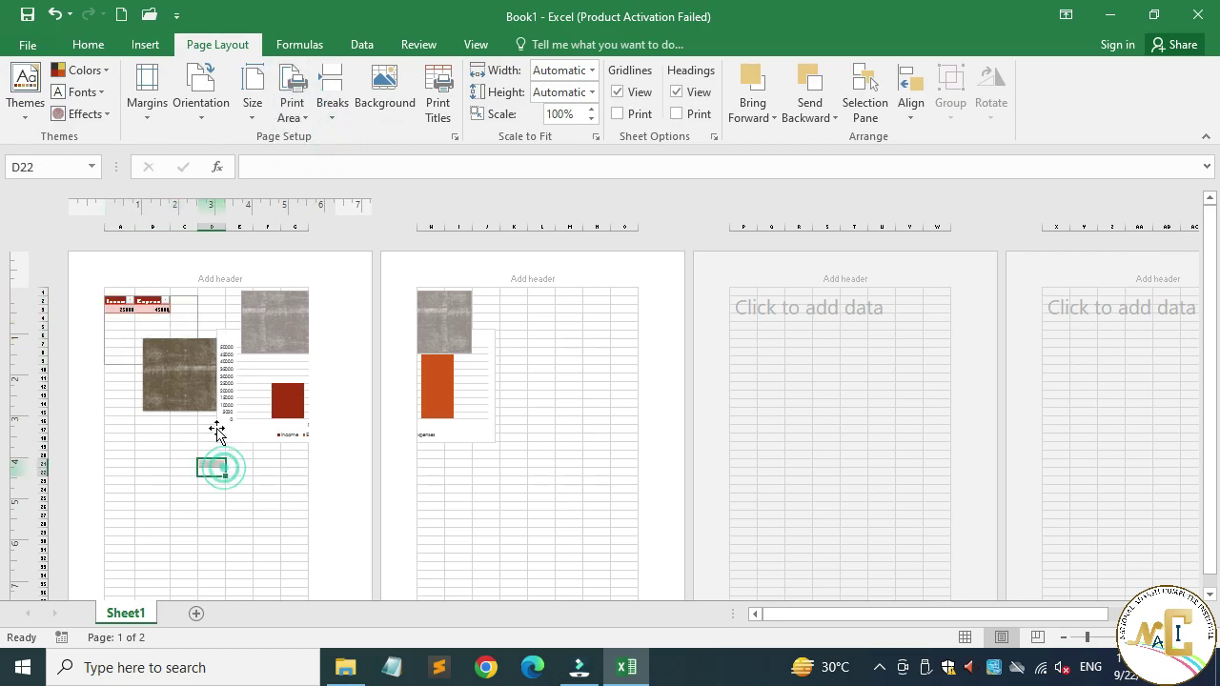
Check the page in the print preview with the current print area, and return to the sheet
{"action": "left_click", "coordinate": [27, 44]}
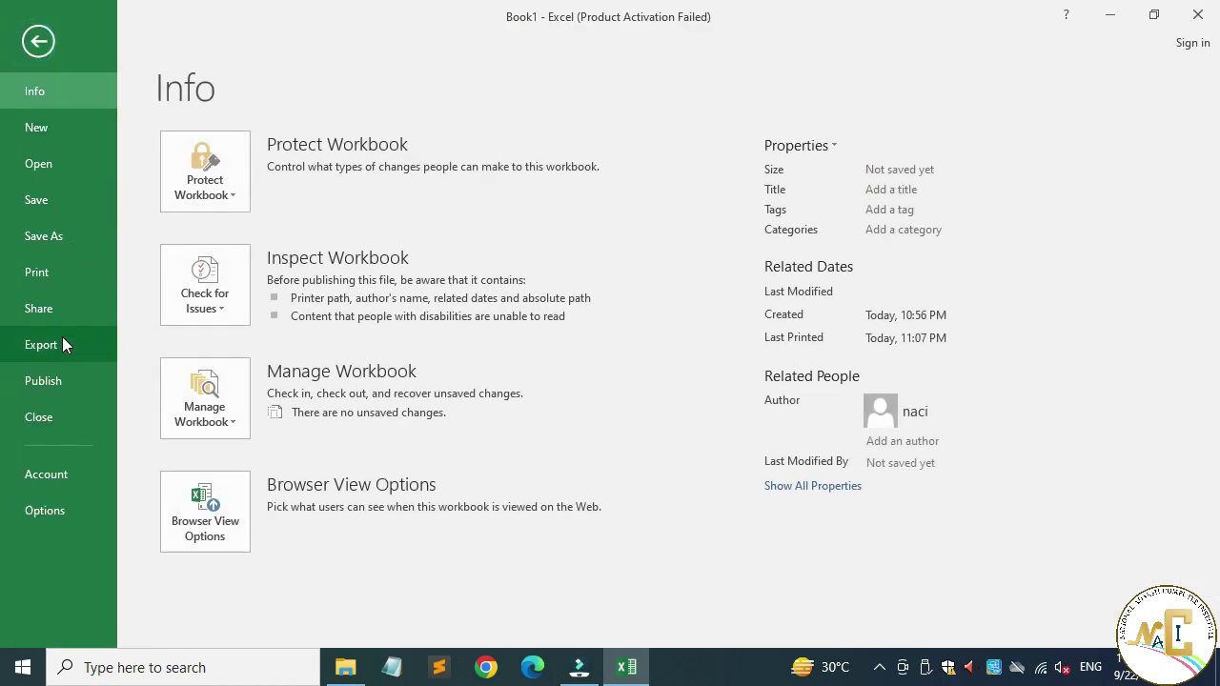
{"action": "left_click", "coordinate": [57, 274]}
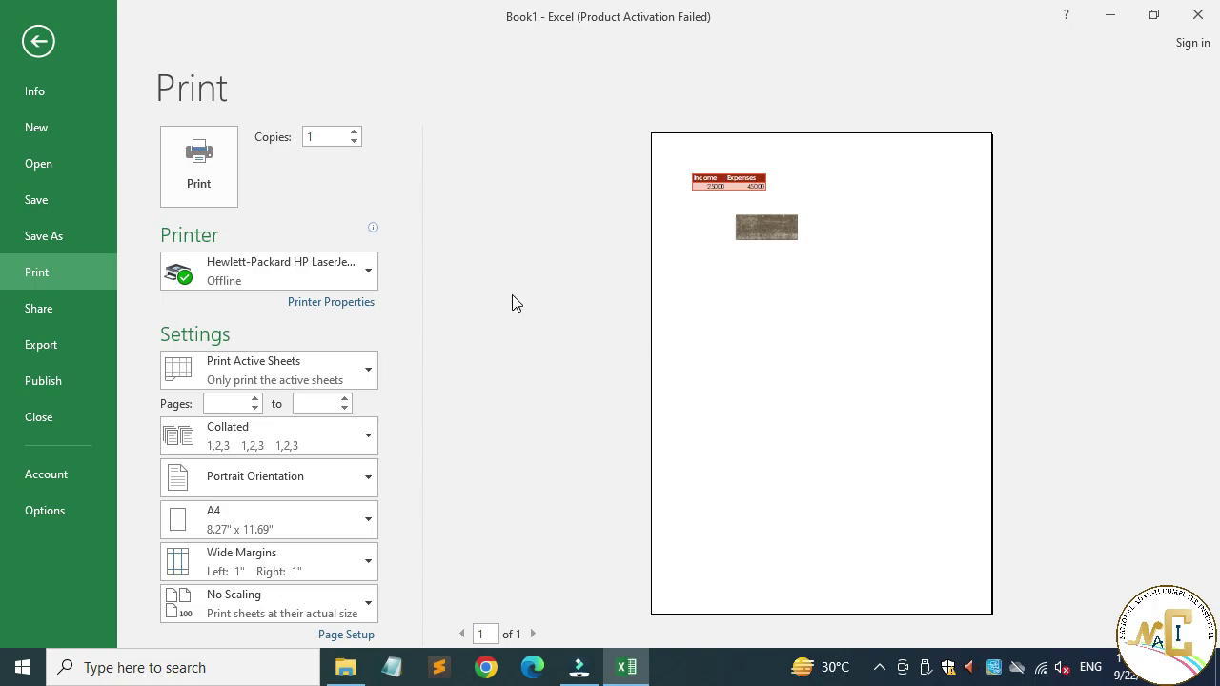
{"action": "left_click", "coordinate": [39, 43]}
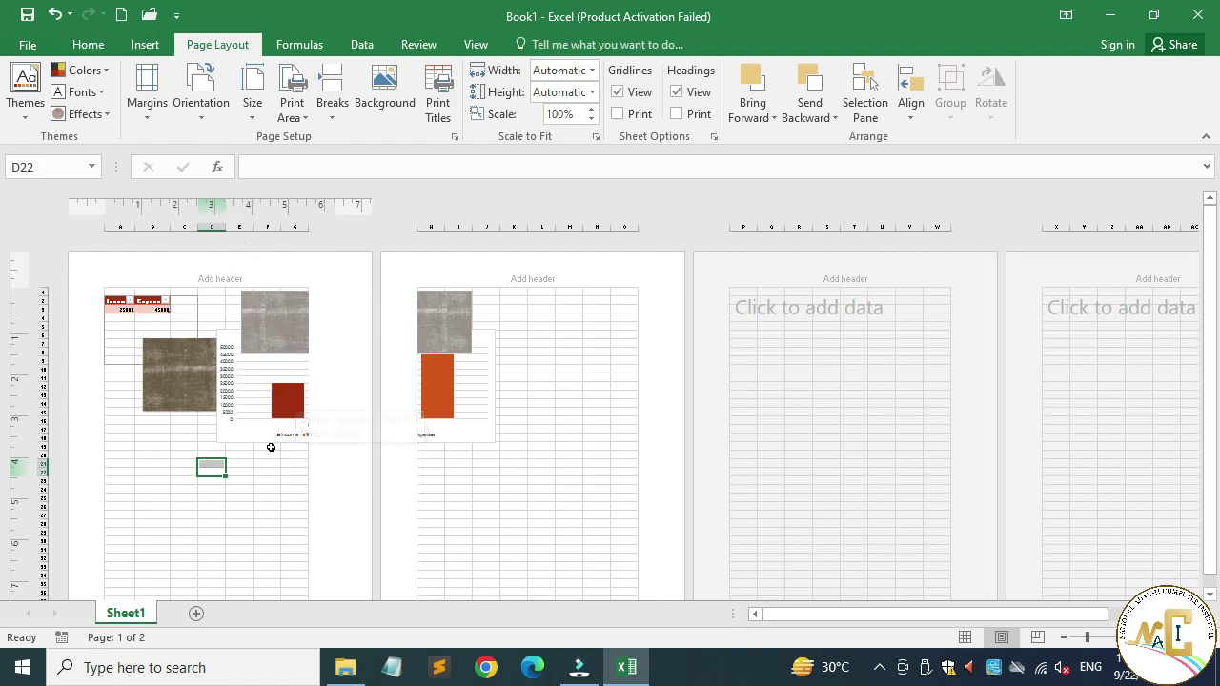
Add the range B13:F20, covering part of the picture and the chart, to the print area
{"action": "left_click_drag", "start_coordinate": [182, 436], "coordinate": [269, 398]}
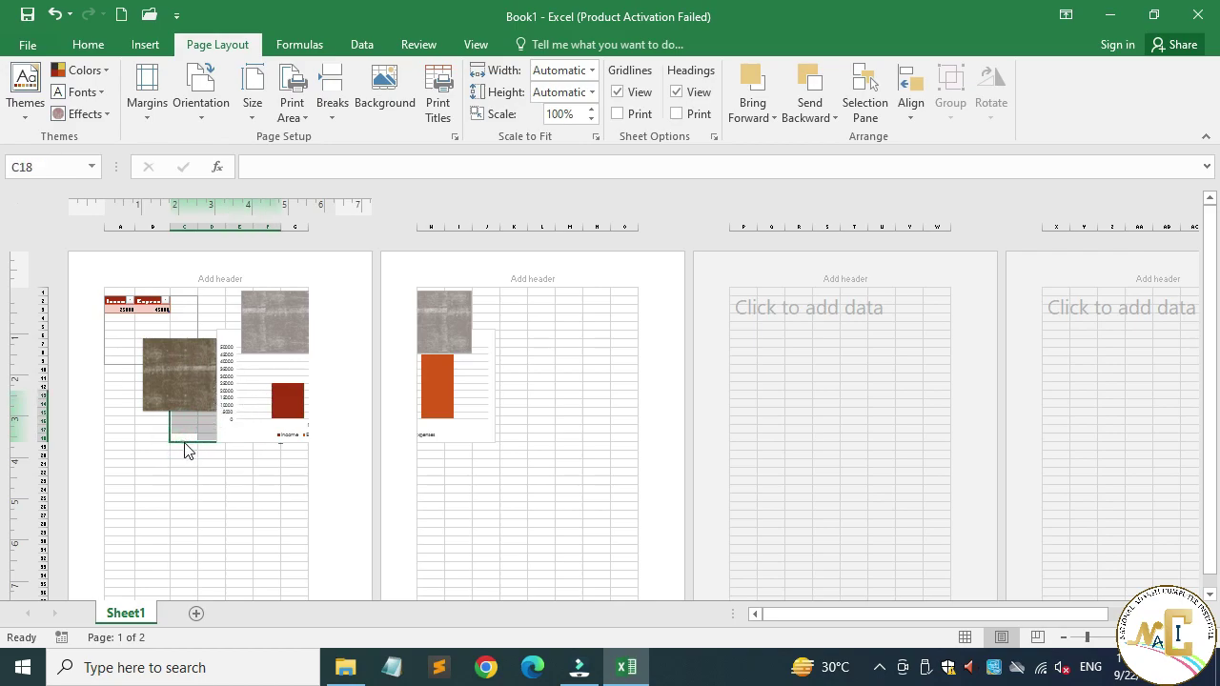
{"action": "left_click_drag", "start_coordinate": [164, 458], "coordinate": [258, 398]}
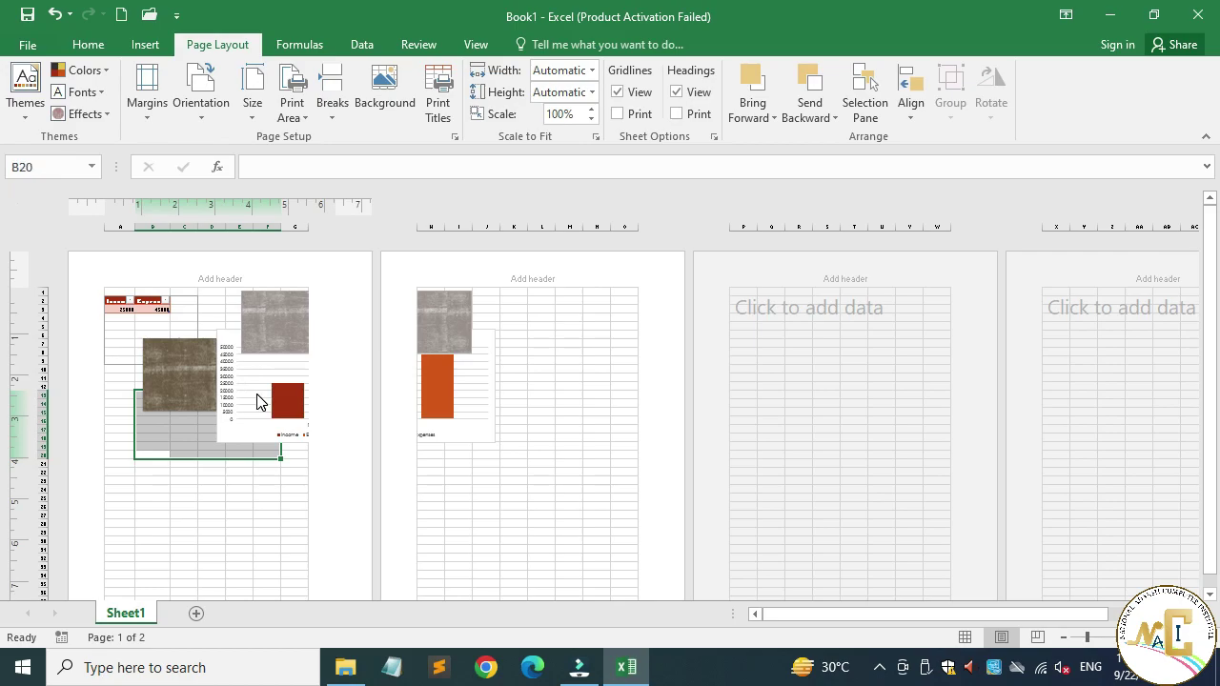
{"action": "left_click", "coordinate": [293, 109]}
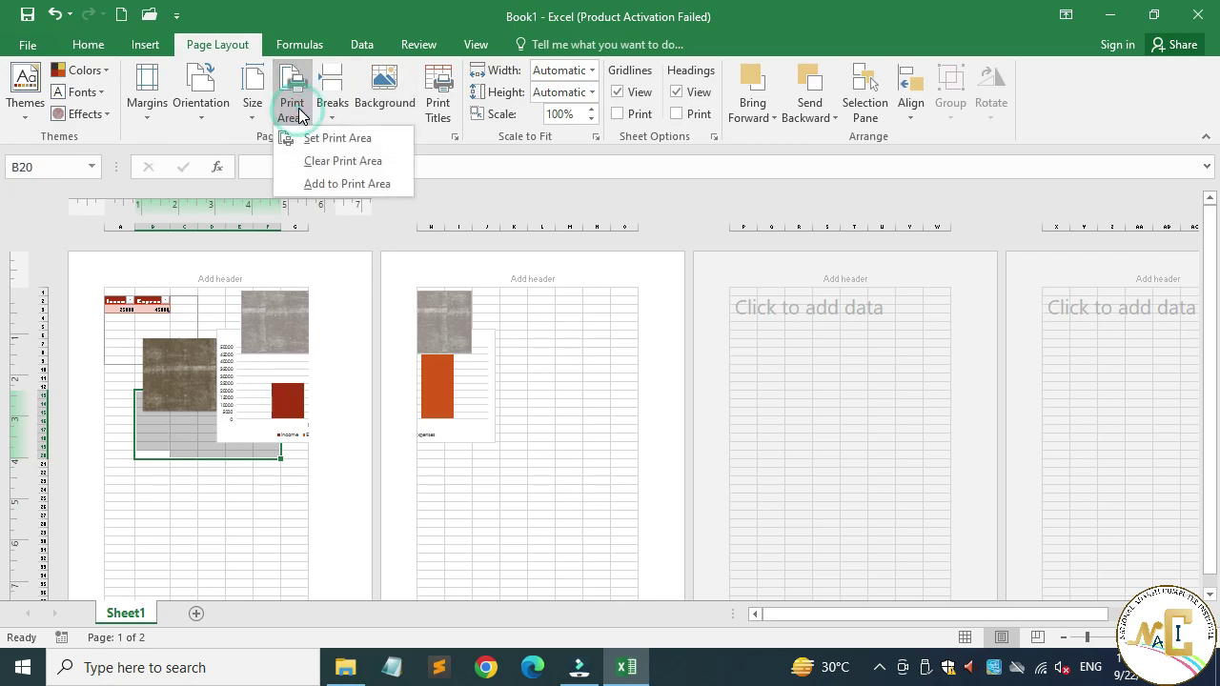
{"action": "left_click", "coordinate": [344, 186]}
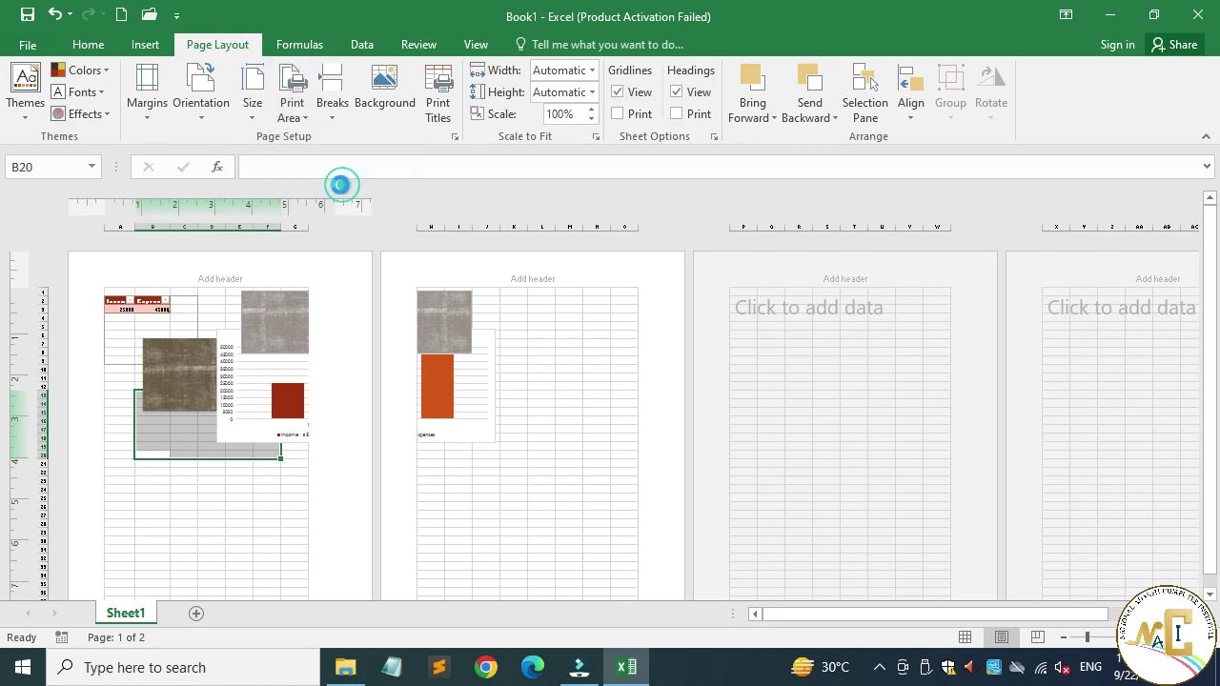
{"action": "left_click", "coordinate": [107, 385]}
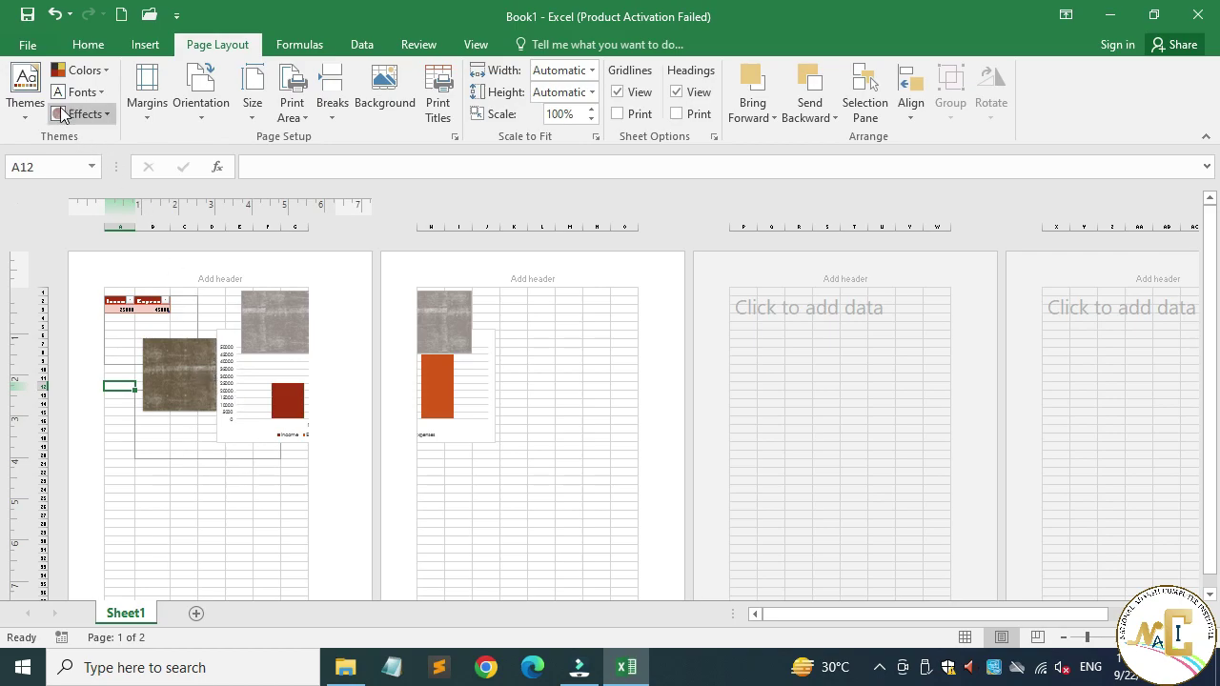
View both print areas on pages 1 and 2 of the print preview, and return to the sheet
{"action": "left_click", "coordinate": [29, 45]}
{"action": "left_click", "coordinate": [37, 273]}
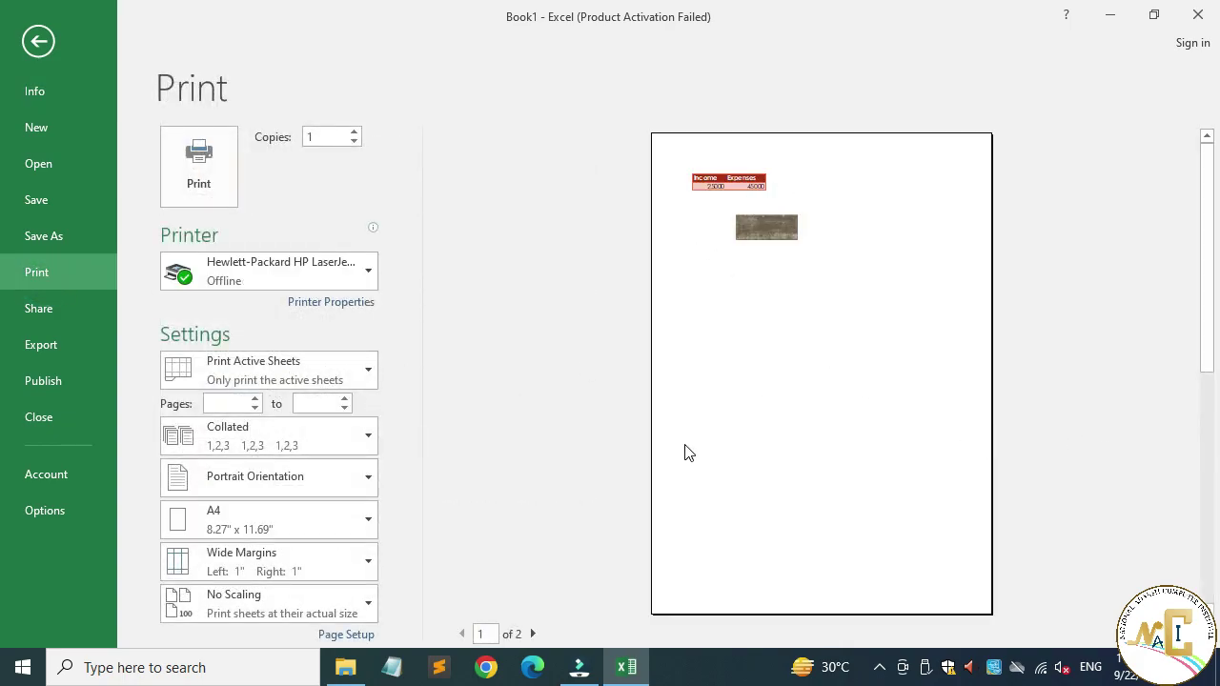
{"action": "left_click", "coordinate": [533, 634]}
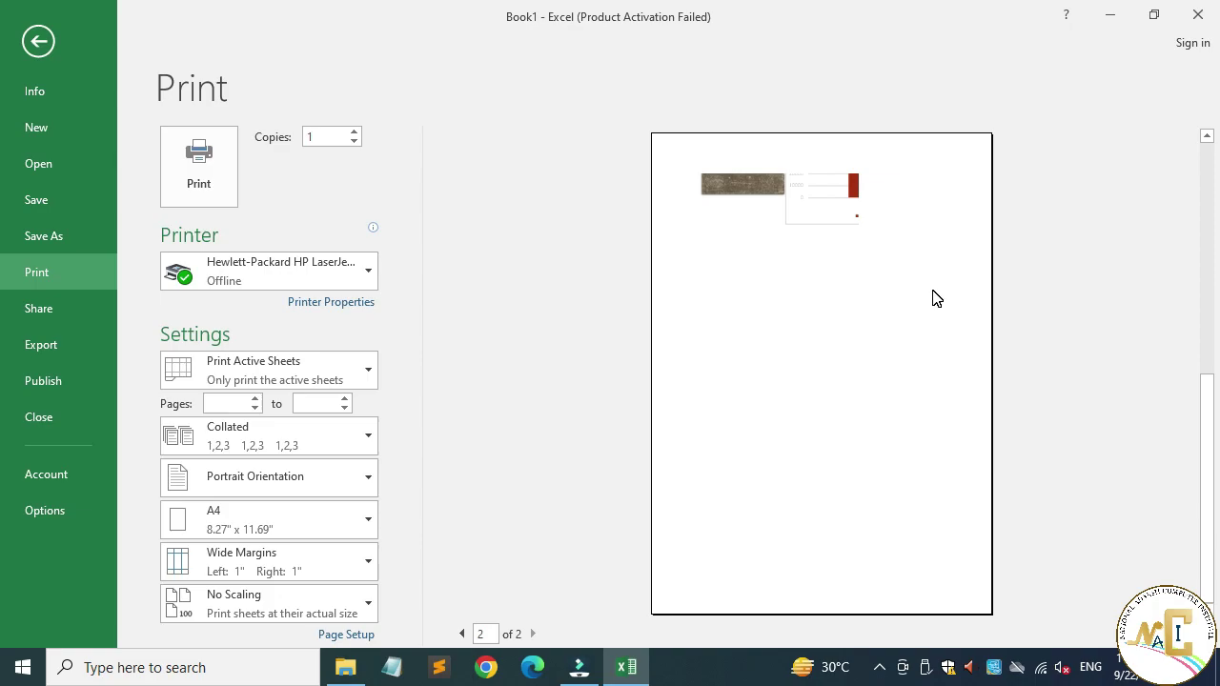
{"action": "left_click", "coordinate": [39, 43]}
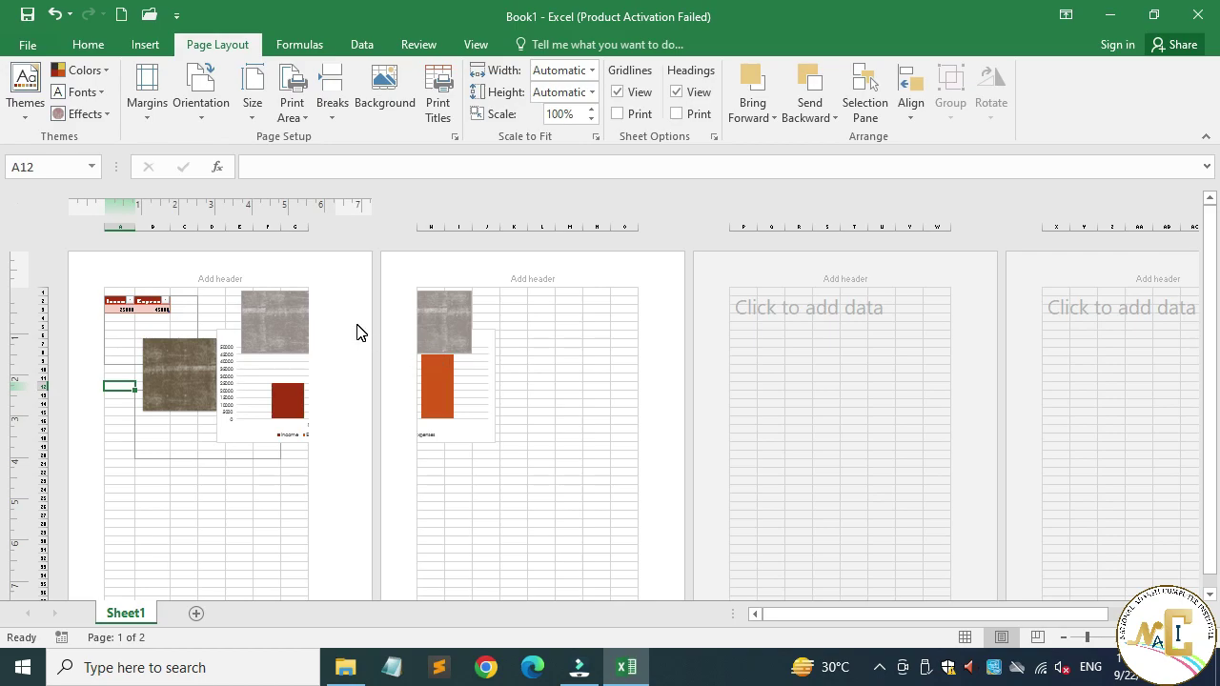
Clear the sheet's print area
{"action": "left_click", "coordinate": [292, 106]}
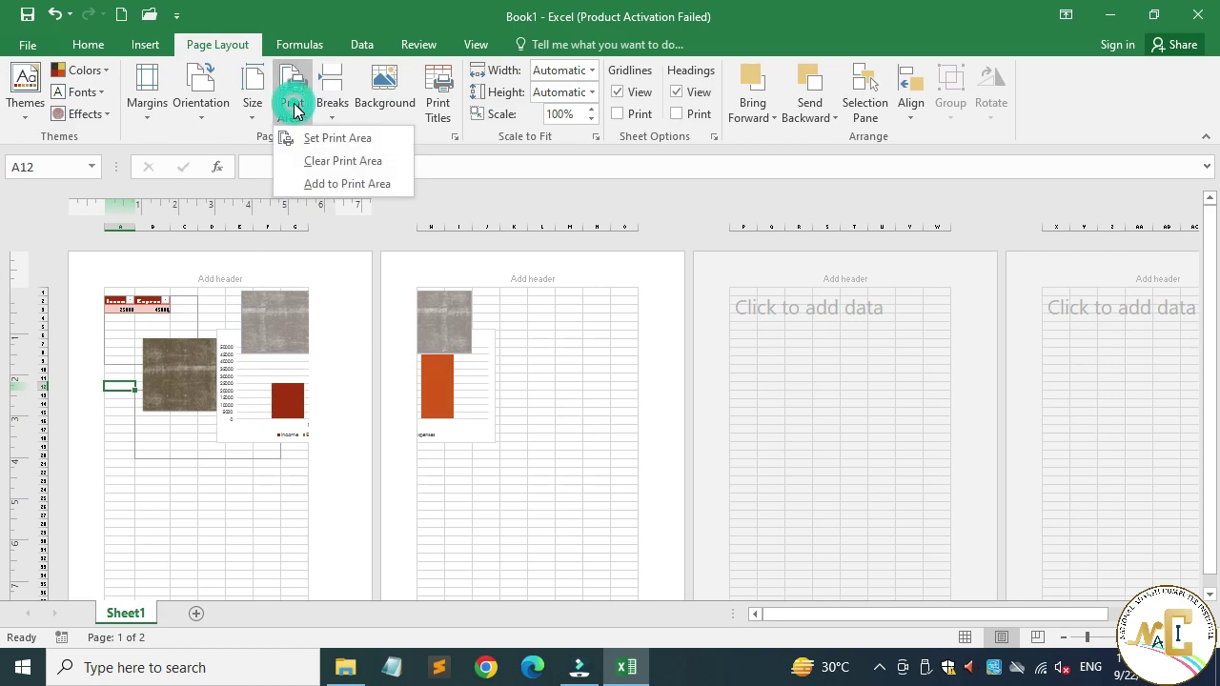
{"action": "left_click", "coordinate": [345, 160]}
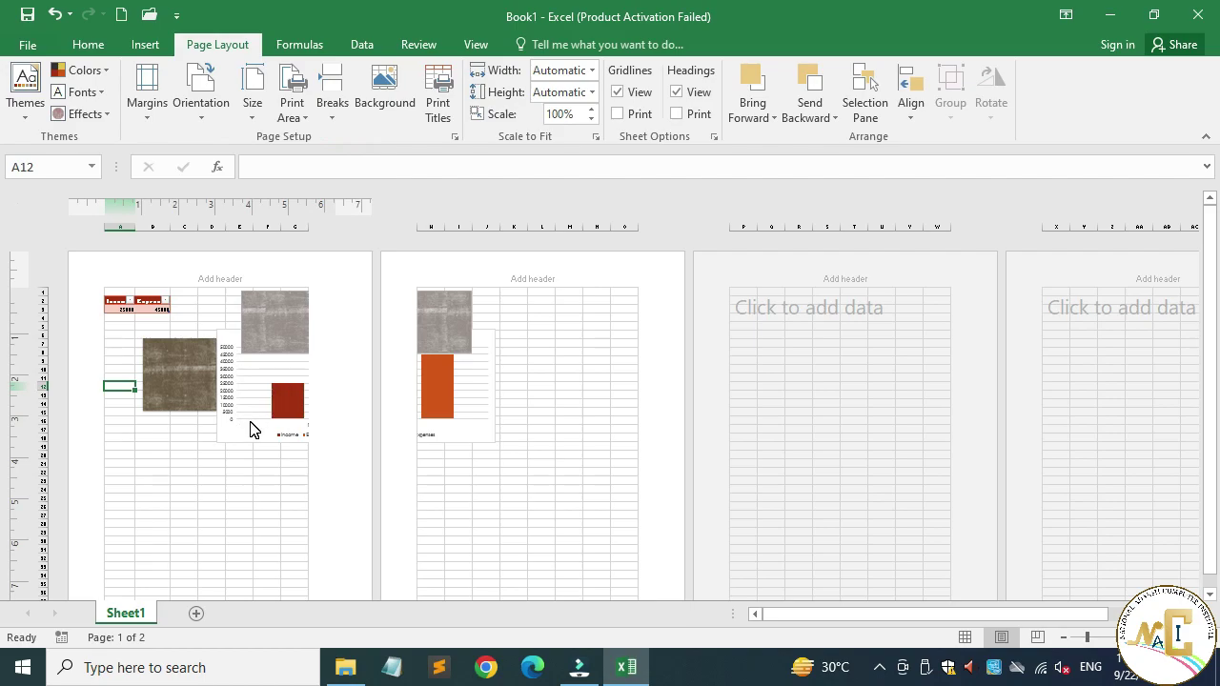
{"action": "left_click", "coordinate": [212, 455]}
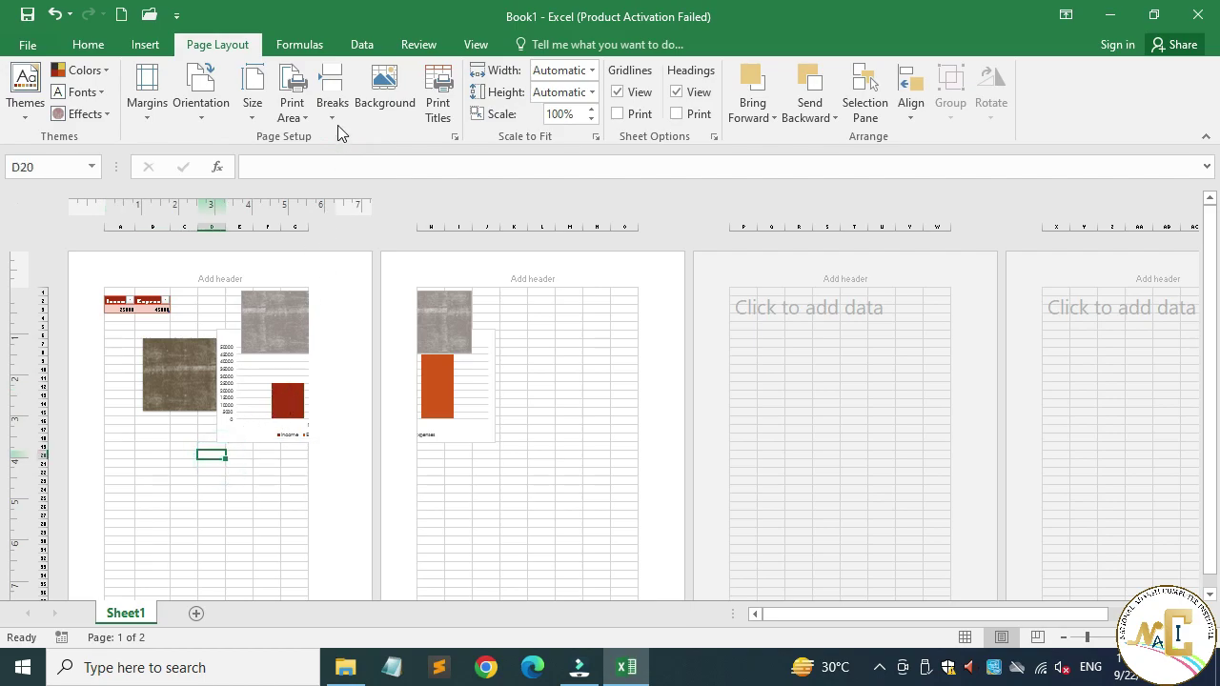
Insert a vertical page break before column C in Page Layout view
{"action": "left_click", "coordinate": [190, 225]}
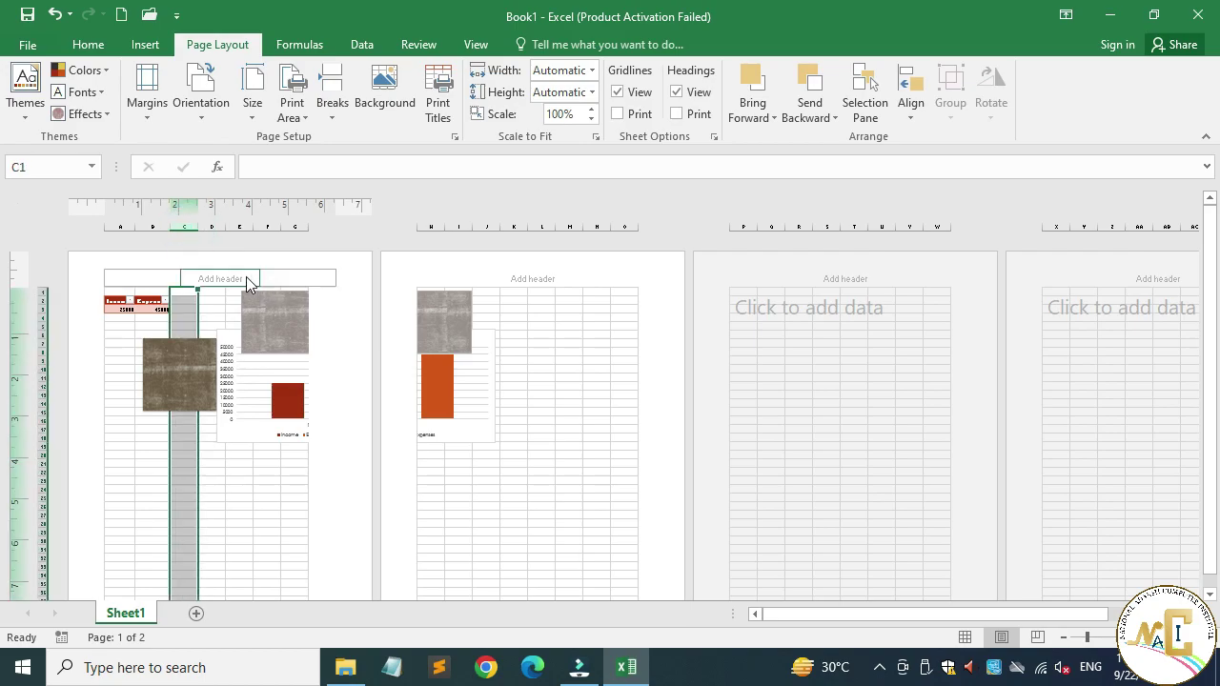
{"action": "scroll", "coordinate": [267, 261], "scroll_direction": "up", "scroll_amount": 5}
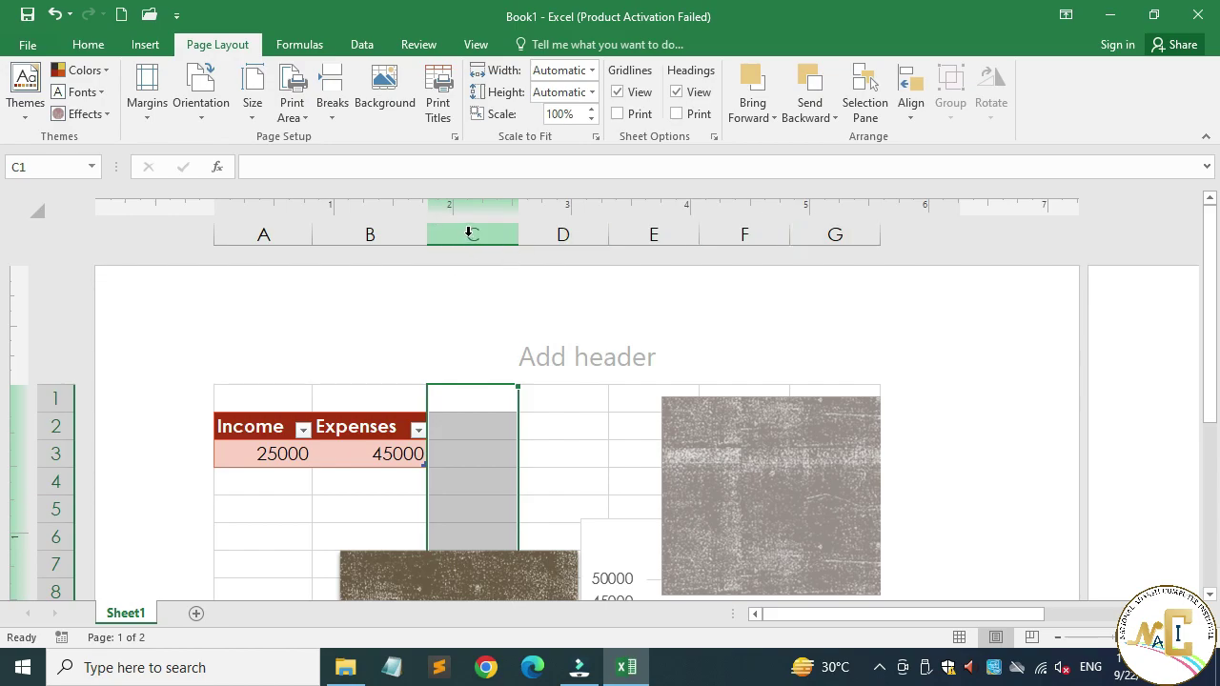
{"action": "scroll", "coordinate": [473, 233], "scroll_direction": "down", "scroll_amount": 4, "text": "ctrl"}
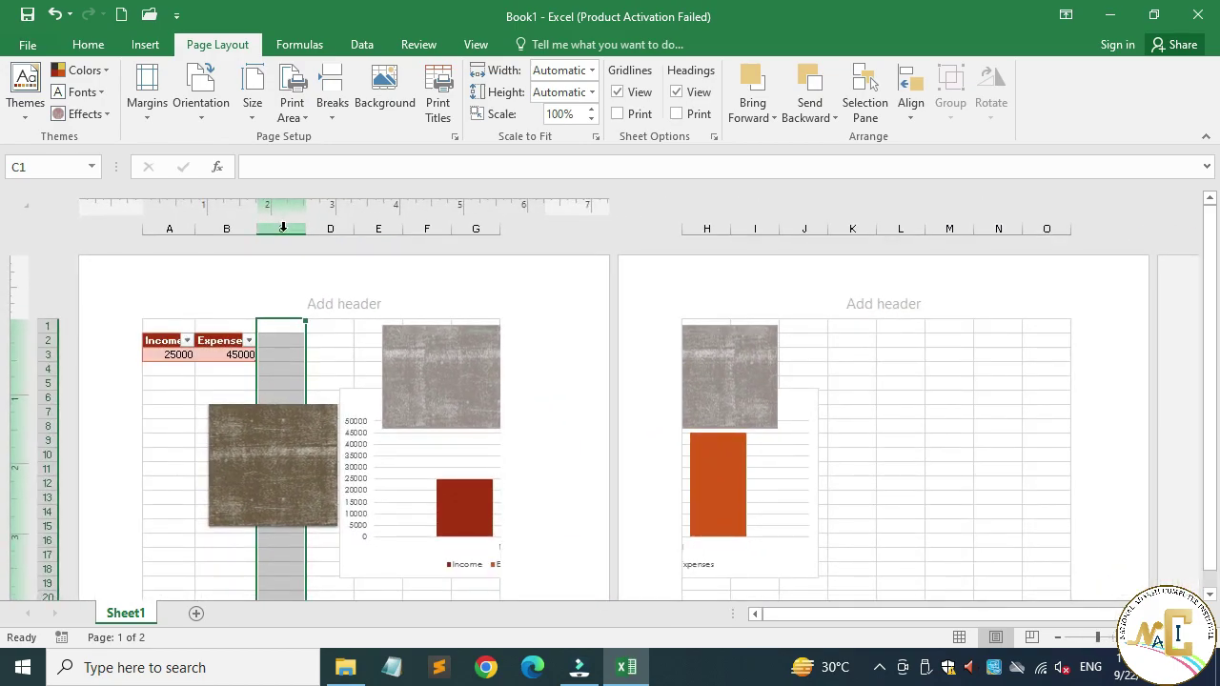
{"action": "left_click", "coordinate": [330, 105]}
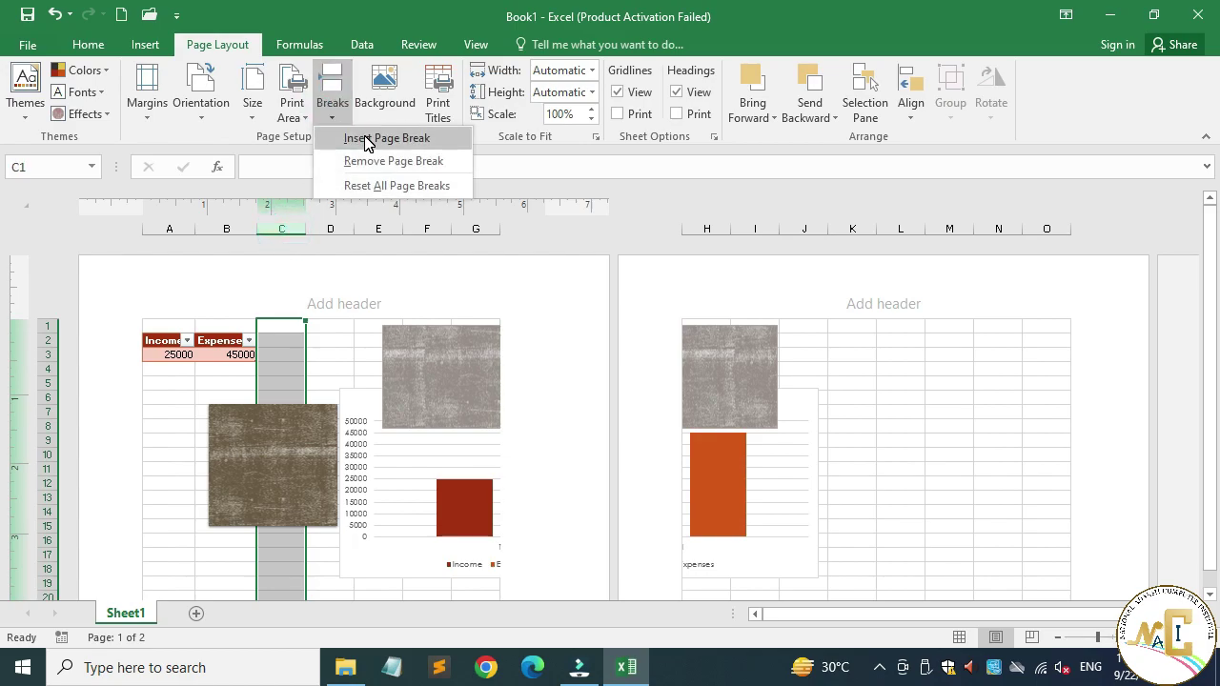
{"action": "left_click", "coordinate": [367, 138]}
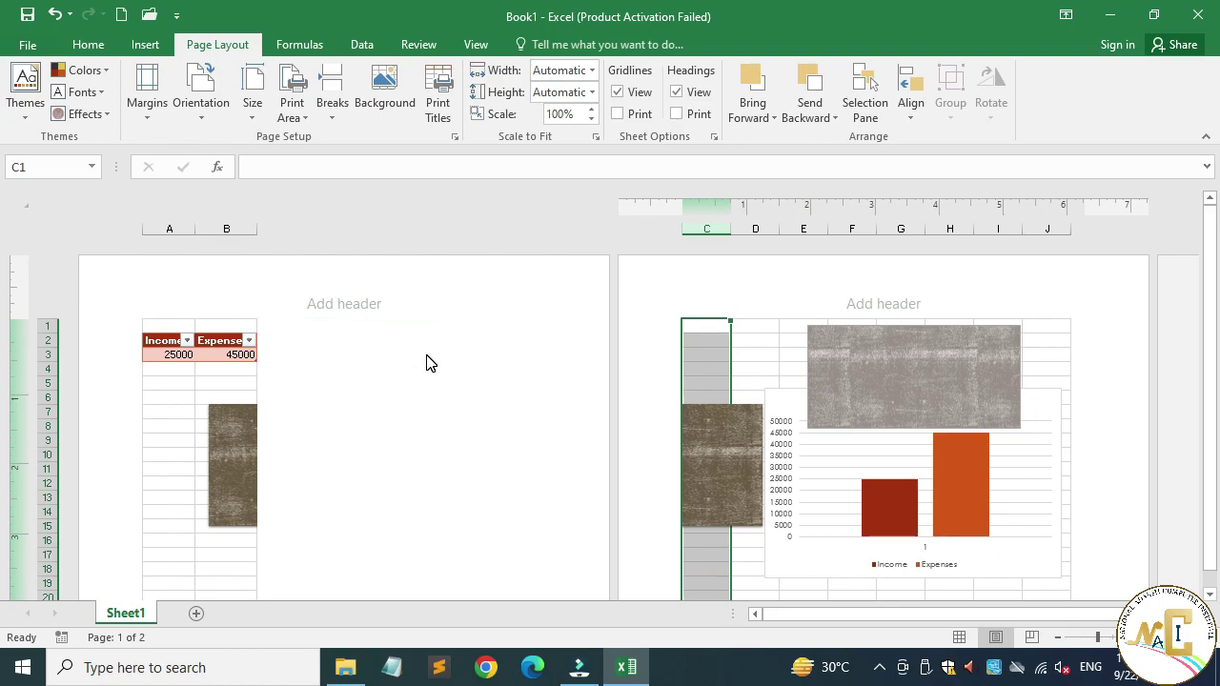
Reset all page breaks on the sheet to remove the break before column C
{"action": "left_click", "coordinate": [213, 370]}
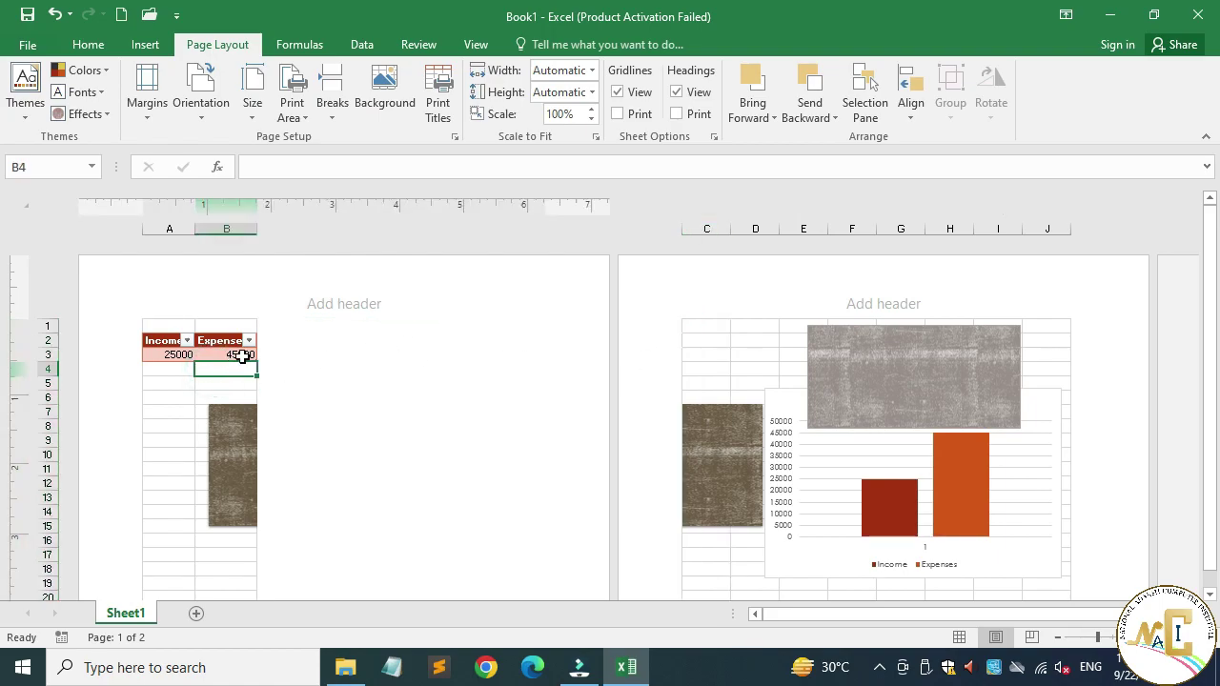
{"action": "left_click", "coordinate": [343, 119]}
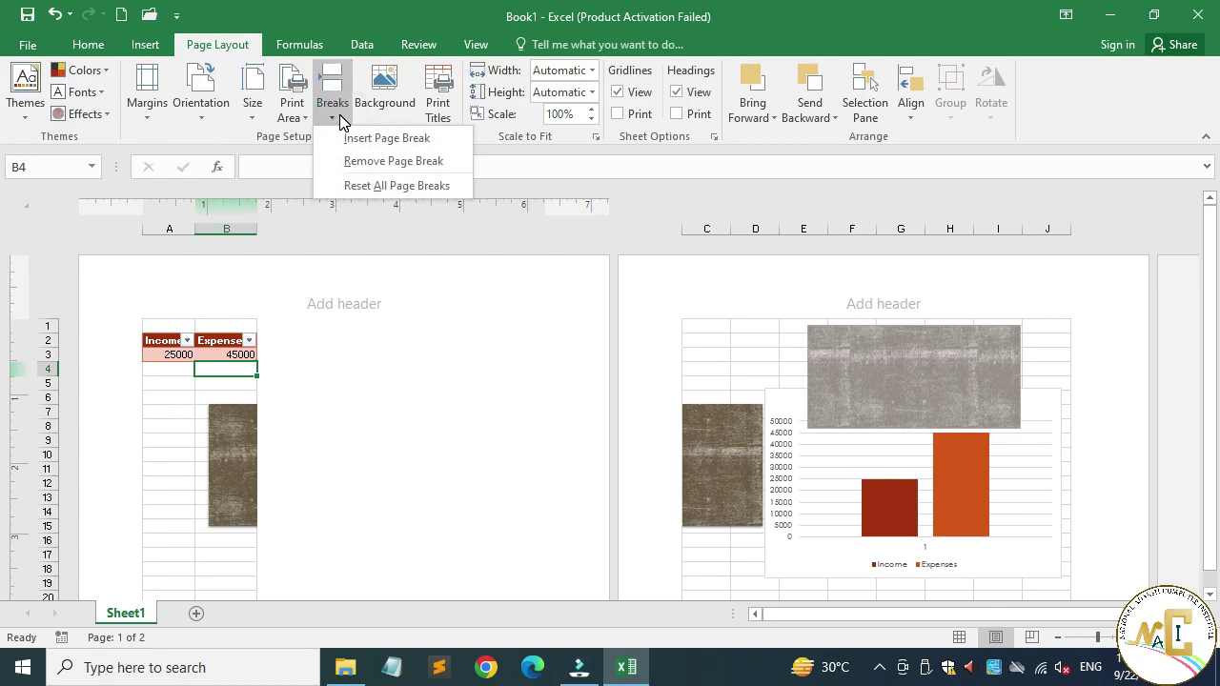
{"action": "left_click", "coordinate": [397, 186]}
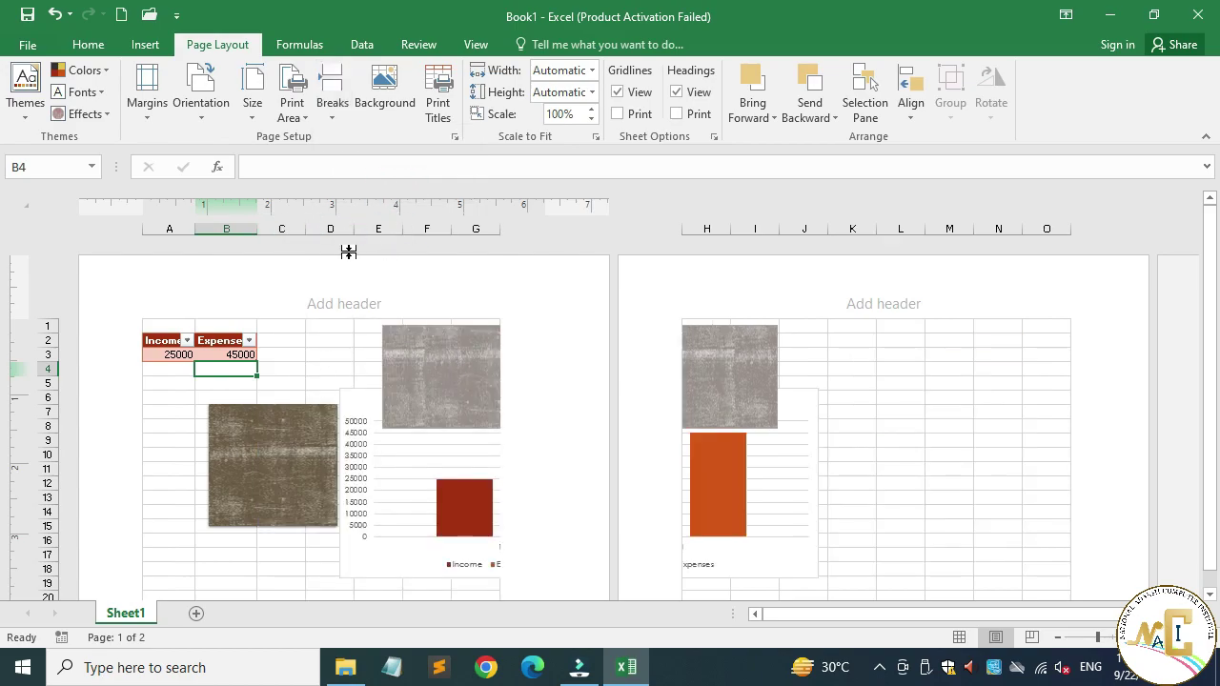
Insert a horizontal page break above row 6 and inspect the pages before and after it
{"action": "left_click", "coordinate": [163, 395]}
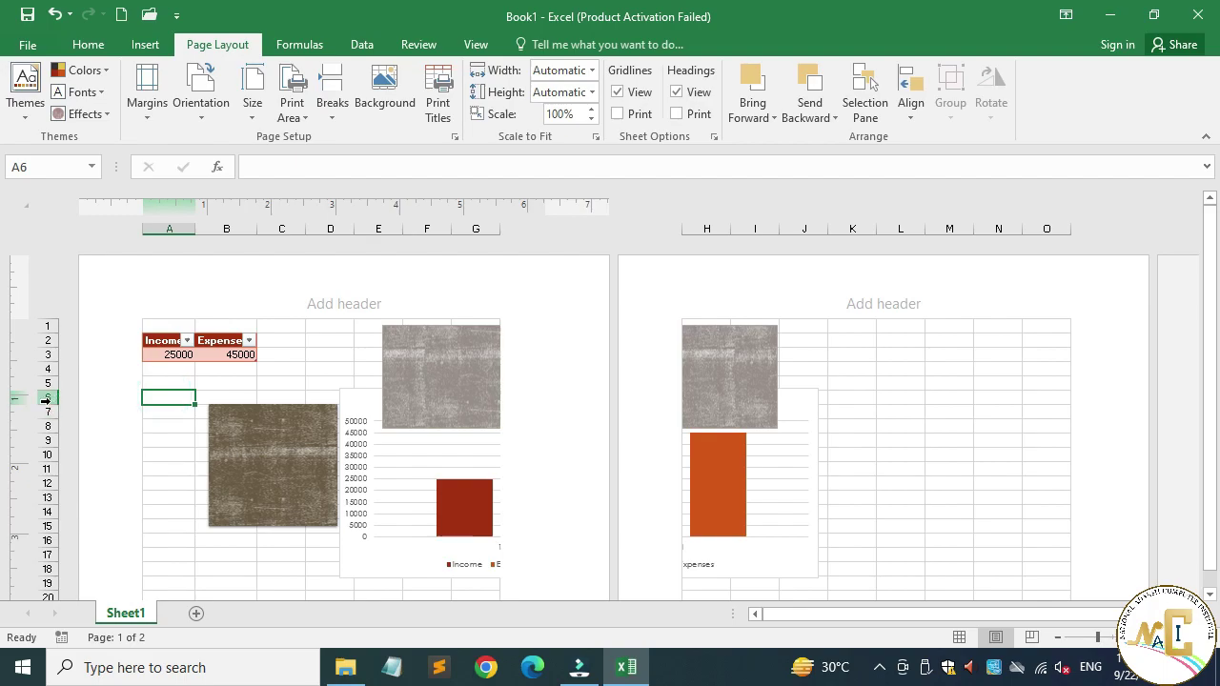
{"action": "left_click", "coordinate": [45, 397]}
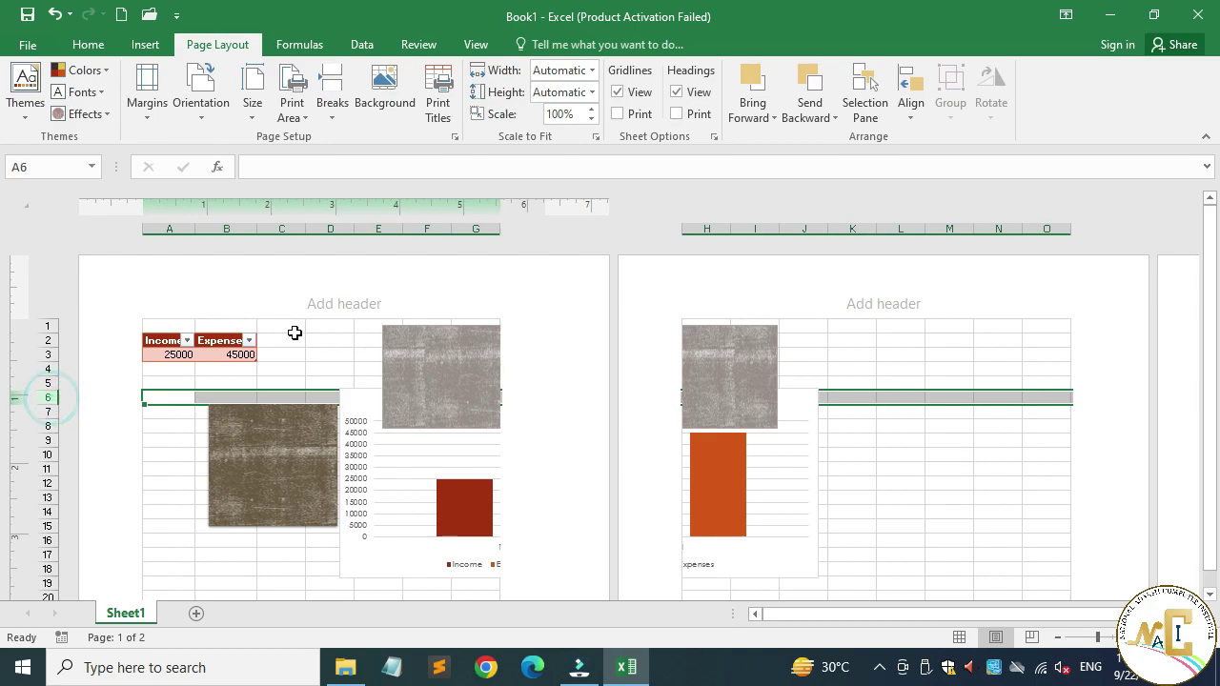
{"action": "left_click", "coordinate": [331, 105]}
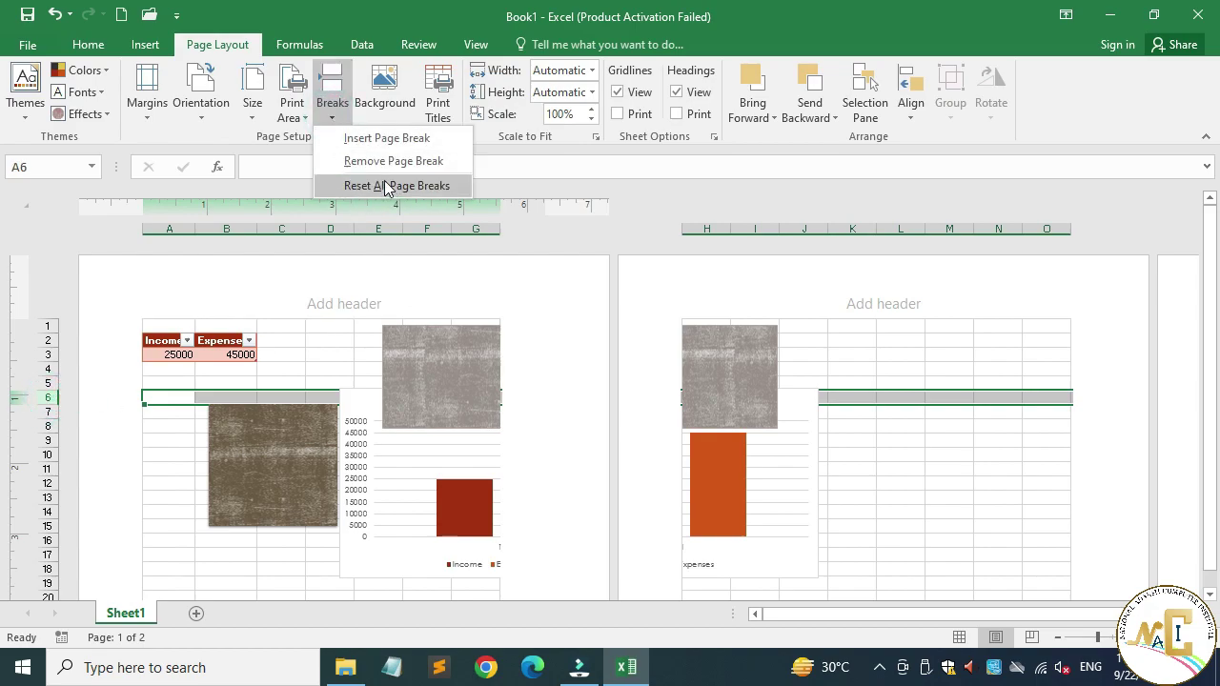
{"action": "left_click", "coordinate": [386, 141]}
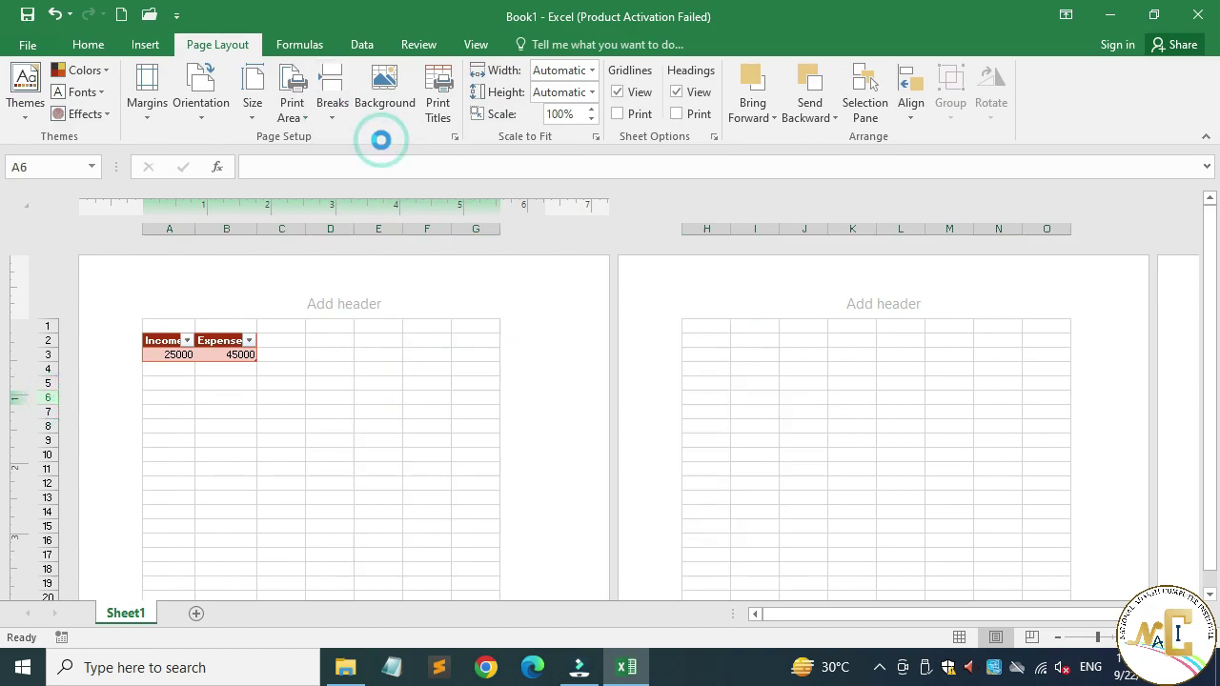
{"action": "left_click_drag", "start_coordinate": [1218, 381], "coordinate": [1219, 303]}
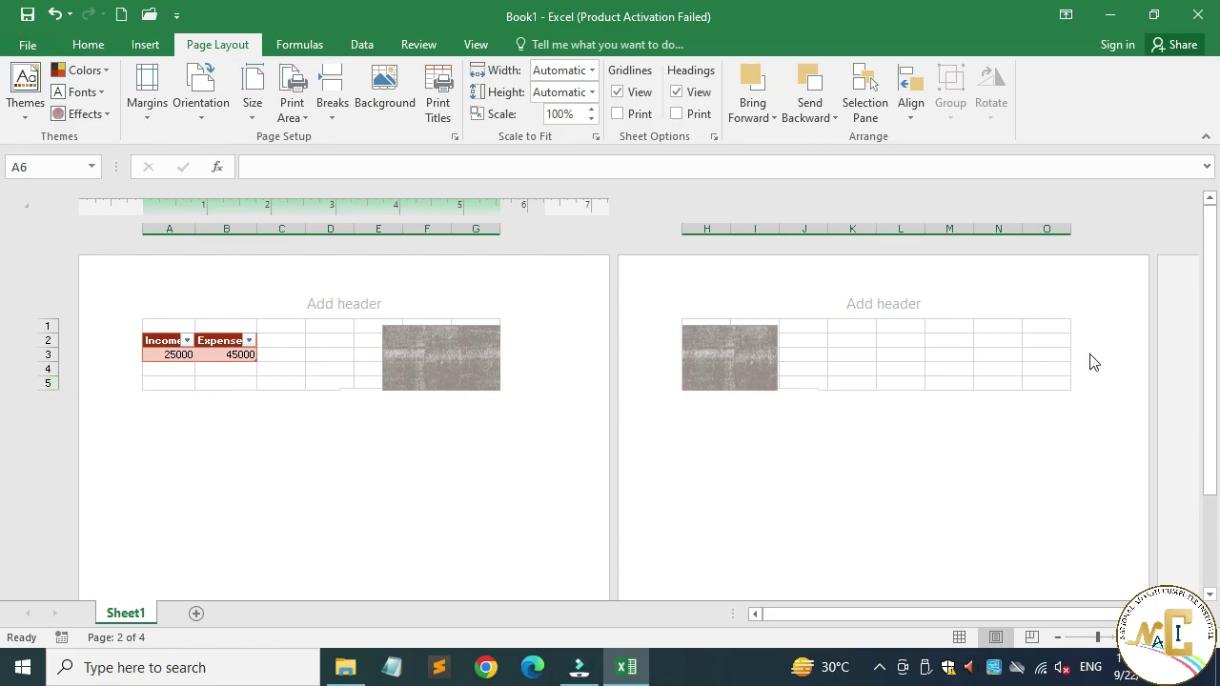
{"action": "left_click_drag", "start_coordinate": [1212, 300], "coordinate": [1218, 431]}
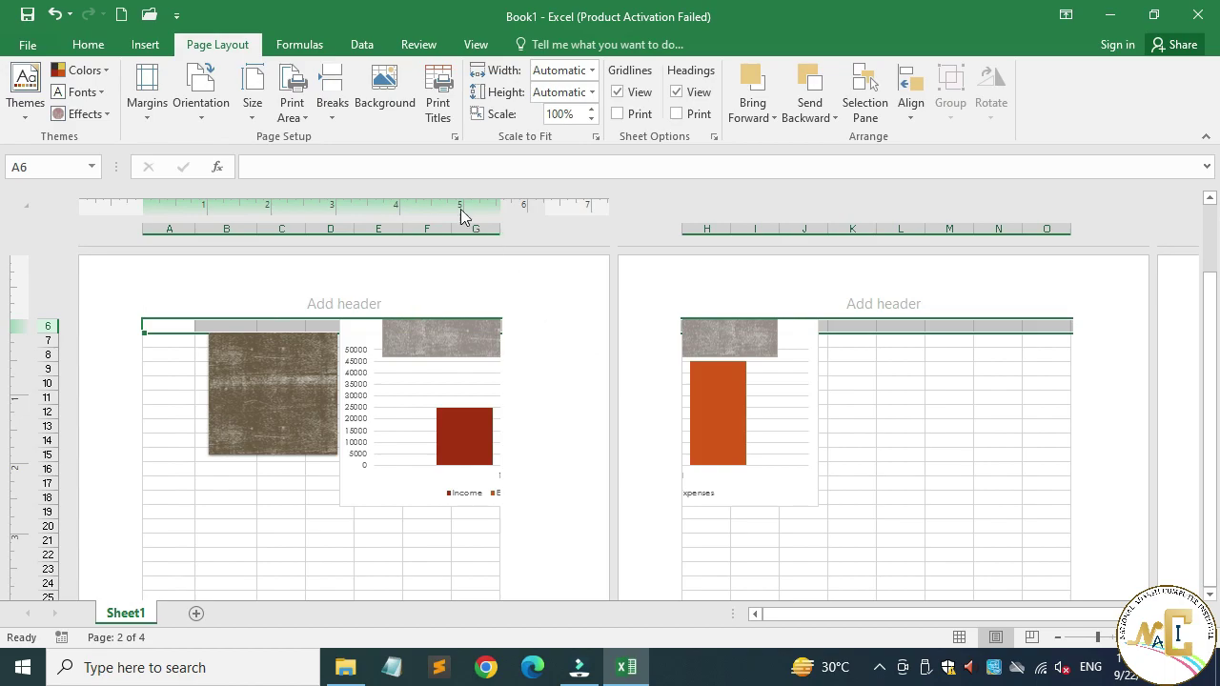
Reset all page breaks to remove the one above row 6, and switch the sheet to Normal view
{"action": "left_click", "coordinate": [334, 120]}
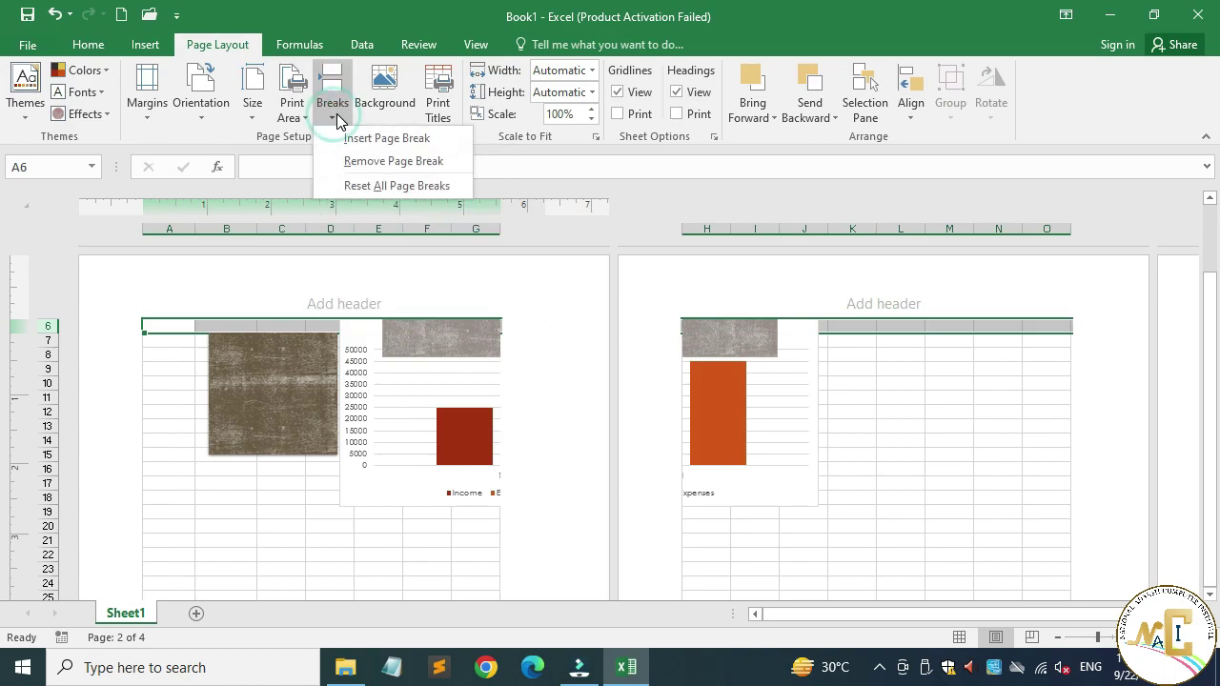
{"action": "left_click", "coordinate": [389, 186]}
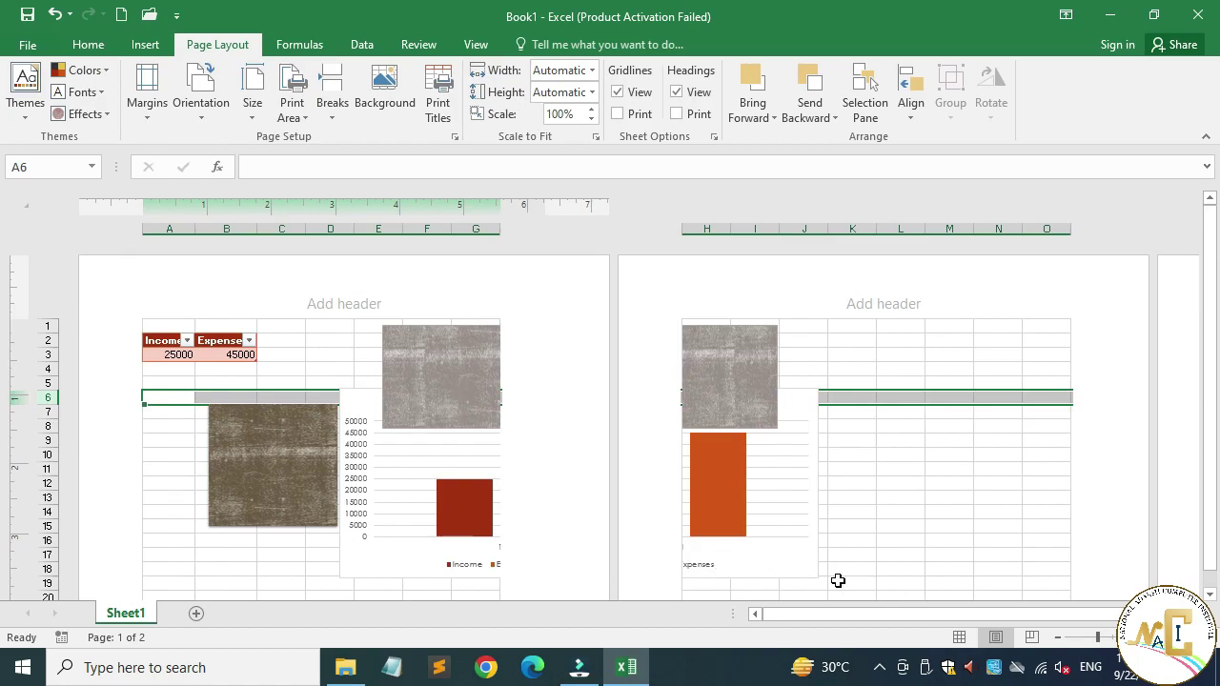
{"action": "left_click", "coordinate": [961, 639]}
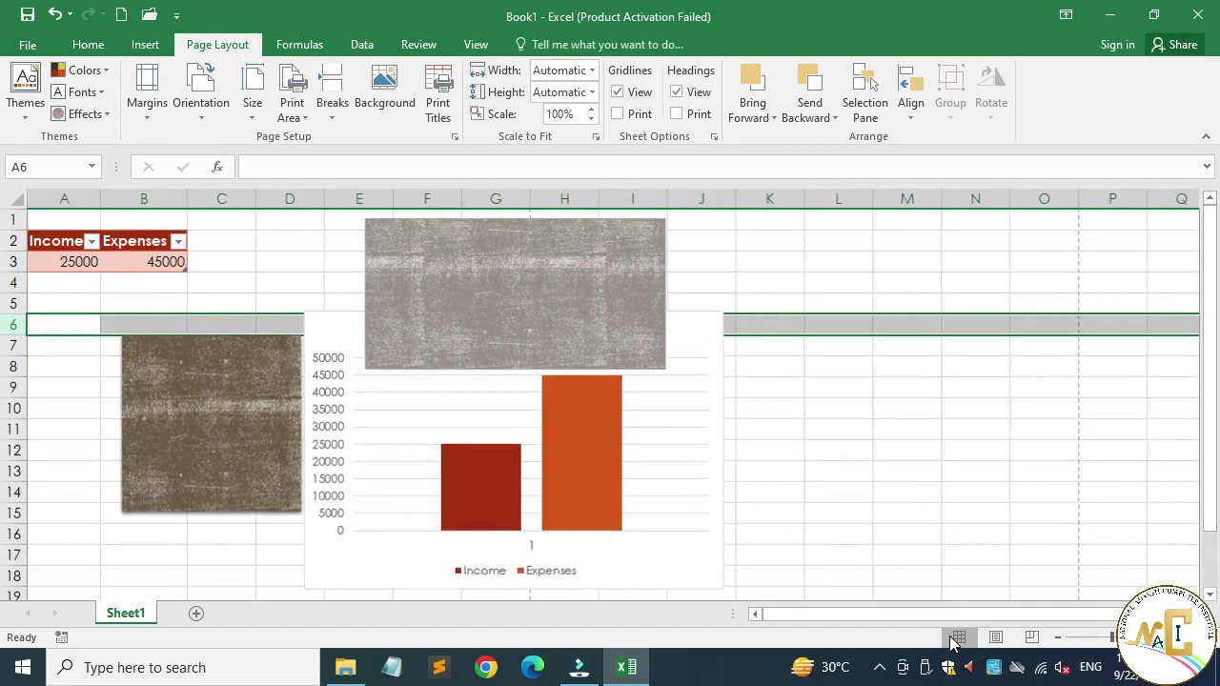
Insert a page break before column C in Normal view, and inspect the split in Page Layout view
{"action": "left_click", "coordinate": [60, 496]}
{"action": "left_click", "coordinate": [249, 198]}
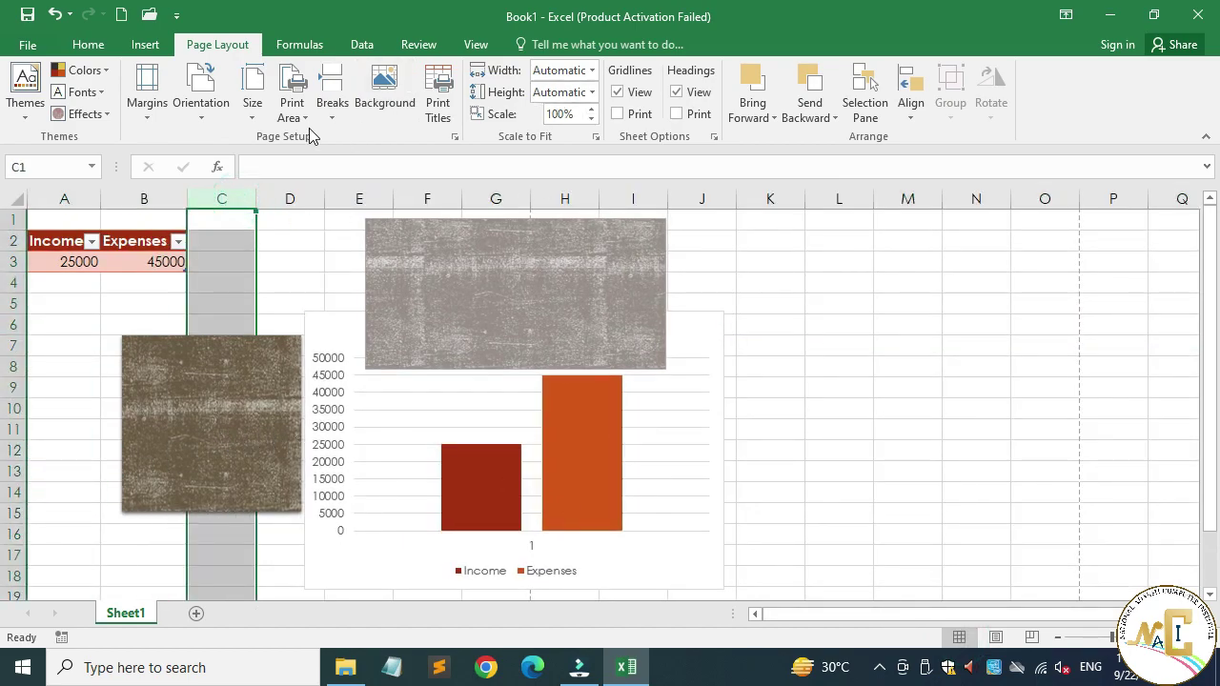
{"action": "left_click", "coordinate": [331, 103]}
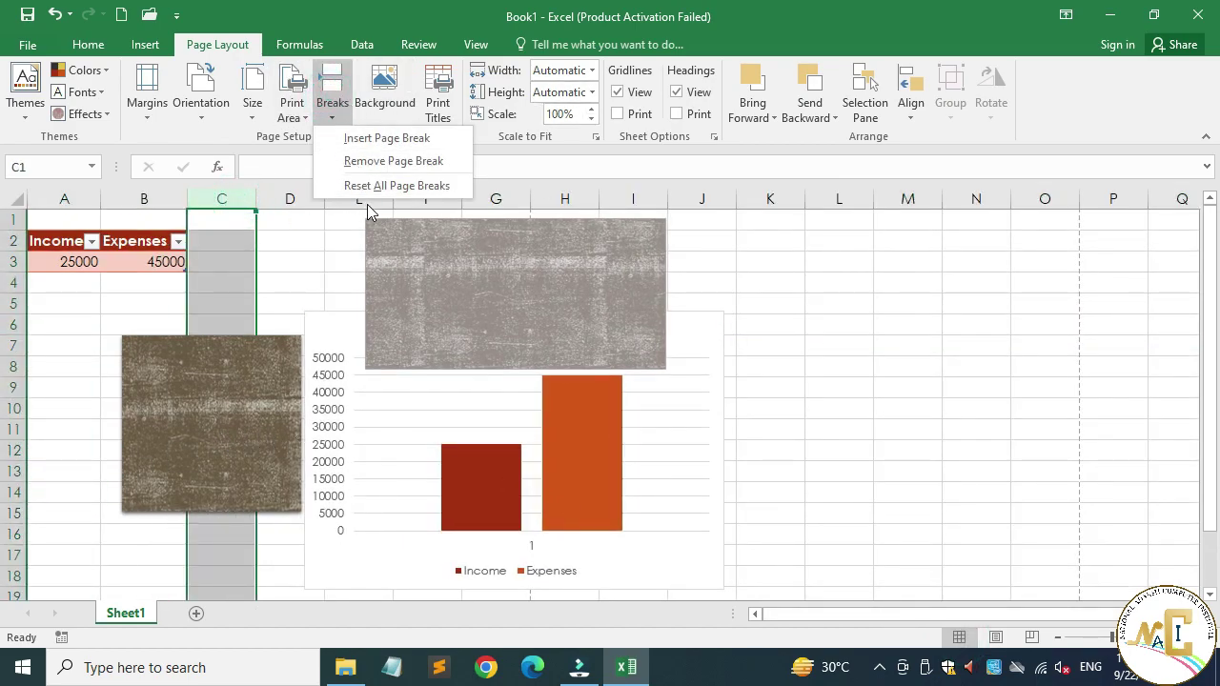
{"action": "left_click", "coordinate": [383, 139]}
{"action": "left_click", "coordinate": [319, 279]}
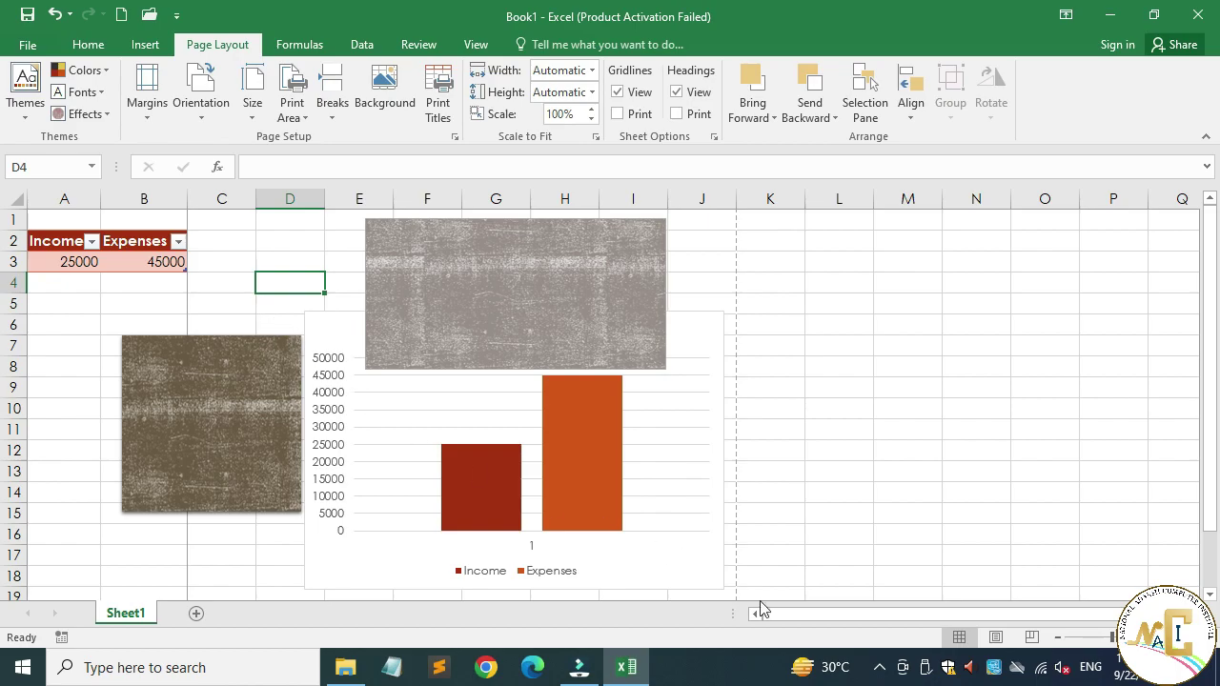
{"action": "left_click", "coordinate": [996, 637]}
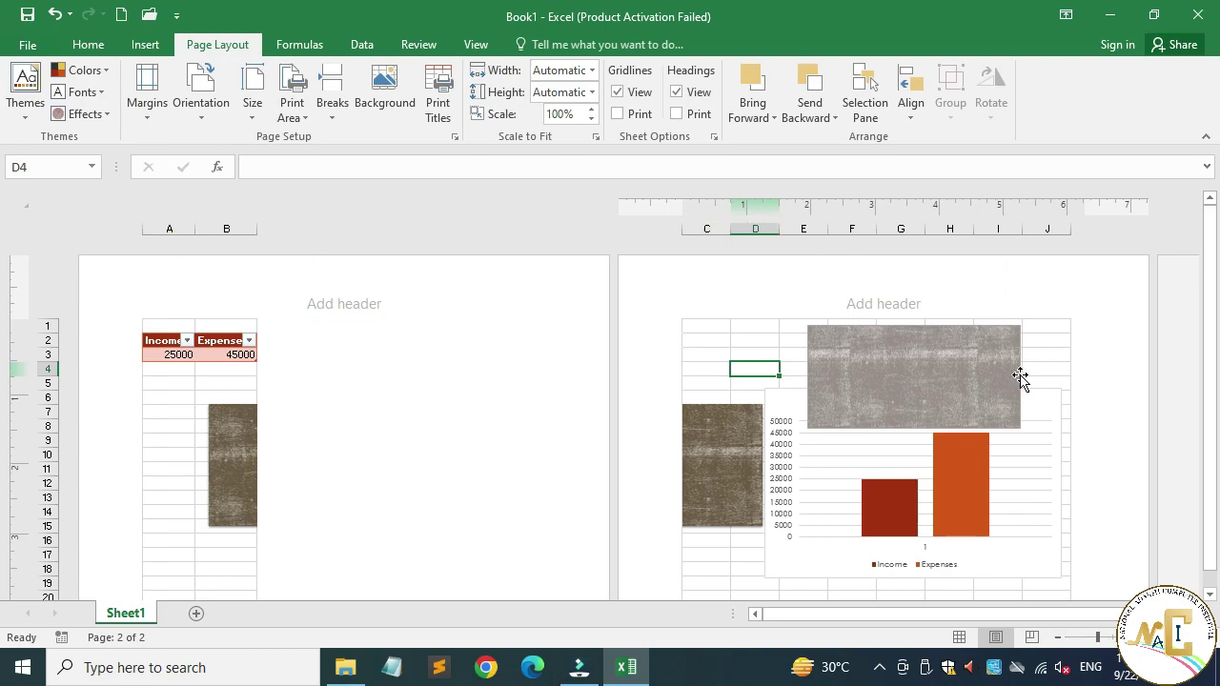
Reset all page breaks on the sheet to remove the vertical break before column C
{"action": "left_click", "coordinate": [330, 112]}
{"action": "left_click", "coordinate": [356, 183]}
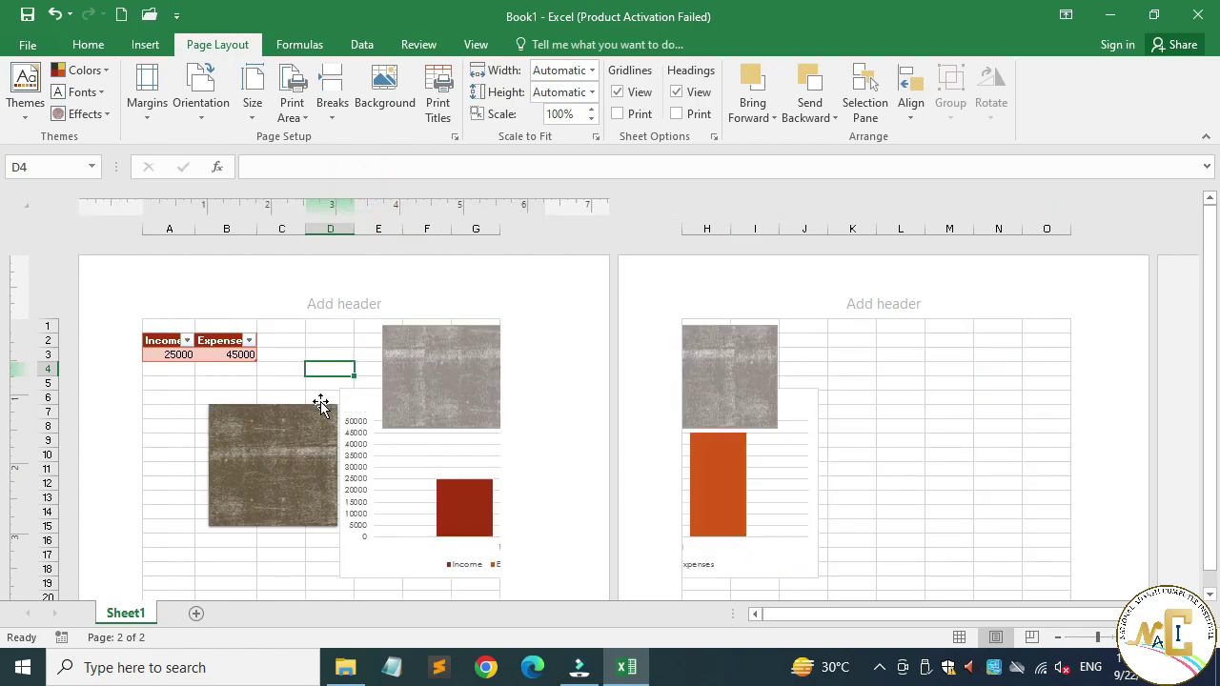
{"action": "left_click", "coordinate": [268, 381]}
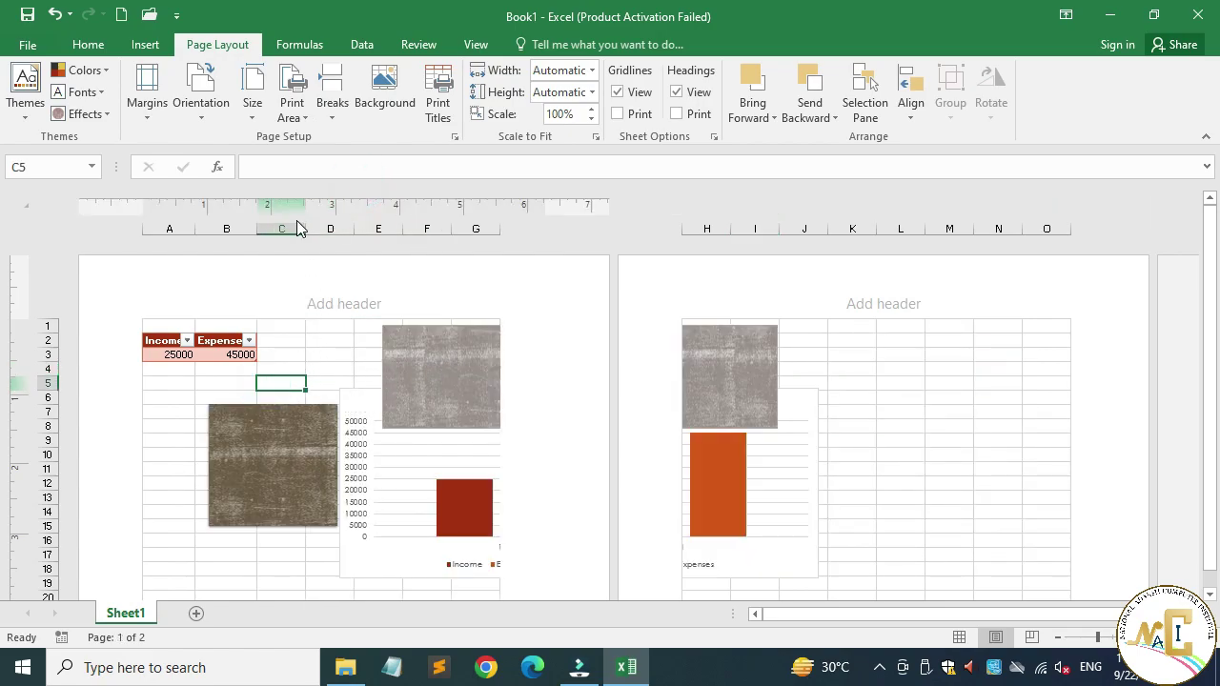
{"action": "left_click", "coordinate": [328, 368]}
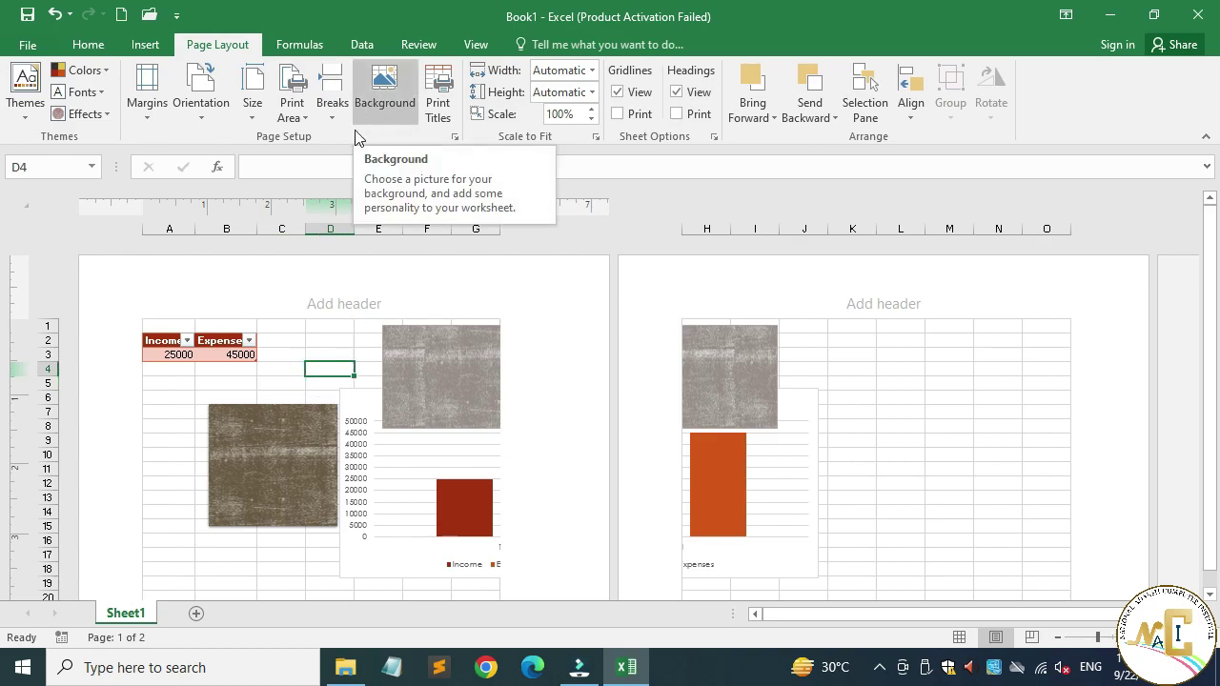
Set the picture "sample image" from the Pictures folder as the sheet background and inspect it across the pages
{"action": "left_click", "coordinate": [384, 91]}
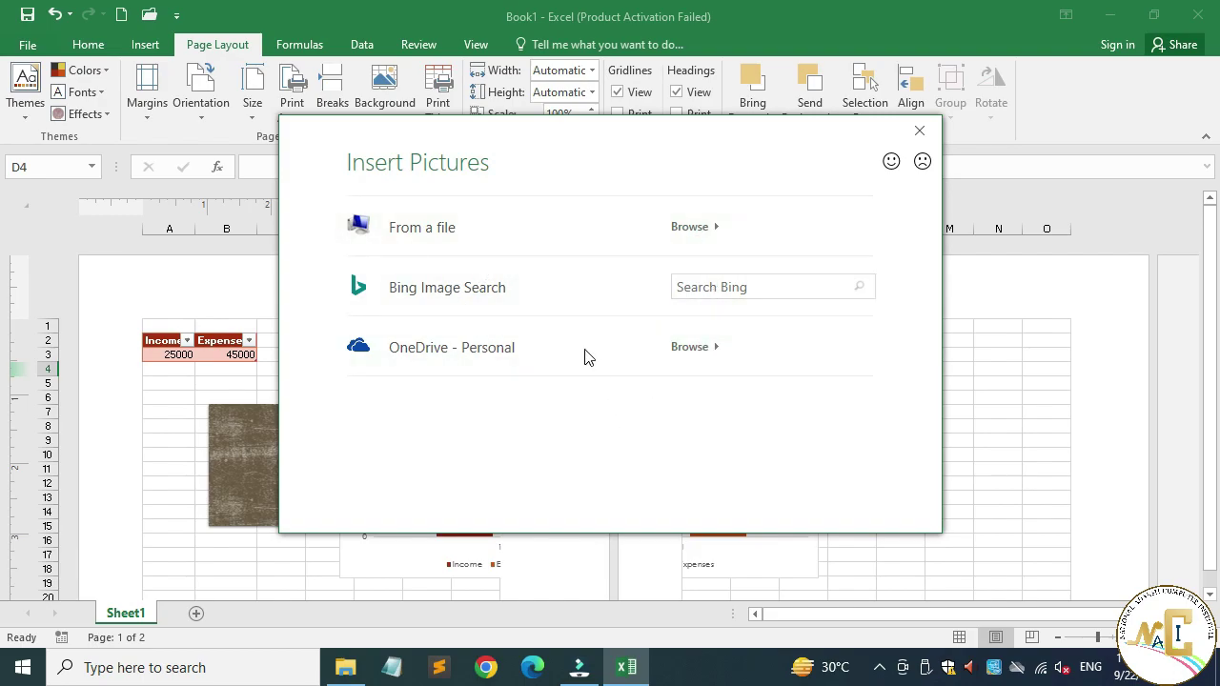
{"action": "left_click", "coordinate": [419, 234]}
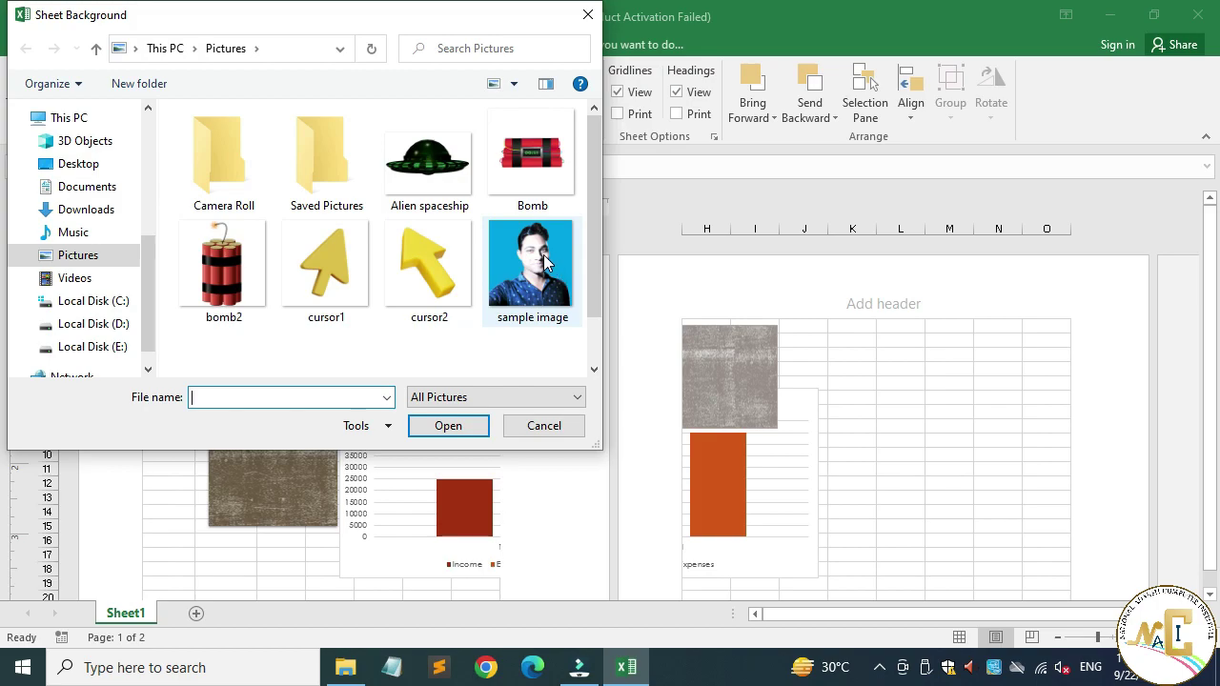
{"action": "left_click", "coordinate": [546, 262]}
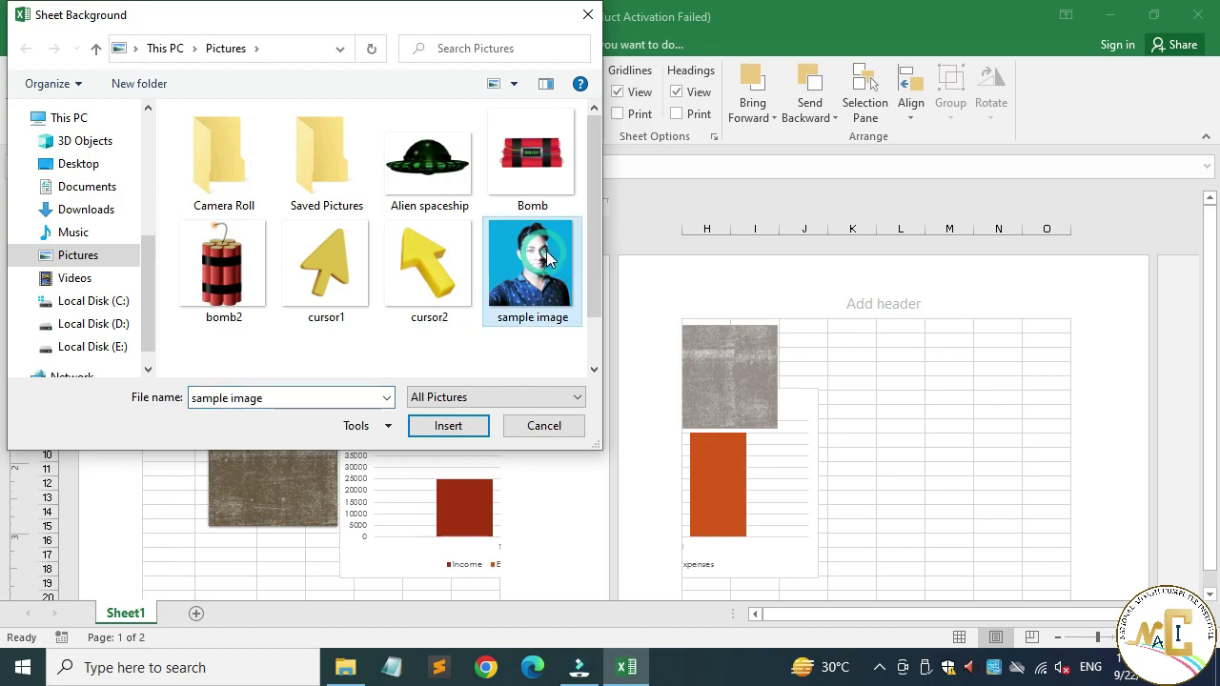
{"action": "left_click", "coordinate": [469, 429]}
{"action": "scroll", "coordinate": [470, 500], "scroll_direction": "down", "scroll_amount": 5}
{"action": "scroll", "coordinate": [600, 496], "scroll_direction": "down", "scroll_amount": 20}
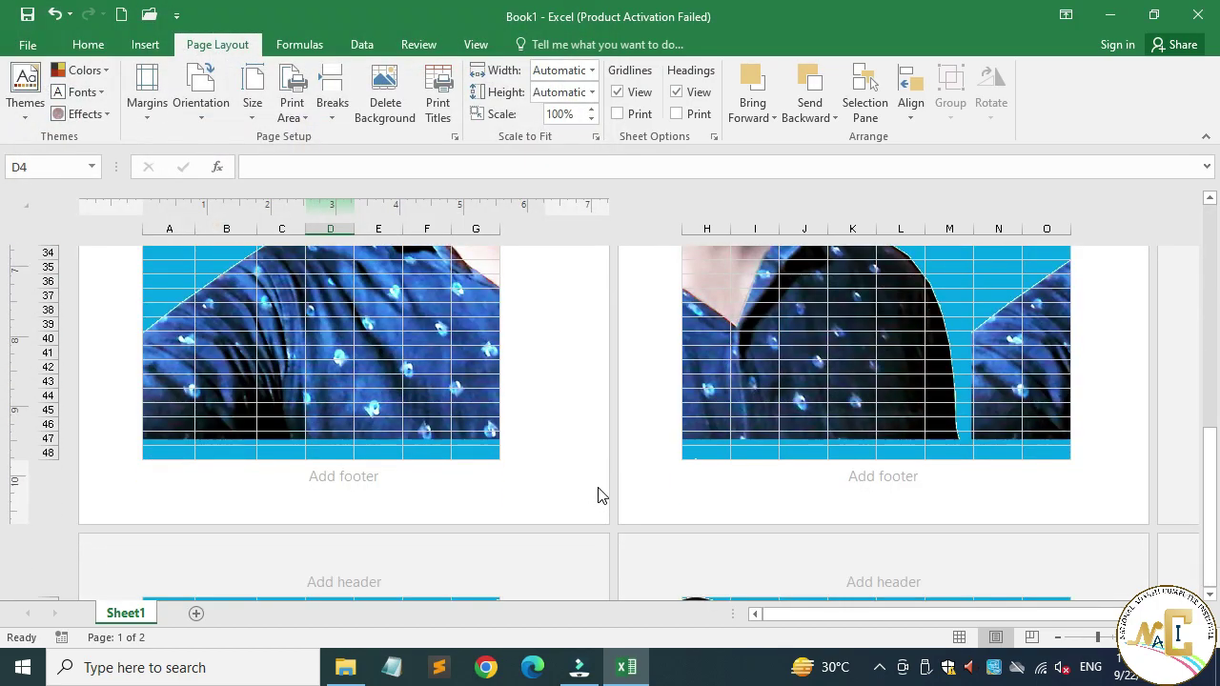
{"action": "scroll", "coordinate": [607, 520], "scroll_direction": "down", "scroll_amount": 20}
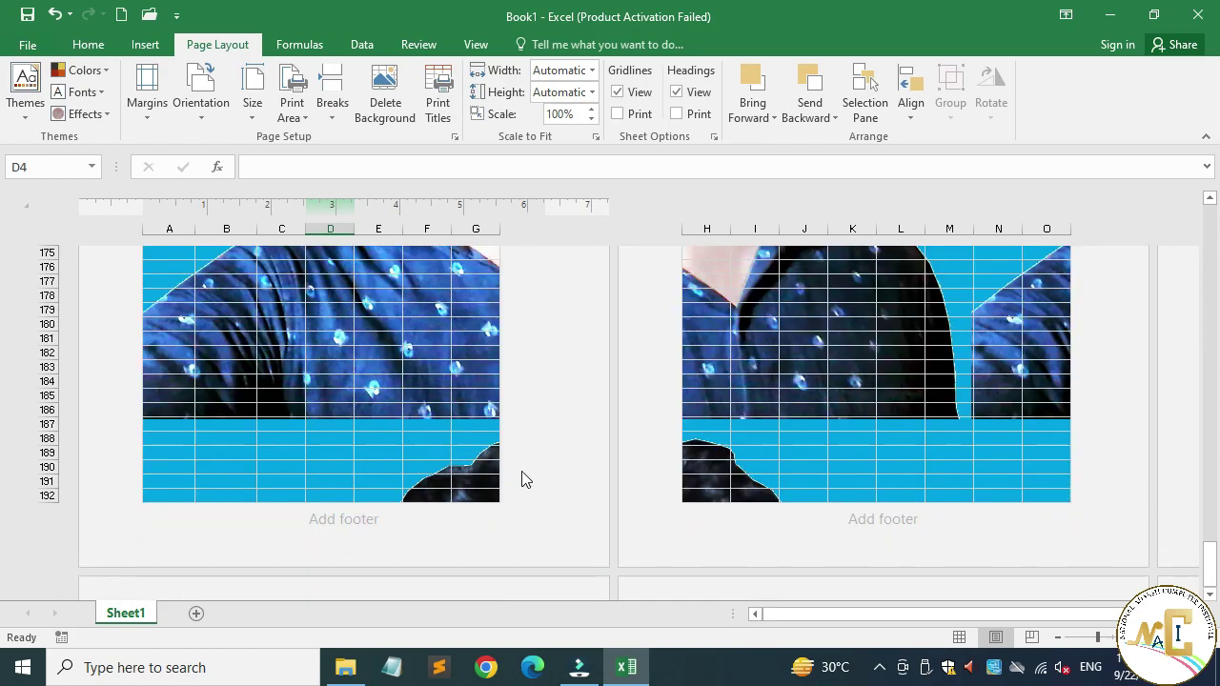
{"action": "scroll", "coordinate": [430, 486], "scroll_direction": "up", "scroll_amount": 20}
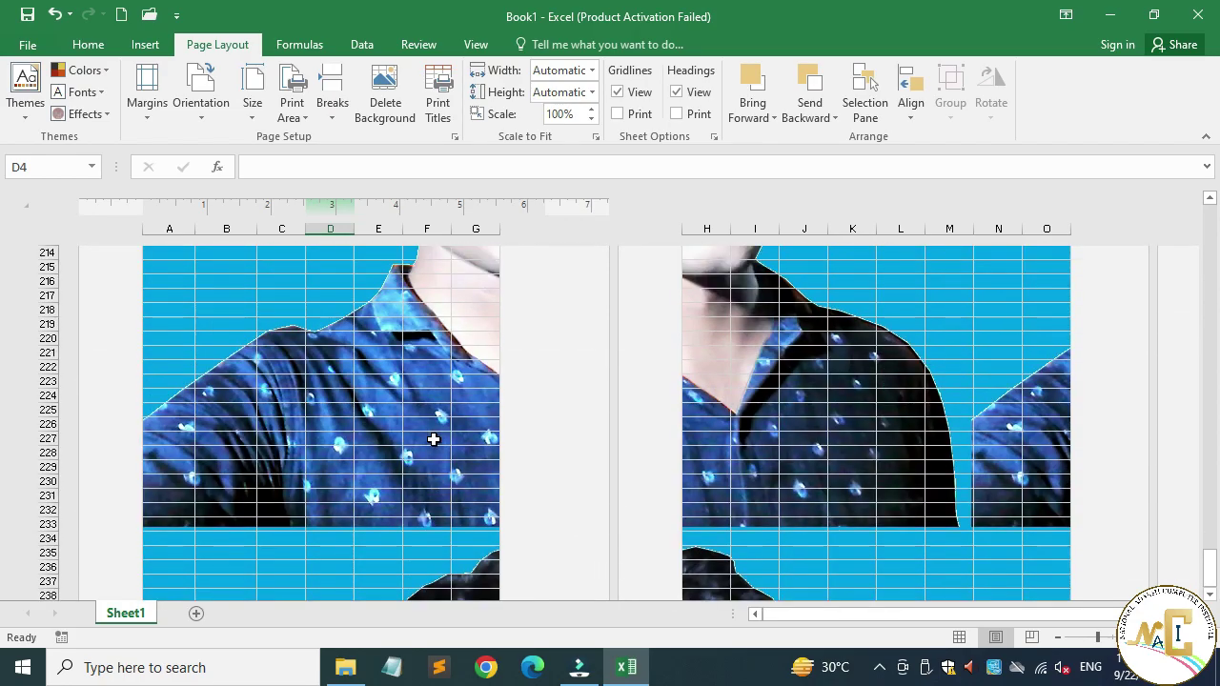
{"action": "scroll", "coordinate": [427, 434], "scroll_direction": "up", "scroll_amount": 20}
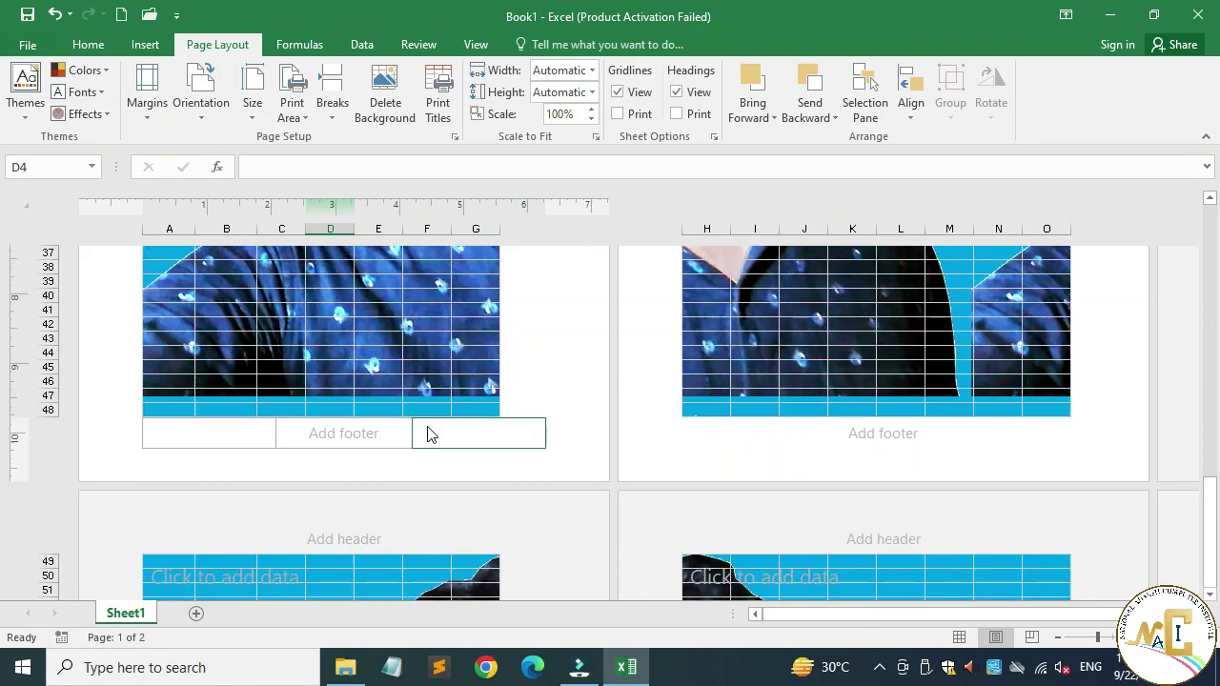
Delete the sheet background and check the pages below
{"action": "left_click", "coordinate": [385, 96]}
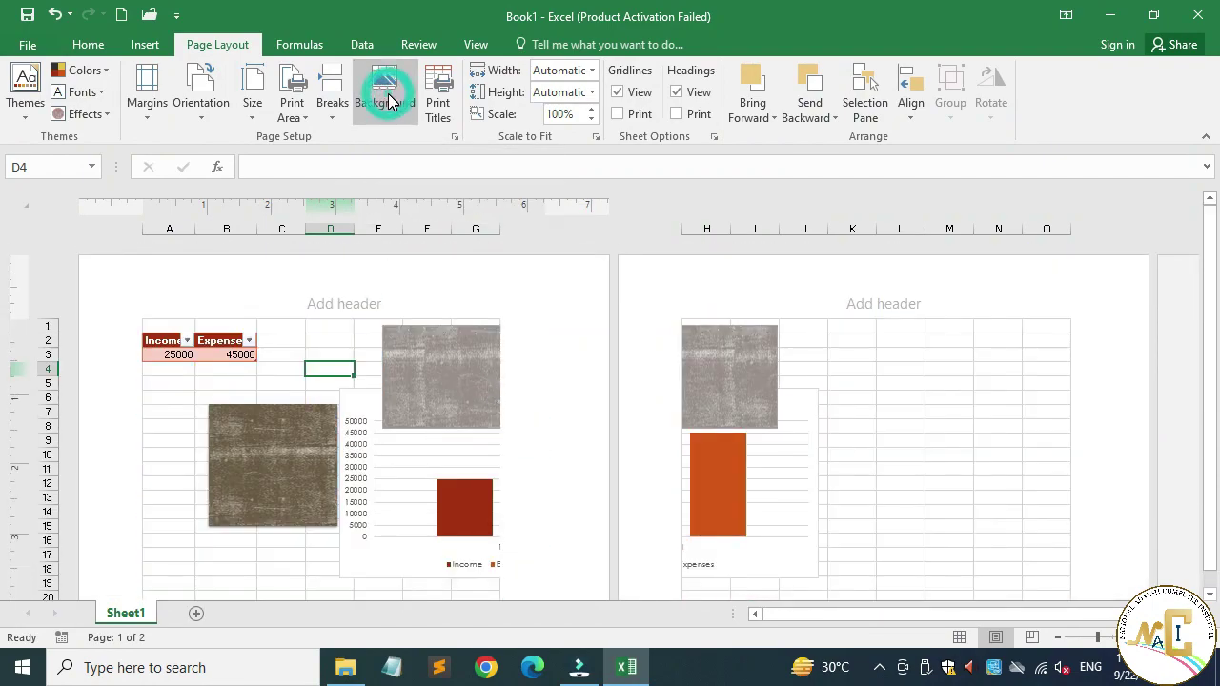
{"action": "scroll", "coordinate": [464, 449], "scroll_direction": "down", "scroll_amount": 5}
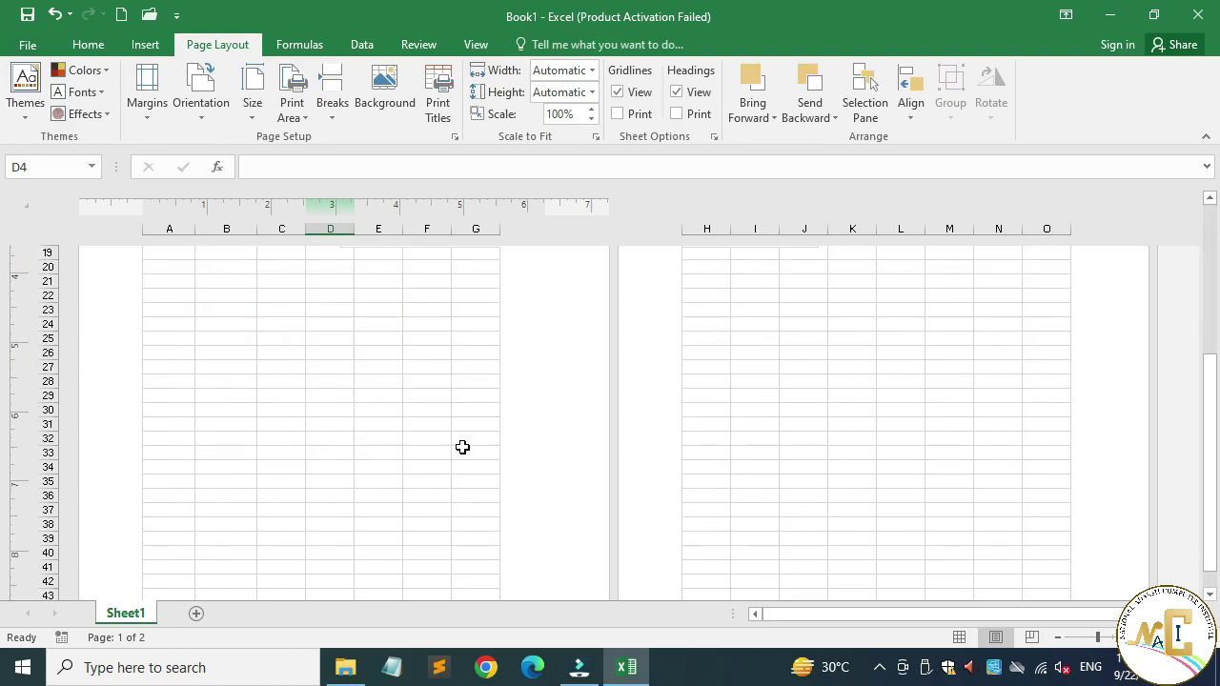
{"action": "scroll", "coordinate": [464, 448], "scroll_direction": "up", "scroll_amount": 5}
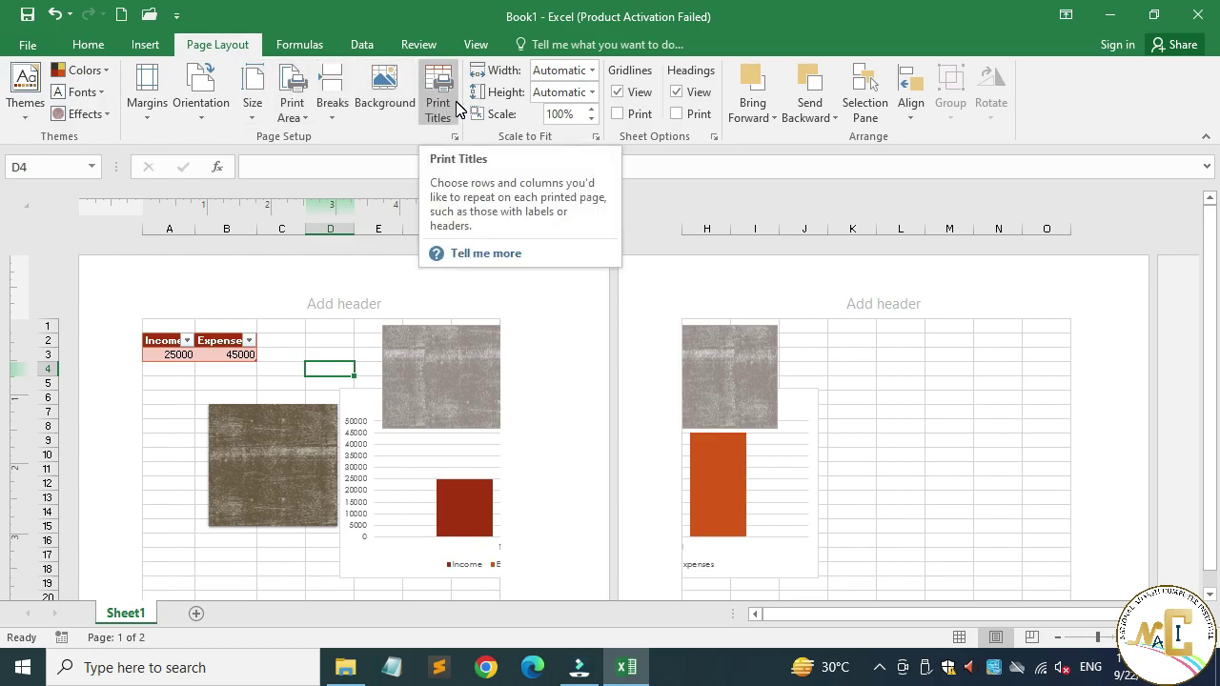
Delete the two textured pictures and the income and expenses chart from the sheet
{"action": "left_click", "coordinate": [236, 510]}
{"action": "key", "text": "Delete"}
{"action": "left_click", "coordinate": [470, 401]}
{"action": "key", "text": "Delete"}
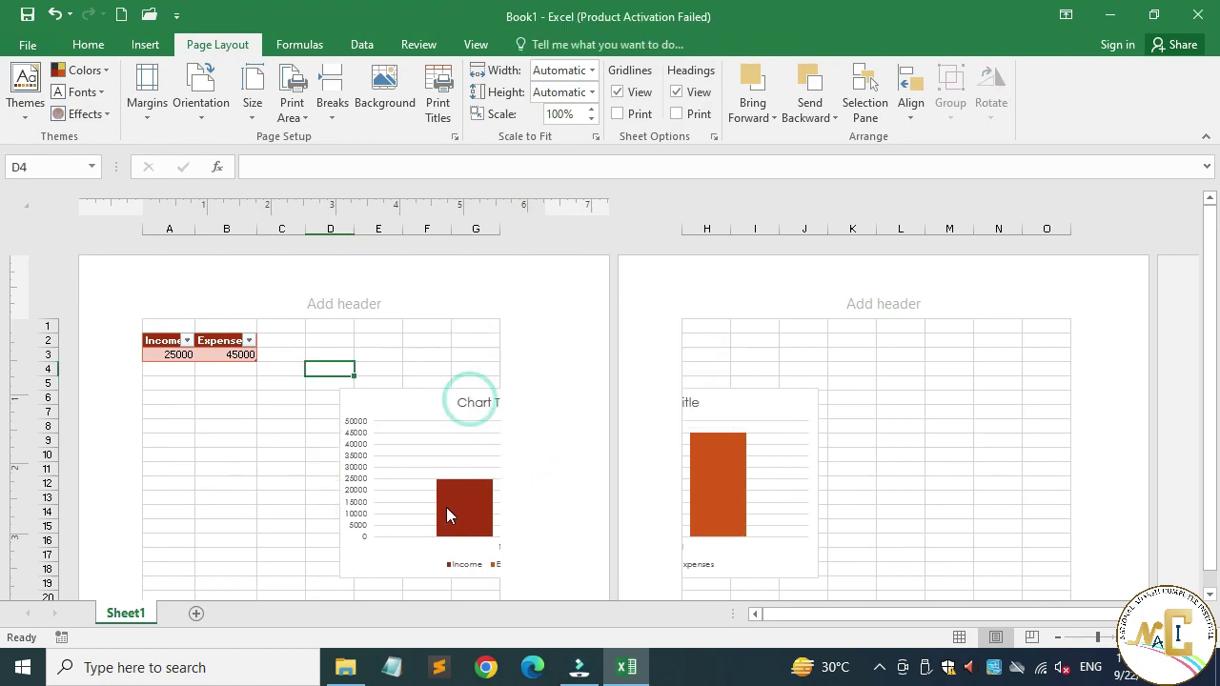
{"action": "left_click", "coordinate": [373, 400]}
{"action": "key", "text": "Delete"}
Clear the income and expenses table by deleting the contents of A1:B6
{"action": "left_click_drag", "start_coordinate": [308, 398], "coordinate": [279, 398]}
{"action": "left_click_drag", "start_coordinate": [150, 327], "coordinate": [246, 399]}
{"action": "key", "text": "Delete"}
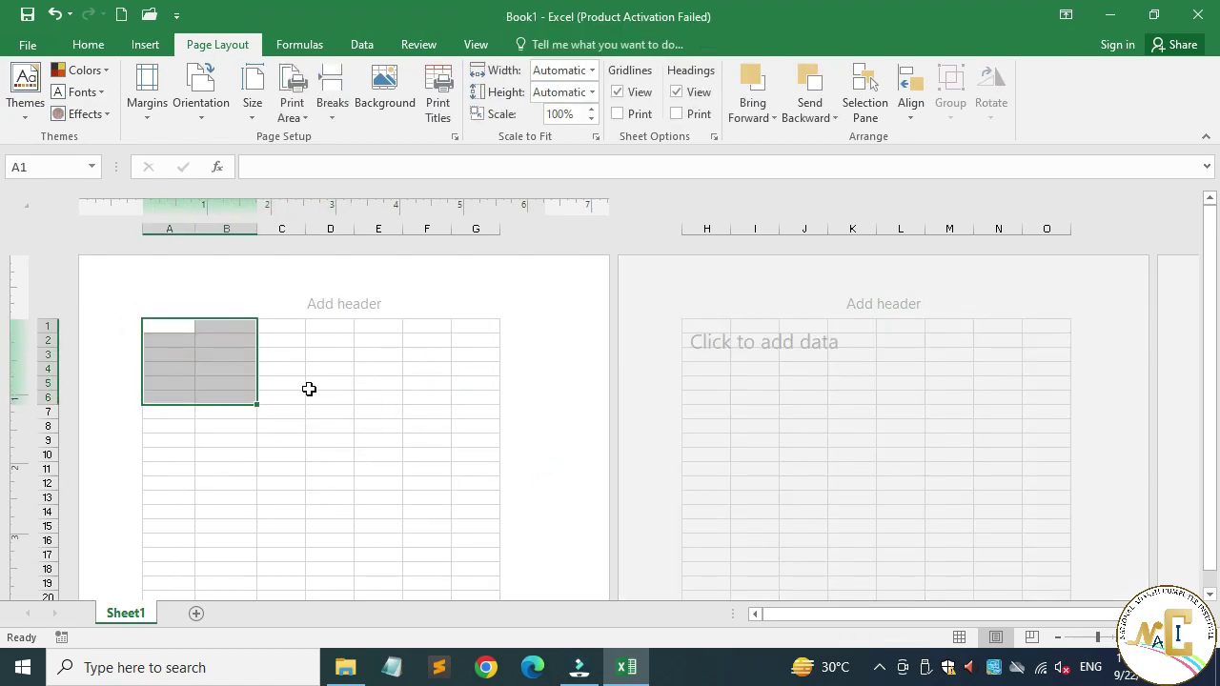
{"action": "left_click", "coordinate": [298, 395]}
Enter the title NACI in A1 and NATIONAL ADARSH COMPUTER INSTITUTE in A2
{"action": "left_click", "coordinate": [164, 325]}
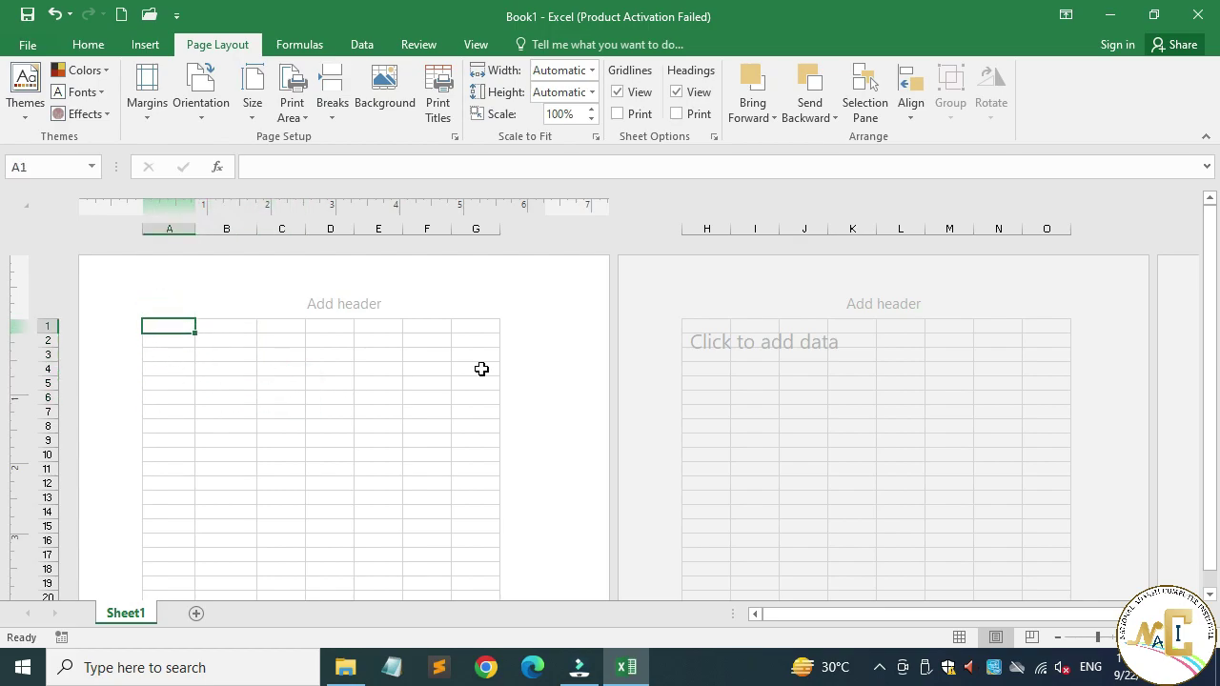
{"action": "type", "text": "NAME"}
{"action": "key", "text": "Tab"}
{"action": "key", "text": "Left"}
{"action": "type", "text": "NACI"}
{"action": "key", "text": "Return"}
{"action": "key", "text": "Left"}
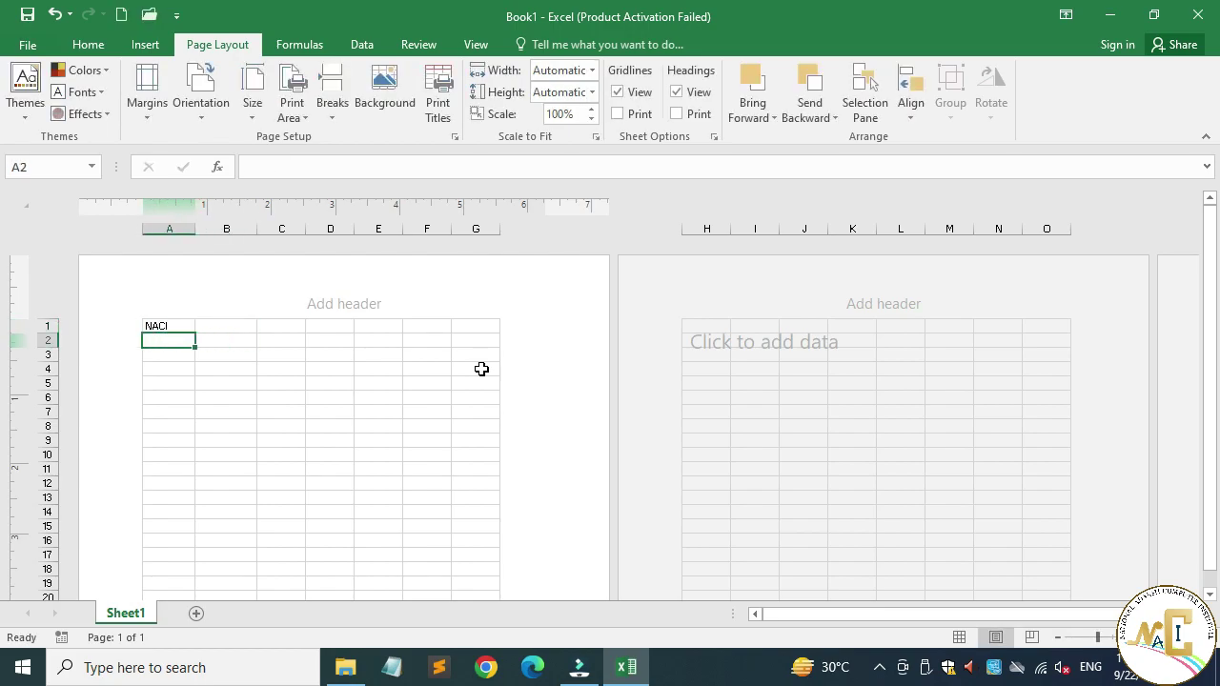
{"action": "type", "text": "NACI"}
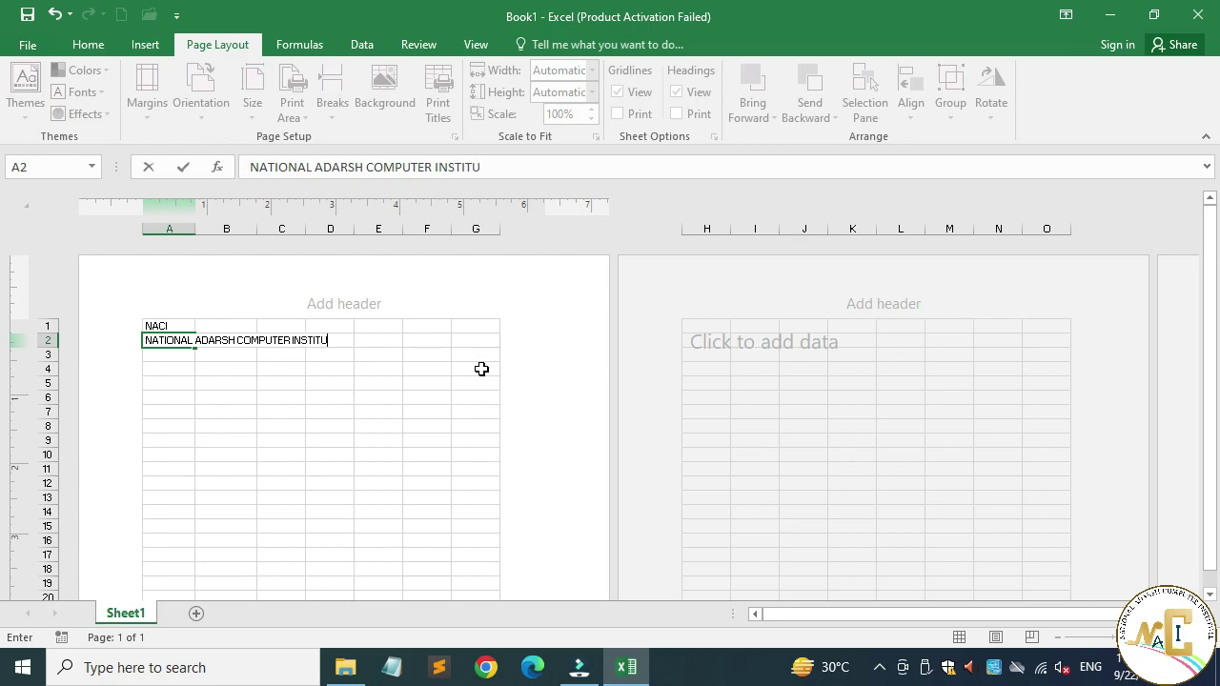
{"action": "key", "text": "Return"}
Enter the column headings SN, NAME and COURSE in A3:C3, and widen the NAME column
{"action": "type", "text": "SN"}
{"action": "key", "text": "Tab"}
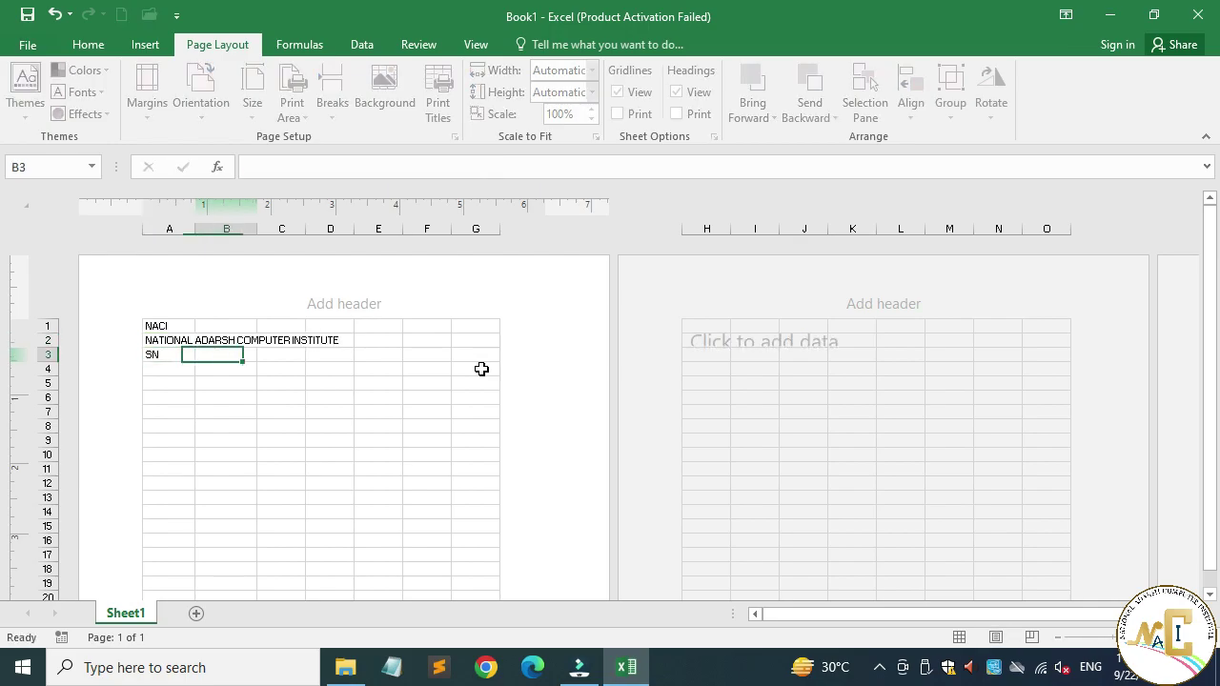
{"action": "type", "text": "NAME"}
{"action": "key", "text": "Tab"}
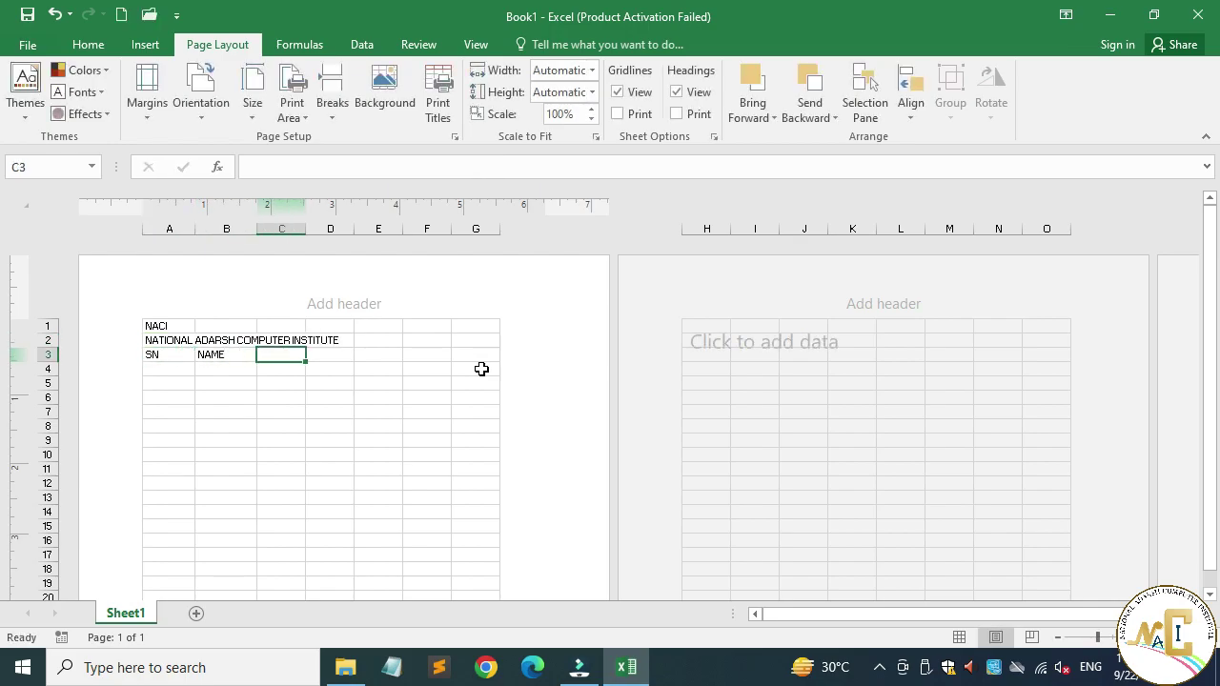
{"action": "type", "text": "COURSE"}
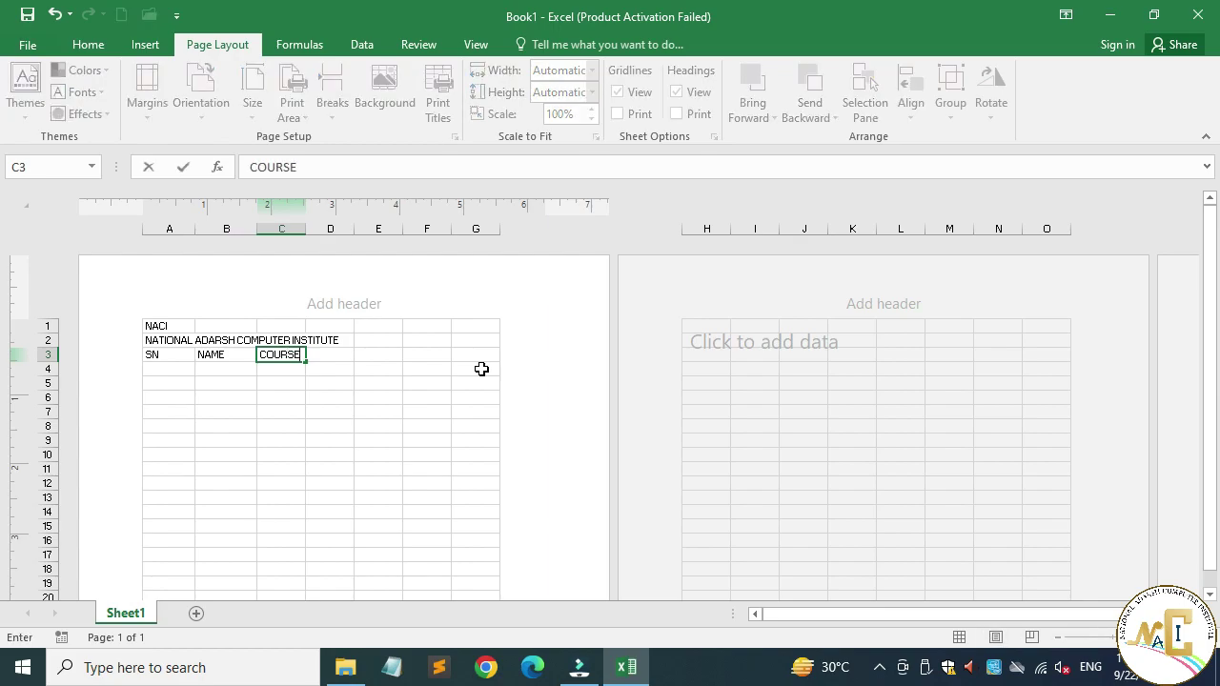
{"action": "key", "text": "Tab"}
{"action": "left_click_drag", "start_coordinate": [256, 228], "coordinate": [363, 229]}
{"action": "left_click", "coordinate": [282, 431]}
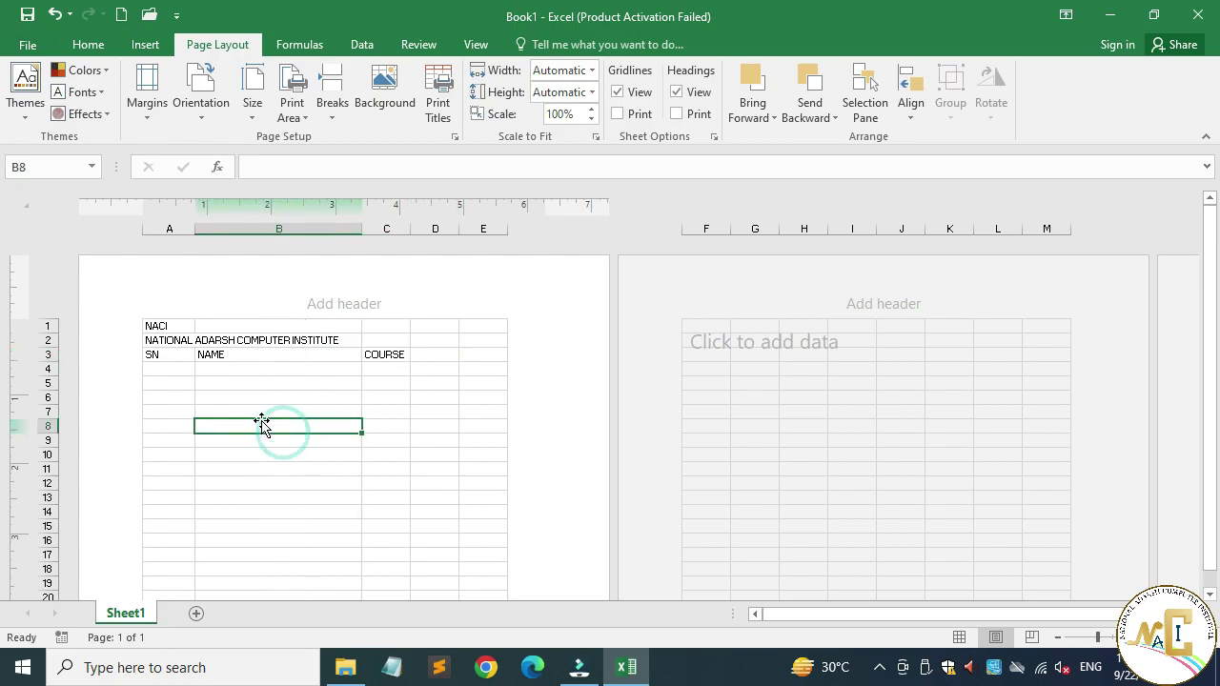
Enter the serial numbers 1 to 5 in A4:A8 below the SN heading
{"action": "left_click", "coordinate": [162, 369]}
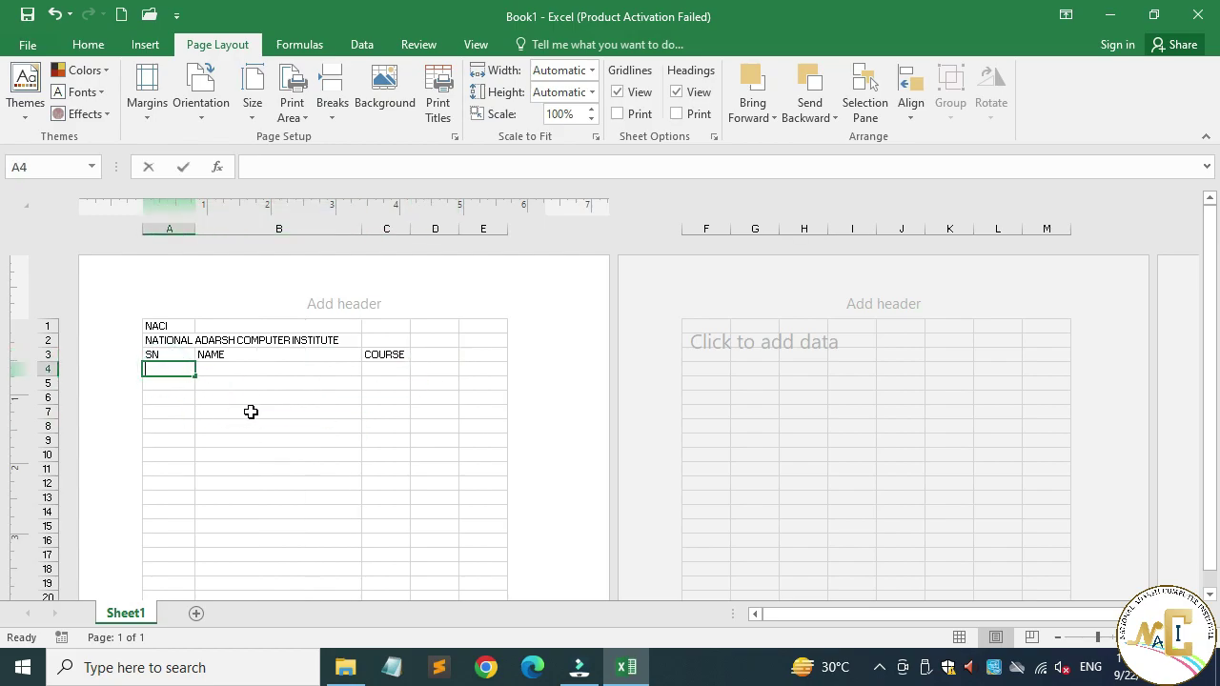
{"action": "type", "text": "1"}
{"action": "key", "text": "Return"}
{"action": "type", "text": "2"}
{"action": "key", "text": "Return"}
{"action": "type", "text": "3"}
{"action": "key", "text": "Return"}
{"action": "type", "text": "4 5"}
{"action": "key", "text": "Return"}
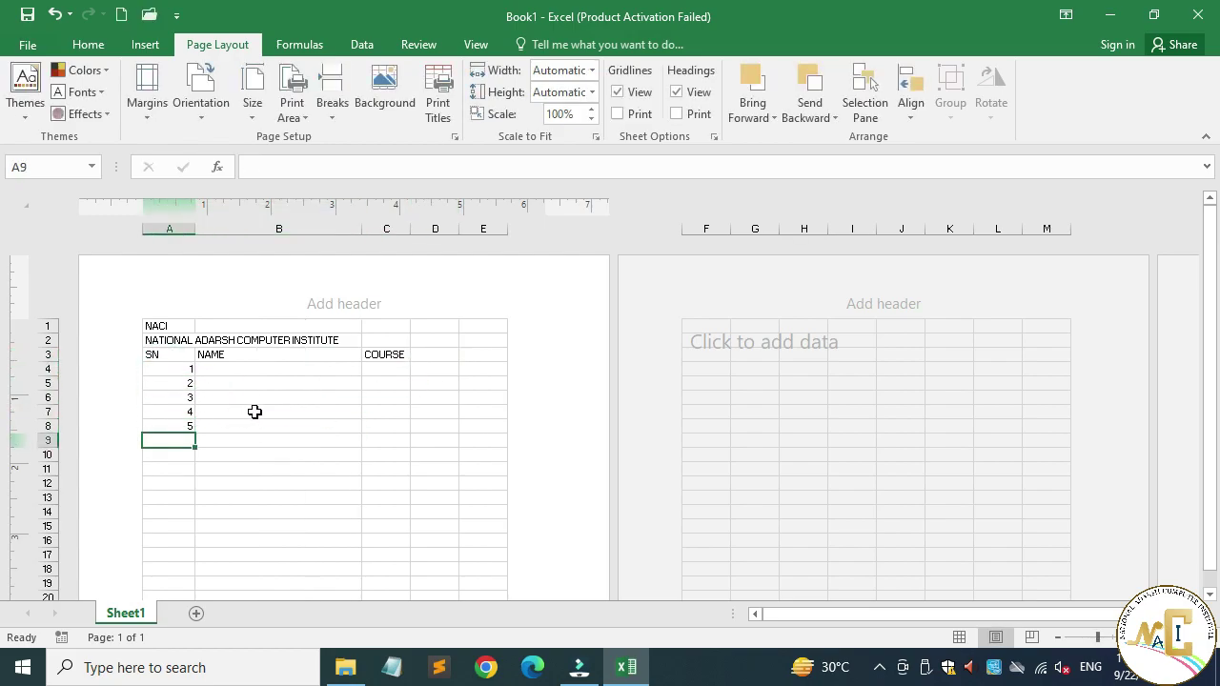
Try to extend the serial numbers from A6:A8 down column A to 237, and undo the fill
{"action": "scroll", "coordinate": [271, 409], "scroll_direction": "down", "scroll_amount": 3}
{"action": "left_click", "coordinate": [124, 333]}
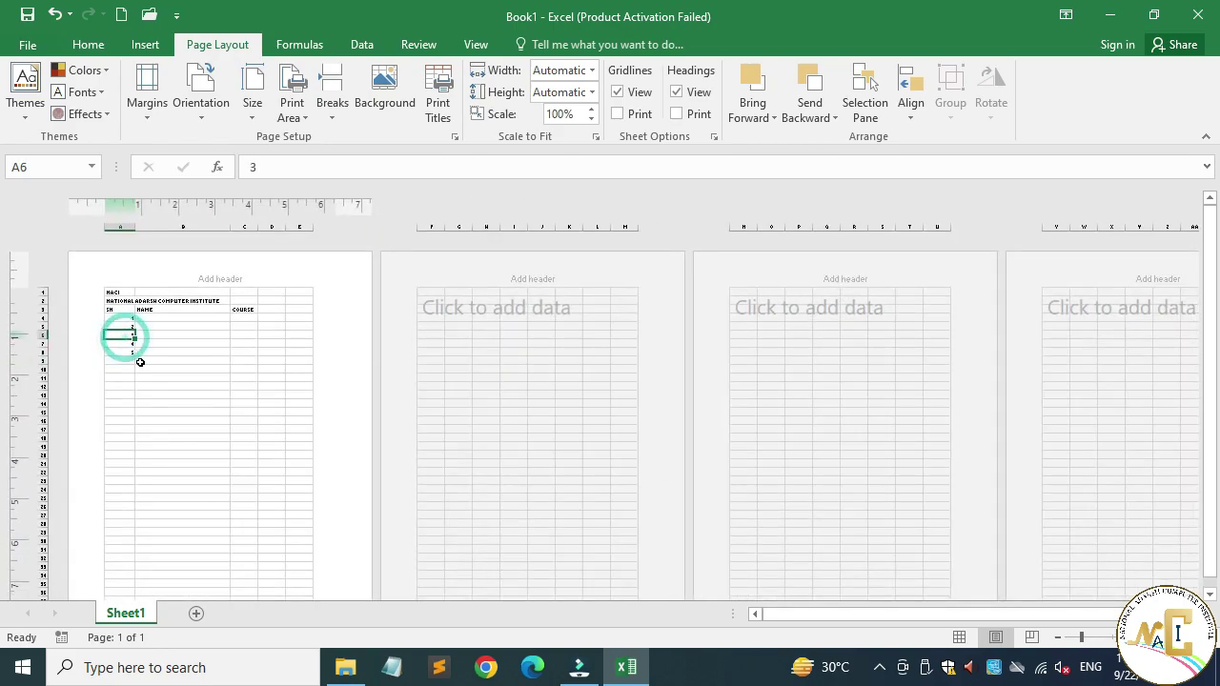
{"action": "left_click_drag", "start_coordinate": [120, 334], "coordinate": [209, 526]}
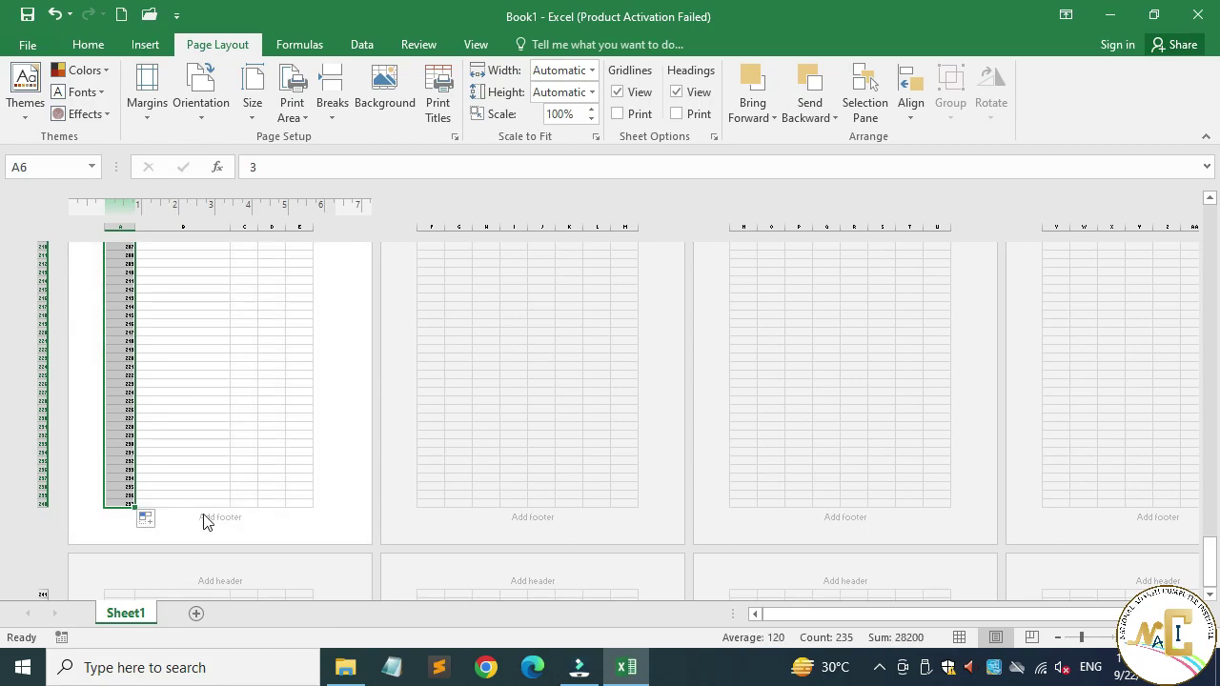
{"action": "scroll", "coordinate": [205, 496], "scroll_direction": "up", "scroll_amount": 15}
{"action": "key", "text": "ctrl+z"}
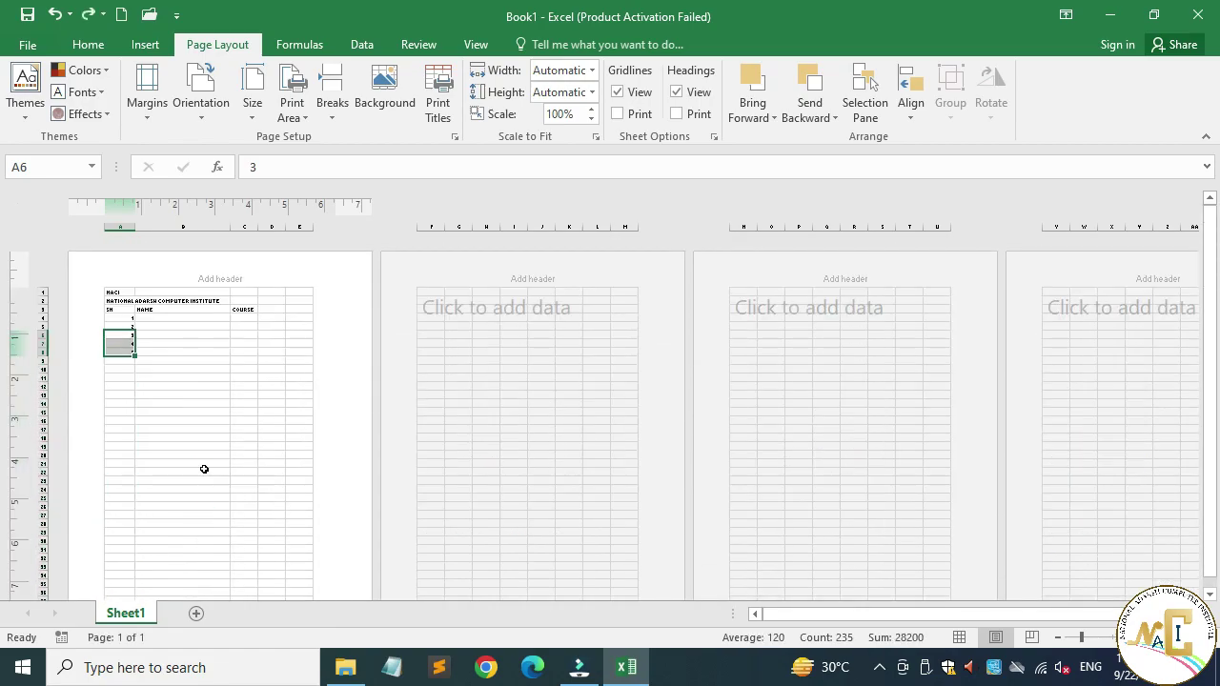
{"action": "left_click", "coordinate": [191, 390]}
Fill the serial number series from A7:A8 down column A past 1000, and return to the top of the sheet
{"action": "scroll", "coordinate": [191, 410], "scroll_direction": "up", "scroll_amount": 3}
{"action": "left_click", "coordinate": [379, 456]}
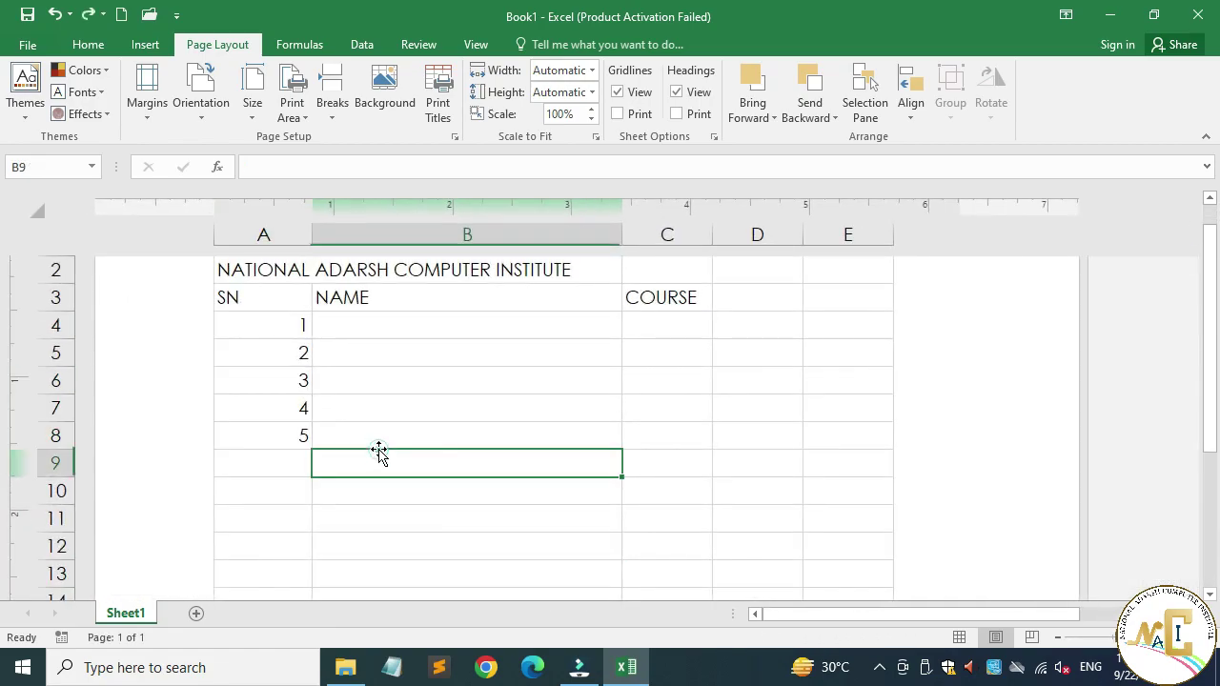
{"action": "left_click_drag", "start_coordinate": [286, 414], "coordinate": [289, 424]}
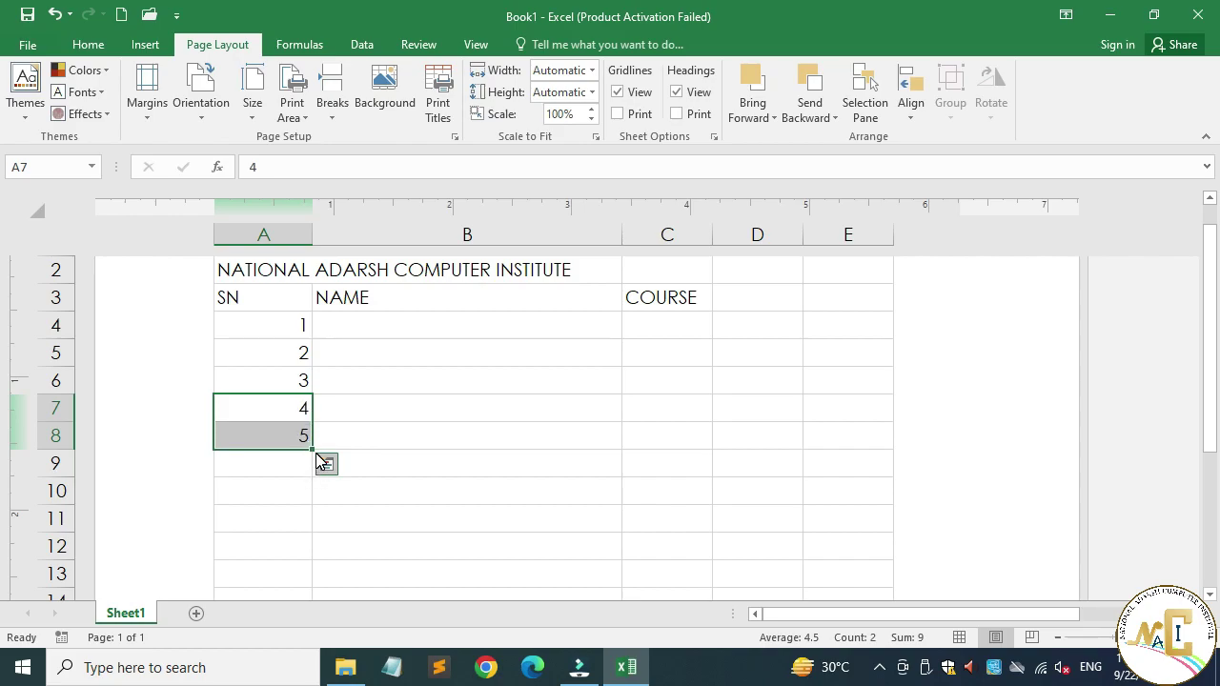
{"action": "left_click_drag", "start_coordinate": [315, 449], "coordinate": [327, 495]}
{"action": "scroll", "coordinate": [430, 432], "scroll_direction": "down", "scroll_amount": 2, "text": "ctrl"}
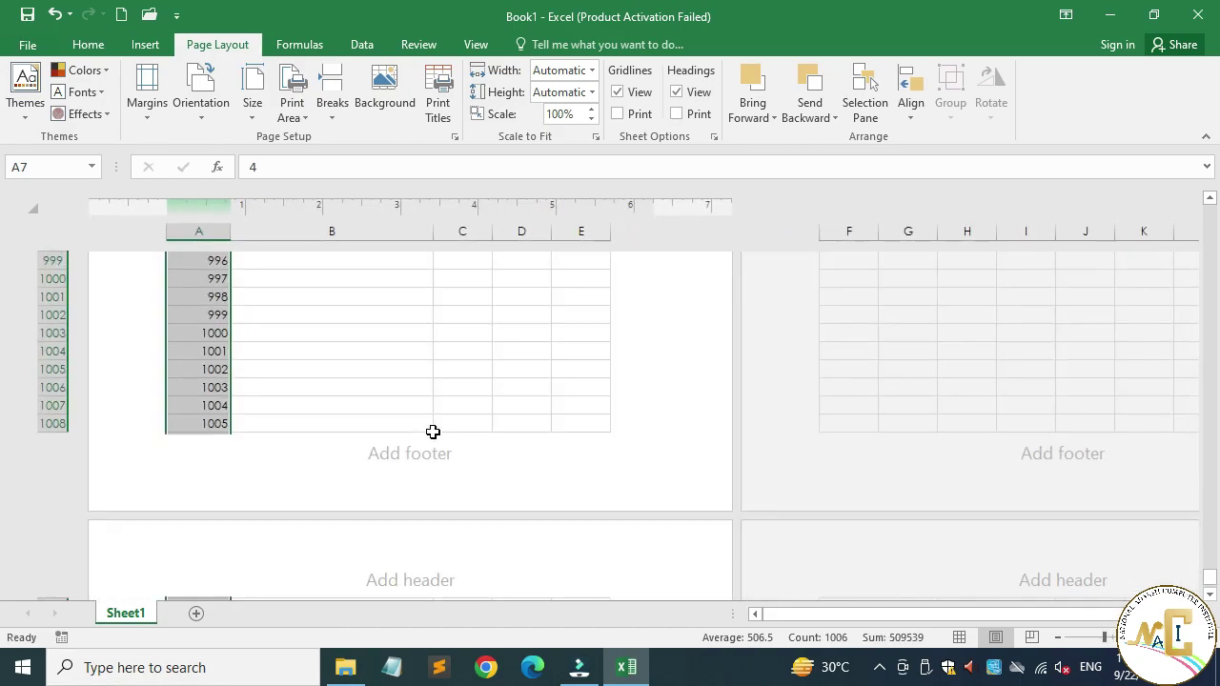
{"action": "scroll", "coordinate": [382, 416], "scroll_direction": "up", "scroll_amount": 20}
{"action": "scroll", "coordinate": [379, 422], "scroll_direction": "up", "scroll_amount": 16}
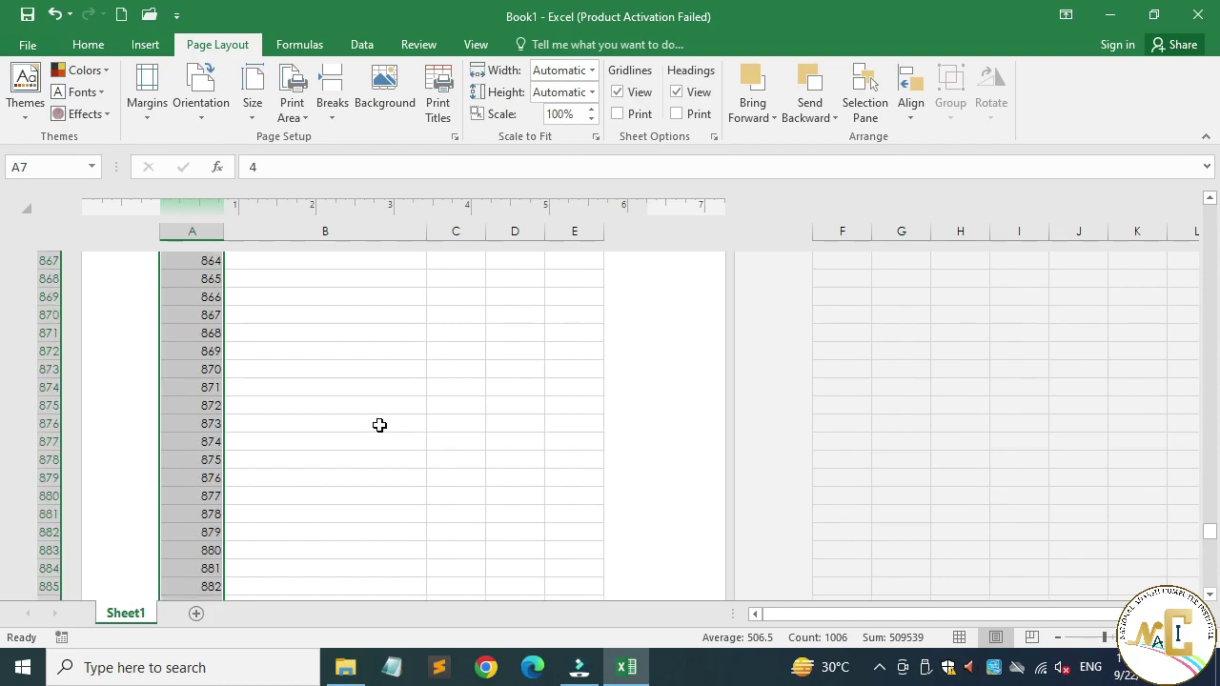
{"action": "left_click_drag", "start_coordinate": [1209, 530], "coordinate": [1203, 211]}
{"action": "left_click", "coordinate": [384, 415]}
Enter two sample first names in B4 and B5 under the NAME heading
{"action": "left_click", "coordinate": [255, 401]}
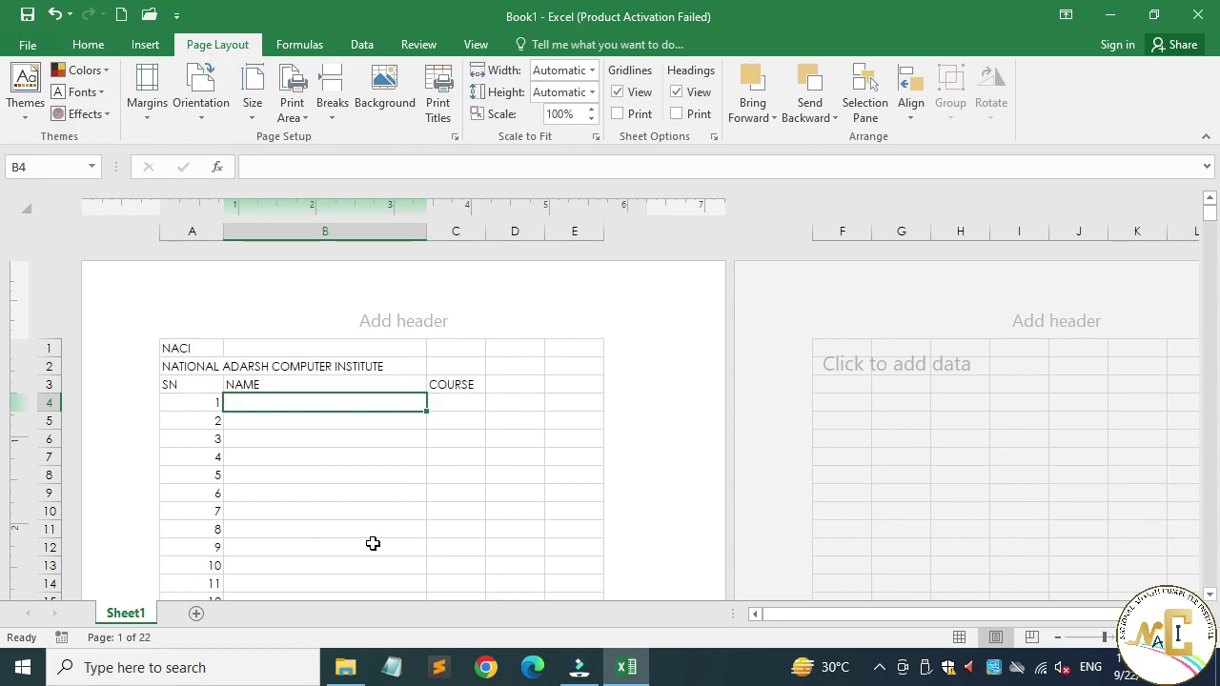
{"action": "type", "text": "Mohan"}
{"action": "key", "text": "Return"}
{"action": "type", "text": "So"}
{"action": "key", "text": "Return"}
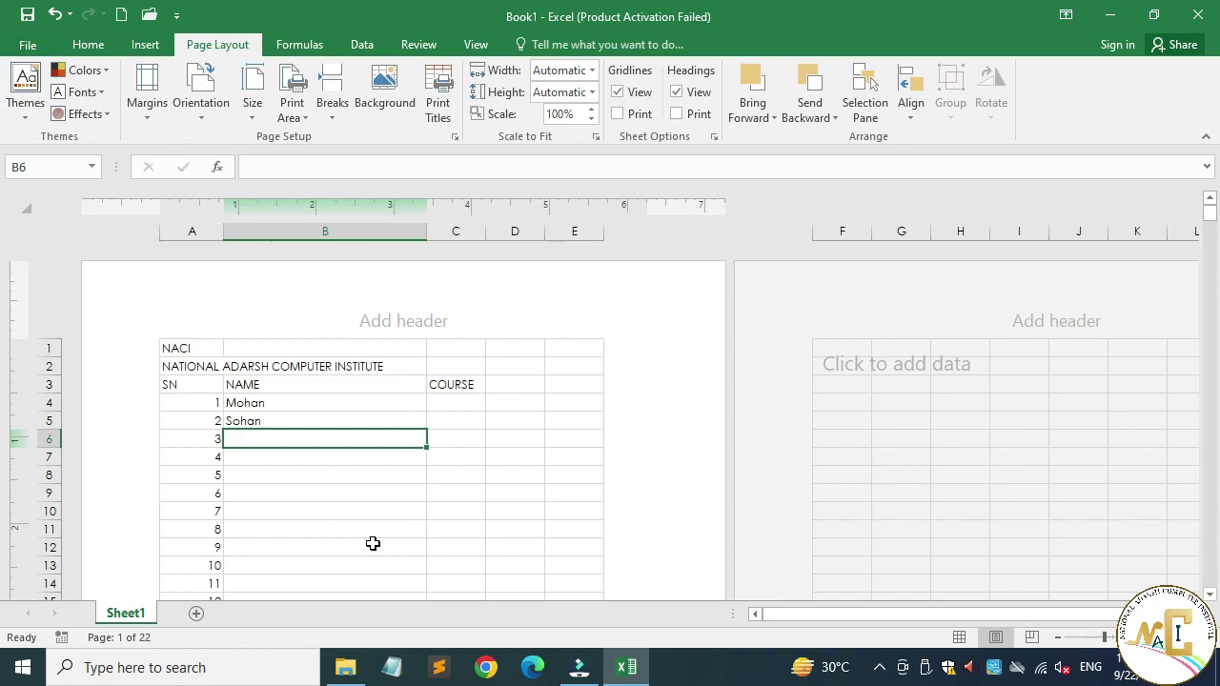
Examine how the numbered list continues from the first page to the second, and whether the headings in rows 1 to 3 repeat
{"action": "scroll", "coordinate": [372, 543], "scroll_direction": "down", "scroll_amount": 8}
{"action": "scroll", "coordinate": [377, 534], "scroll_direction": "up", "scroll_amount": 8}
{"action": "scroll", "coordinate": [372, 461], "scroll_direction": "down", "scroll_amount": 13}
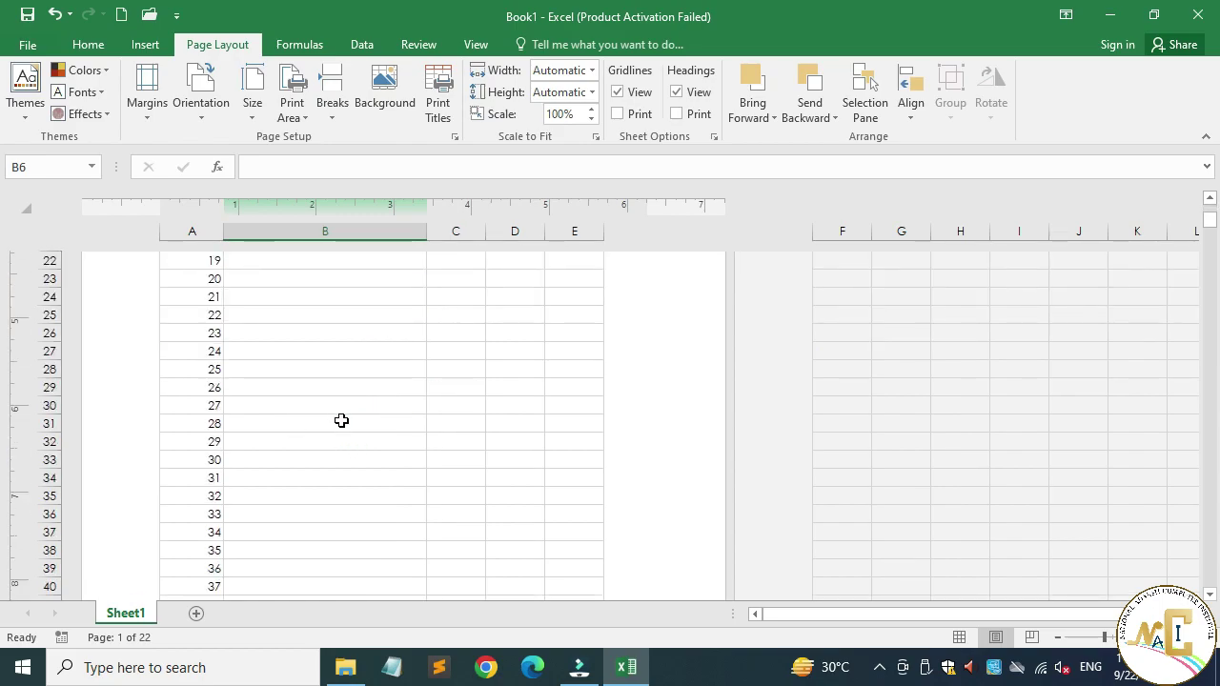
{"action": "left_click", "coordinate": [358, 356]}
{"action": "scroll", "coordinate": [372, 400], "scroll_direction": "down", "scroll_amount": 4}
{"action": "left_click", "coordinate": [341, 449]}
{"action": "scroll", "coordinate": [348, 467], "scroll_direction": "down", "scroll_amount": 5}
{"action": "scroll", "coordinate": [356, 493], "scroll_direction": "down", "scroll_amount": 3}
{"action": "scroll", "coordinate": [358, 486], "scroll_direction": "up", "scroll_amount": 20}
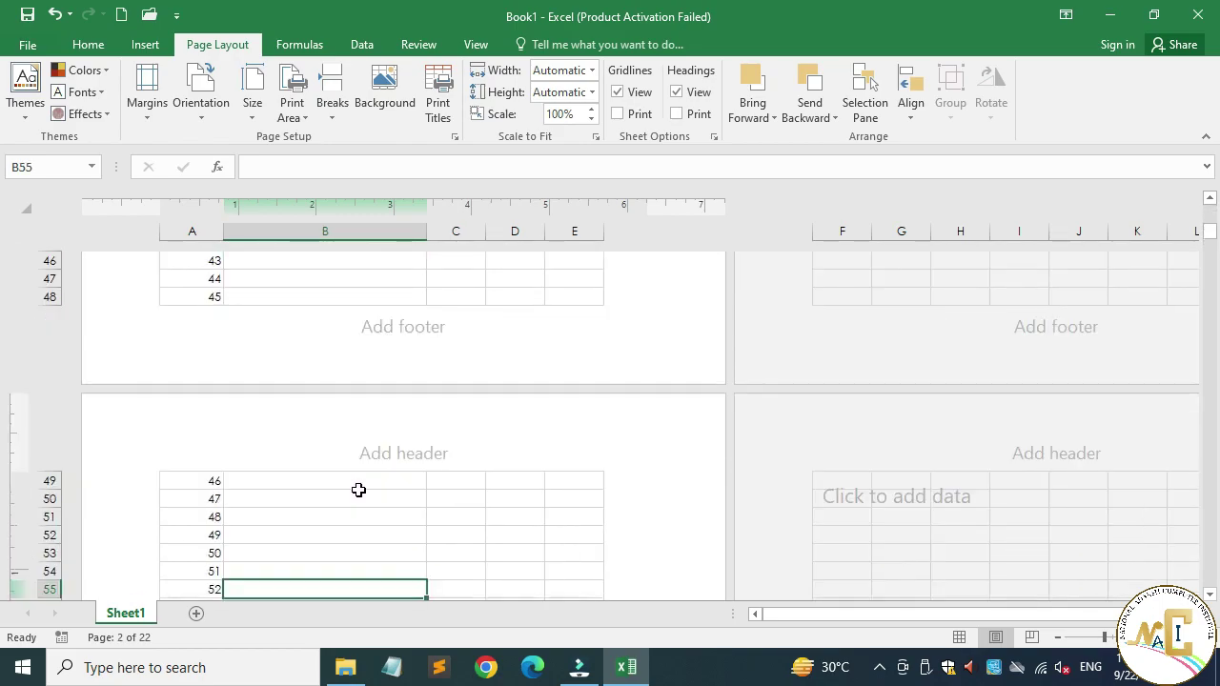
Enlarge the institute name in A2 to font size 18
{"action": "left_click", "coordinate": [312, 453]}
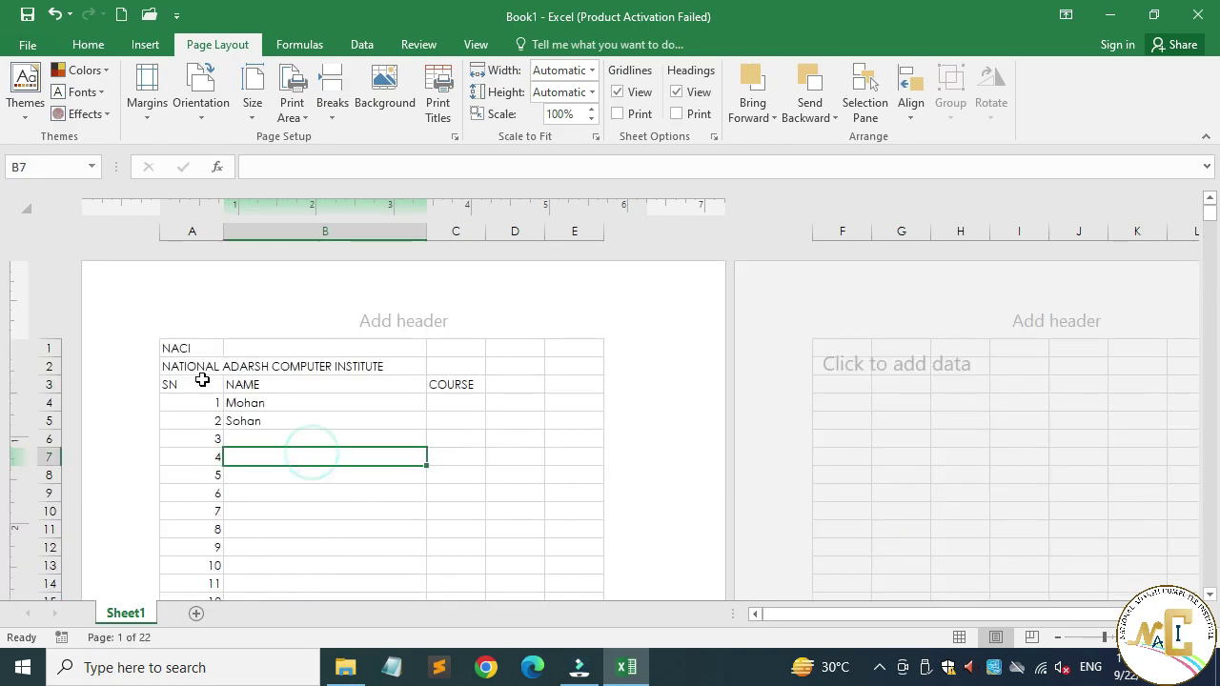
{"action": "left_click", "coordinate": [168, 365]}
{"action": "left_click", "coordinate": [88, 45]}
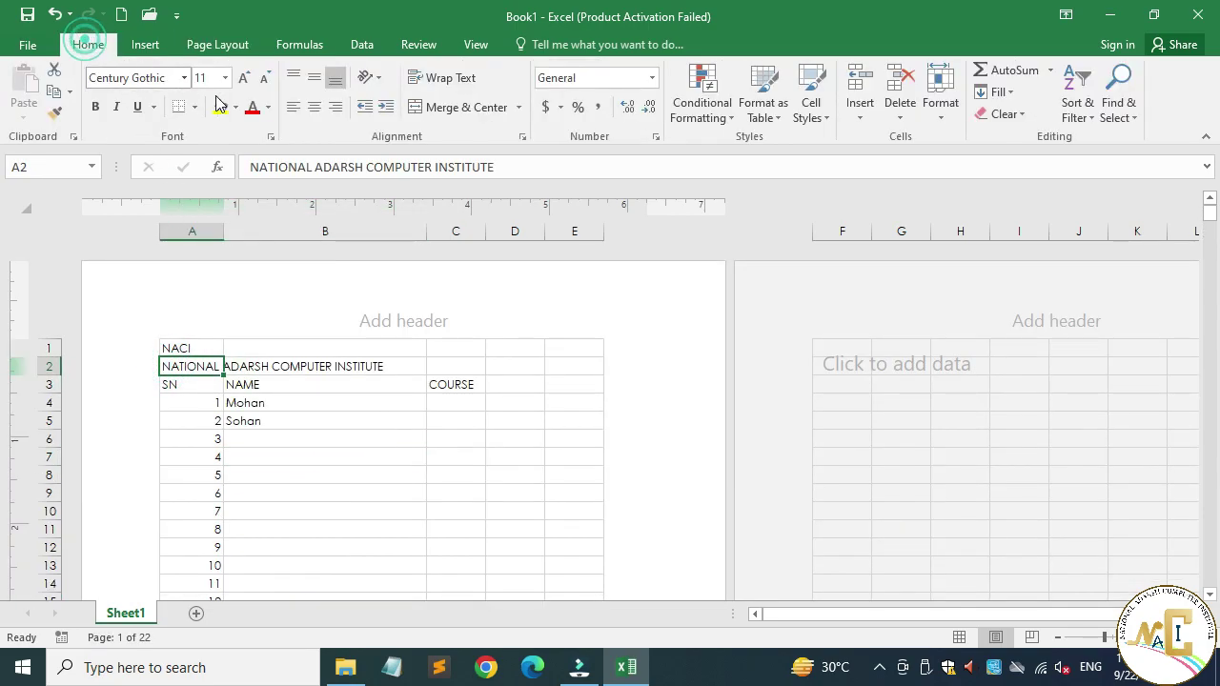
{"action": "left_click", "coordinate": [245, 78]}
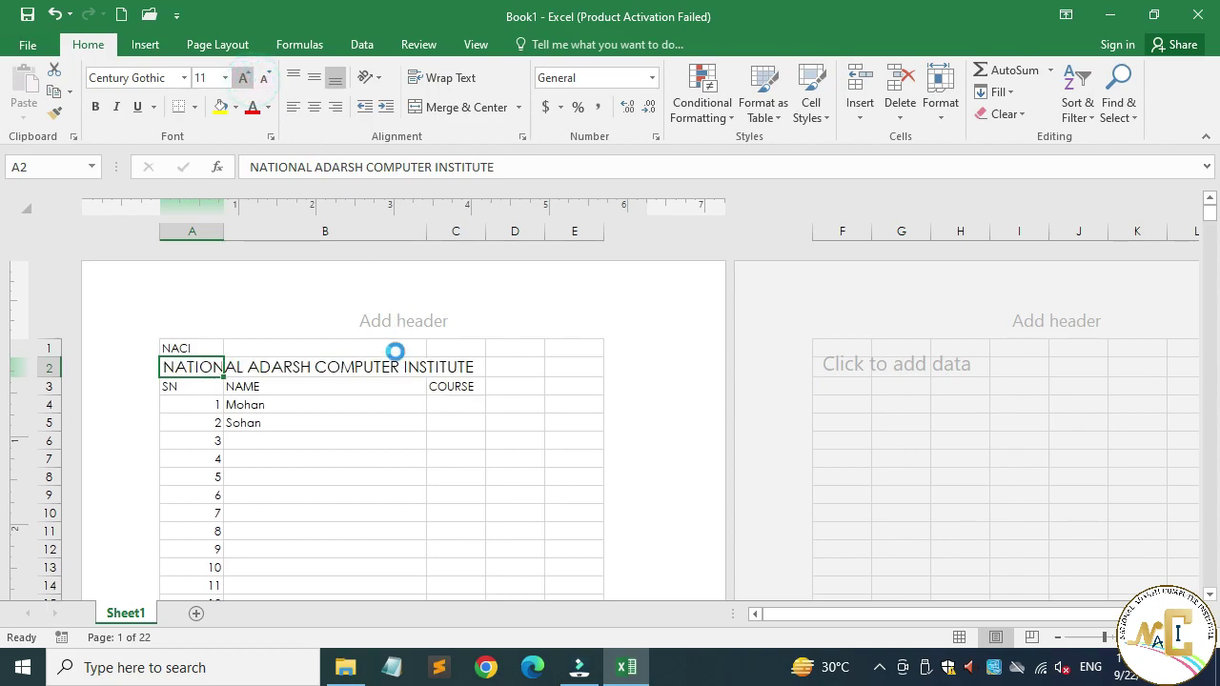
{"action": "left_click", "coordinate": [245, 428]}
Fill the heading cells A3:C3 (SN, NAME, COURSE) with the standard orange colour
{"action": "left_click_drag", "start_coordinate": [182, 392], "coordinate": [486, 394]}
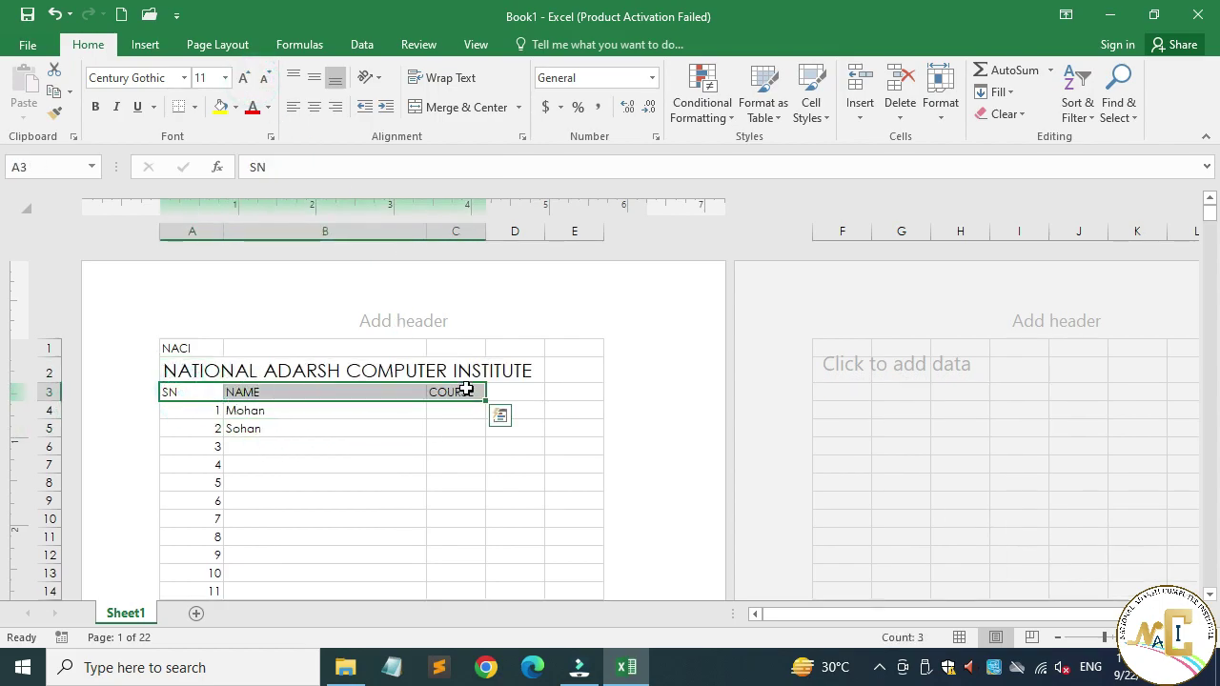
{"action": "left_click", "coordinate": [237, 108]}
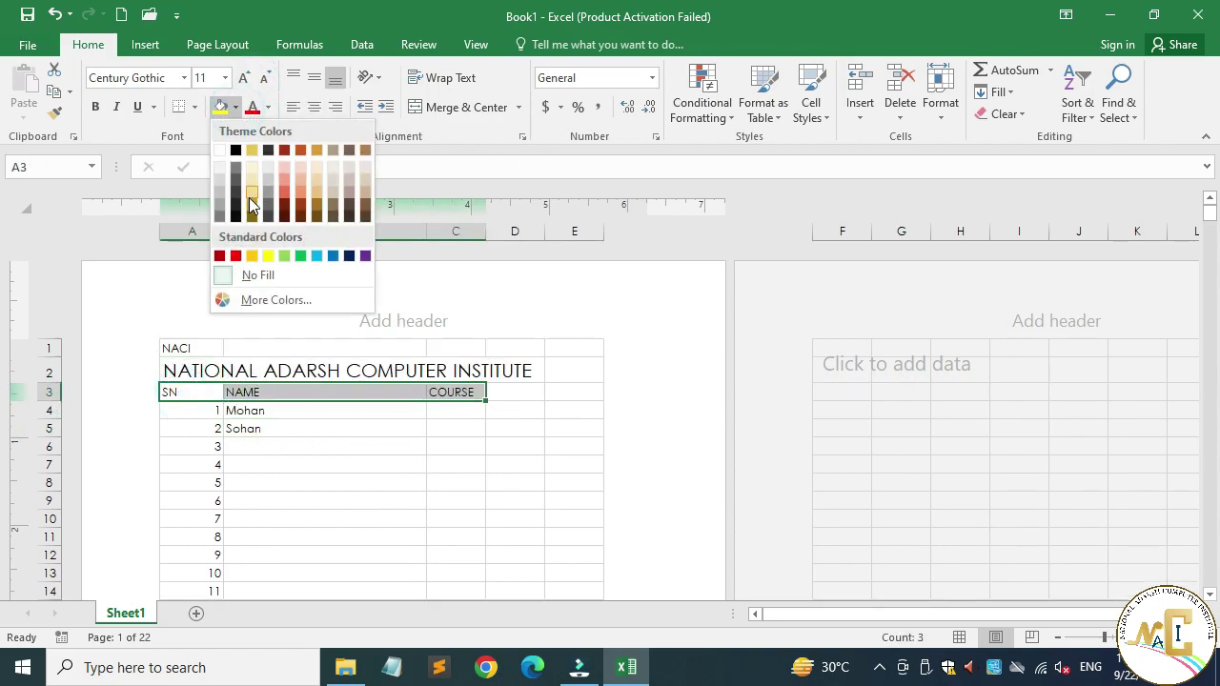
{"action": "left_click", "coordinate": [253, 252]}
{"action": "left_click", "coordinate": [339, 501]}
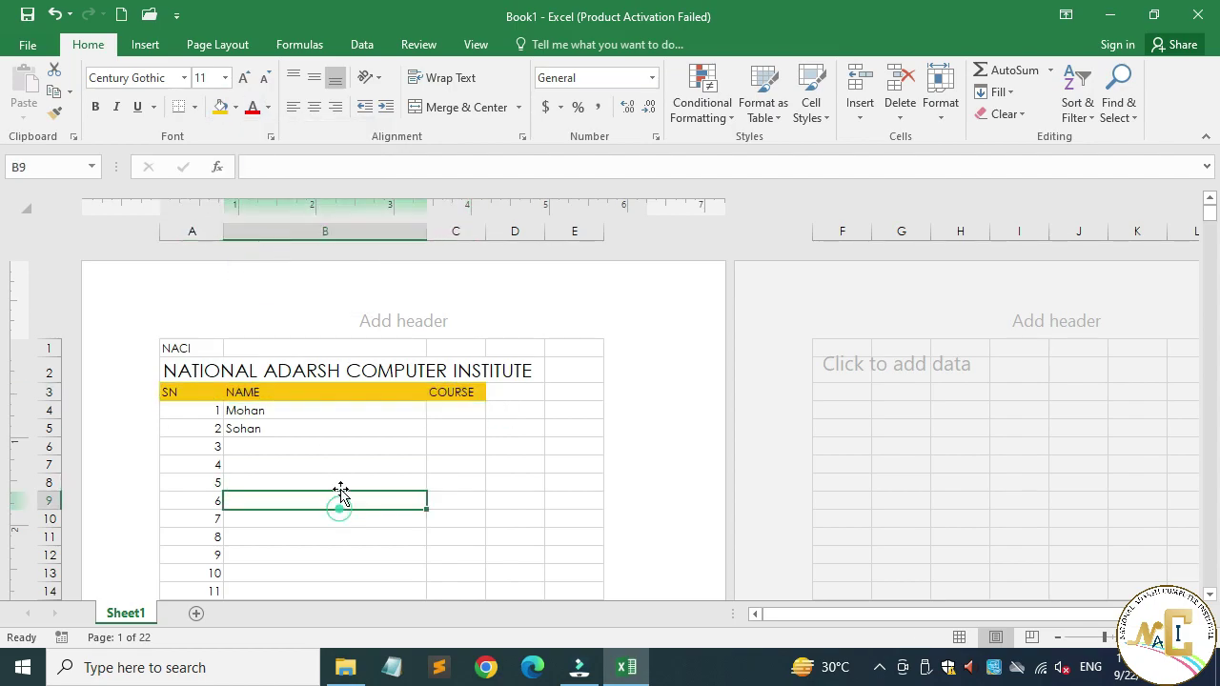
Set the print titles so that rows 2 to 3 ($2:$3) repeat at the top of every page
{"action": "left_click_drag", "start_coordinate": [175, 374], "coordinate": [448, 393]}
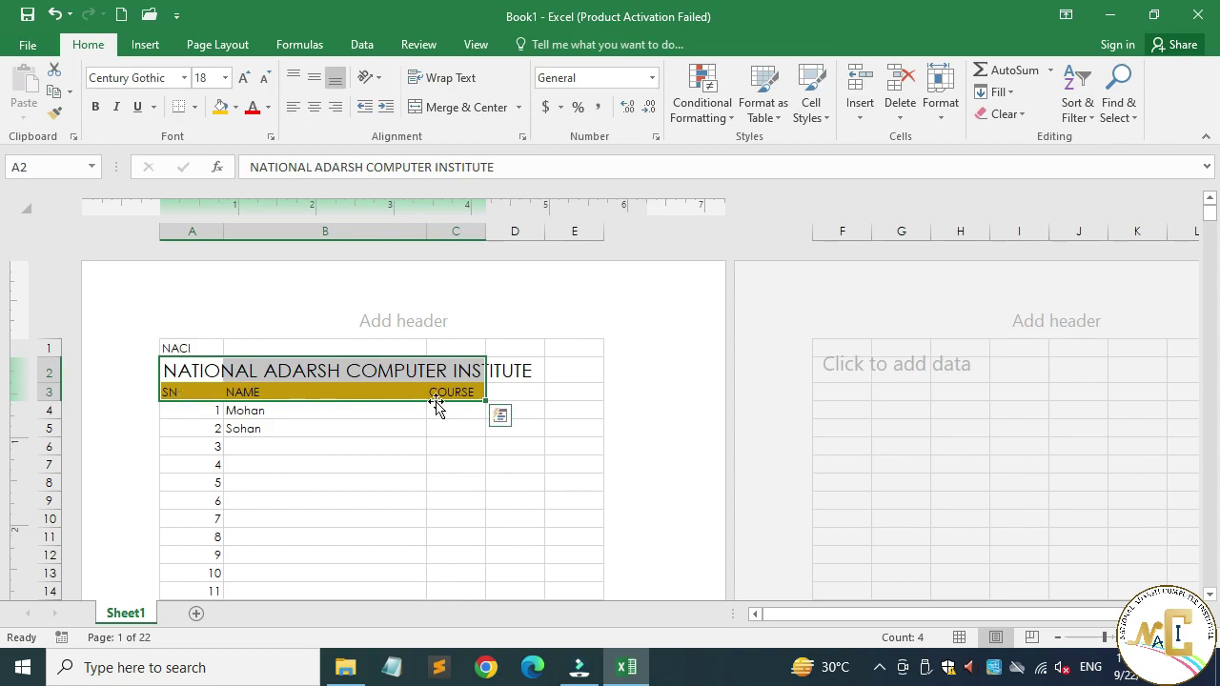
{"action": "scroll", "coordinate": [464, 405], "scroll_direction": "down", "scroll_amount": 18}
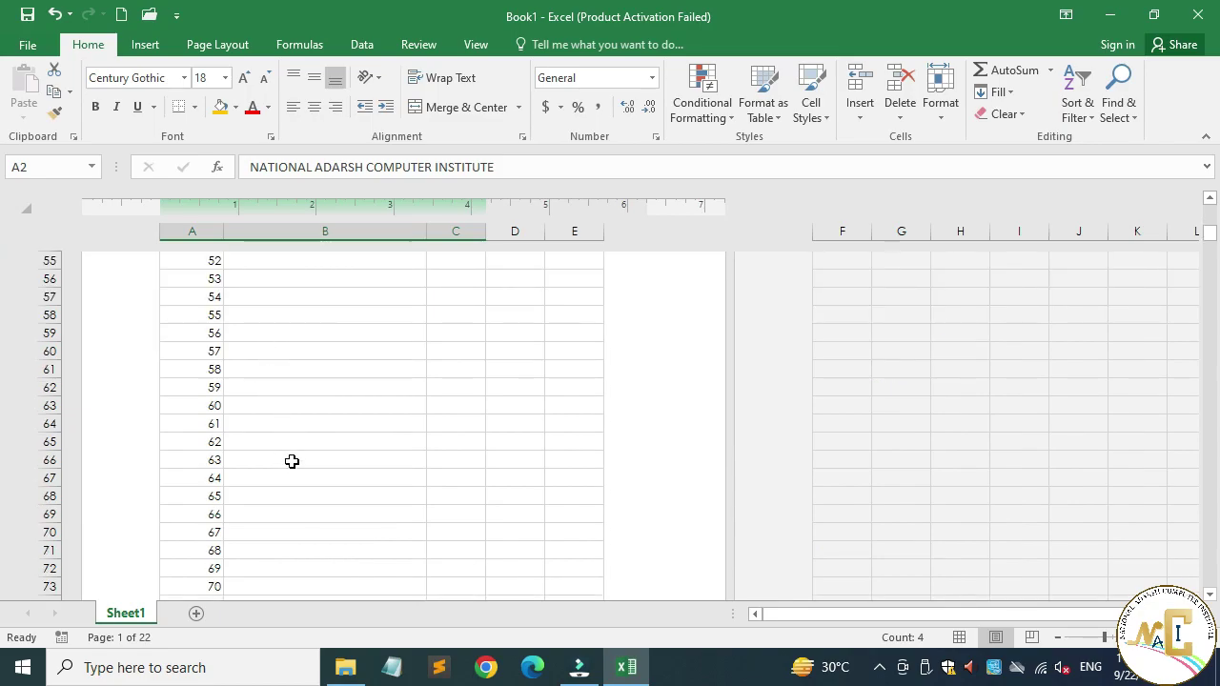
{"action": "left_click", "coordinate": [302, 428]}
{"action": "scroll", "coordinate": [304, 426], "scroll_direction": "up", "scroll_amount": 18}
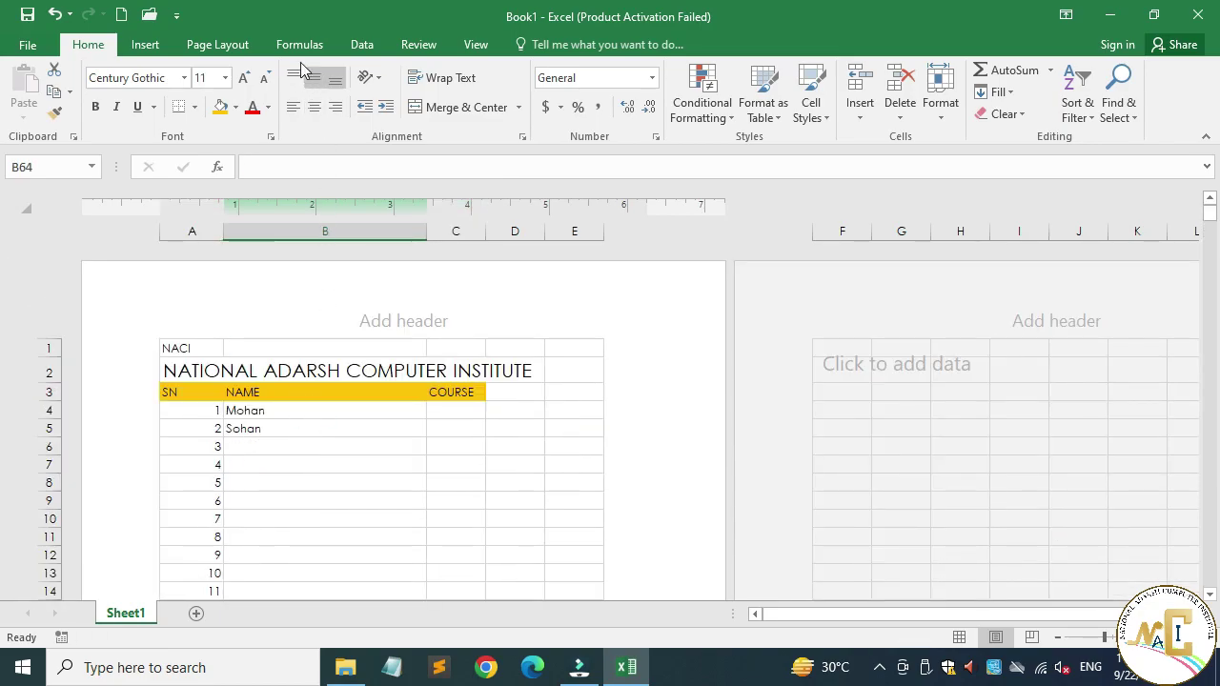
{"action": "left_click", "coordinate": [246, 44]}
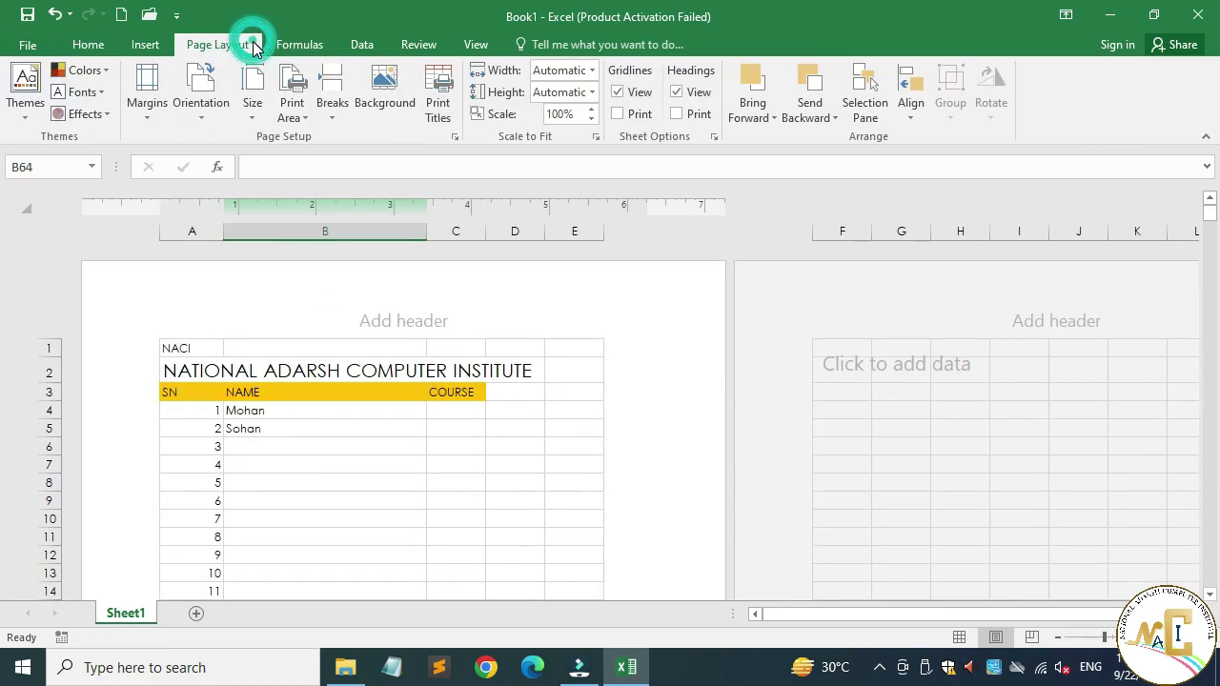
{"action": "left_click", "coordinate": [445, 100]}
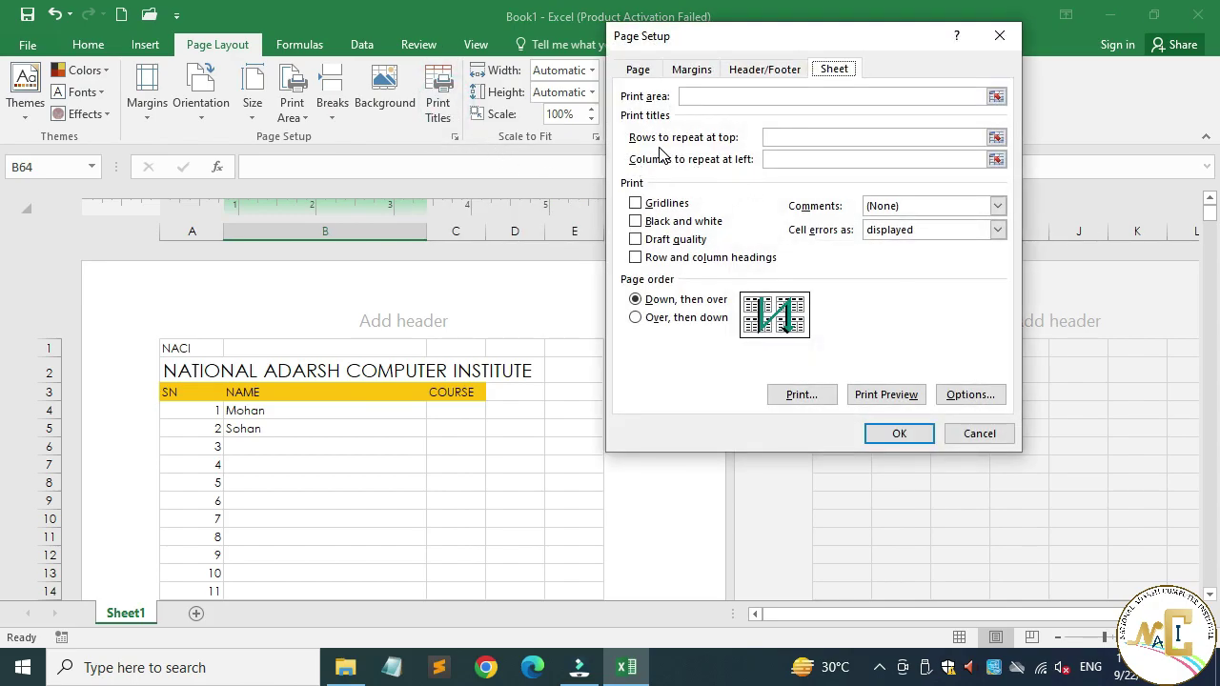
{"action": "left_click", "coordinate": [777, 159]}
{"action": "left_click", "coordinate": [774, 139]}
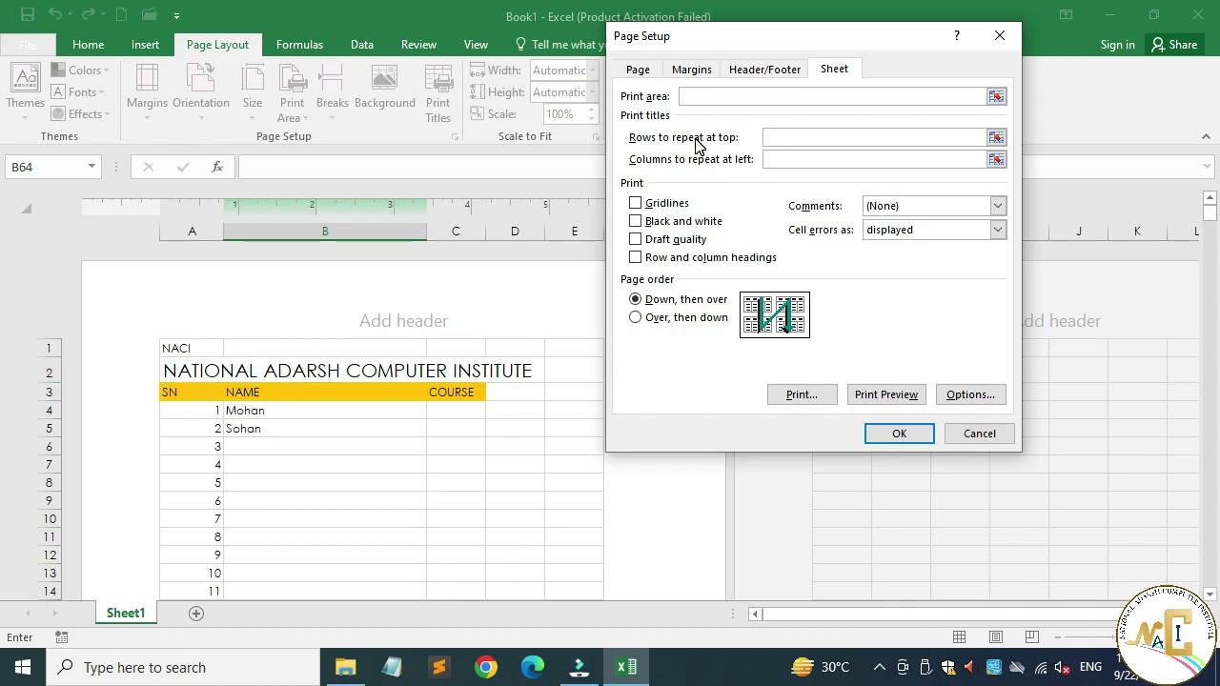
{"action": "left_click", "coordinate": [773, 136]}
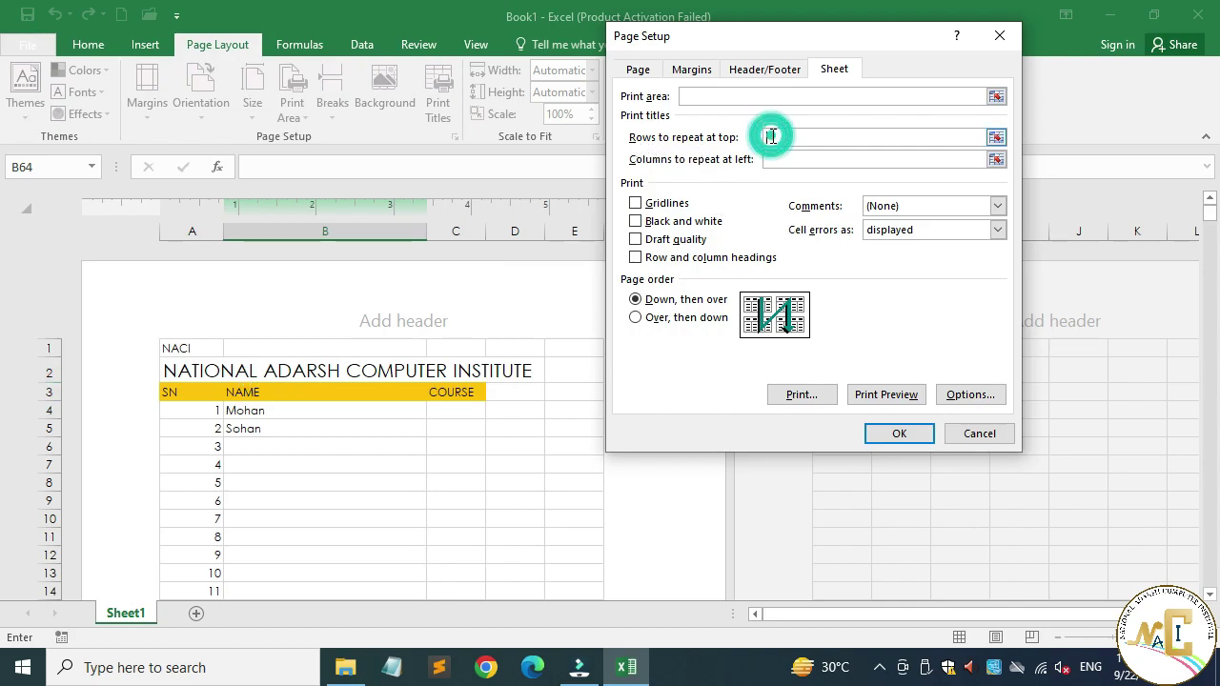
{"action": "left_click_drag", "start_coordinate": [190, 370], "coordinate": [197, 395]}
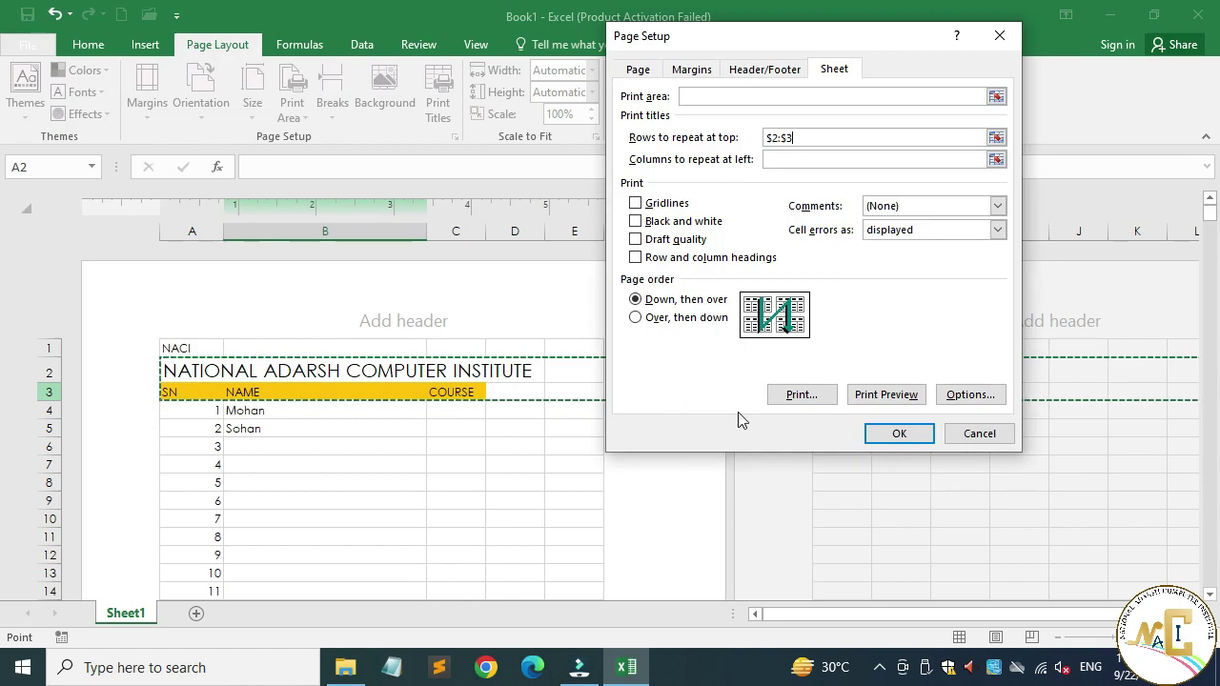
{"action": "left_click", "coordinate": [900, 434]}
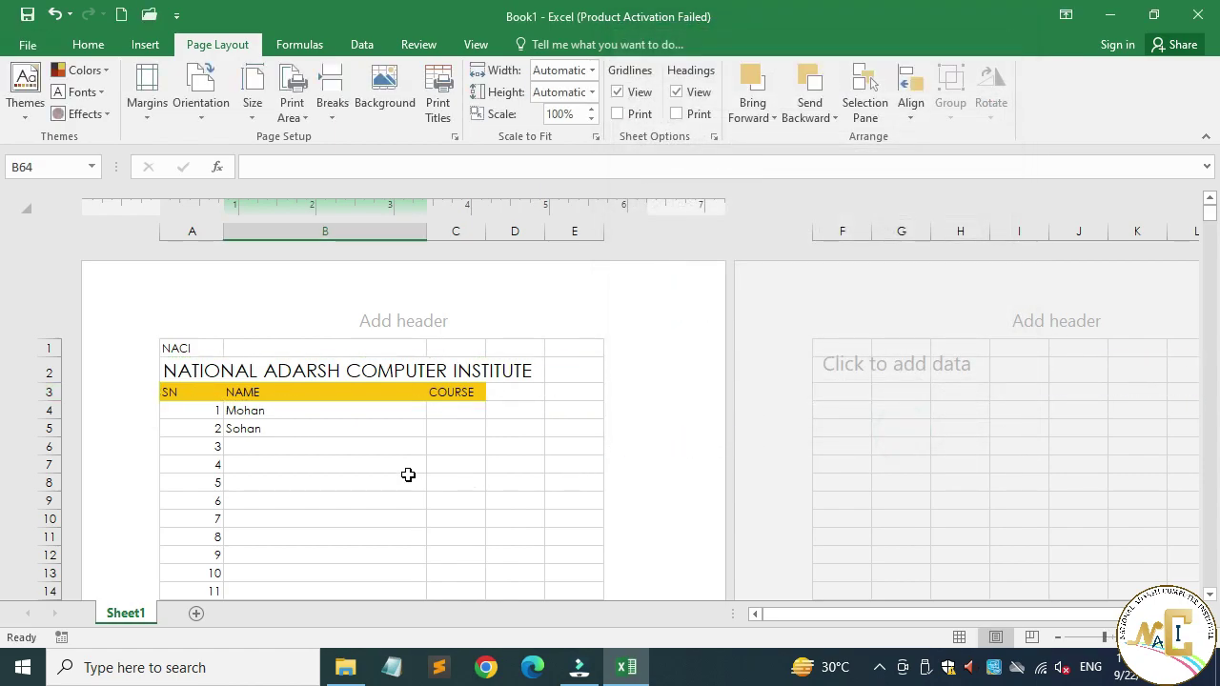
Examine the following pages to check whether the institute name and heading row repeat on each, and return to the first page
{"action": "left_click_drag", "start_coordinate": [1211, 214], "coordinate": [1212, 229]}
{"action": "scroll", "coordinate": [578, 425], "scroll_direction": "down", "scroll_amount": 4}
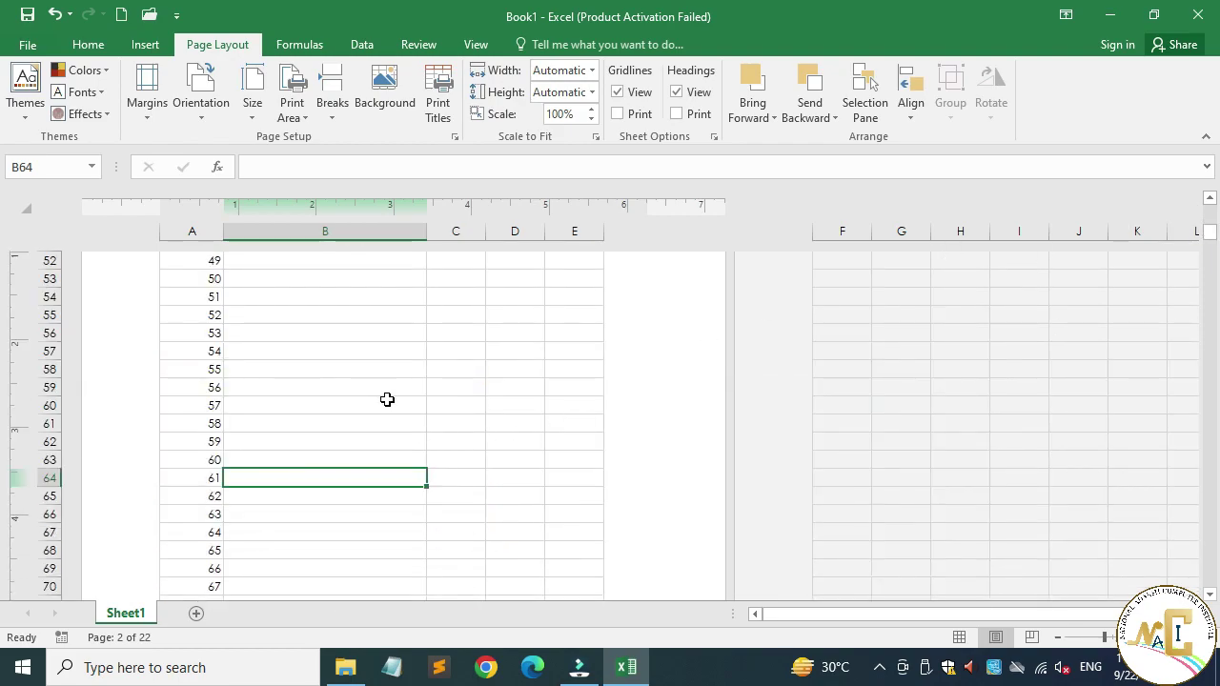
{"action": "scroll", "coordinate": [387, 400], "scroll_direction": "up", "scroll_amount": 1}
{"action": "scroll", "coordinate": [393, 405], "scroll_direction": "down", "scroll_amount": 12}
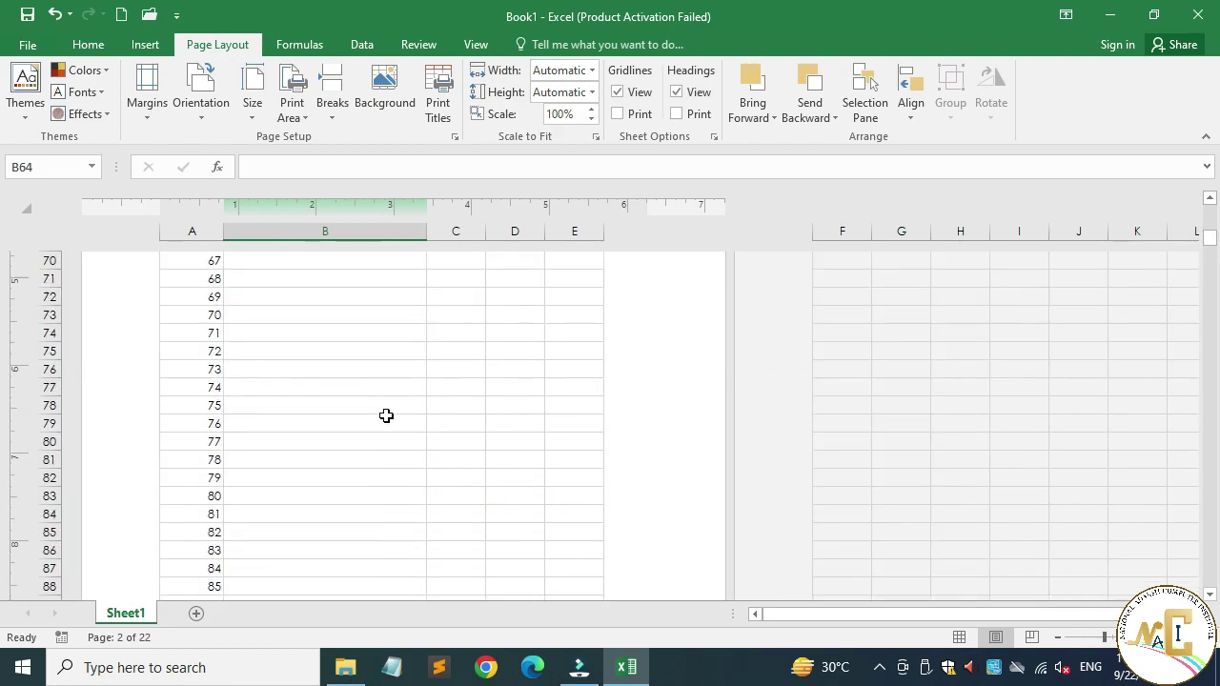
{"action": "scroll", "coordinate": [381, 421], "scroll_direction": "down", "scroll_amount": 9}
{"action": "scroll", "coordinate": [384, 419], "scroll_direction": "up", "scroll_amount": 6}
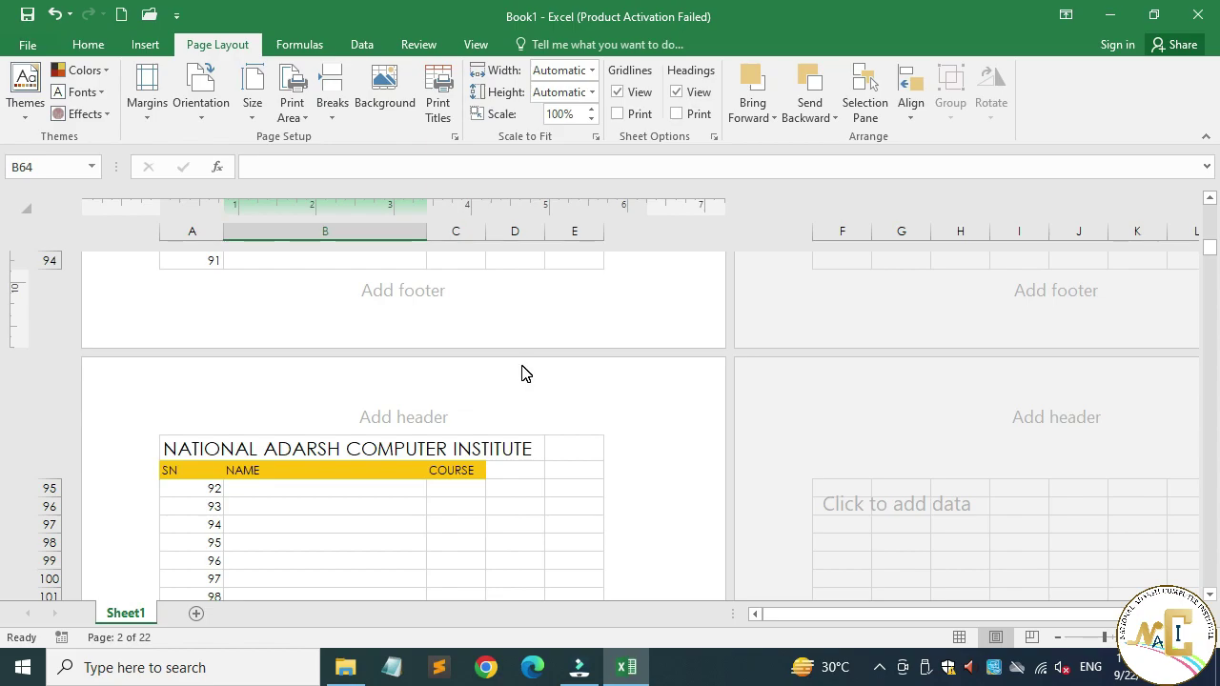
{"action": "scroll", "coordinate": [515, 401], "scroll_direction": "down", "scroll_amount": 12}
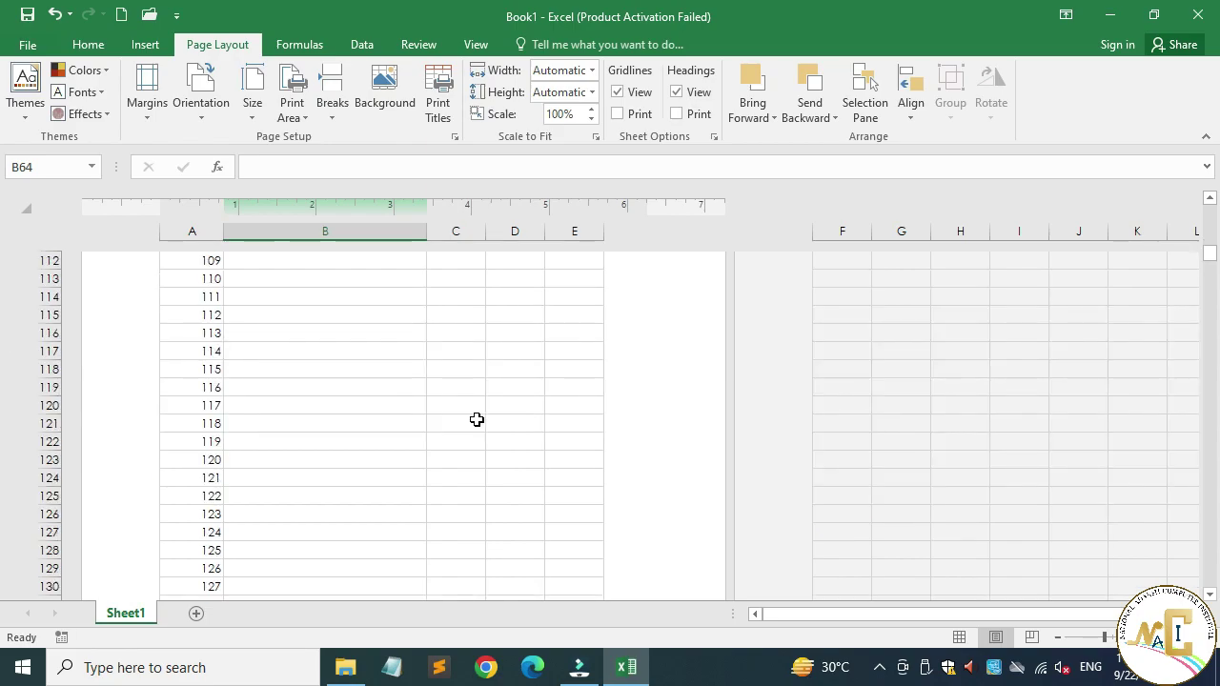
{"action": "scroll", "coordinate": [460, 429], "scroll_direction": "down", "scroll_amount": 5}
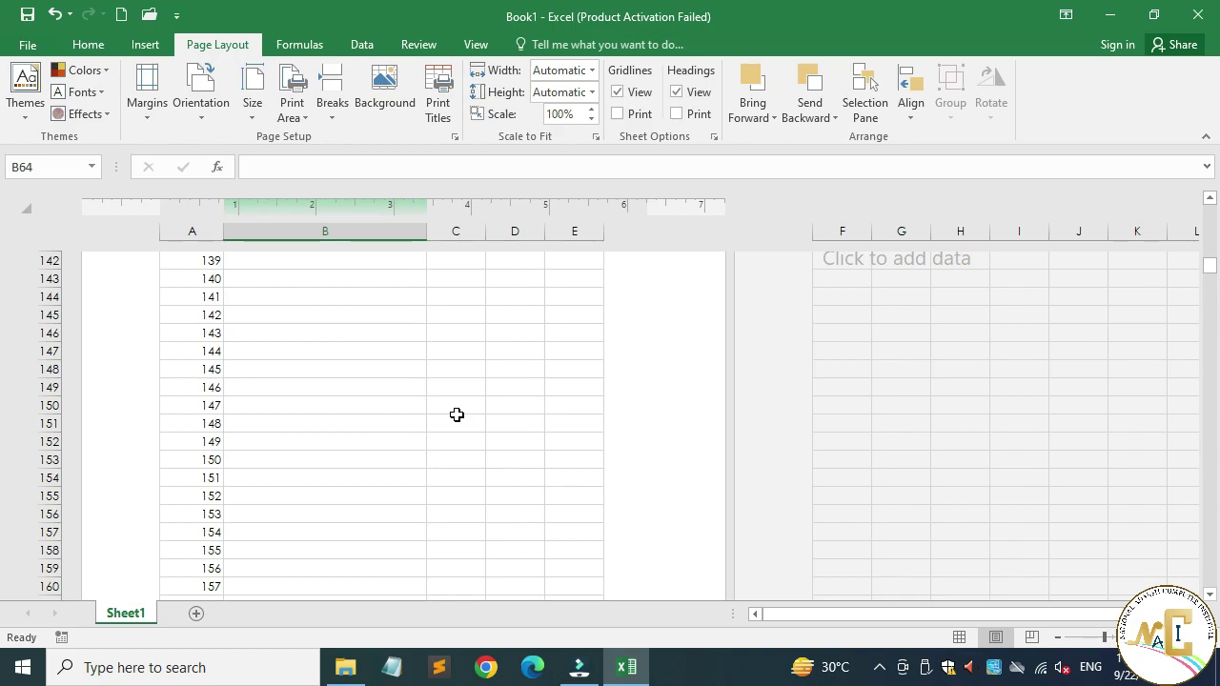
{"action": "scroll", "coordinate": [463, 413], "scroll_direction": "down", "scroll_amount": 15}
{"action": "scroll", "coordinate": [357, 430], "scroll_direction": "up", "scroll_amount": 14}
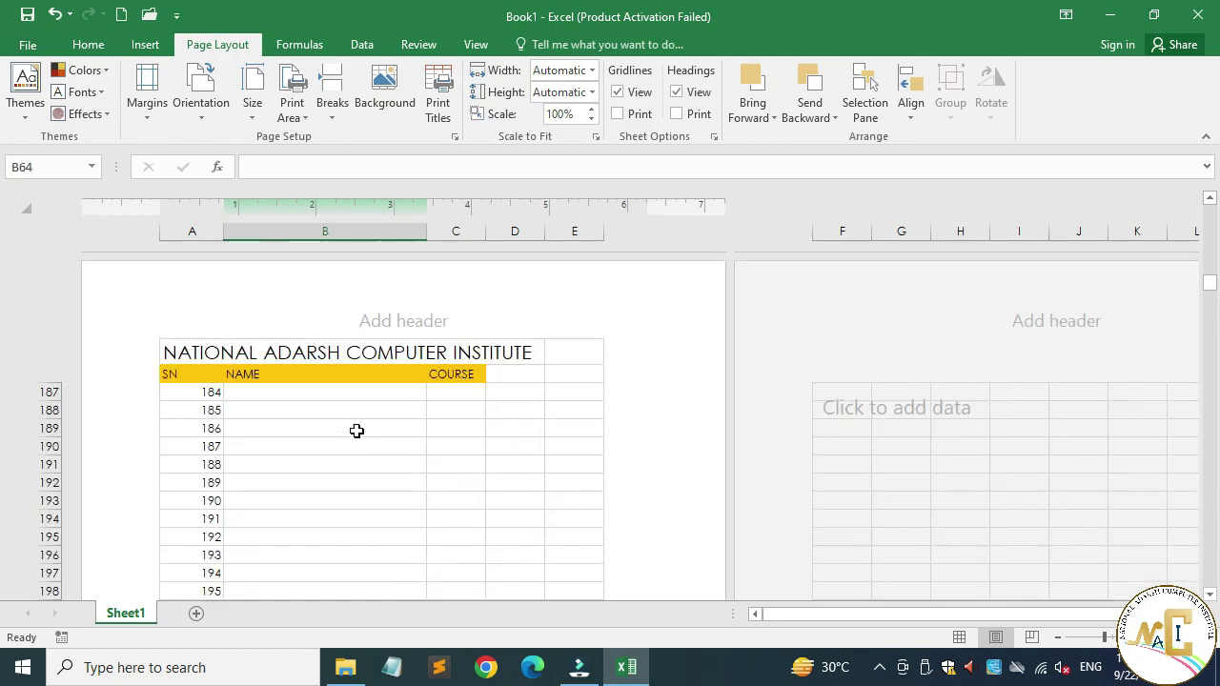
{"action": "scroll", "coordinate": [359, 431], "scroll_direction": "up", "scroll_amount": 20}
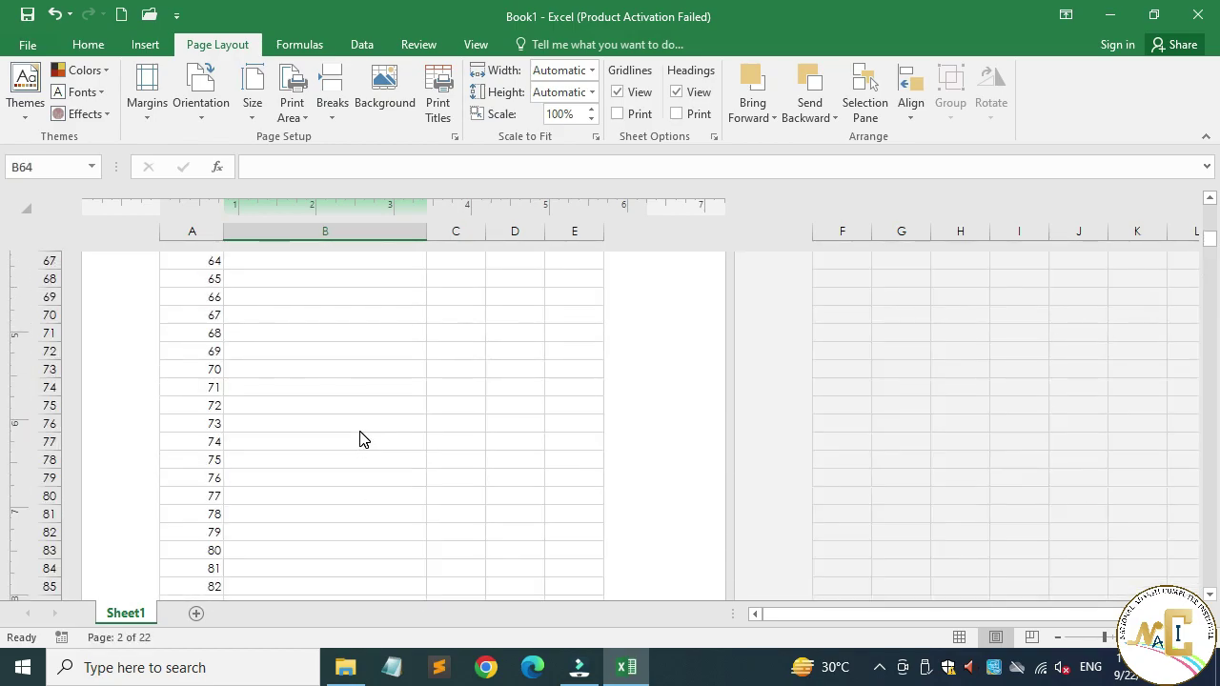
{"action": "scroll", "coordinate": [360, 438], "scroll_direction": "up", "scroll_amount": 15}
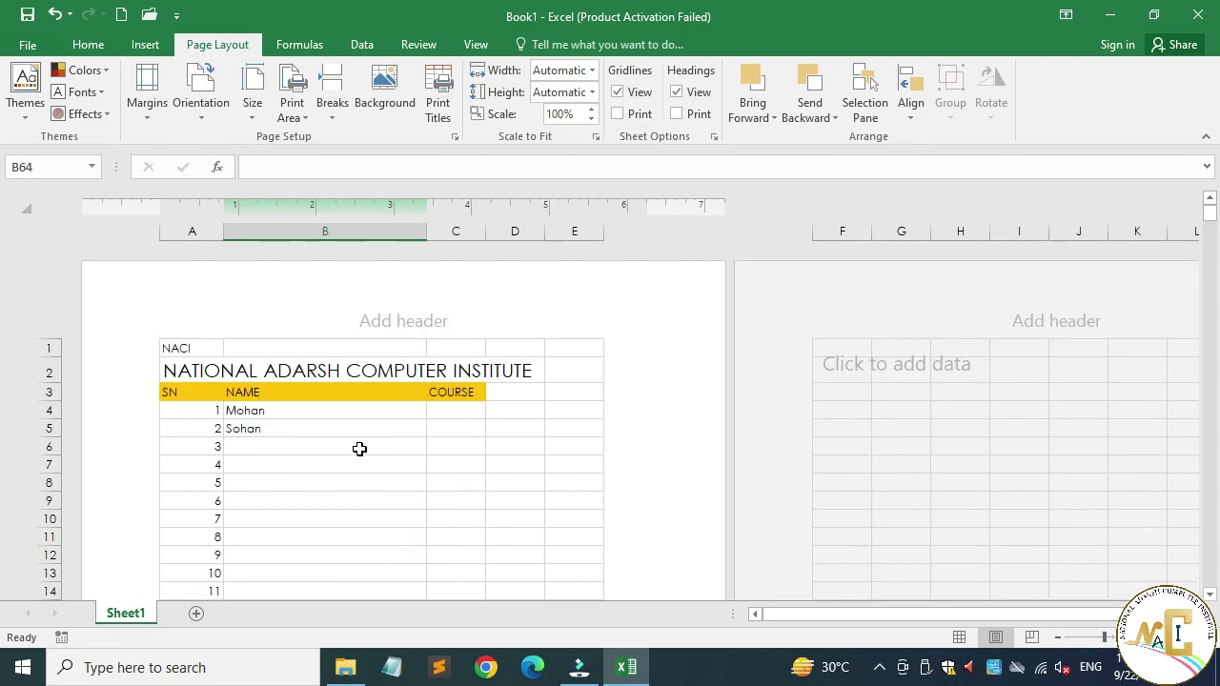
Set the print titles so that column A also repeats at the left of every page
{"action": "left_click", "coordinate": [410, 462]}
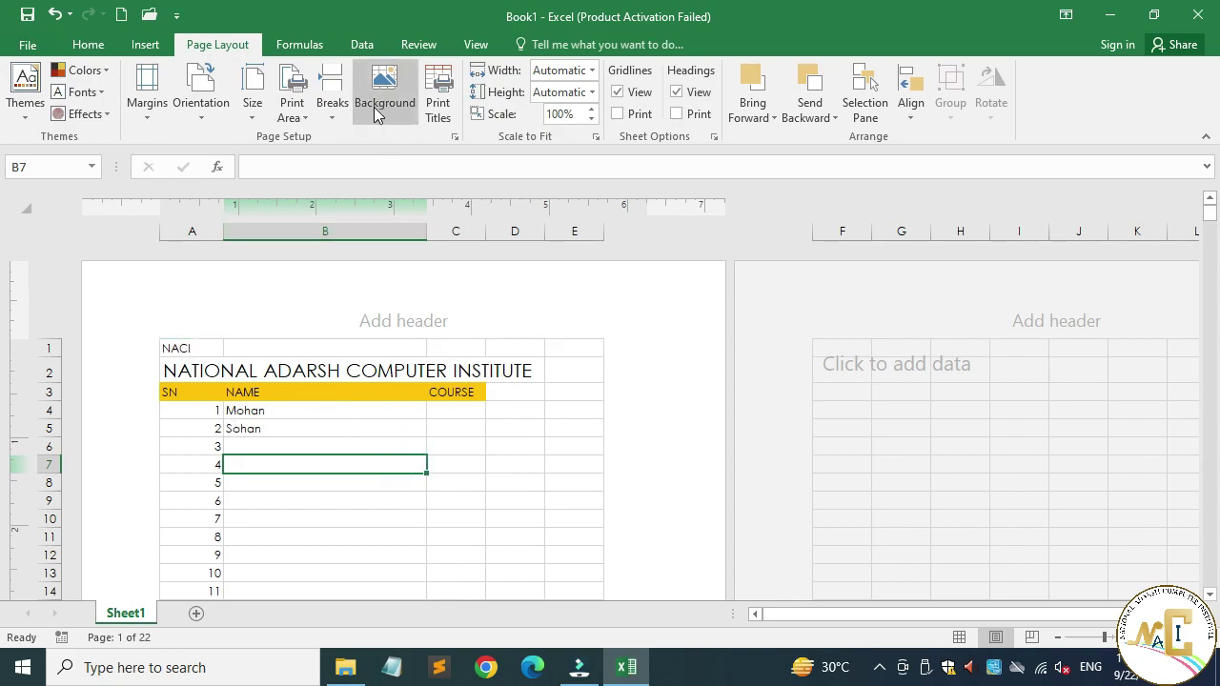
{"action": "left_click", "coordinate": [446, 115]}
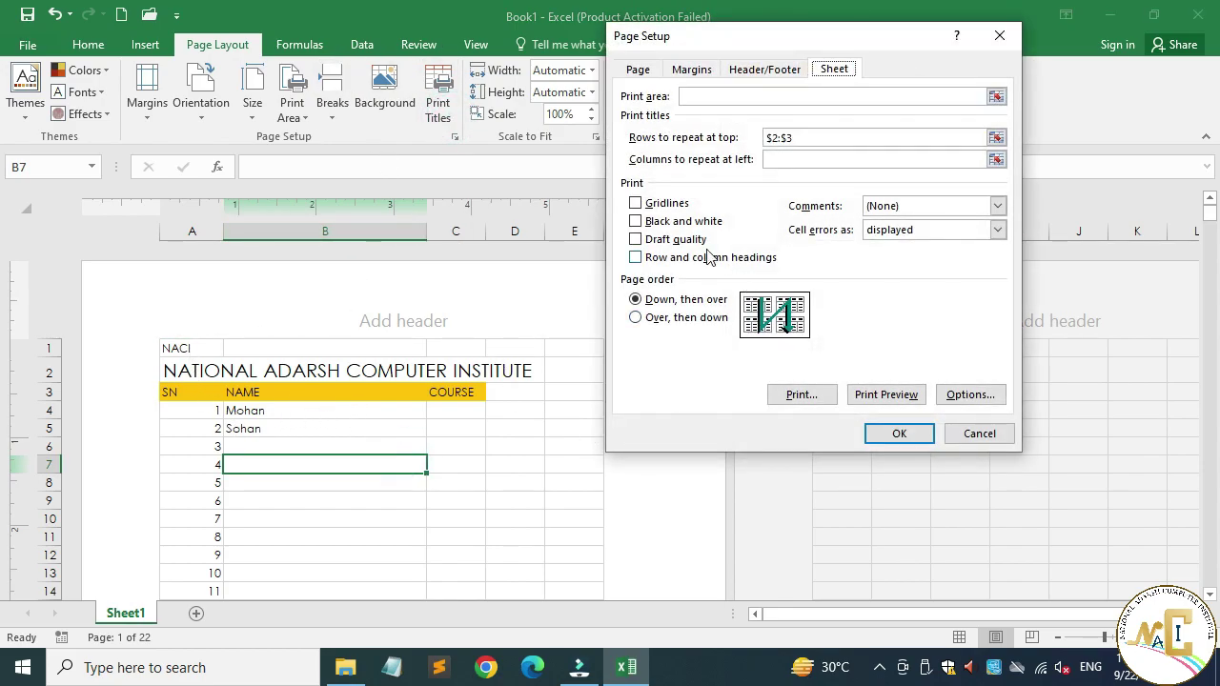
{"action": "left_click", "coordinate": [783, 161]}
{"action": "left_click", "coordinate": [181, 230]}
{"action": "left_click", "coordinate": [186, 230]}
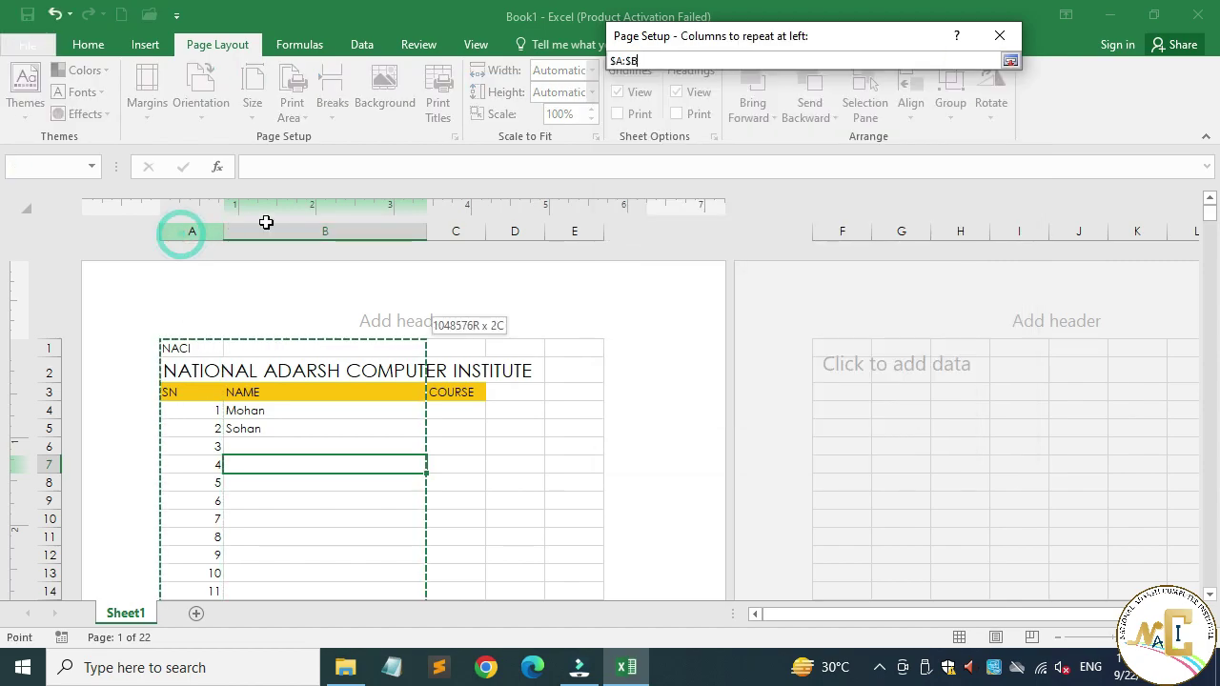
{"action": "left_click", "coordinate": [882, 434]}
Examine the pages across row 7, from column I out to column V and back, for the repeated serial number column
{"action": "left_click", "coordinate": [1076, 467]}
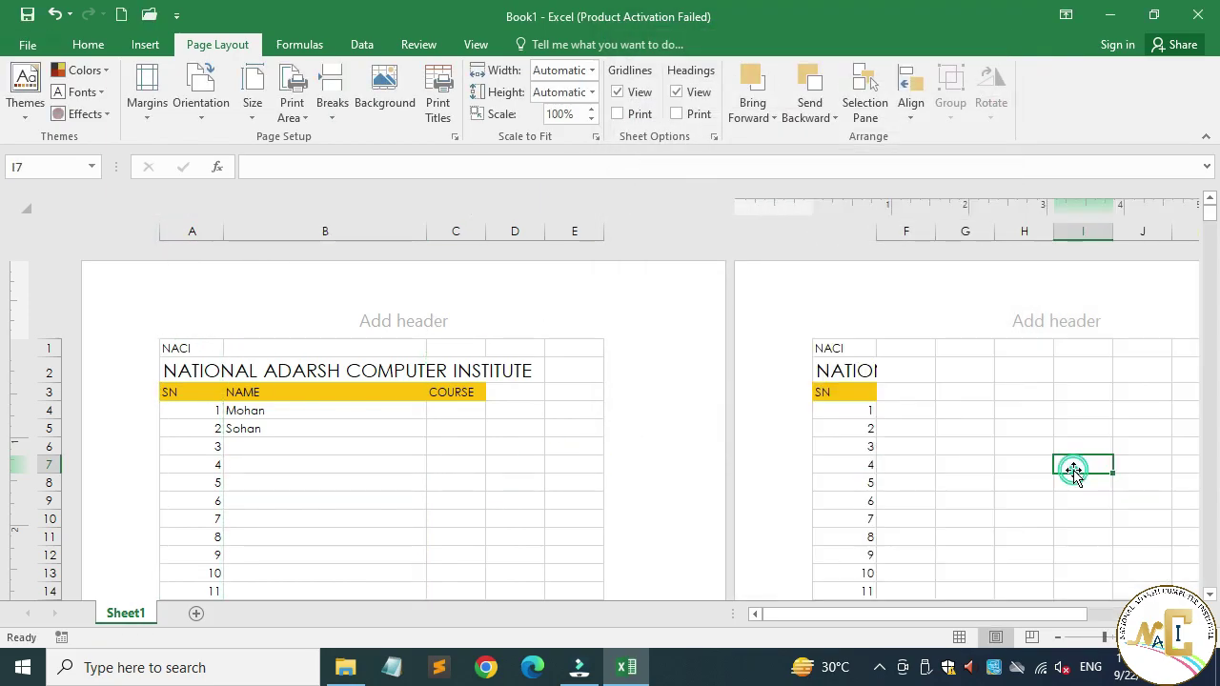
{"action": "key", "text": "Right"}
{"action": "key", "text": "Right"}
{"action": "key", "text": "Right"}
{"action": "key", "text": "Right"}
{"action": "key", "text": "Right"}
{"action": "key", "text": "Right"}
{"action": "key", "text": "Right"}
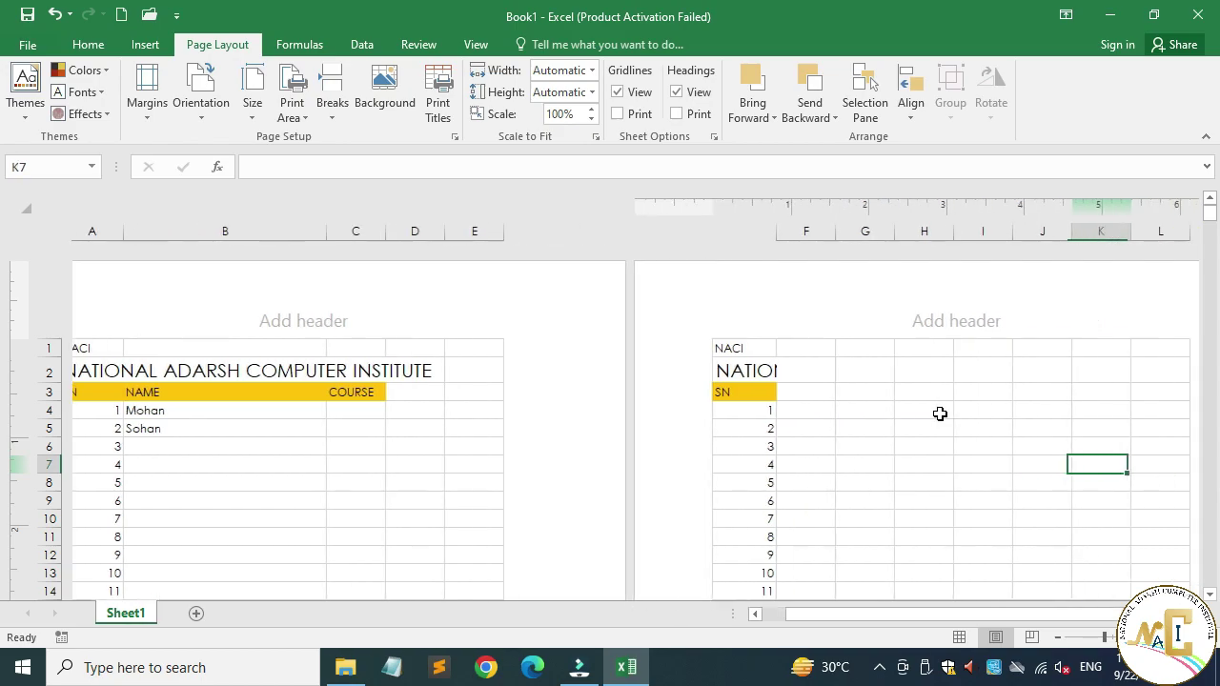
{"action": "key", "text": "Right"}
{"action": "key", "text": "Right"}
{"action": "key", "text": "Right"}
{"action": "key", "text": "Right"}
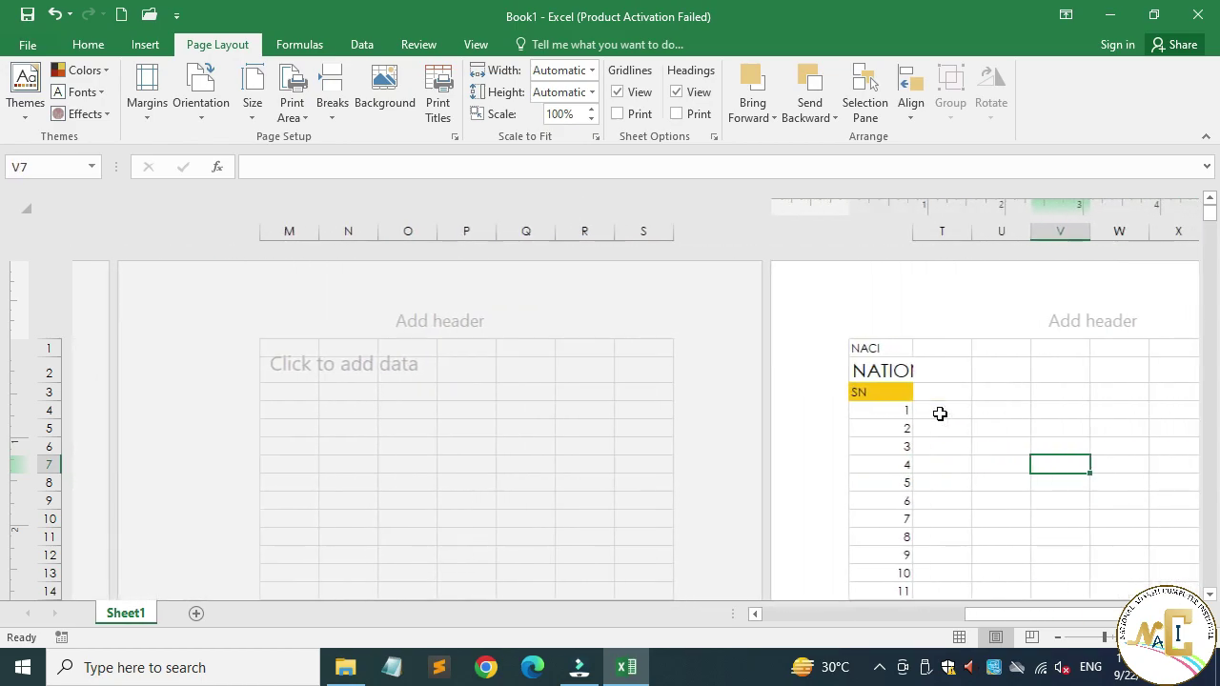
{"action": "key", "text": "Left"}
{"action": "key", "text": "Left"}
{"action": "key", "text": "Left"}
{"action": "key", "text": "Left"}
{"action": "key", "text": "Left"}
{"action": "key", "text": "Left"}
{"action": "key", "text": "Left"}
{"action": "key", "text": "Left"}
{"action": "key", "text": "Left"}
{"action": "key", "text": "Left"}
{"action": "key", "text": "Left"}
{"action": "key", "text": "Left"}
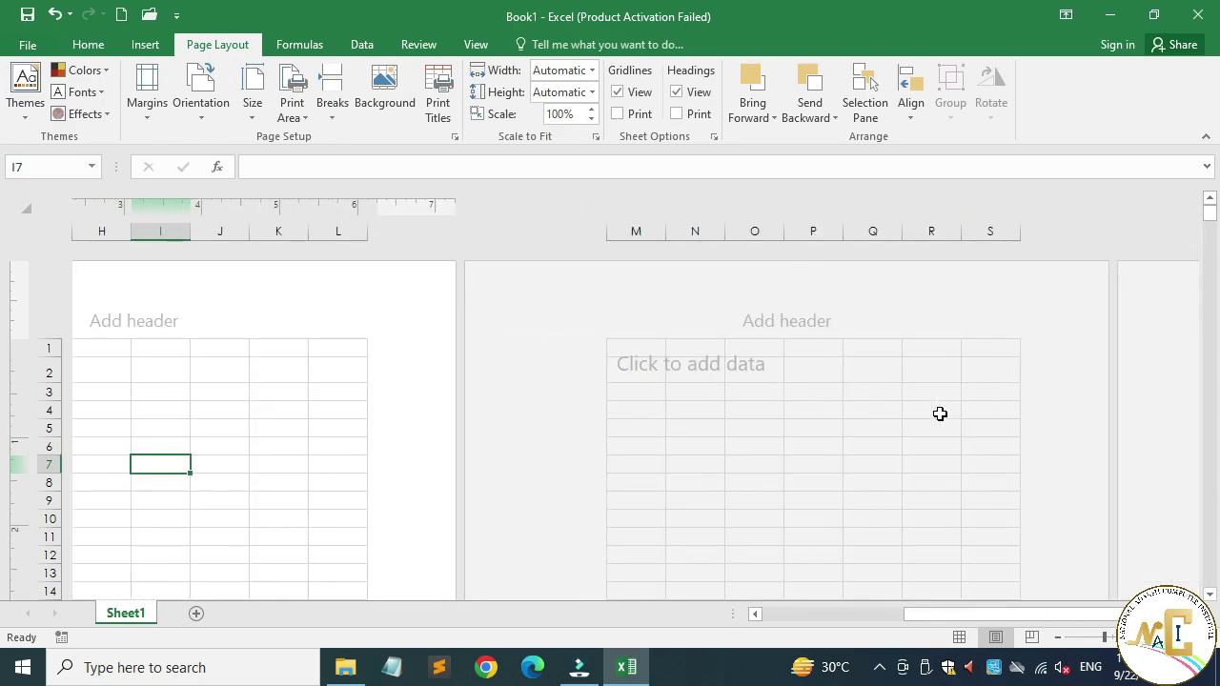
Compare the page with columns F to L and the page with columns M to S, selecting cells on each to check the repeated column A
{"action": "left_click", "coordinate": [869, 446]}
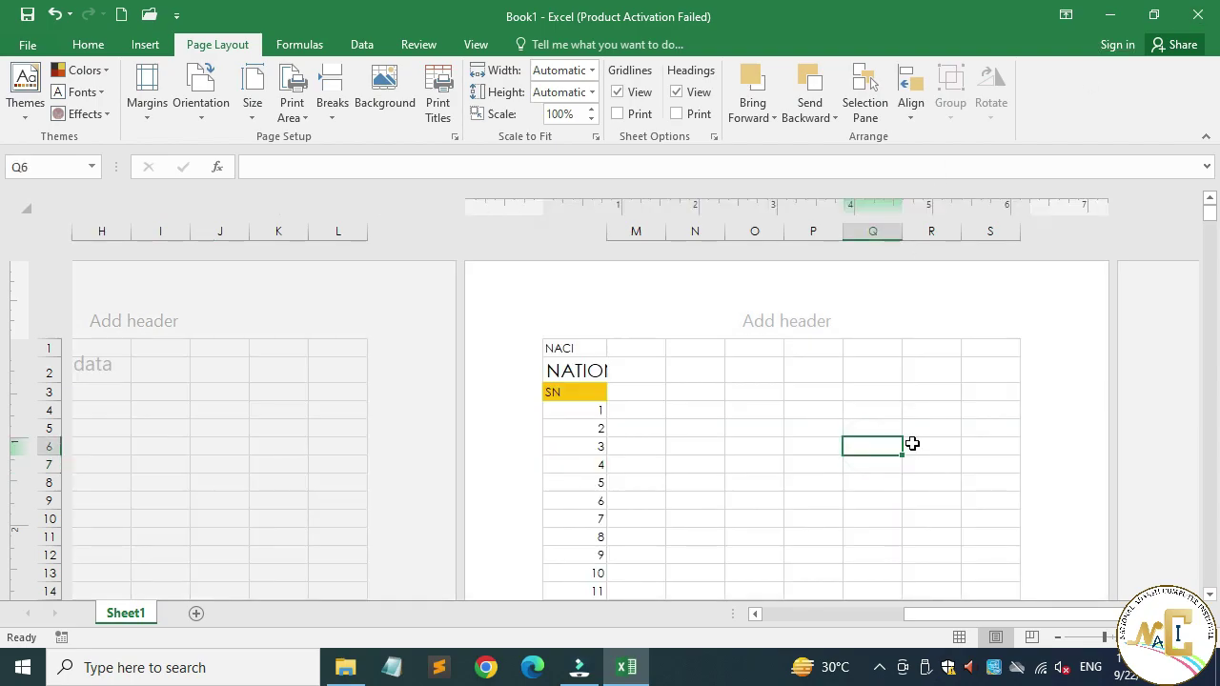
{"action": "left_click", "coordinate": [286, 463]}
{"action": "key", "text": "Left"}
{"action": "key", "text": "Left"}
{"action": "key", "text": "Left"}
{"action": "key", "text": "Left"}
{"action": "key", "text": "Left"}
{"action": "key", "text": "Left"}
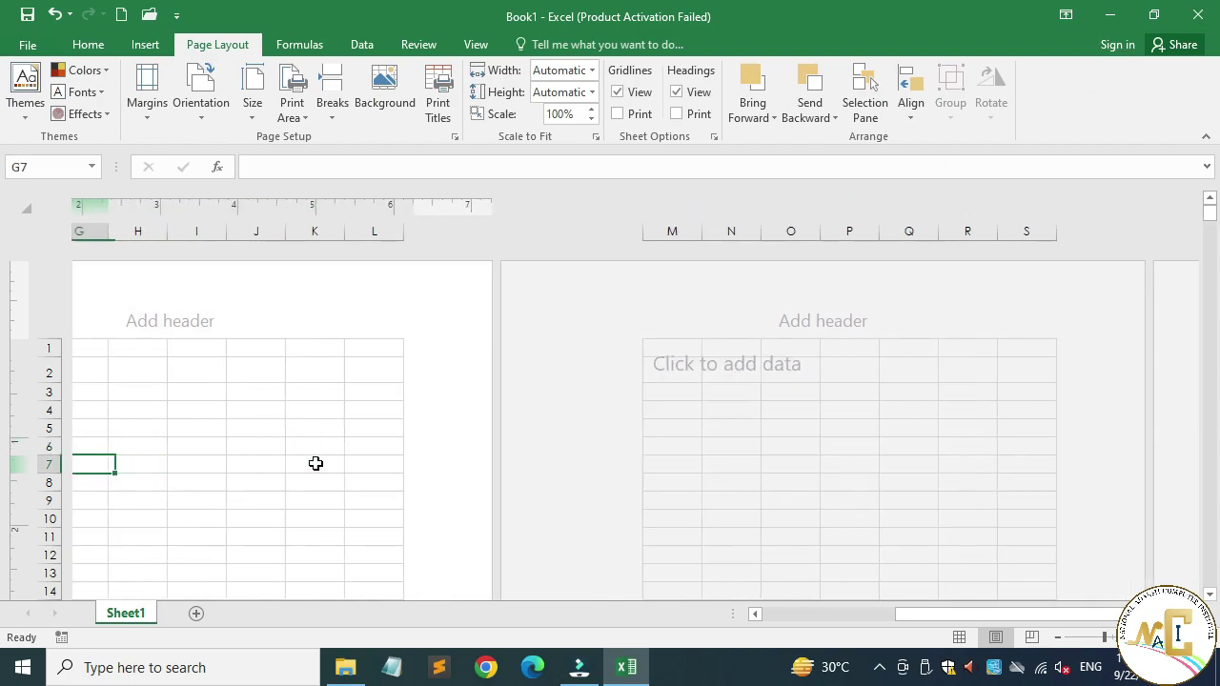
{"action": "left_click", "coordinate": [610, 445]}
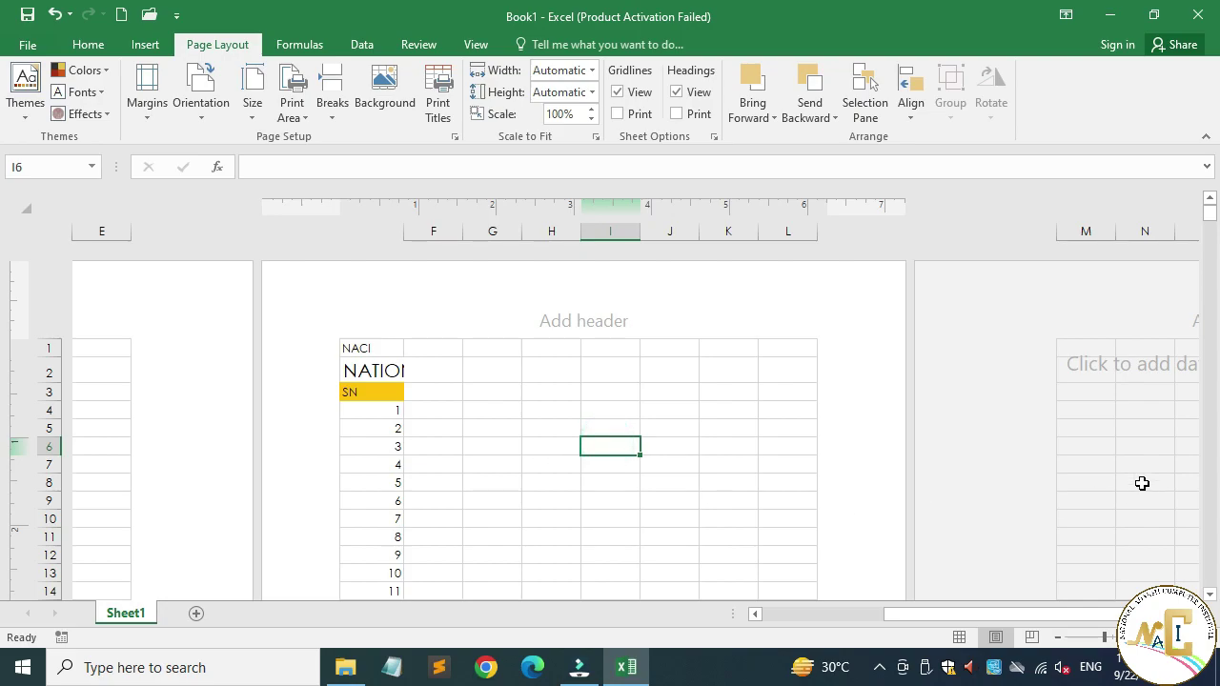
{"action": "left_click", "coordinate": [1149, 446]}
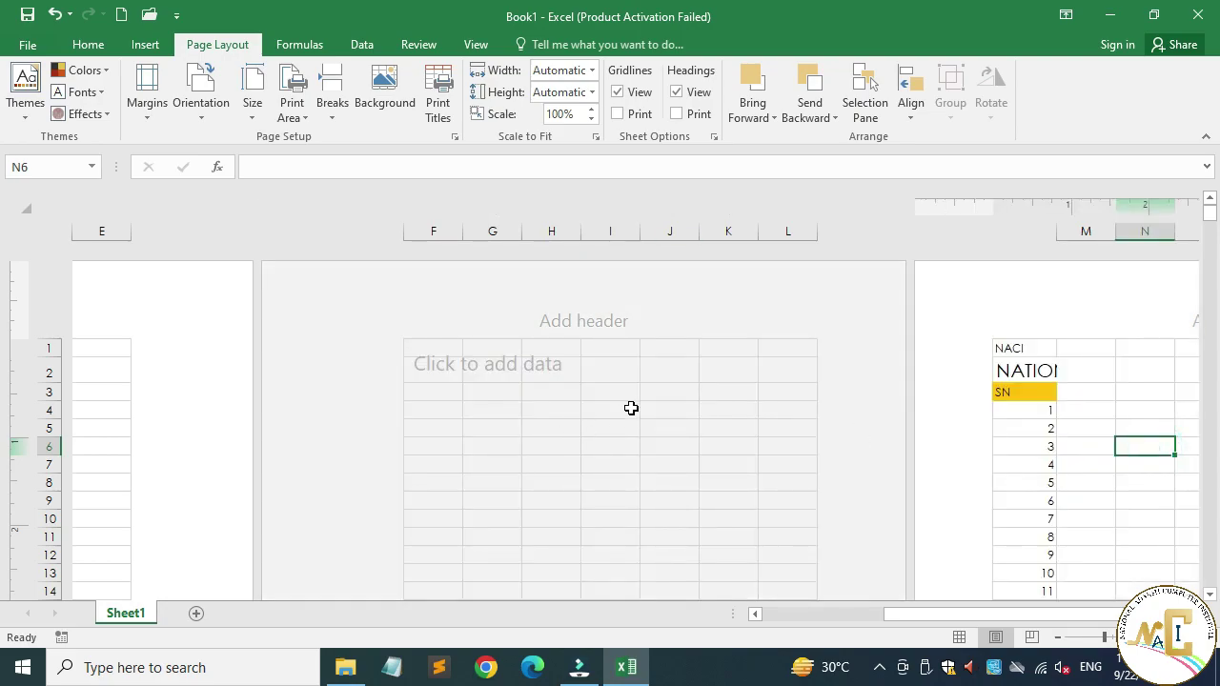
{"action": "left_click", "coordinate": [644, 410]}
{"action": "left_click", "coordinate": [717, 421]}
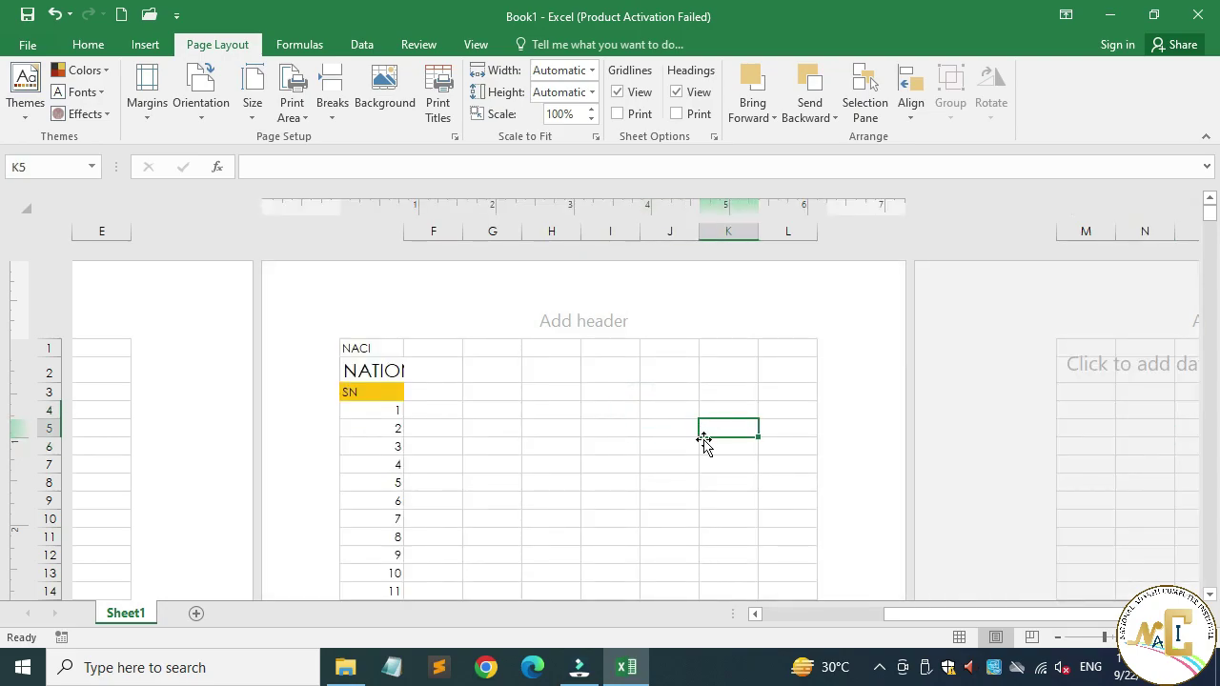
Enter 55 in cell K5 and 564 in cell N5 on the two neighbouring pages
{"action": "type", "text": "55"}
{"action": "left_click", "coordinate": [676, 496]}
{"action": "left_click", "coordinate": [1114, 446]}
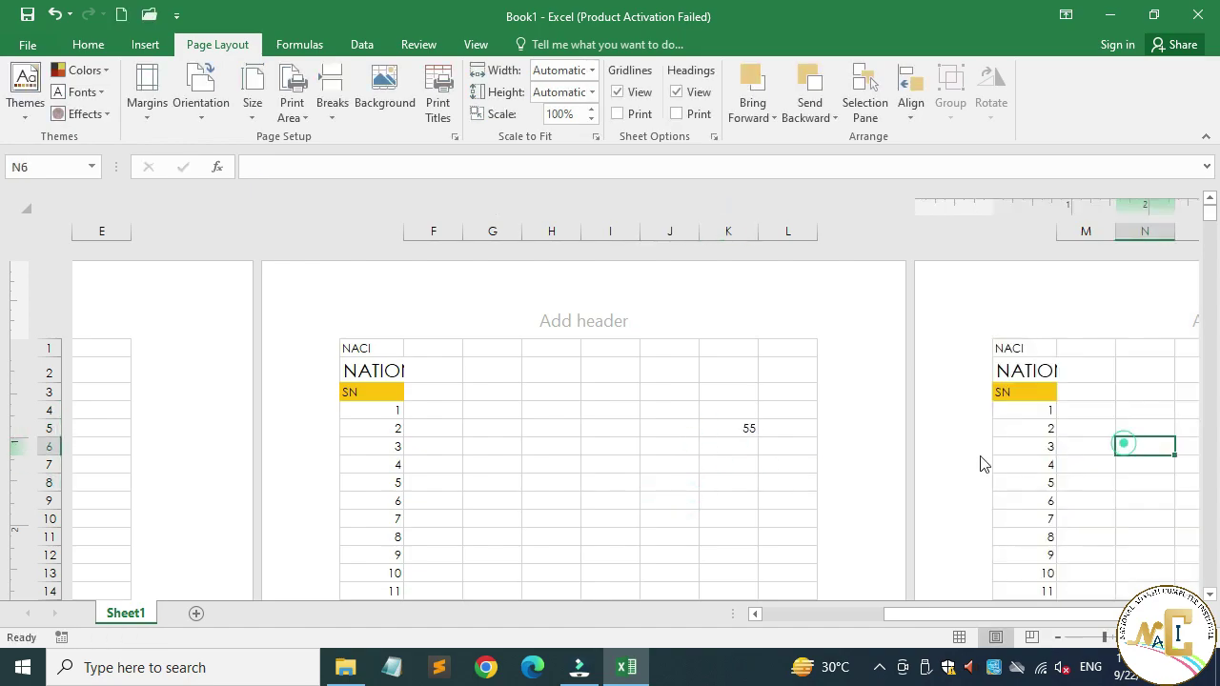
{"action": "left_click", "coordinate": [615, 477]}
{"action": "left_click", "coordinate": [1144, 429]}
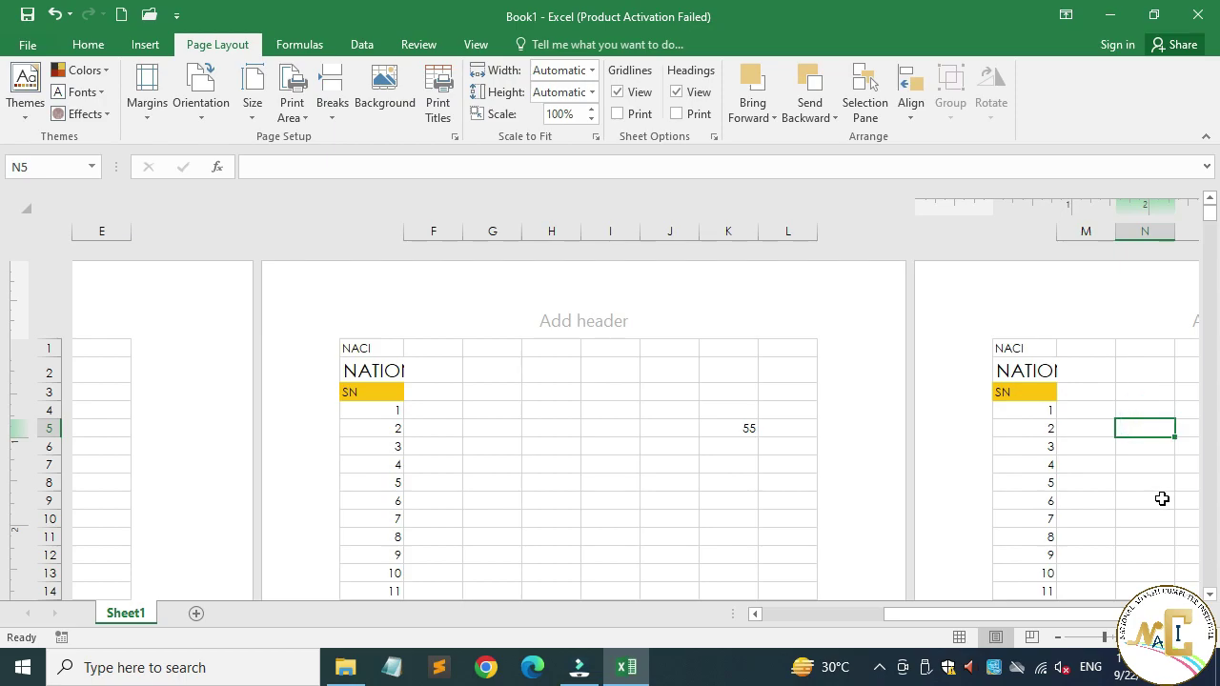
{"action": "type", "text": "564"}
{"action": "left_click", "coordinate": [708, 467]}
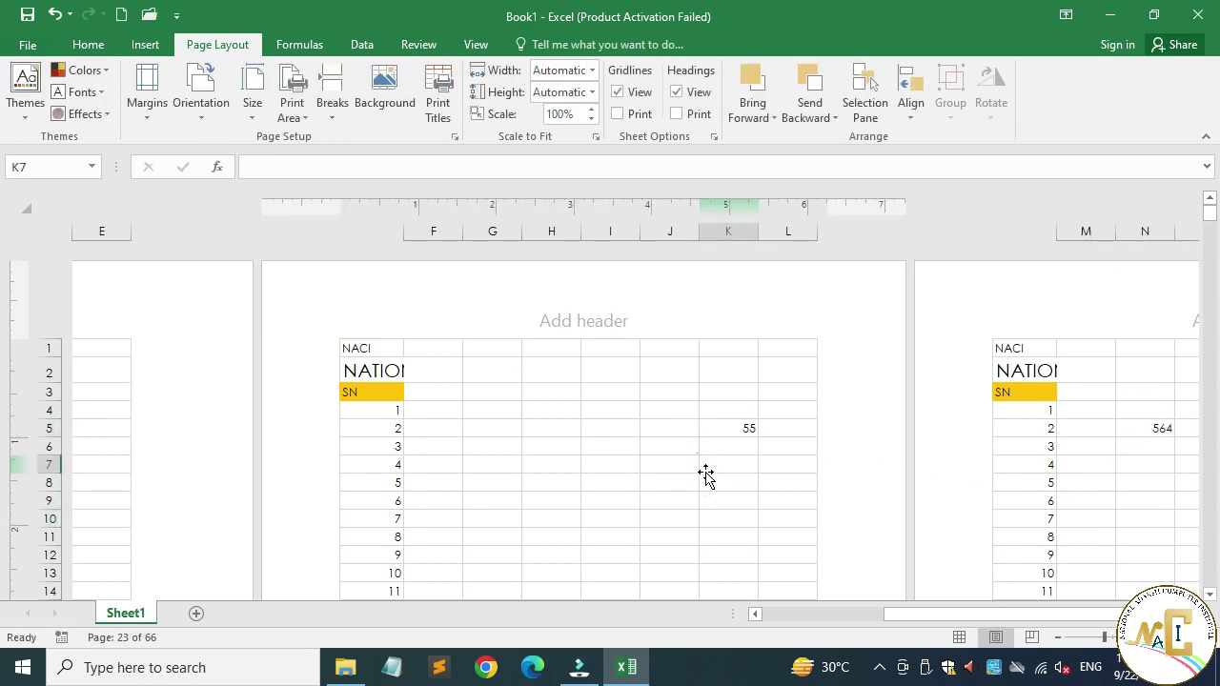
Move back along row 7 from column K to column A, checking the repeated titles on the way to the first page
{"action": "key", "text": "Left"}
{"action": "key", "text": "Left"}
{"action": "key", "text": "Left"}
{"action": "key", "text": "Left"}
{"action": "key", "text": "Left"}
{"action": "key", "text": "Left"}
{"action": "key", "text": "Left"}
{"action": "key", "text": "Left"}
{"action": "key", "text": "Left"}
{"action": "key", "text": "Left"}
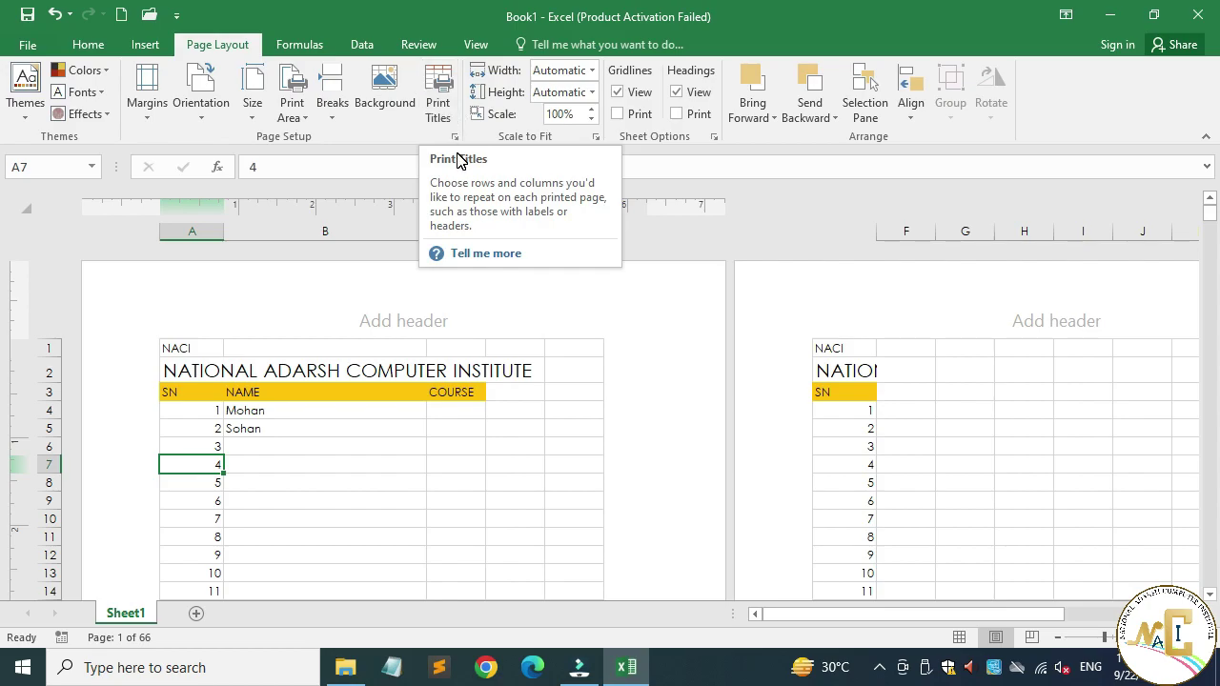
Clear both the rows to repeat at top and the columns to repeat at left from the print titles
{"action": "left_click", "coordinate": [439, 93]}
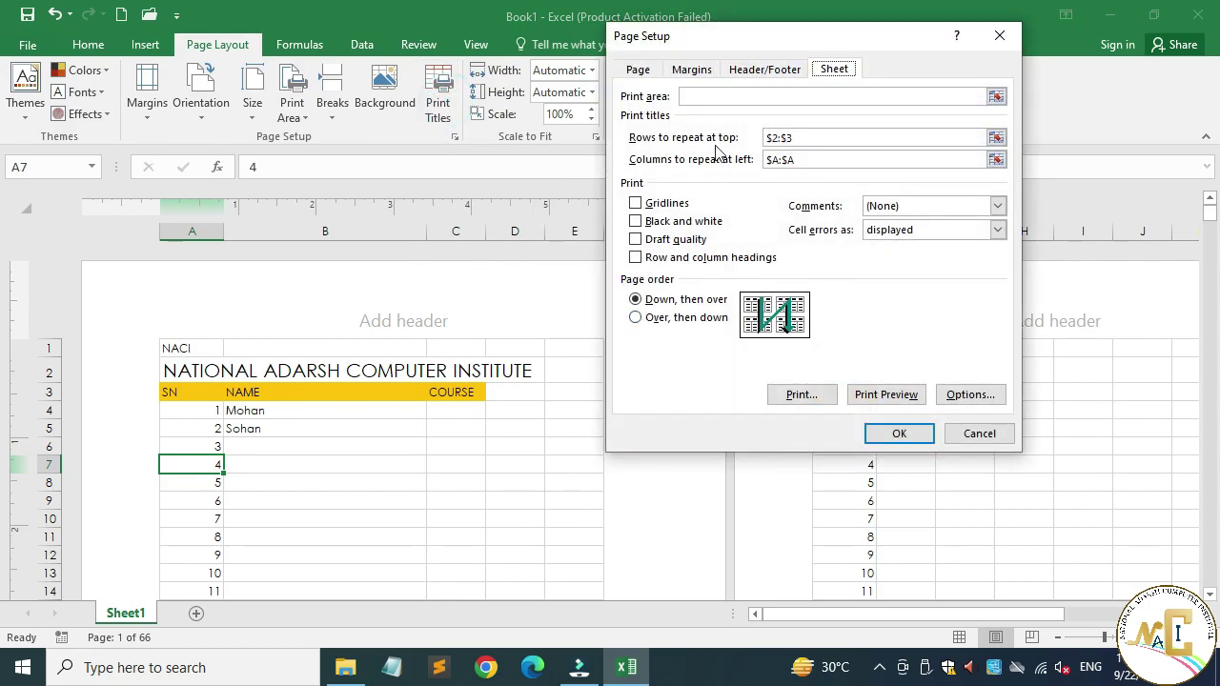
{"action": "left_click", "coordinate": [816, 141]}
{"action": "key", "text": "BackSpace"}
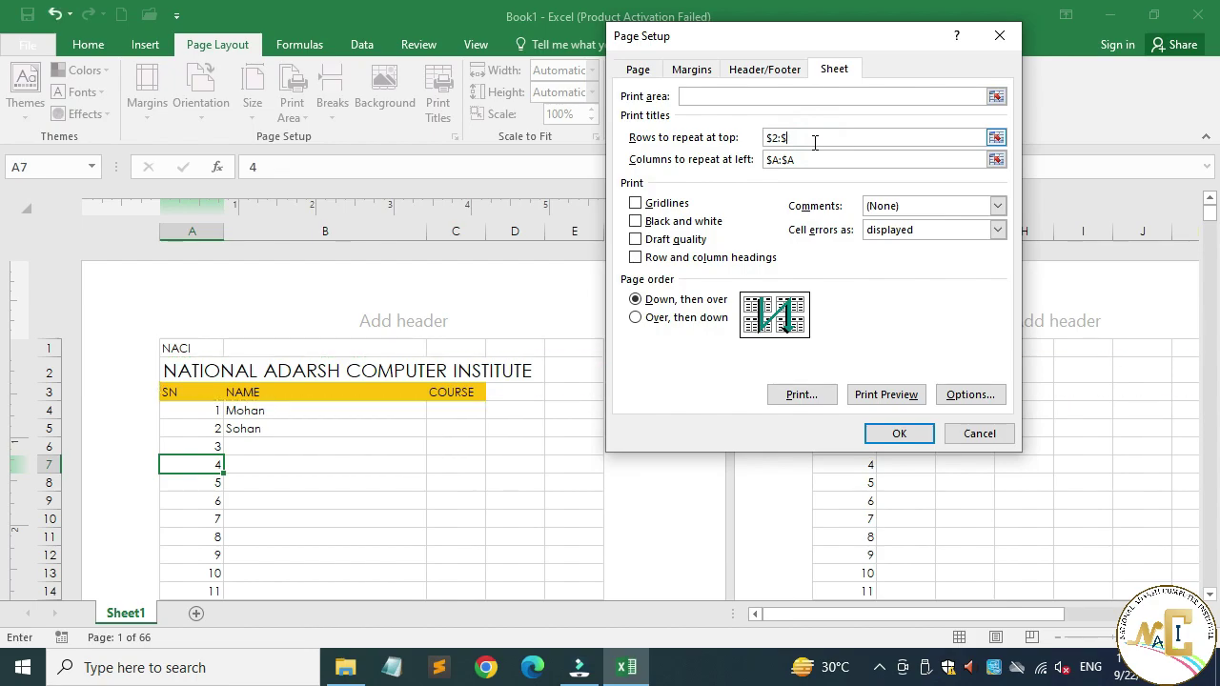
{"action": "key", "text": "BackSpace"}
{"action": "key", "text": "BackSpace"}
{"action": "left_click", "coordinate": [806, 160]}
{"action": "key", "text": "BackSpace"}
{"action": "key", "text": "BackSpace"}
{"action": "left_click", "coordinate": [899, 433]}
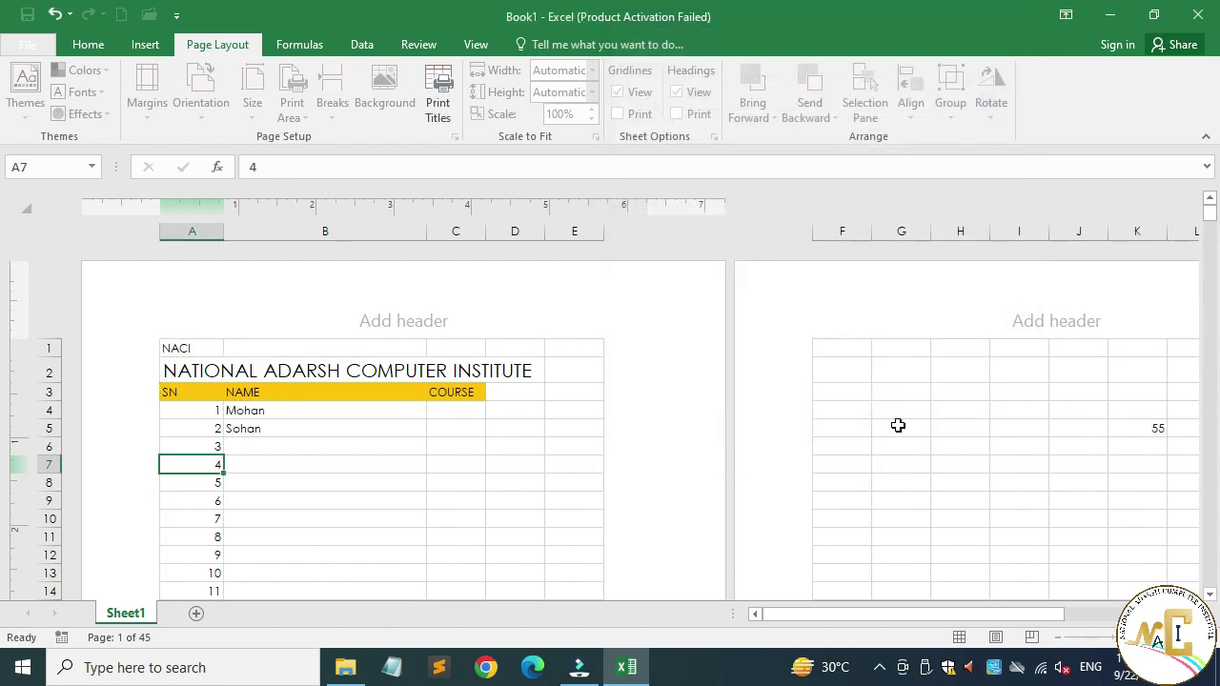
Examine the pages down column C for repeated heading rows, and return to the first page
{"action": "left_click", "coordinate": [432, 441]}
{"action": "key", "text": "Down"}
{"action": "key", "text": "Down"}
{"action": "key", "text": "Down"}
{"action": "key", "text": "Down"}
{"action": "key", "text": "Down"}
{"action": "key", "text": "Down"}
{"action": "key", "text": "Down"}
{"action": "key", "text": "Down"}
{"action": "key", "text": "Down"}
{"action": "key", "text": "Down"}
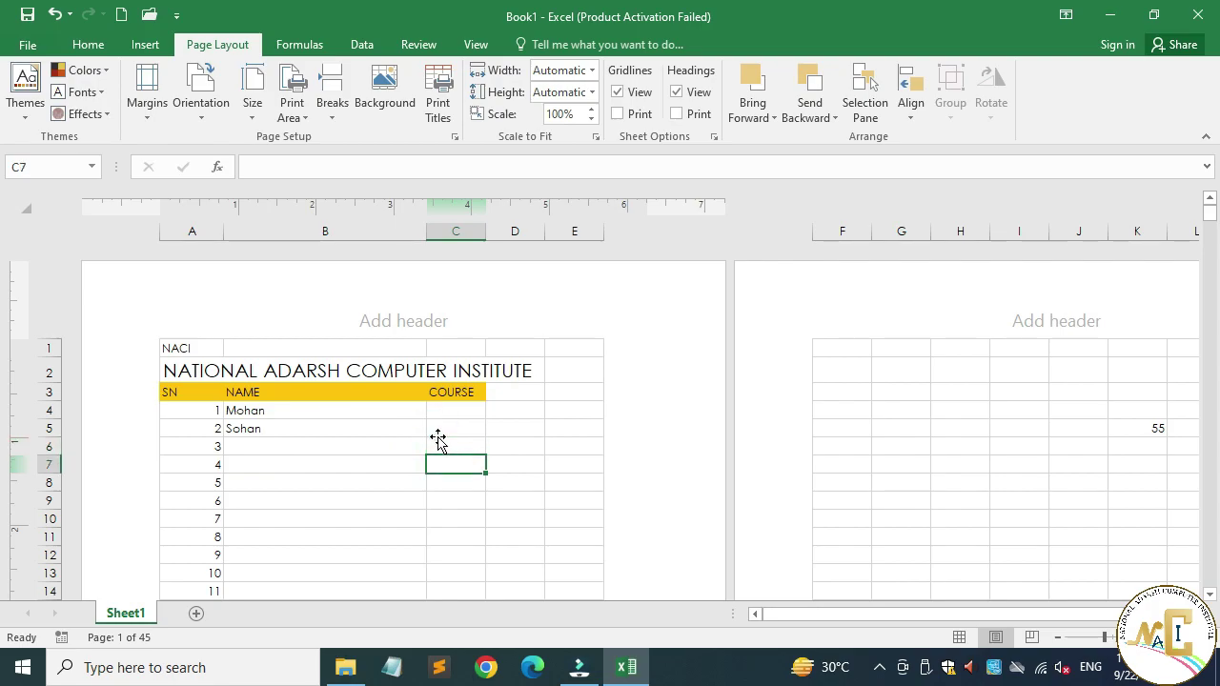
{"action": "key", "text": "Down"}
{"action": "key", "text": "Down"}
{"action": "key", "text": "Down"}
{"action": "key", "text": "Down"}
{"action": "key", "text": "Down"}
{"action": "key", "text": "Down"}
{"action": "key", "text": "Down"}
{"action": "key", "text": "Down"}
{"action": "key", "text": "Down"}
{"action": "key", "text": "Down"}
{"action": "key", "text": "Down"}
{"action": "key", "text": "Down"}
{"action": "key", "text": "Down"}
{"action": "key", "text": "Down"}
{"action": "key", "text": "Down"}
{"action": "key", "text": "Down"}
{"action": "key", "text": "Down"}
{"action": "key", "text": "Down"}
{"action": "key", "text": "Down"}
{"action": "key", "text": "Down"}
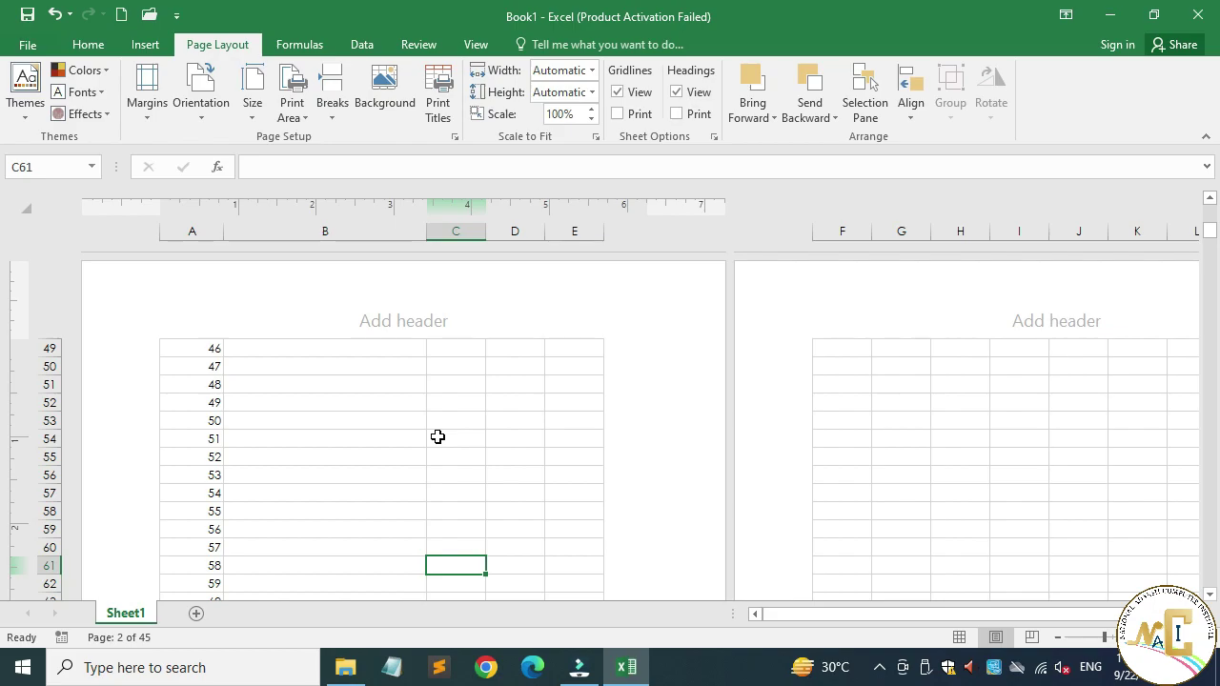
{"action": "scroll", "coordinate": [673, 360], "scroll_direction": "up", "scroll_amount": 18}
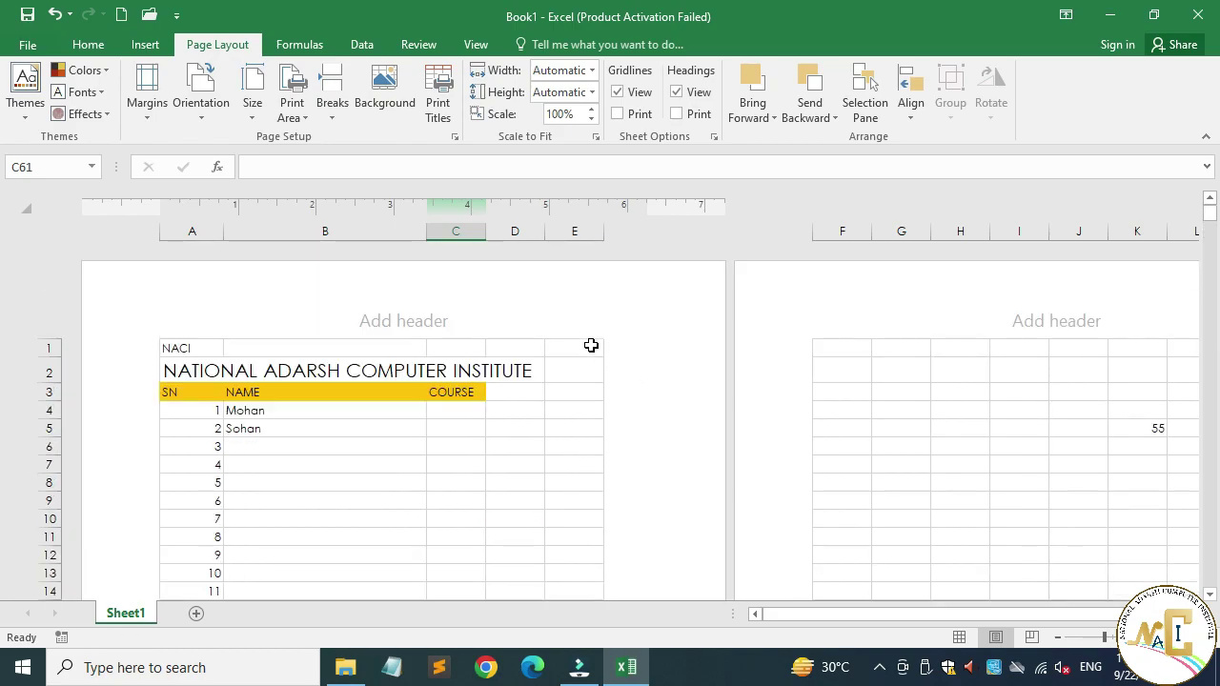
Add the headings DURATION, FEE and CITY in cells D3, E3 and F3
{"action": "left_click", "coordinate": [496, 425]}
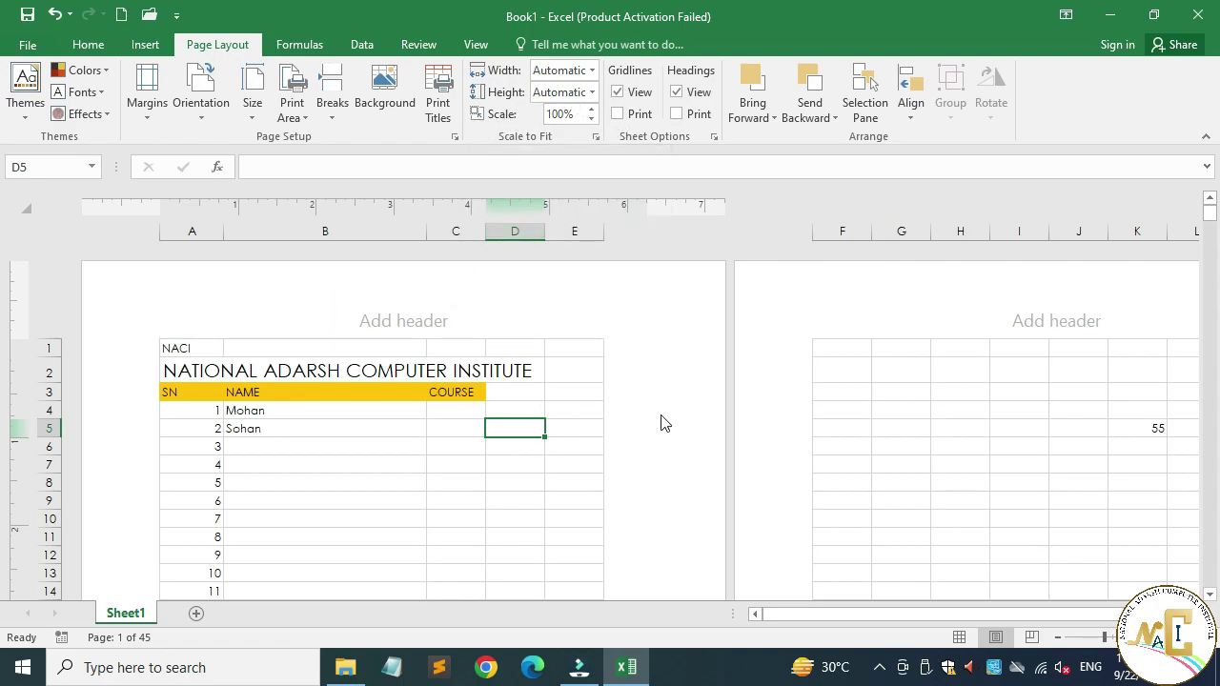
{"action": "left_click", "coordinate": [522, 392]}
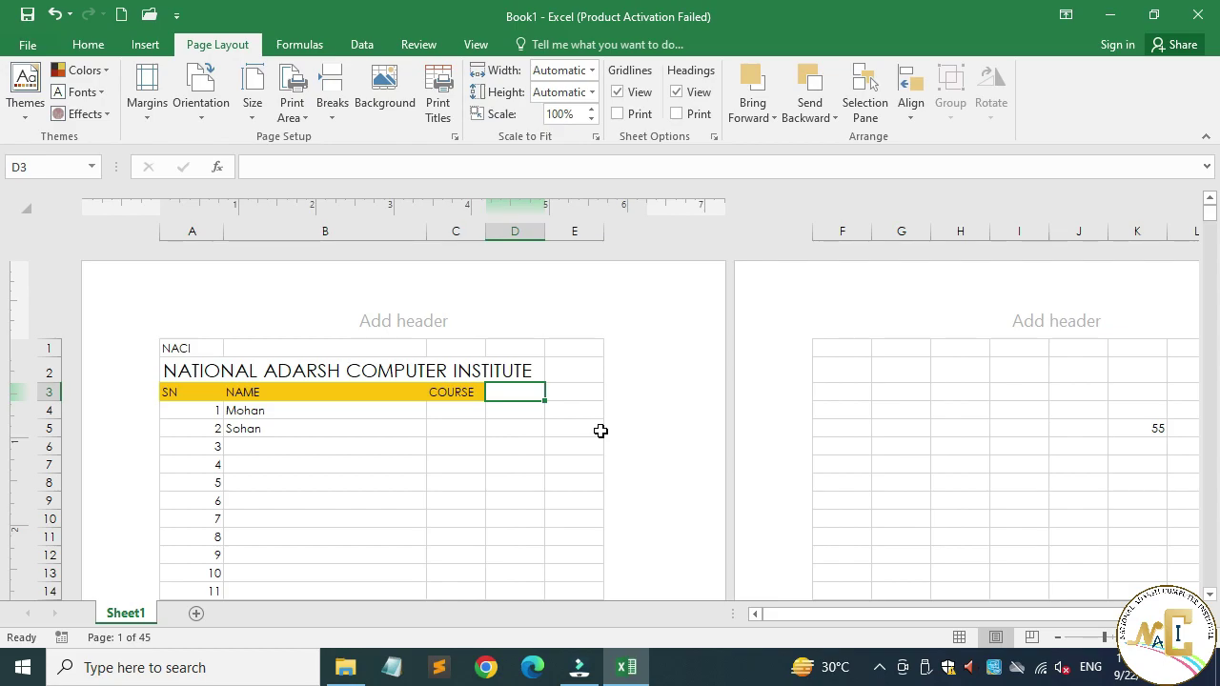
{"action": "type", "text": "D"}
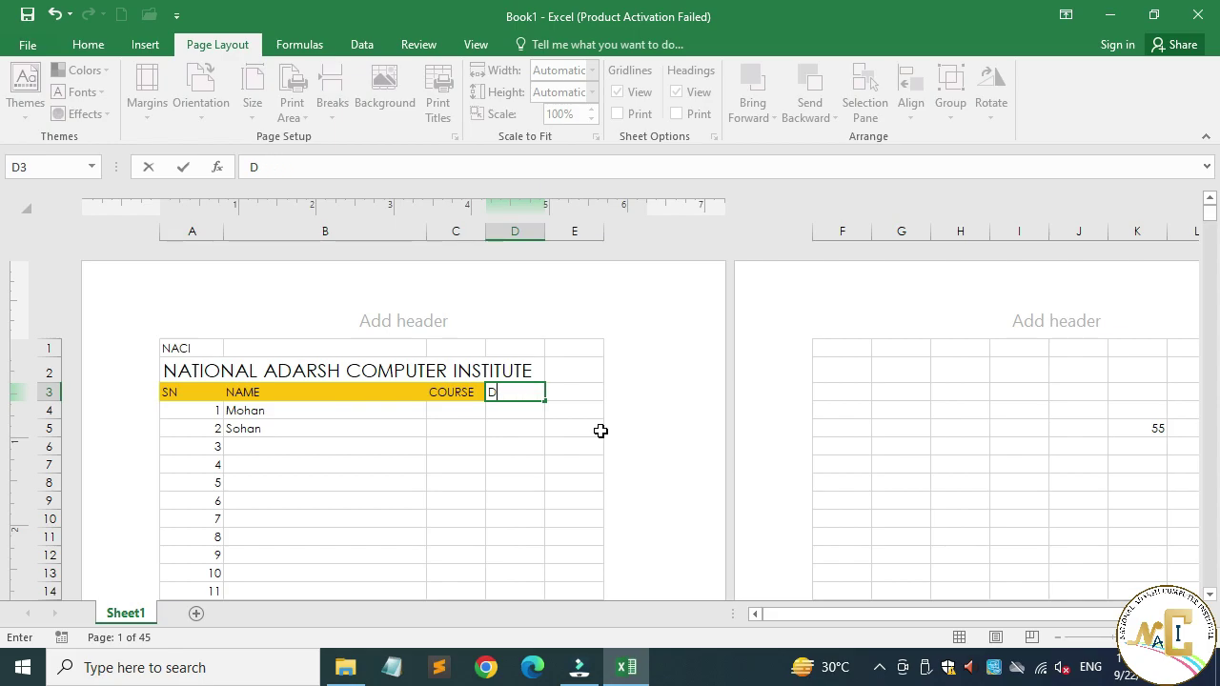
{"action": "type", "text": "URATION"}
{"action": "key", "text": "Tab"}
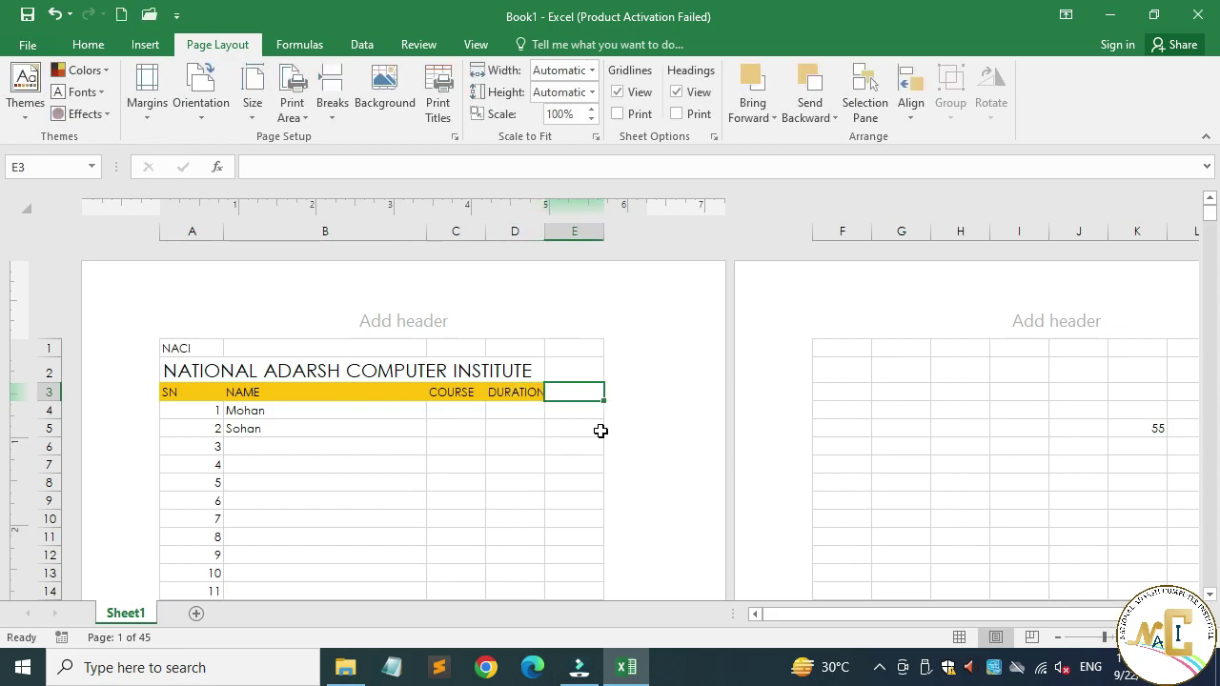
{"action": "type", "text": "FEE"}
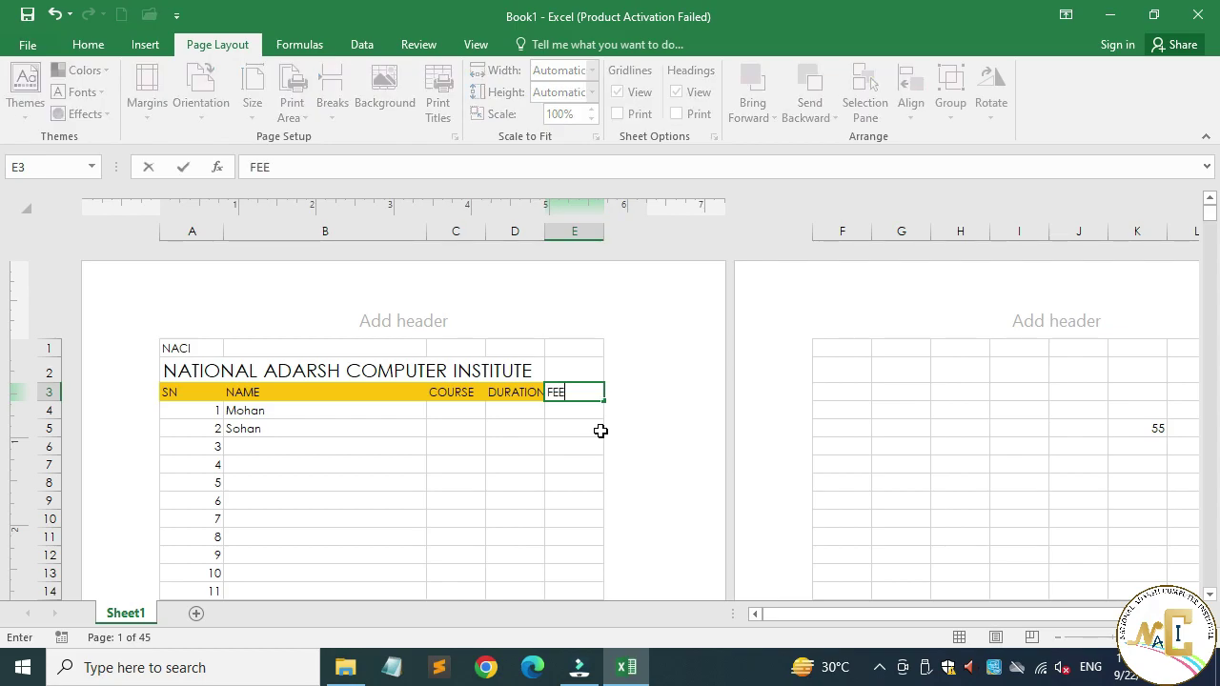
{"action": "key", "text": "Tab"}
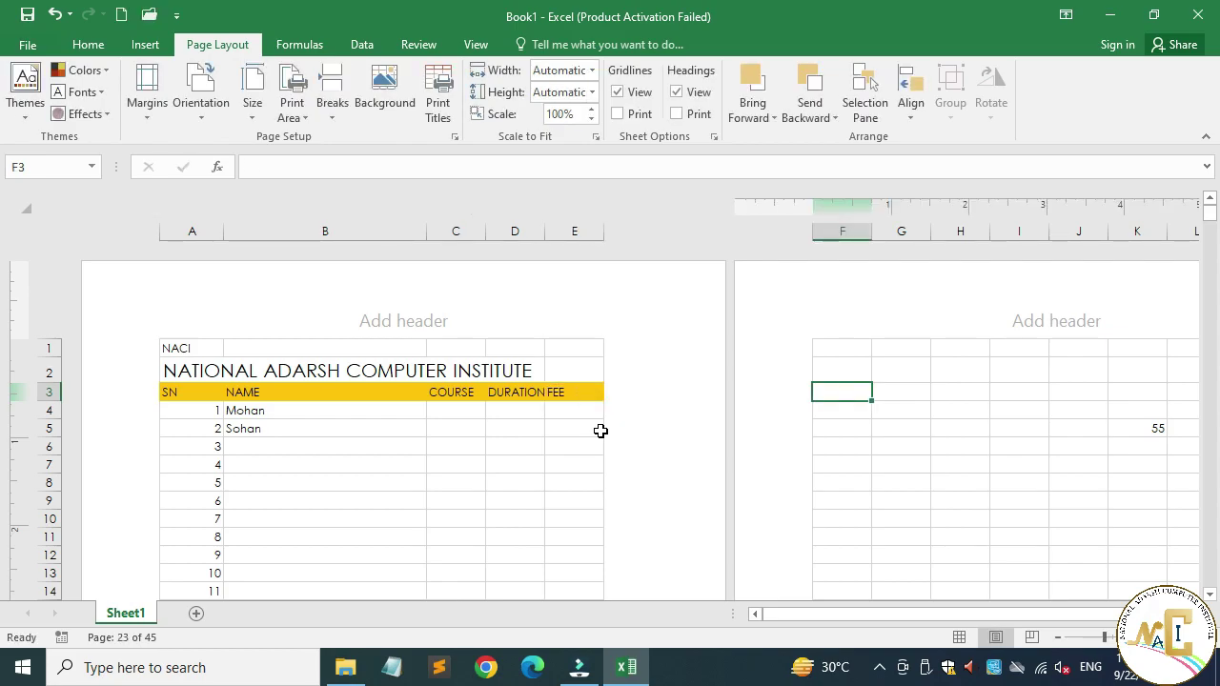
{"action": "type", "text": "CITY"}
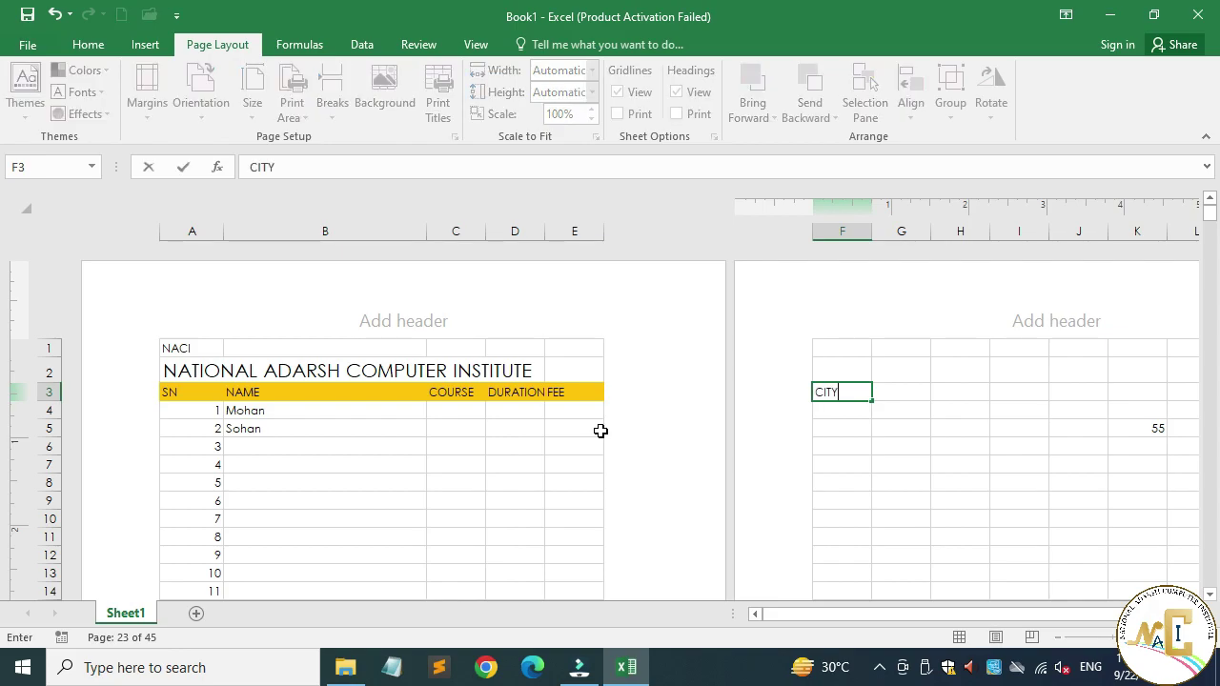
{"action": "key", "text": "Return"}
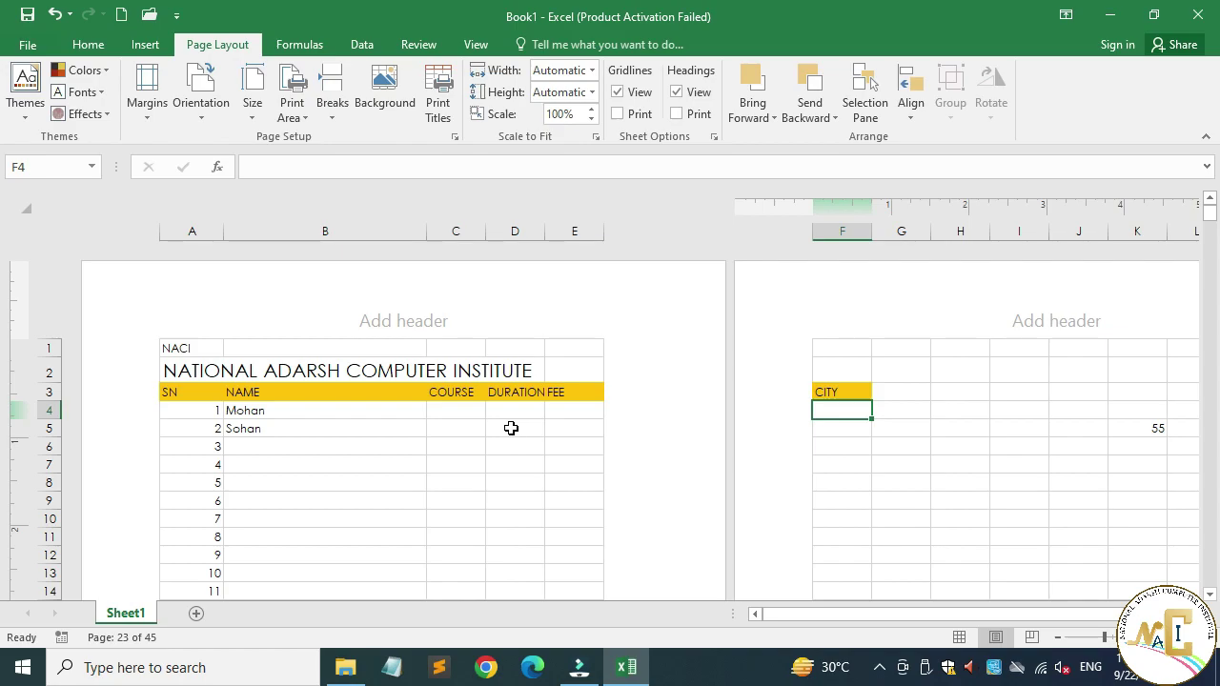
Set the page margins to the Narrow preset
{"action": "left_click", "coordinate": [456, 440]}
{"action": "left_click", "coordinate": [149, 107]}
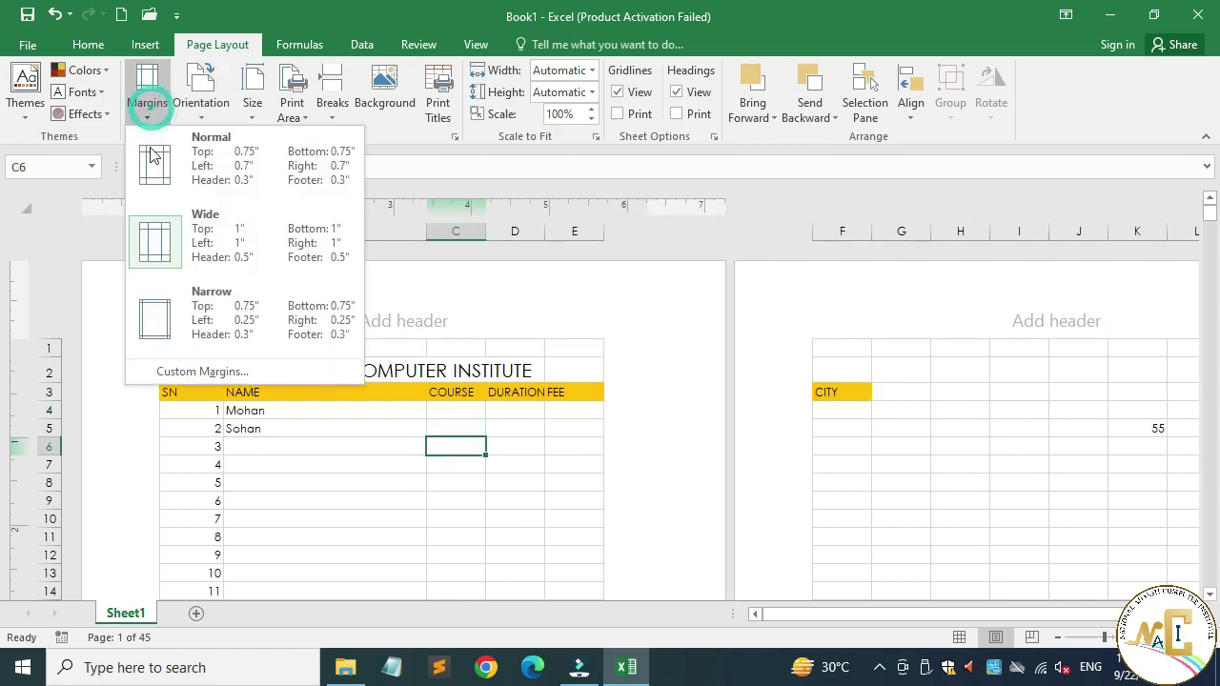
{"action": "left_click", "coordinate": [175, 310]}
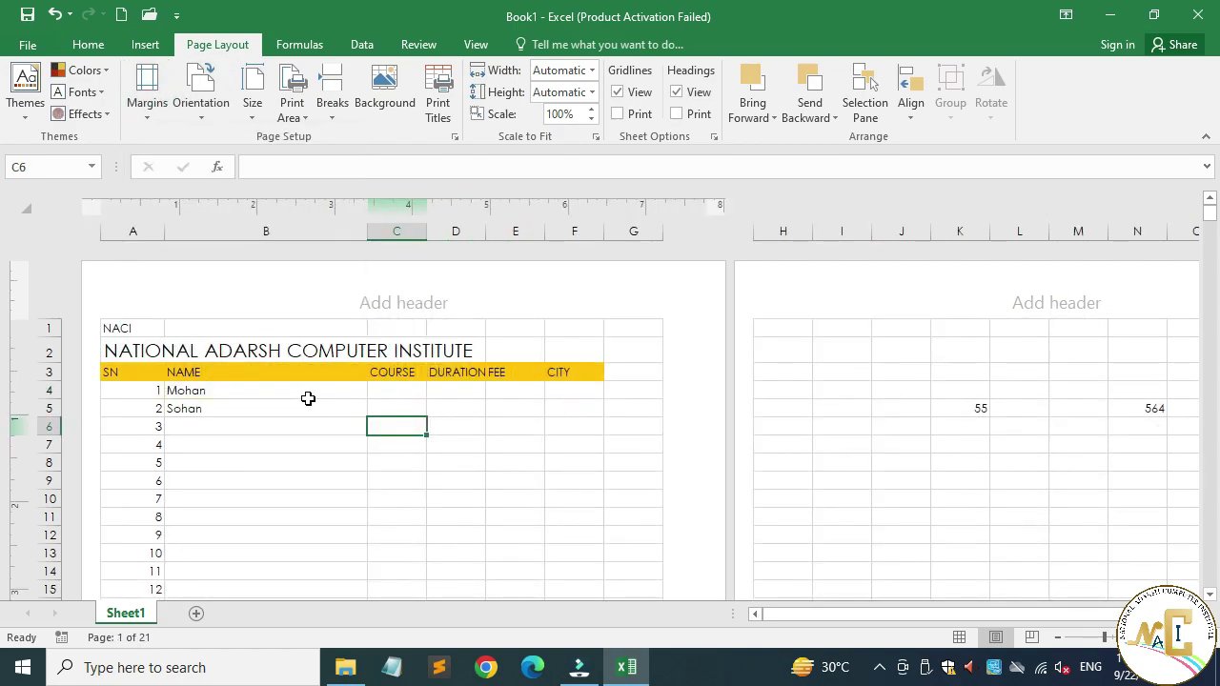
Add the headings AADHAAR in G3 and CONTACT in H3, and widen column G to roughly twice its width
{"action": "left_click", "coordinate": [635, 377]}
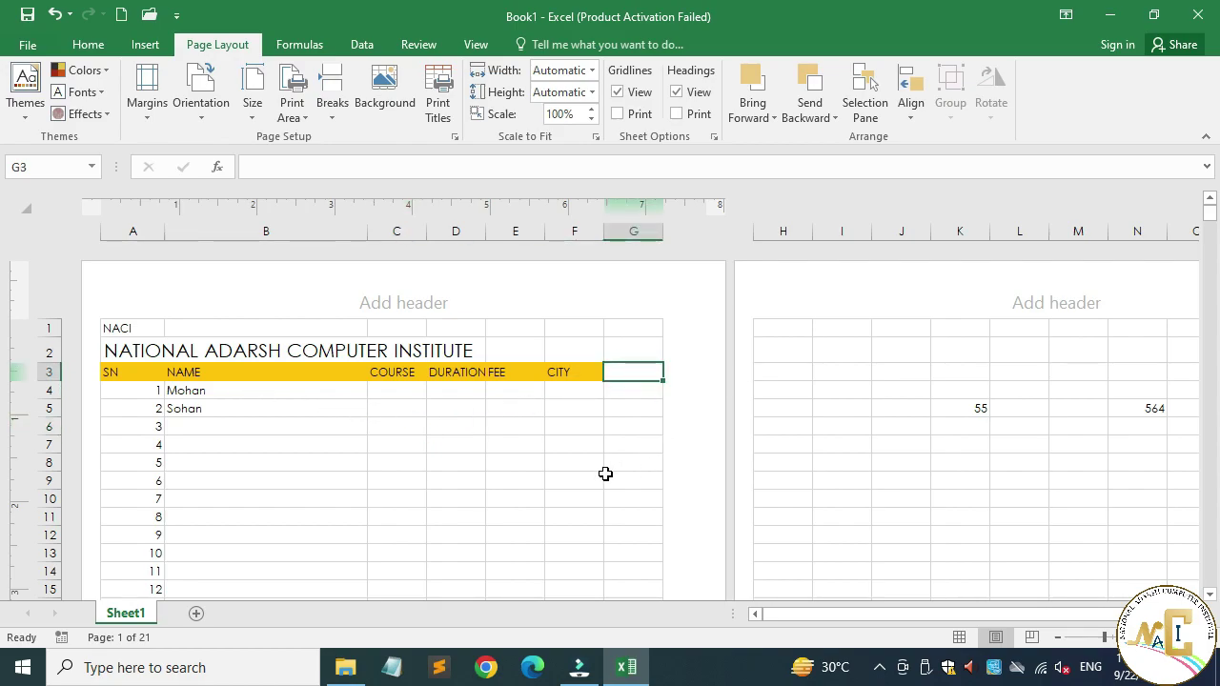
{"action": "type", "text": "DD"}
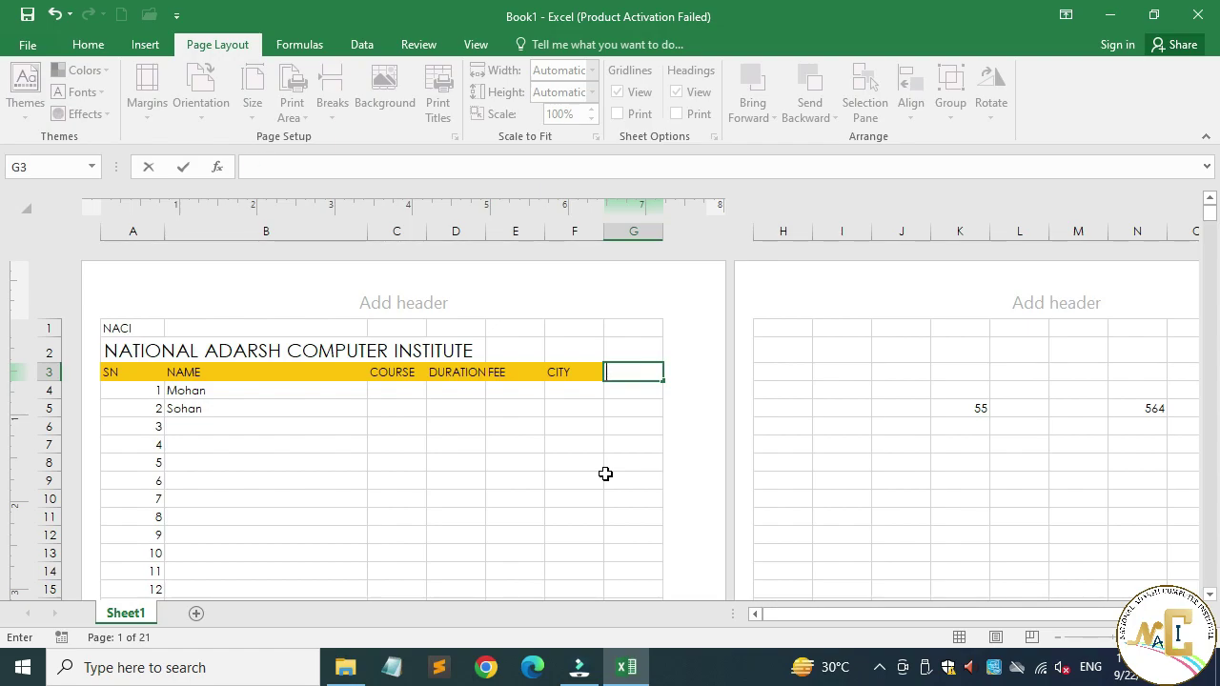
{"action": "type", "text": "DHAAR"}
{"action": "key", "text": "Tab"}
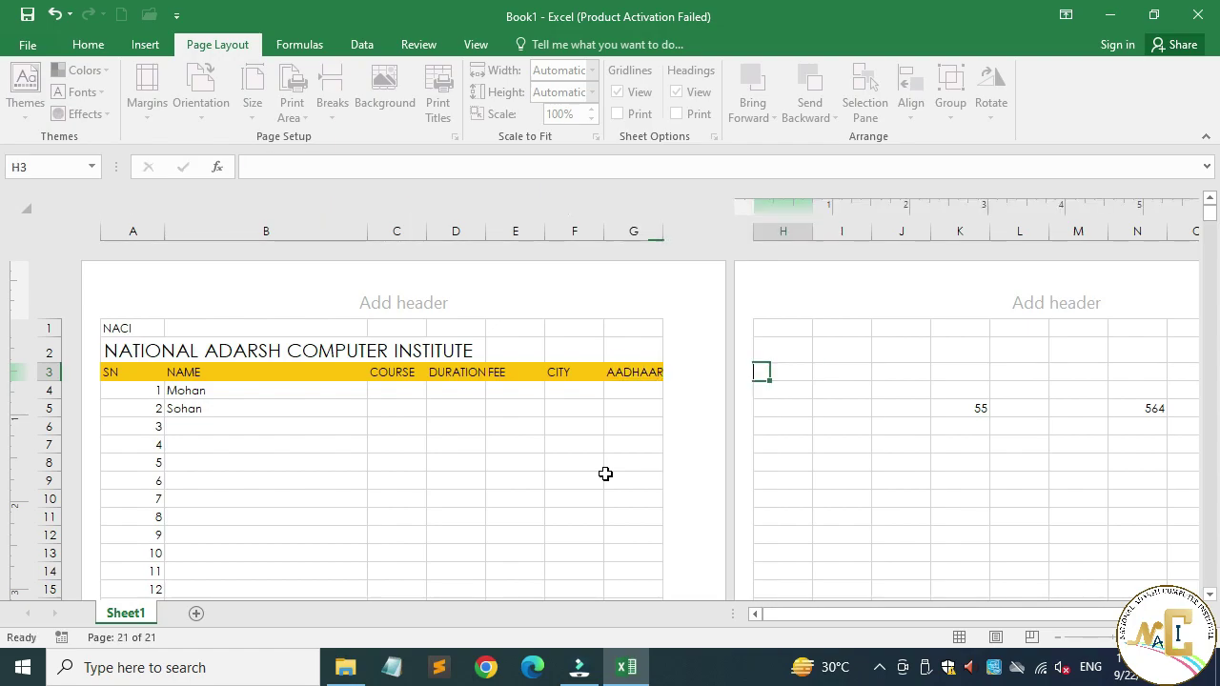
{"action": "type", "text": "CONTACT"}
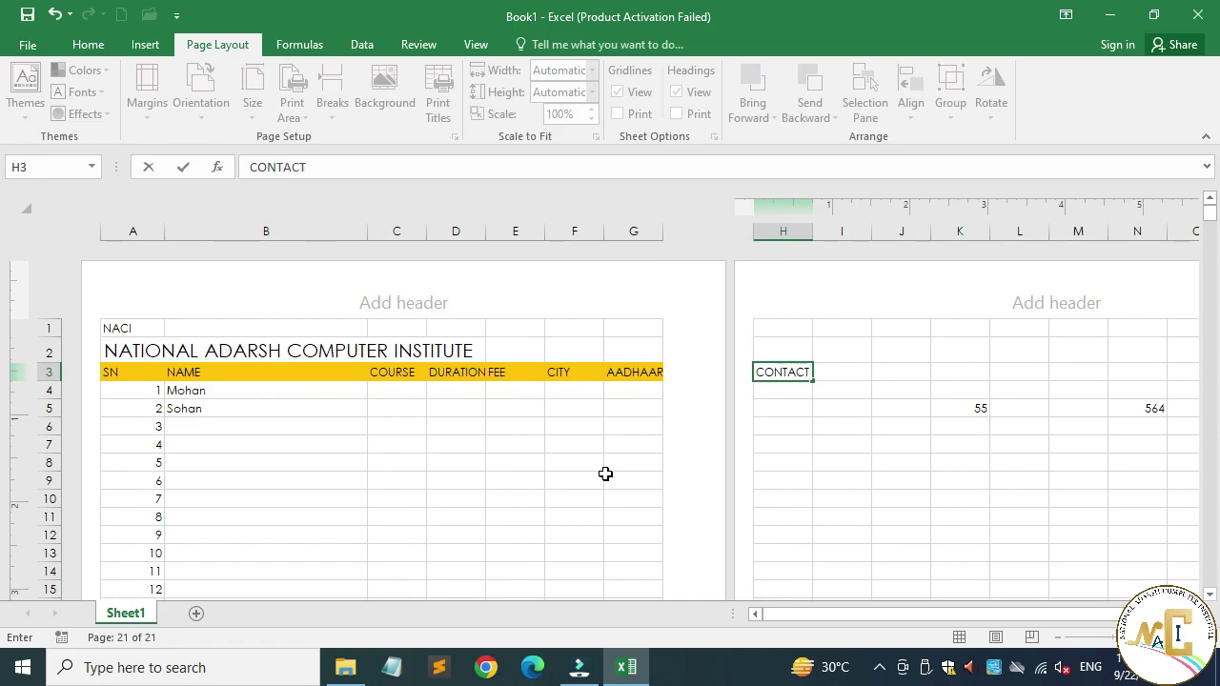
{"action": "key", "text": "Return"}
{"action": "key", "text": "Up"}
{"action": "left_click", "coordinate": [538, 459]}
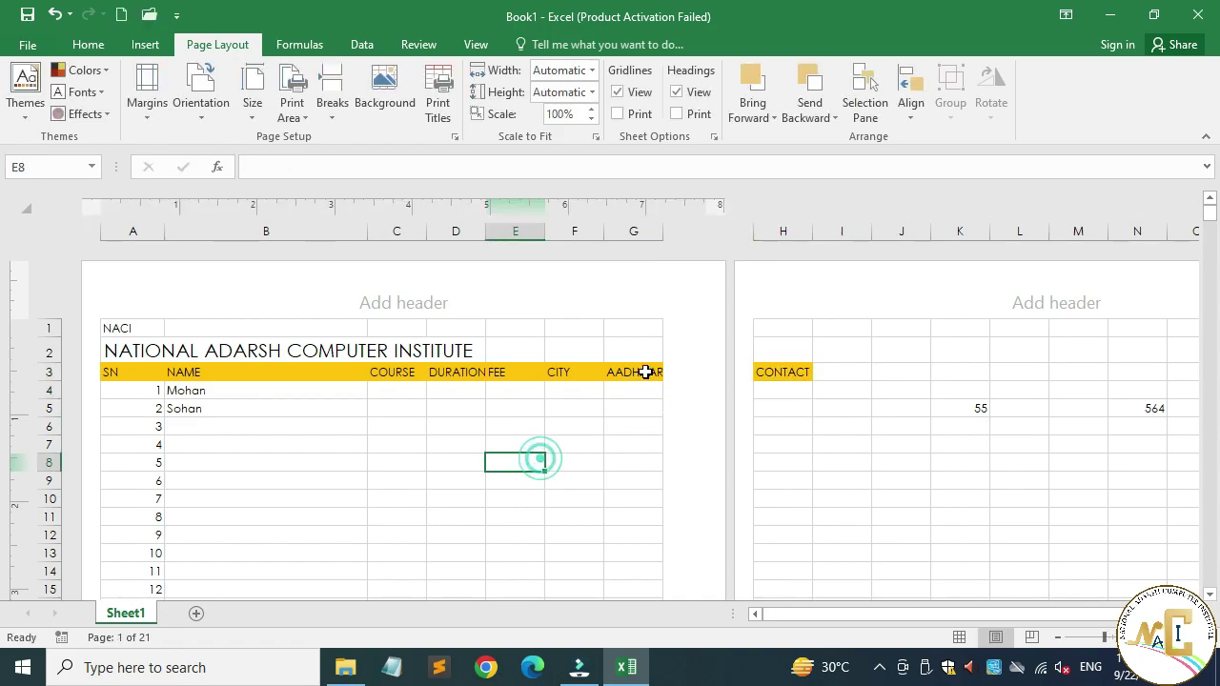
{"action": "left_click_drag", "start_coordinate": [663, 231], "coordinate": [717, 234]}
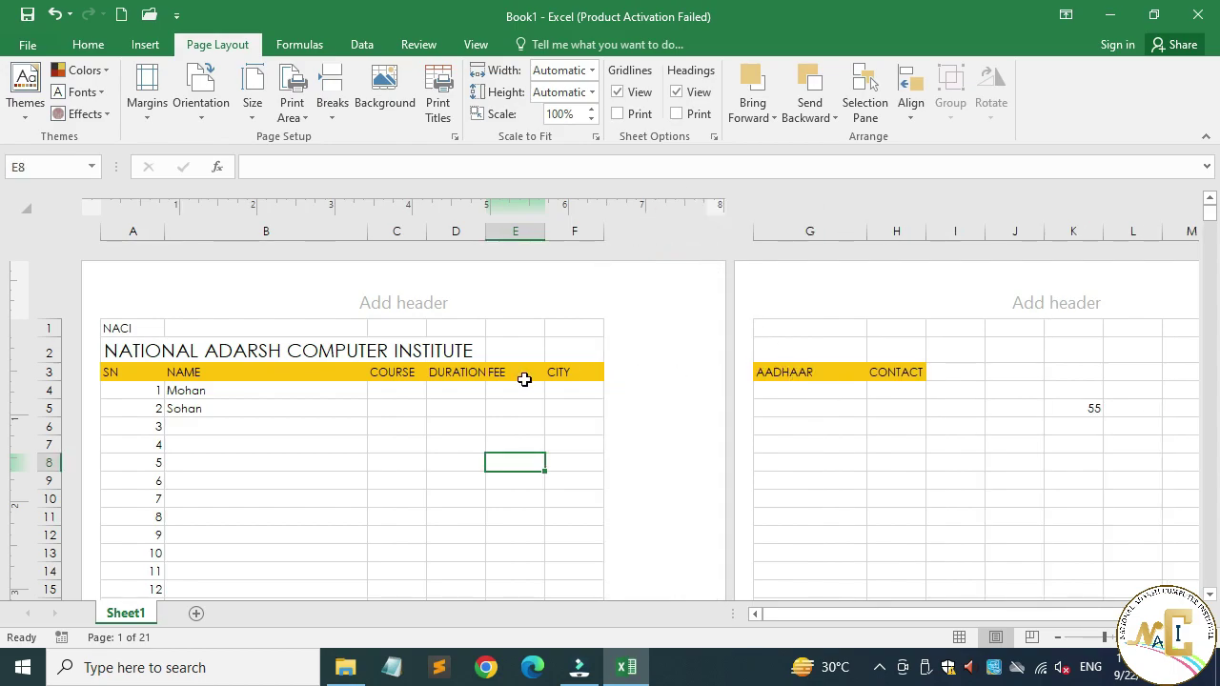
{"action": "left_click", "coordinate": [518, 408]}
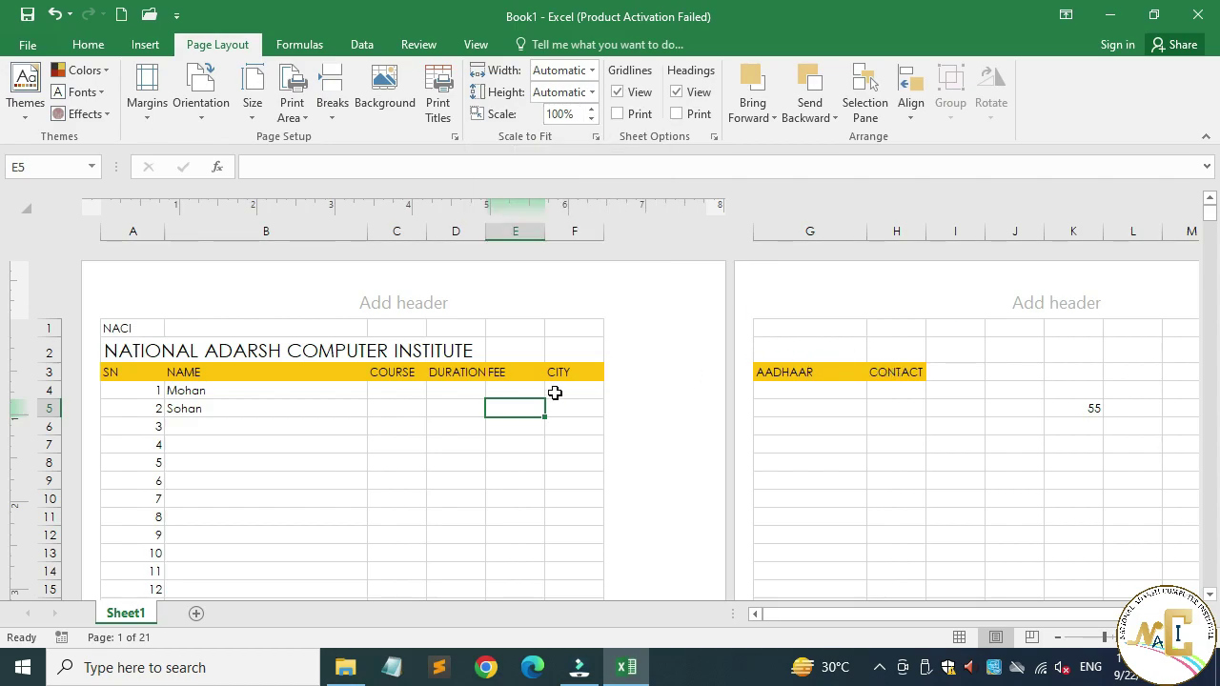
Try a print scale of 80% and select the table to check whether it fits on the first page
{"action": "left_click", "coordinate": [591, 118]}
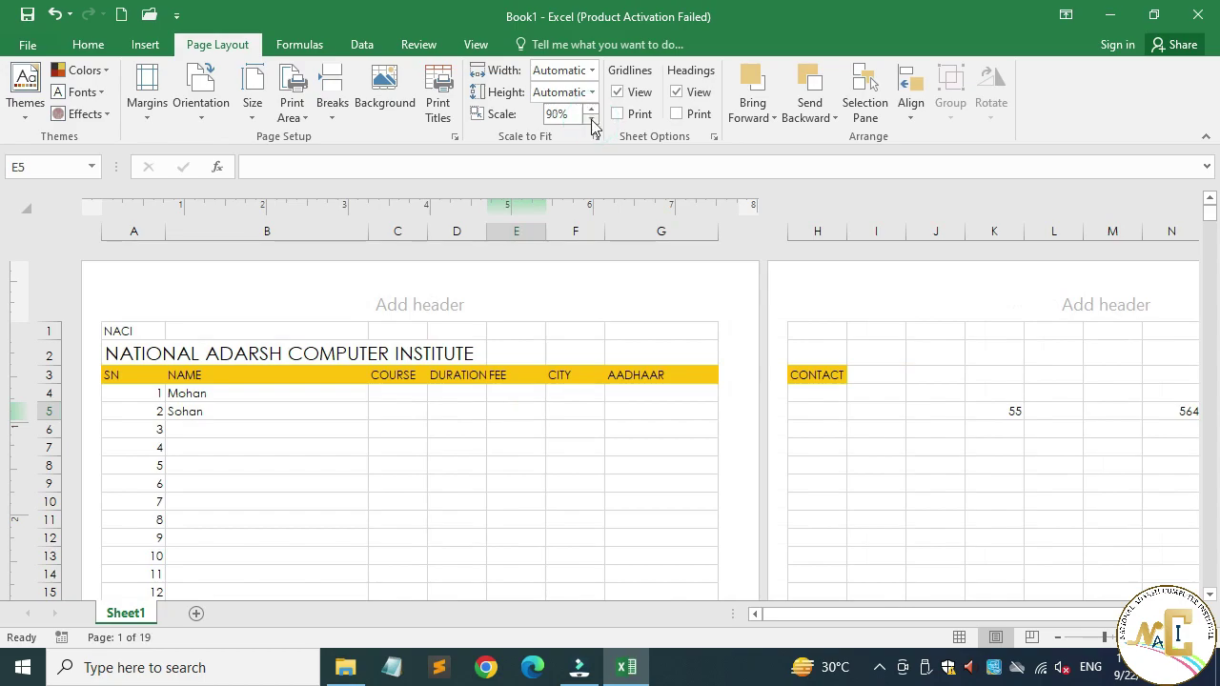
{"action": "left_click", "coordinate": [591, 118]}
{"action": "left_click", "coordinate": [591, 118]}
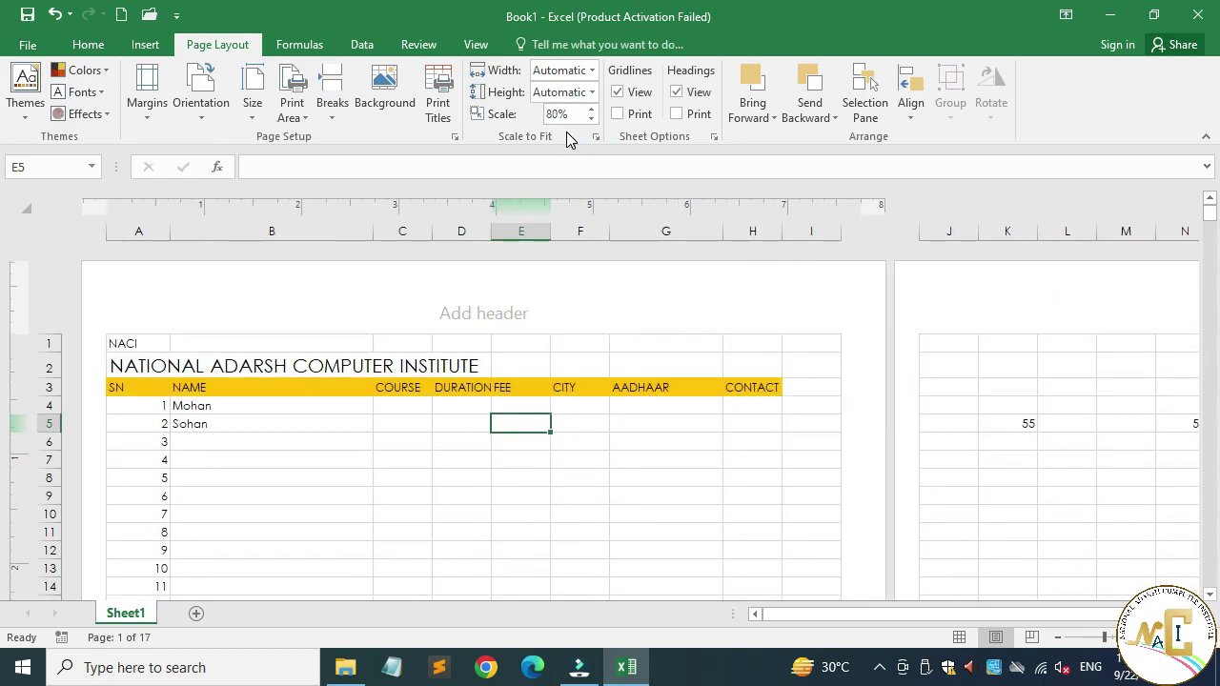
{"action": "left_click_drag", "start_coordinate": [120, 369], "coordinate": [760, 448]}
{"action": "left_click", "coordinate": [796, 408]}
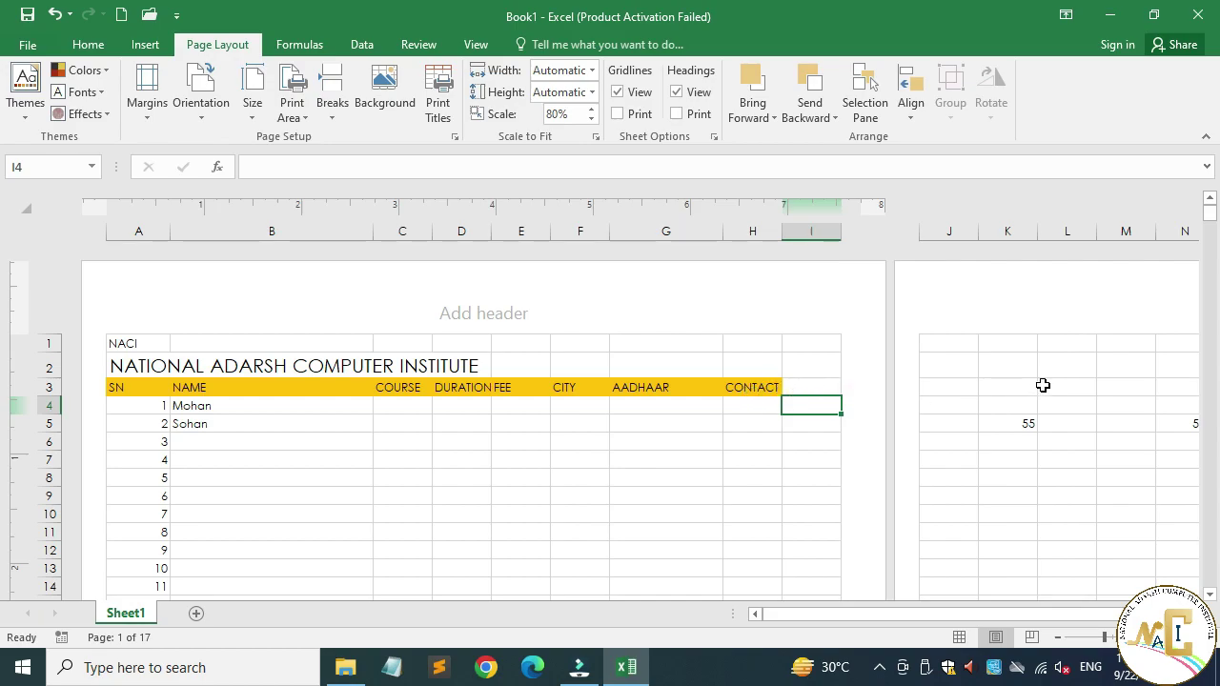
Try print scales between 75% and 95%, and settle on 85%
{"action": "left_click", "coordinate": [591, 120]}
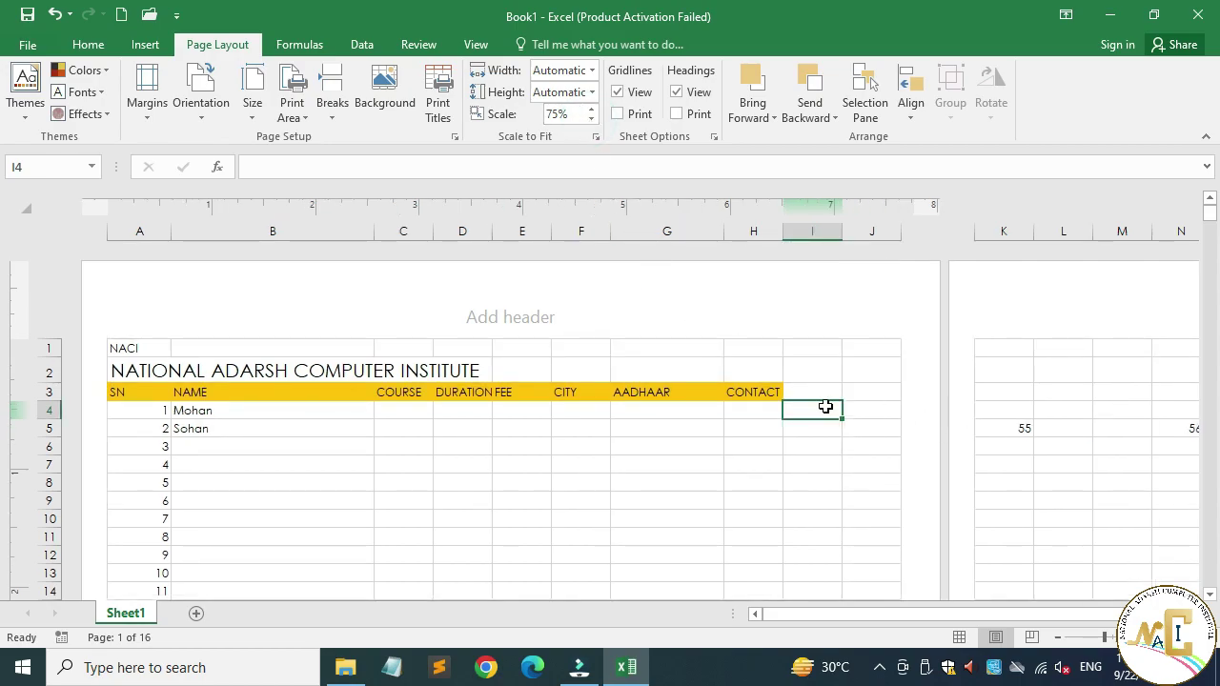
{"action": "left_click", "coordinate": [591, 110]}
{"action": "left_click", "coordinate": [591, 111]}
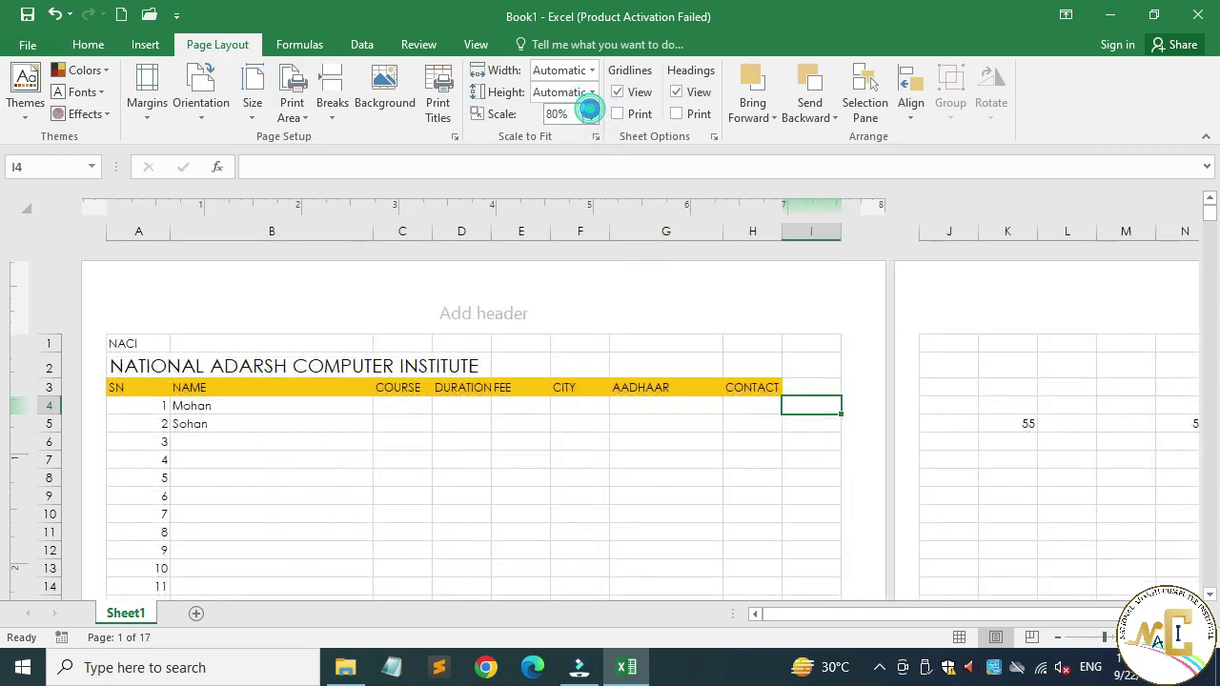
{"action": "left_click", "coordinate": [591, 111]}
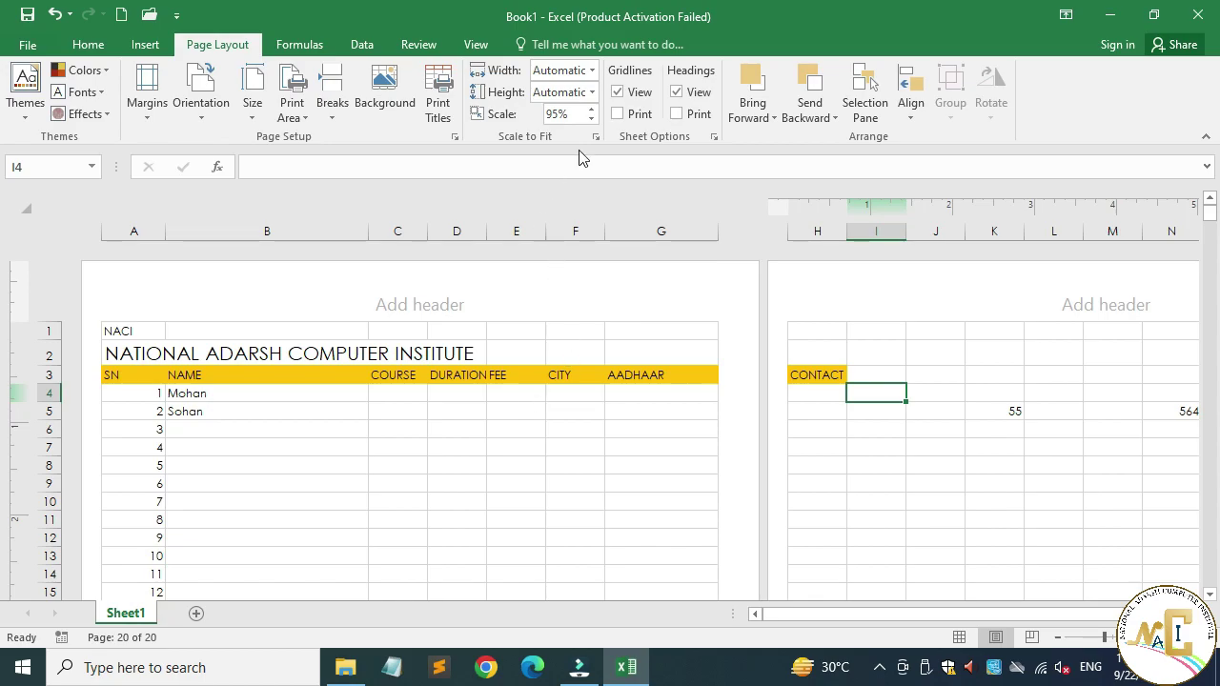
{"action": "left_click", "coordinate": [591, 118]}
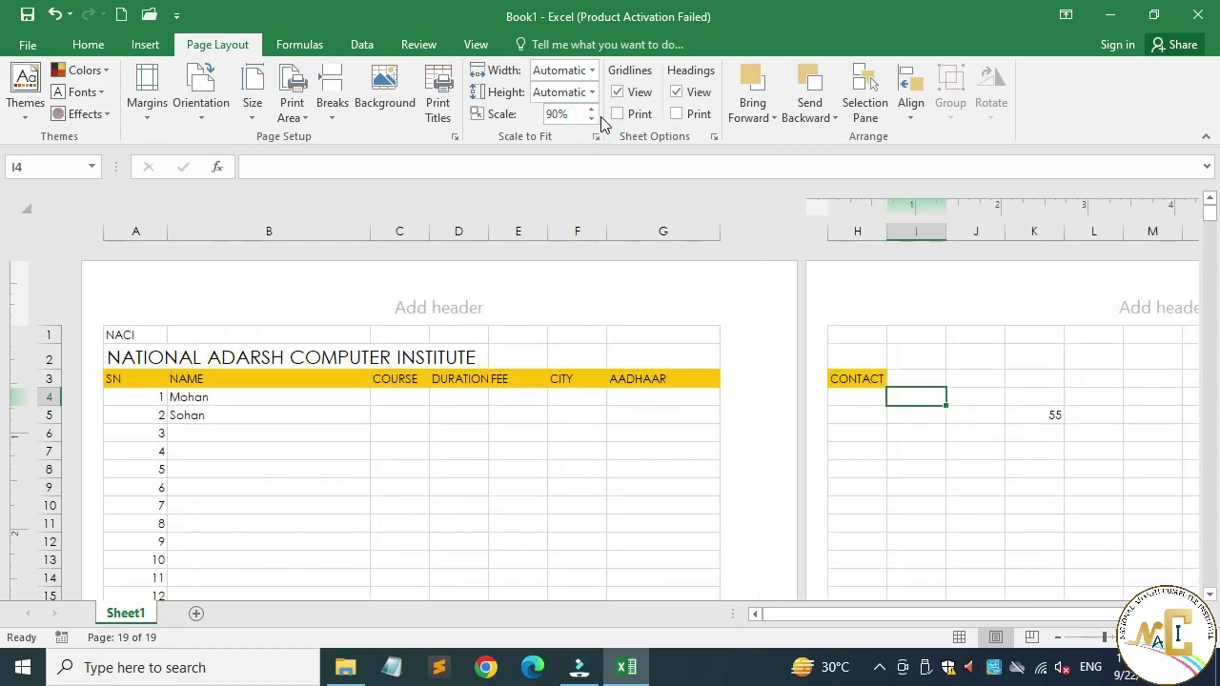
{"action": "left_click", "coordinate": [591, 118]}
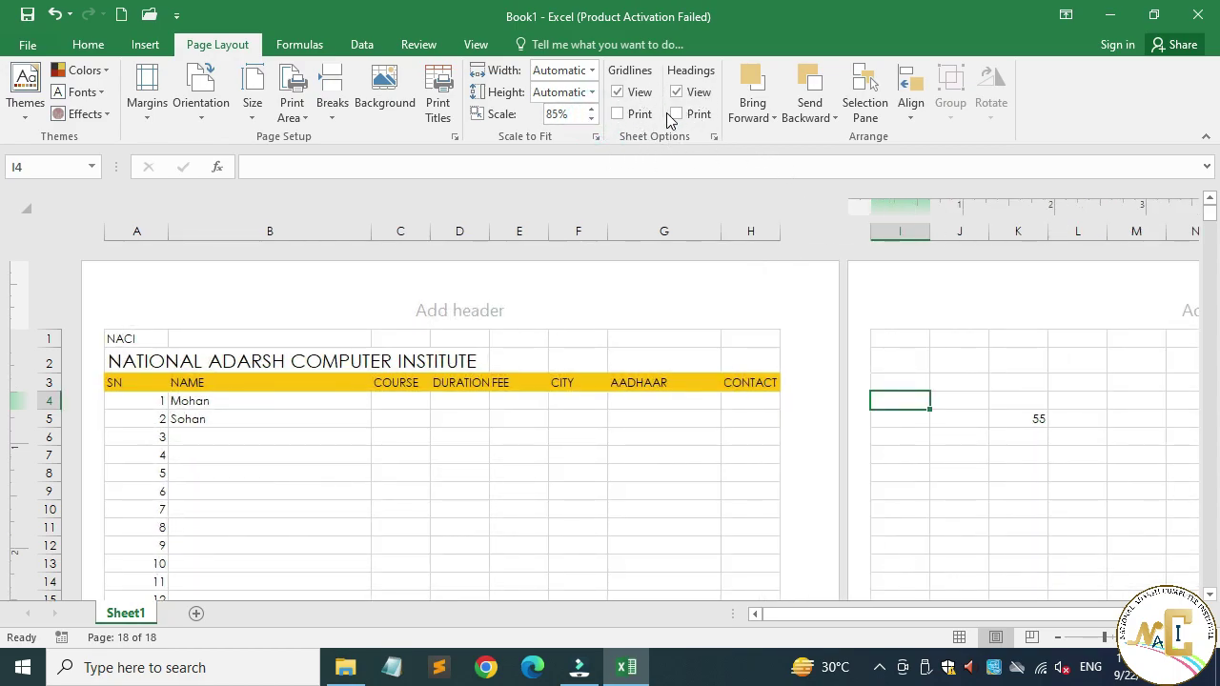
Hide the worksheet gridlines on screen and show them again
{"action": "left_click_drag", "start_coordinate": [272, 438], "coordinate": [276, 473]}
{"action": "left_click", "coordinate": [396, 492]}
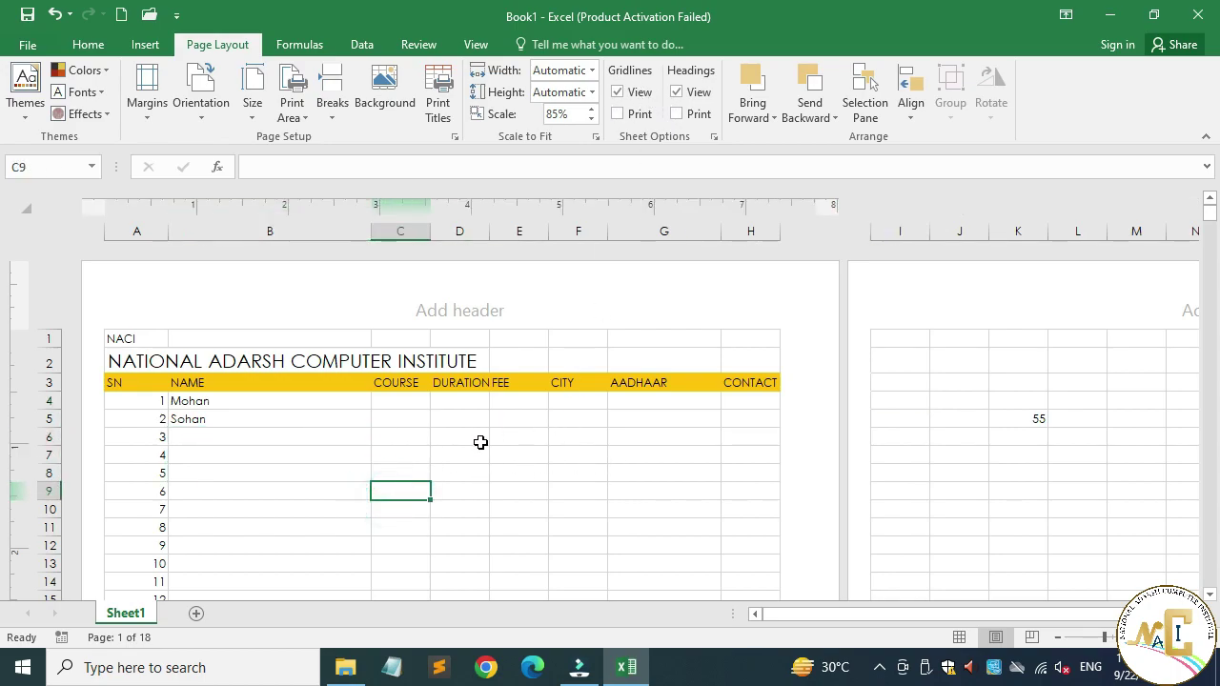
{"action": "left_click", "coordinate": [642, 97]}
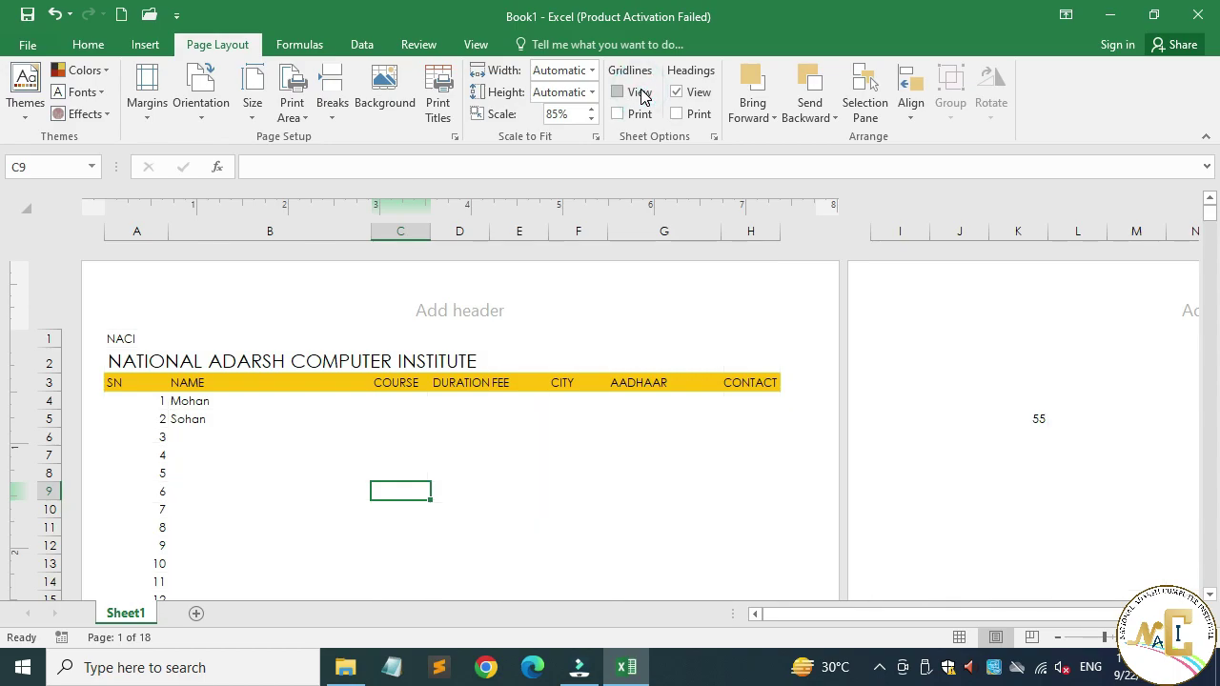
{"action": "left_click", "coordinate": [643, 96]}
{"action": "left_click", "coordinate": [642, 95]}
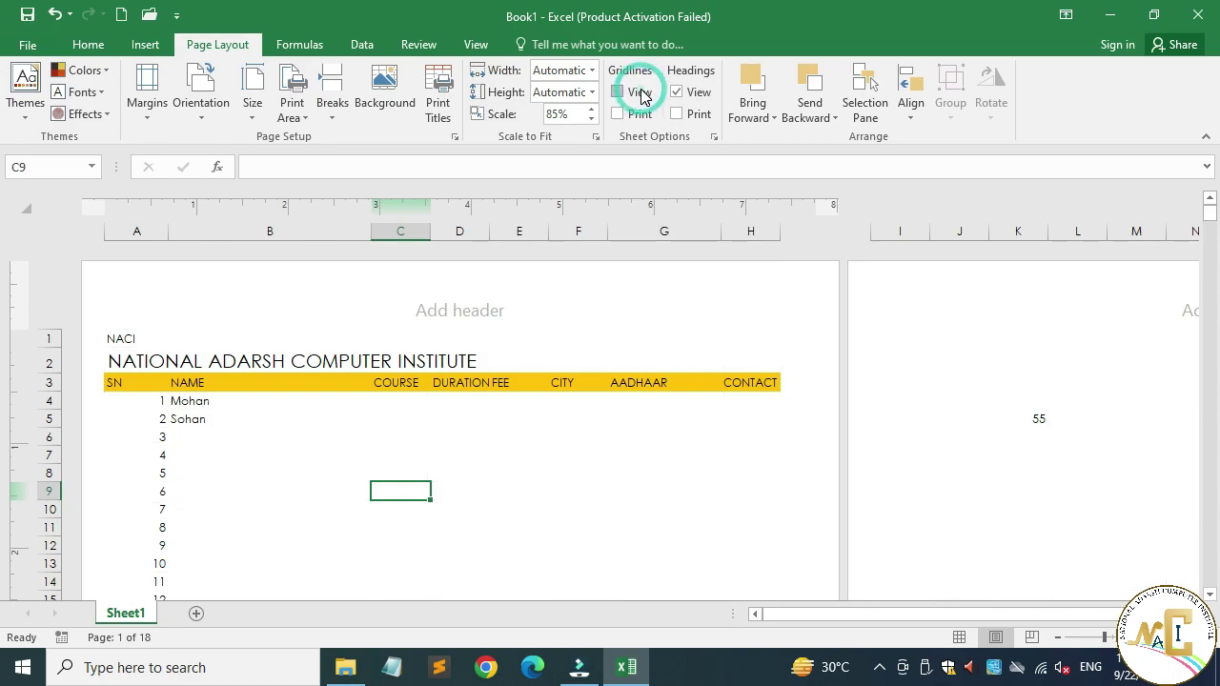
{"action": "left_click", "coordinate": [641, 95]}
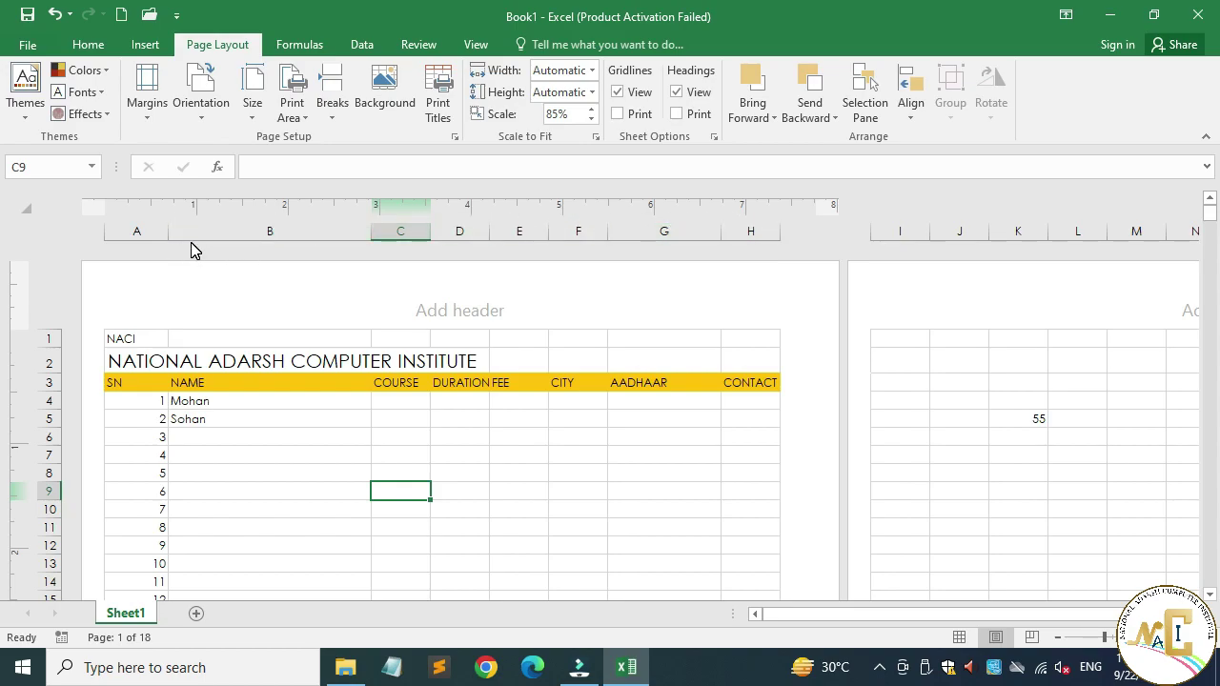
Hide the row and column headings on screen and show them again
{"action": "left_click", "coordinate": [705, 94]}
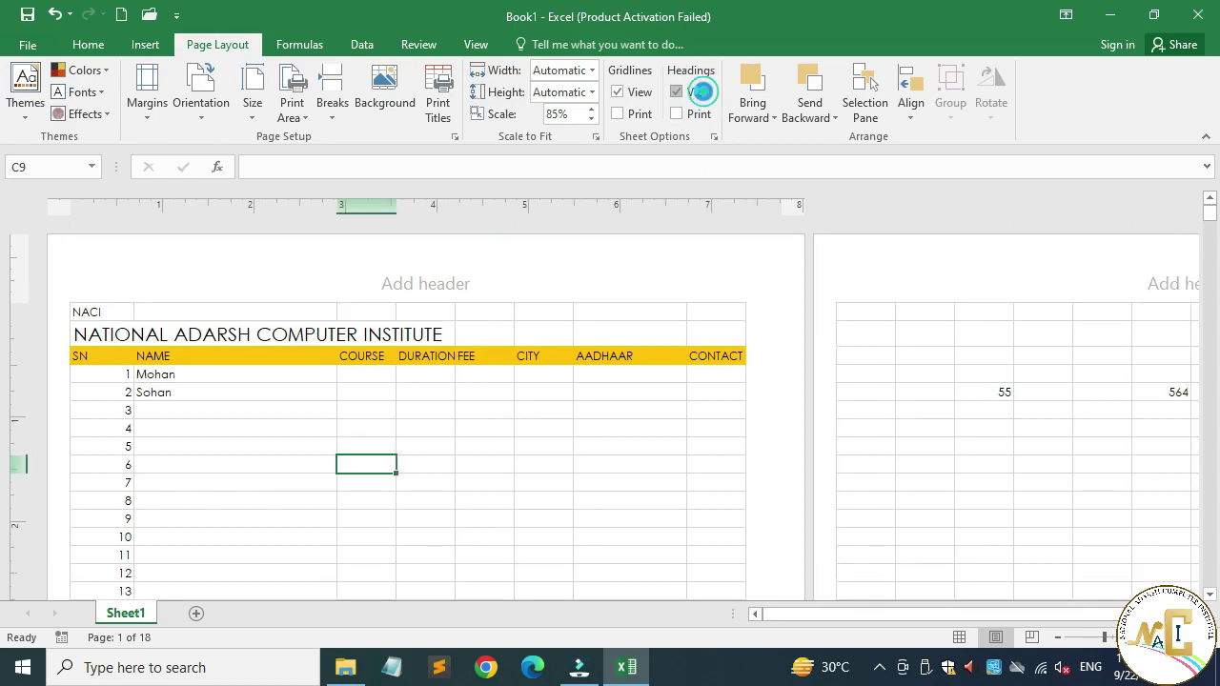
{"action": "left_click", "coordinate": [704, 93]}
{"action": "left_click", "coordinate": [705, 94]}
{"action": "left_click", "coordinate": [705, 94]}
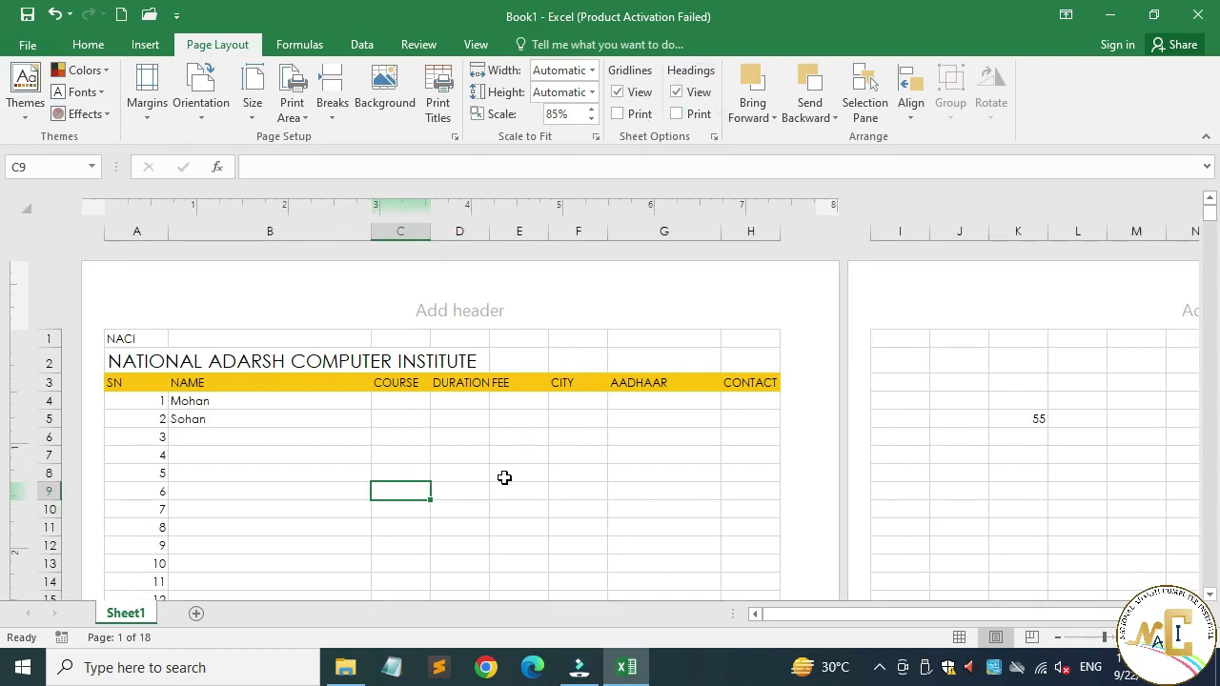
Enable gridline printing, comparing the print preview before and after, and print the active sheet
{"action": "key", "text": "ctrl+p"}
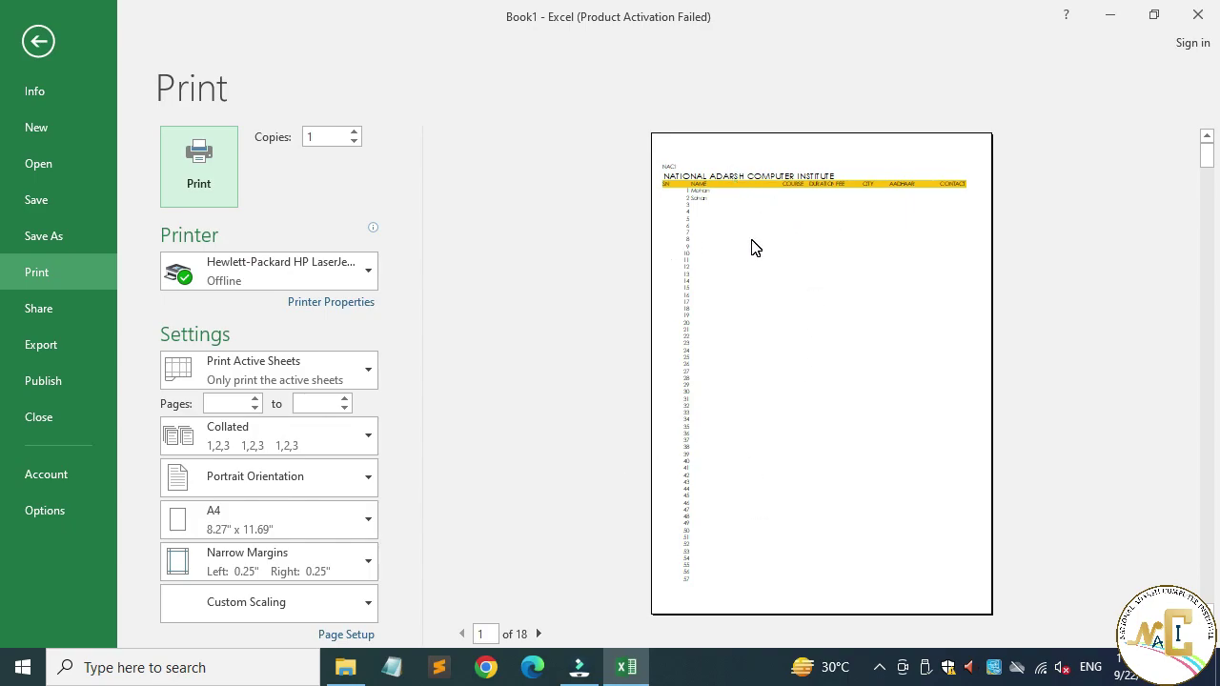
{"action": "key", "text": "Escape"}
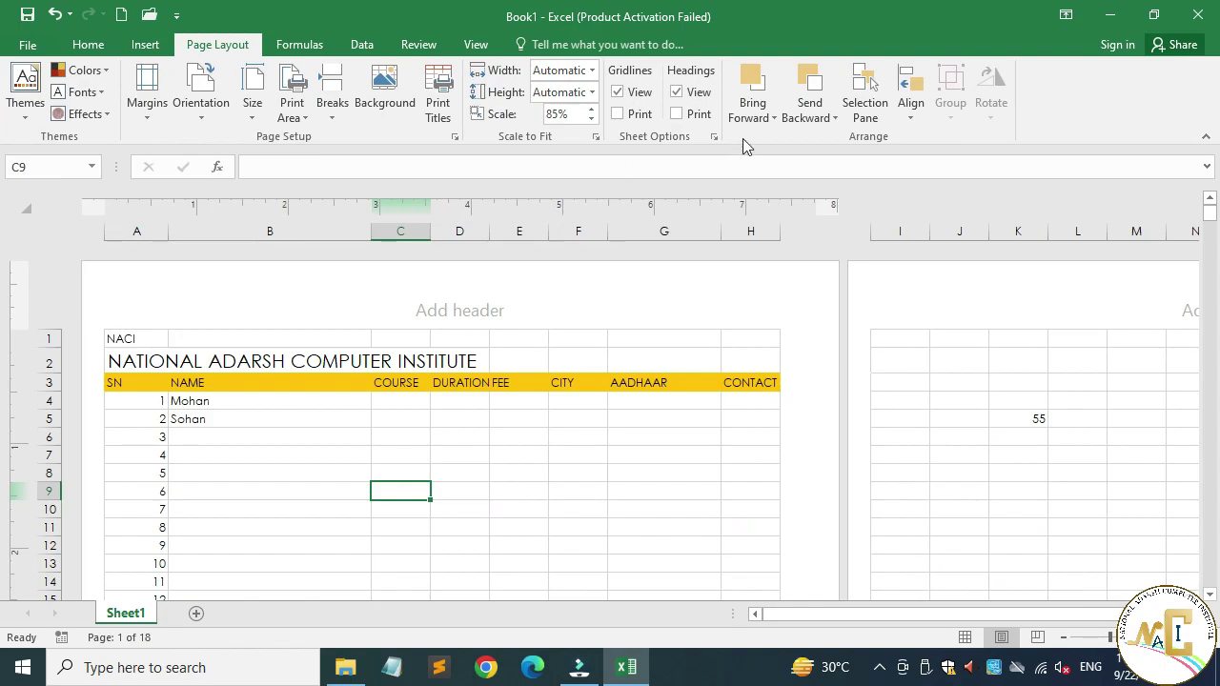
{"action": "left_click", "coordinate": [639, 115]}
{"action": "left_click", "coordinate": [30, 44]}
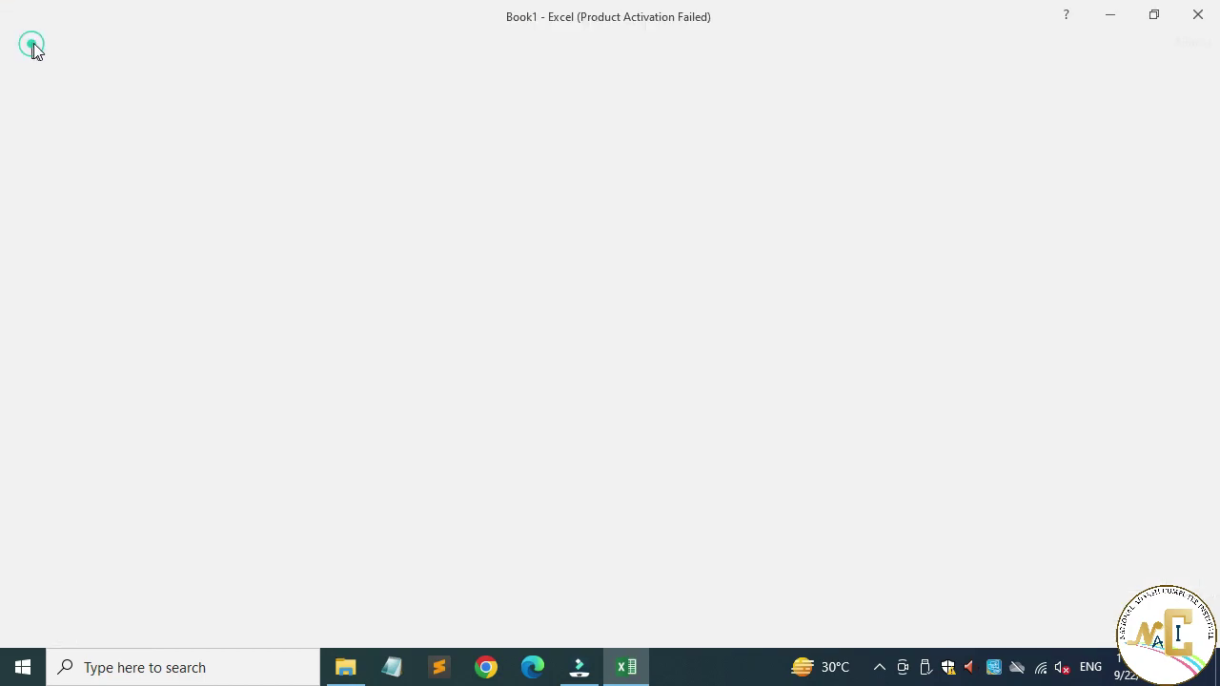
{"action": "left_click", "coordinate": [61, 269]}
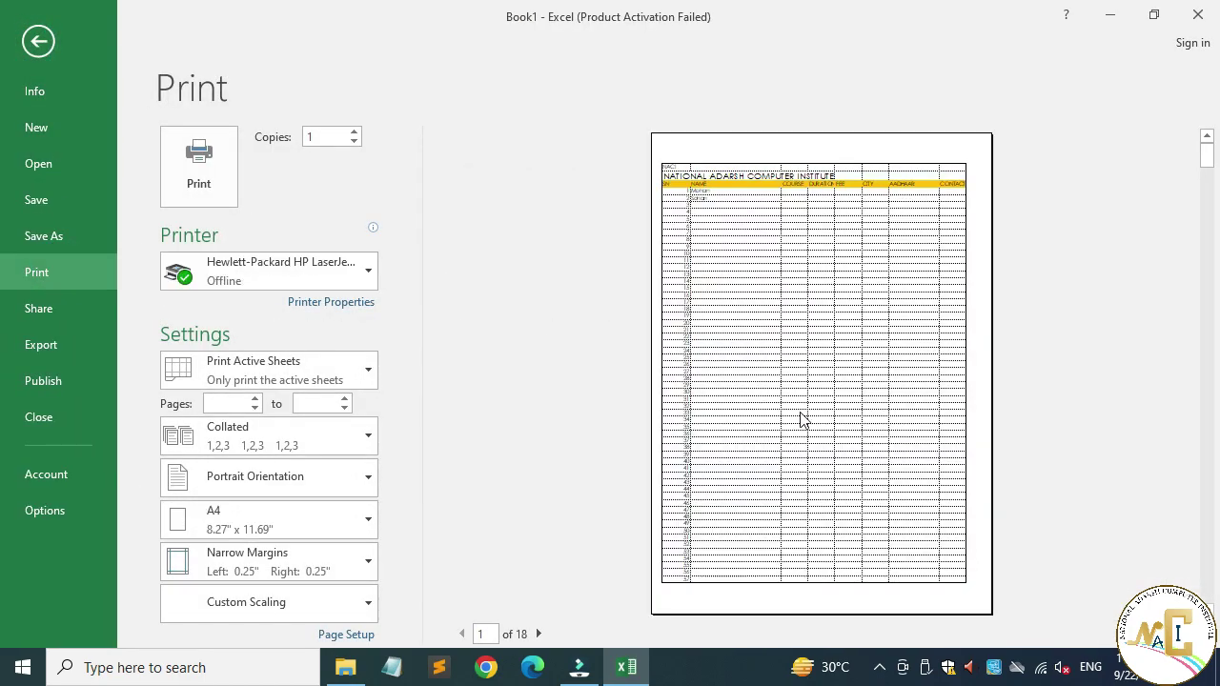
{"action": "left_click", "coordinate": [869, 439]}
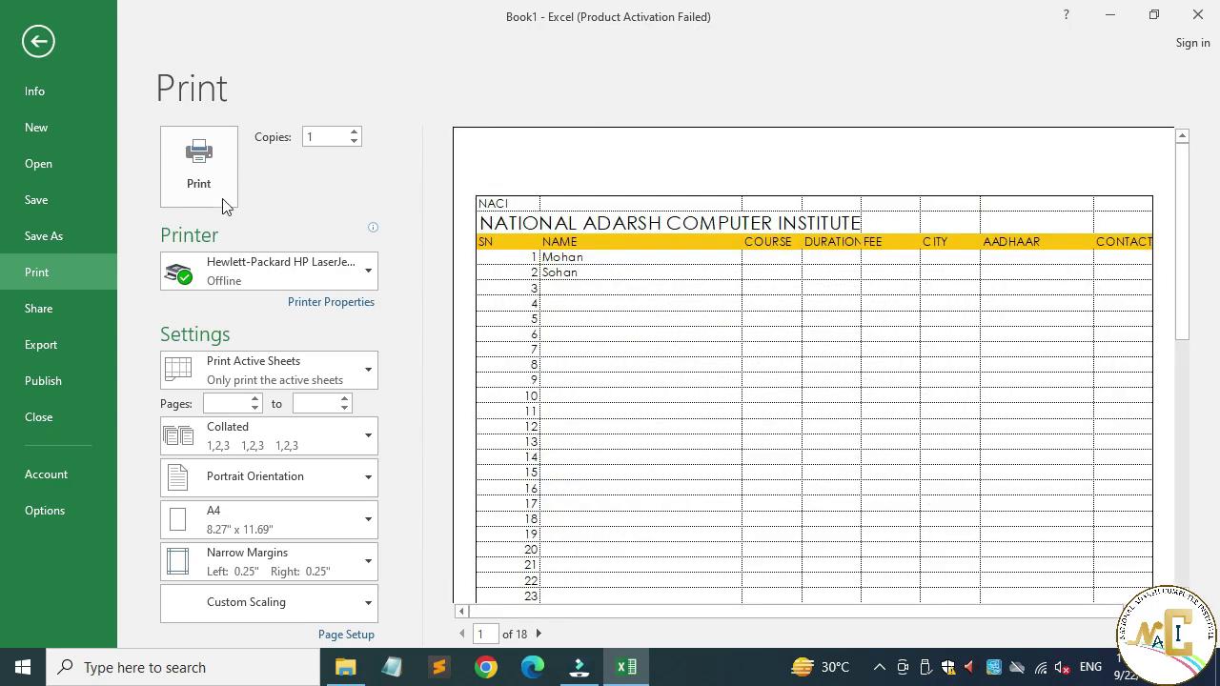
{"action": "left_click", "coordinate": [226, 175]}
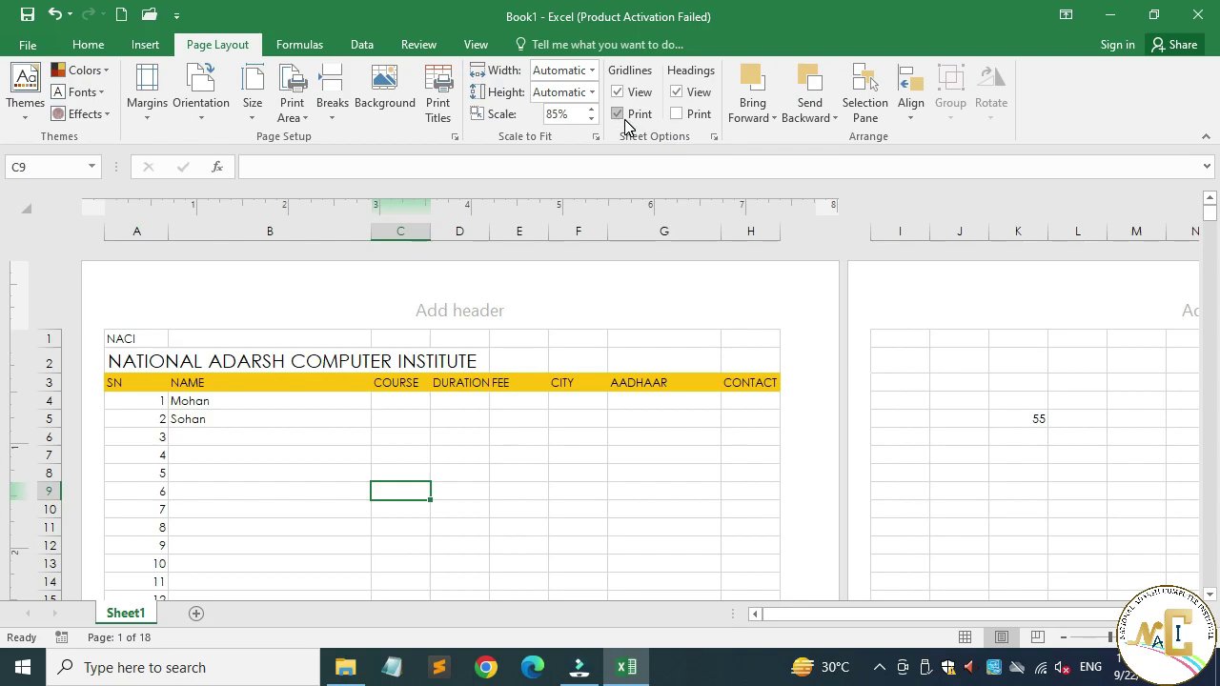
{"action": "key", "text": "ctrl+p"}
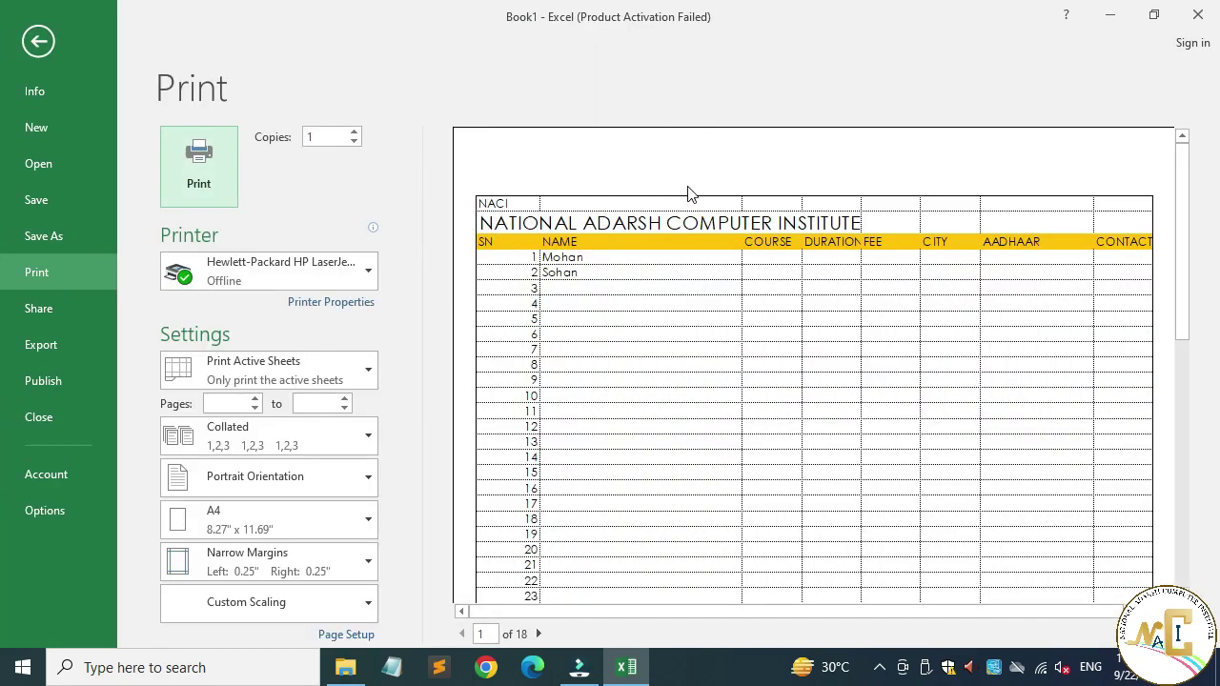
{"action": "key", "text": "Escape"}
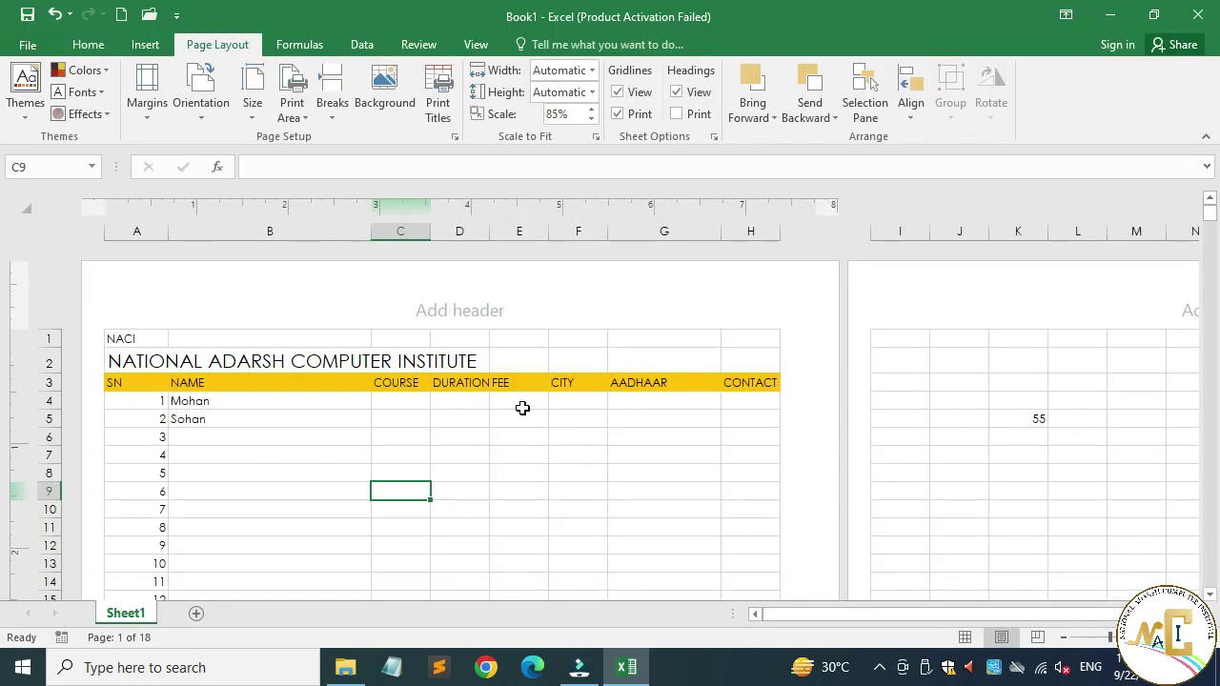
Preview the printout with row and column headings enabled, and turn off printing of both gridlines and headings
{"action": "left_click", "coordinate": [689, 122]}
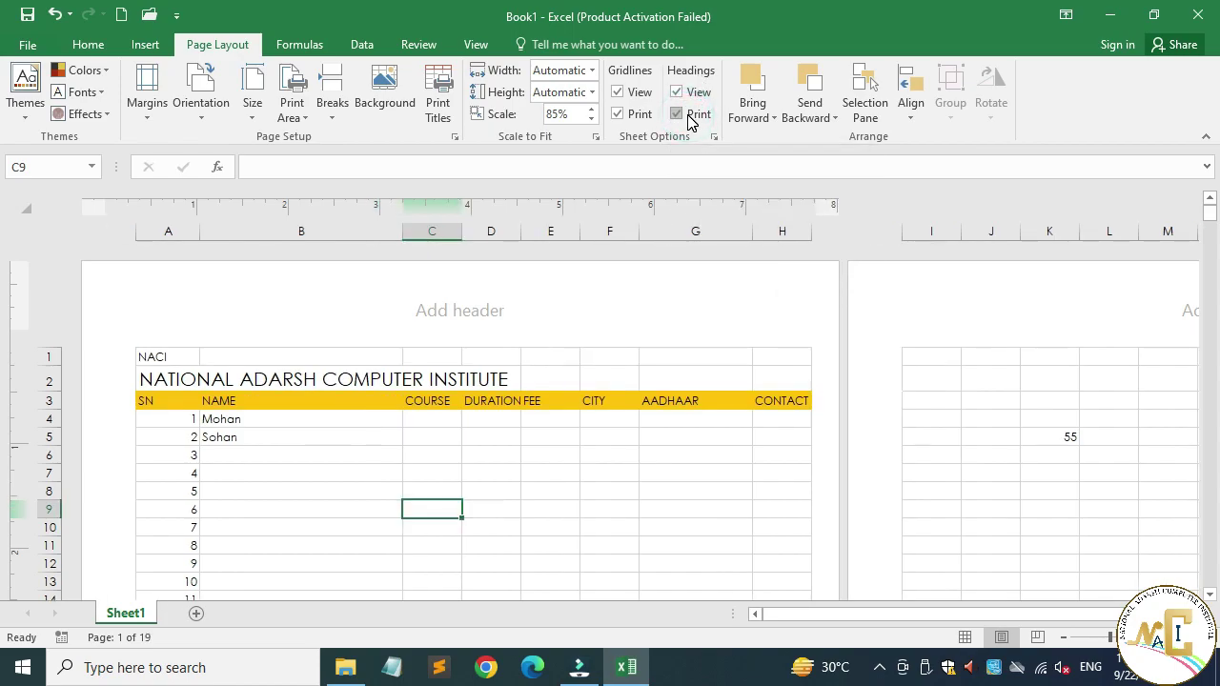
{"action": "left_click", "coordinate": [25, 46]}
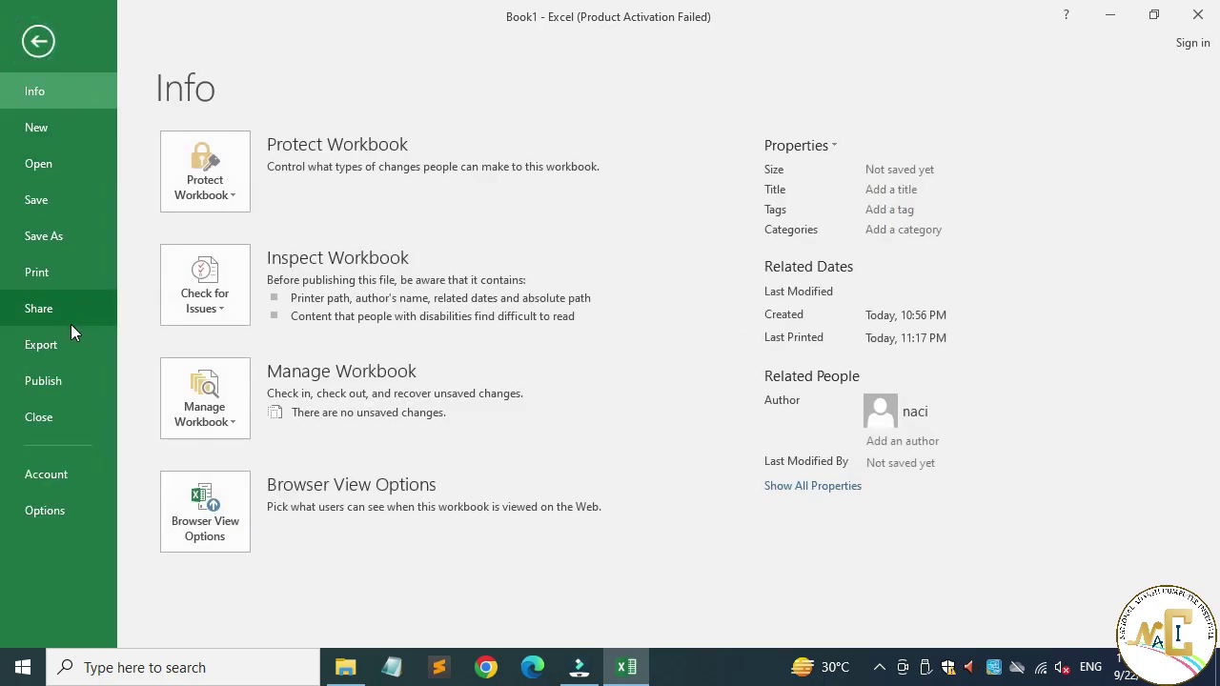
{"action": "left_click", "coordinate": [75, 282]}
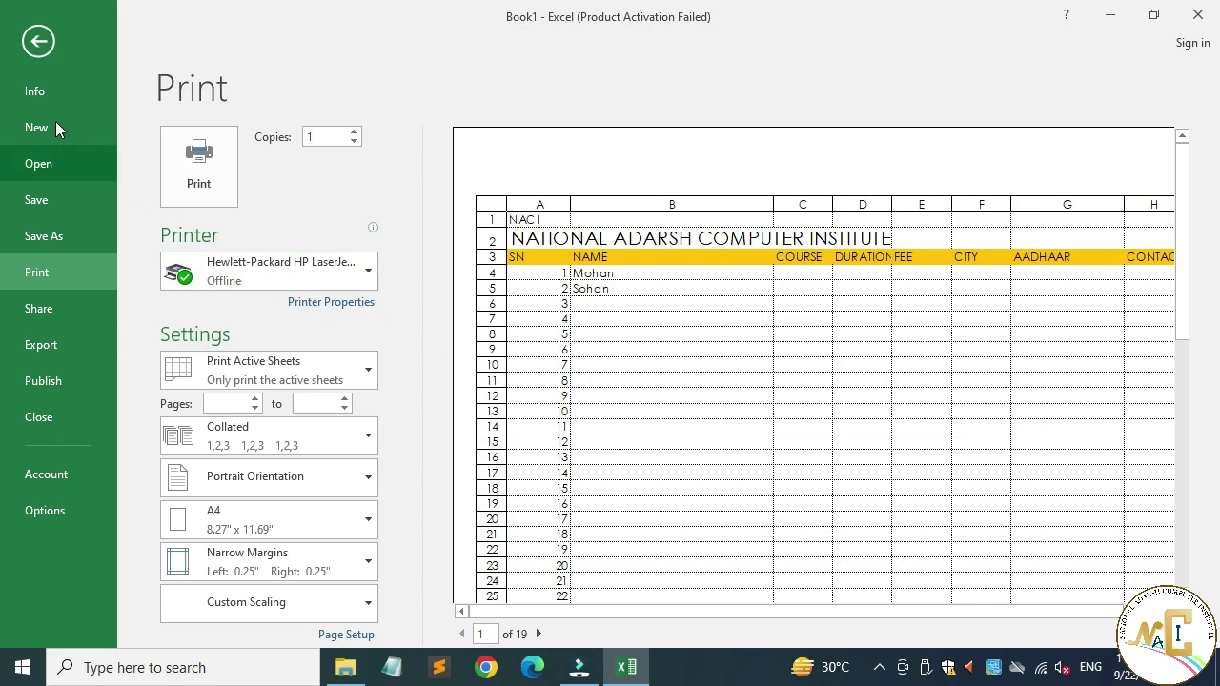
{"action": "left_click", "coordinate": [40, 43]}
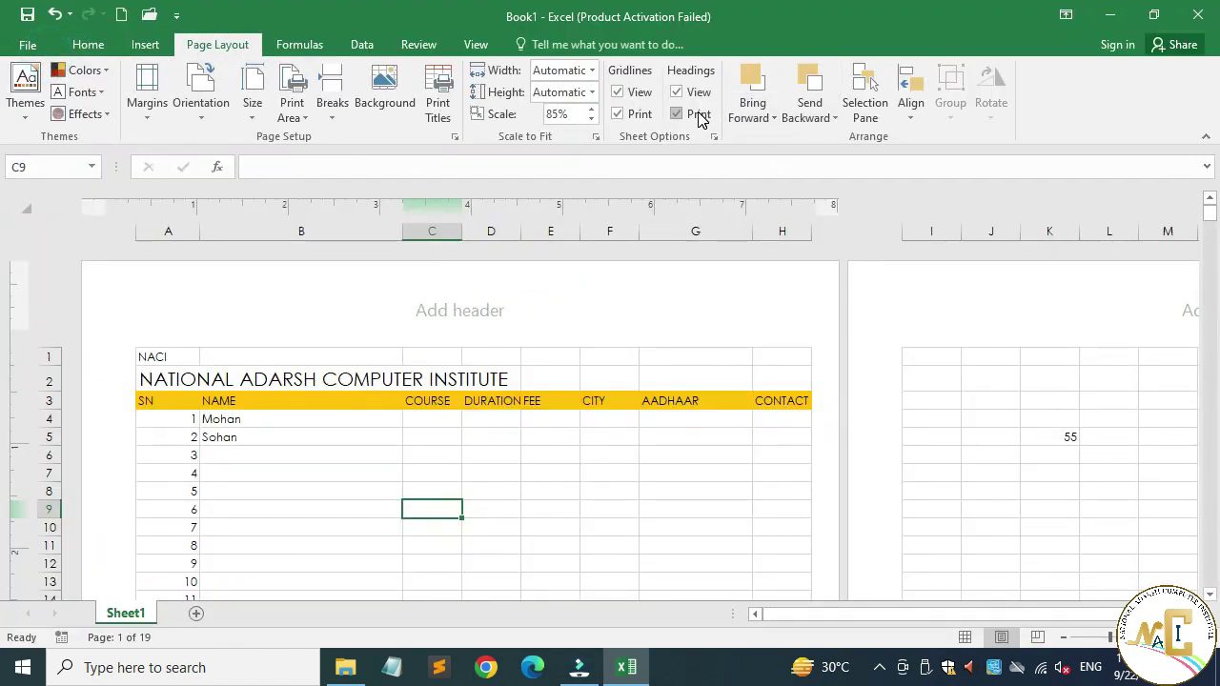
{"action": "left_click", "coordinate": [632, 112]}
{"action": "left_click", "coordinate": [682, 114]}
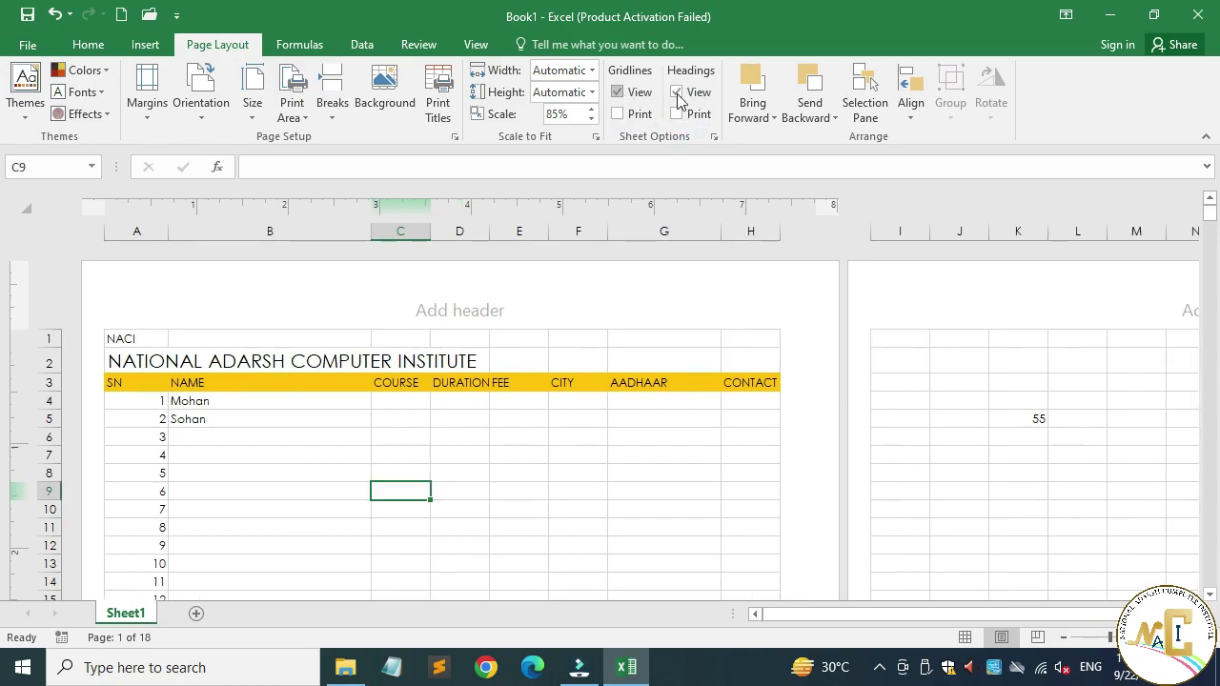
{"action": "left_click", "coordinate": [705, 412]}
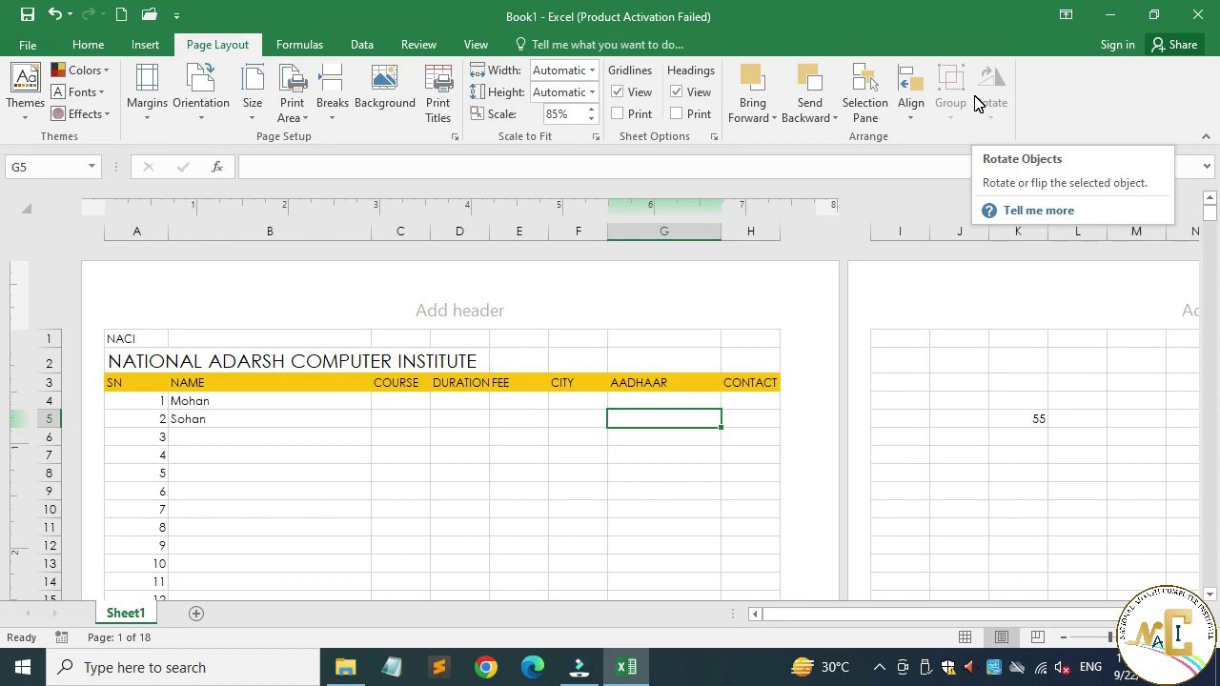
Add a new blank worksheet after Sheet1
{"action": "left_click", "coordinate": [260, 488]}
{"action": "scroll", "coordinate": [320, 381], "scroll_direction": "down", "scroll_amount": 5}
{"action": "scroll", "coordinate": [323, 405], "scroll_direction": "down", "scroll_amount": 7}
{"action": "left_click", "coordinate": [197, 613]}
{"action": "left_click", "coordinate": [559, 407]}
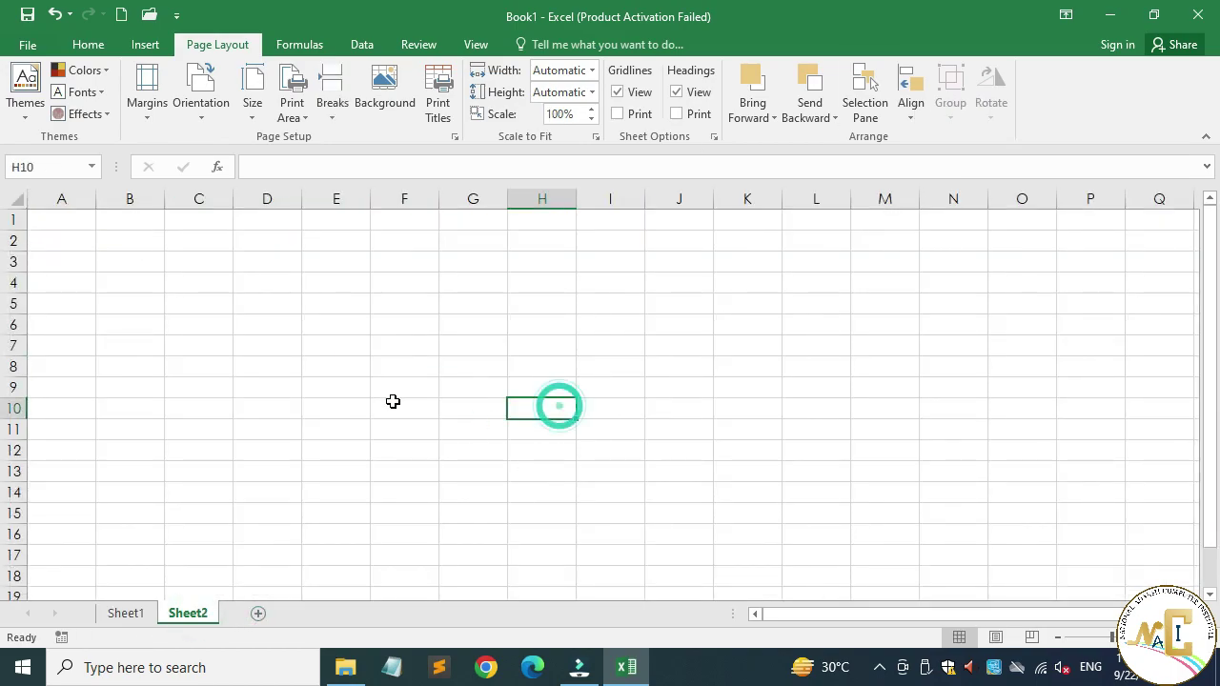
{"action": "left_click", "coordinate": [288, 366]}
Draw a rounded rectangle about 2.64" high and 5.38" wide across columns B to I, starting in row 2
{"action": "left_click", "coordinate": [148, 45]}
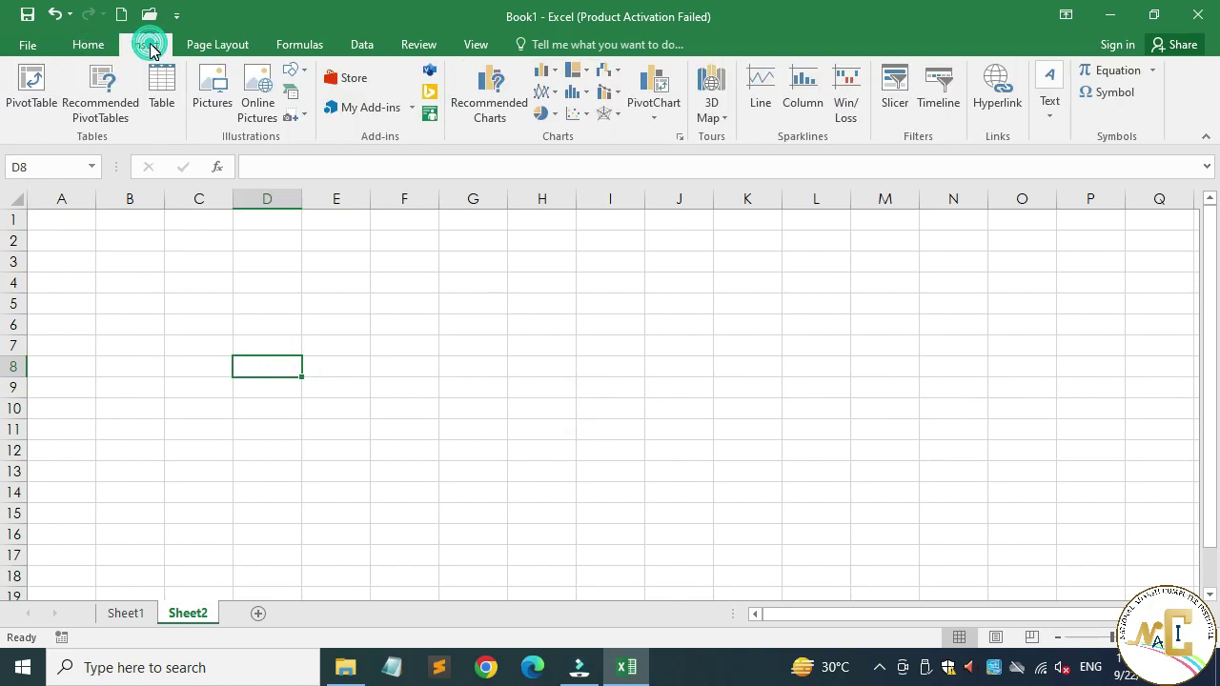
{"action": "left_click", "coordinate": [291, 71]}
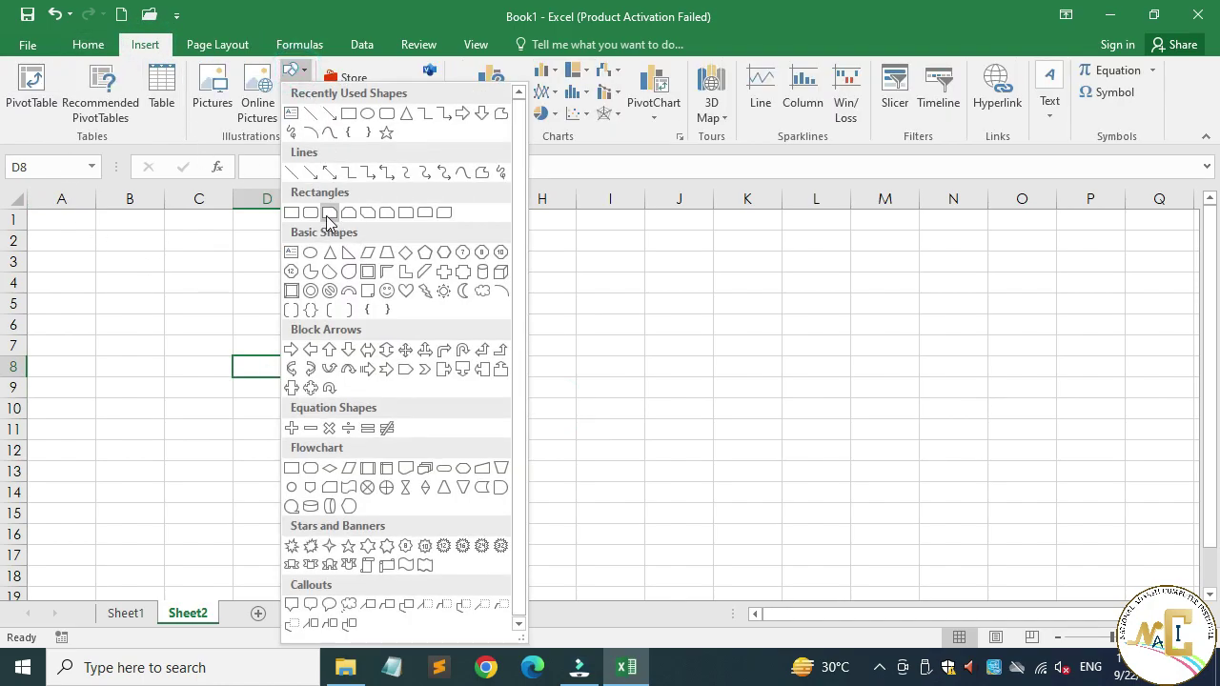
{"action": "left_click", "coordinate": [328, 218]}
{"action": "left_click_drag", "start_coordinate": [133, 245], "coordinate": [617, 476]}
Add a yellow five-point star about 1.91" high and 2.66" wide, overlapping the rounded rectangle's upper-right corner
{"action": "left_click", "coordinate": [111, 112]}
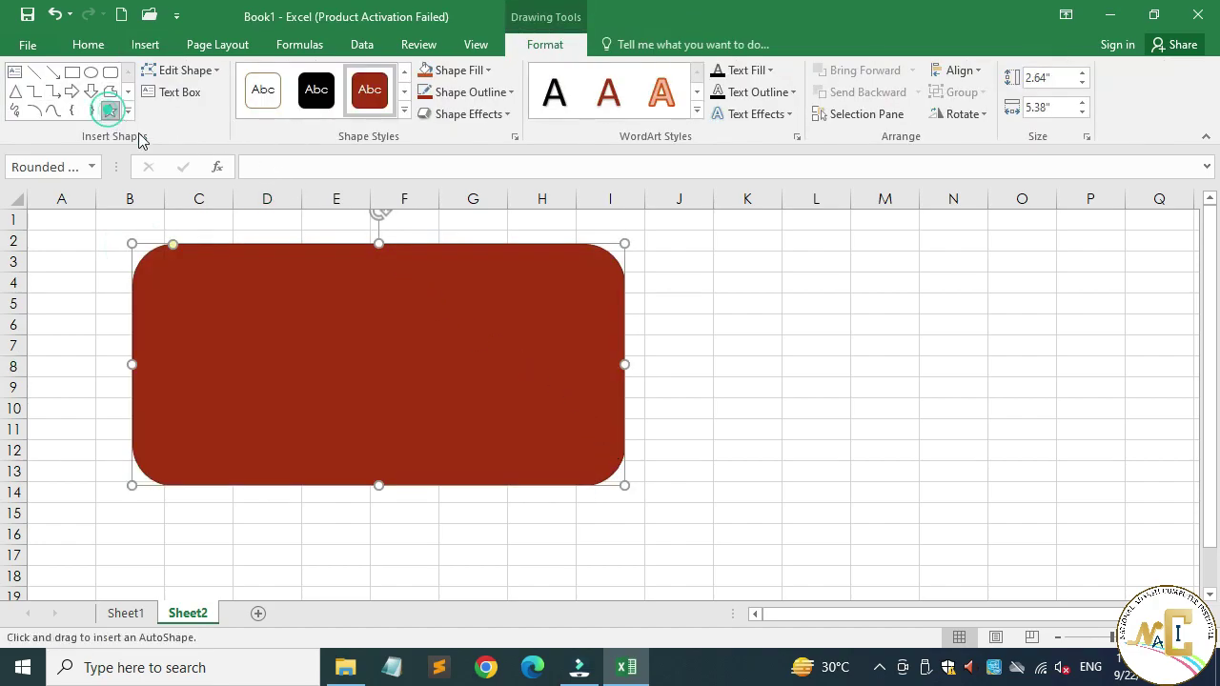
{"action": "left_click_drag", "start_coordinate": [356, 267], "coordinate": [600, 442]}
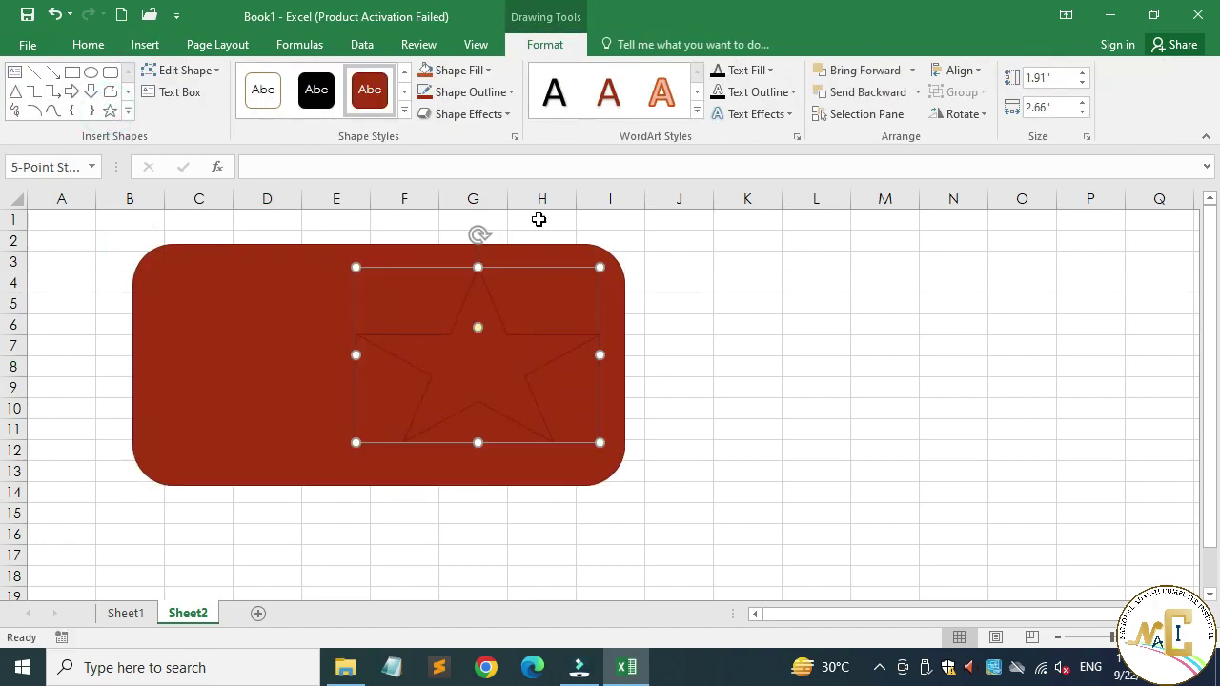
{"action": "left_click", "coordinate": [466, 78]}
{"action": "left_click", "coordinate": [467, 242]}
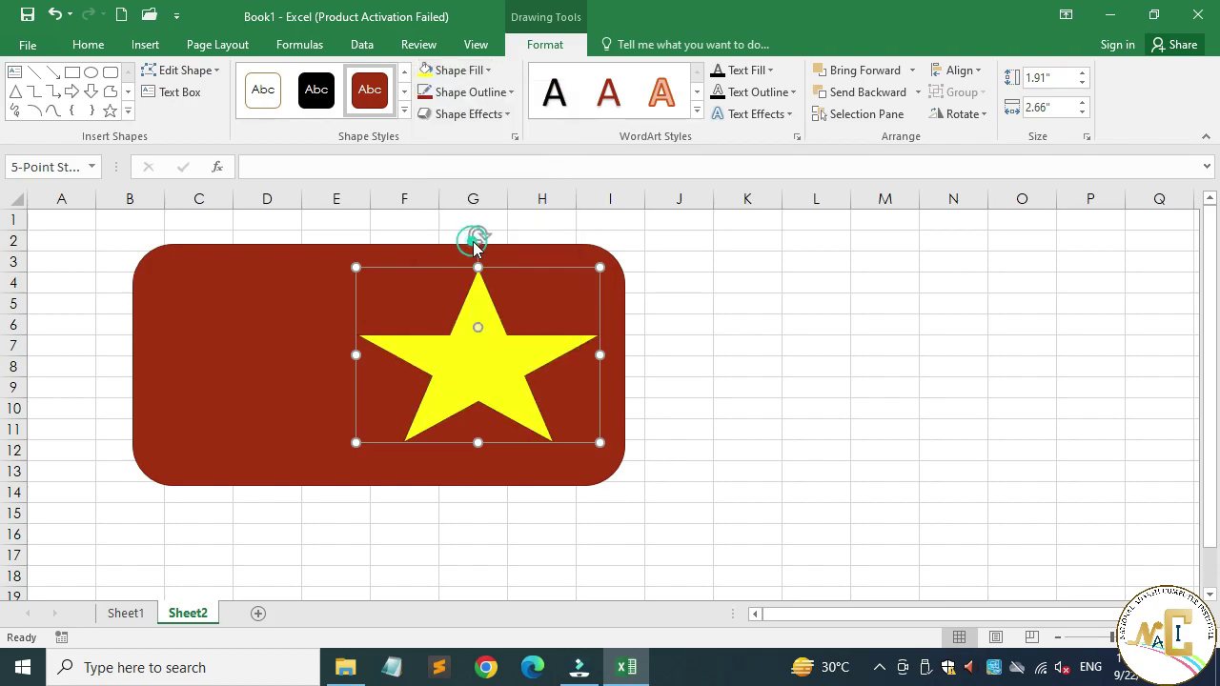
{"action": "left_click", "coordinate": [710, 290]}
{"action": "left_click", "coordinate": [499, 338]}
{"action": "left_click_drag", "start_coordinate": [499, 337], "coordinate": [587, 289]}
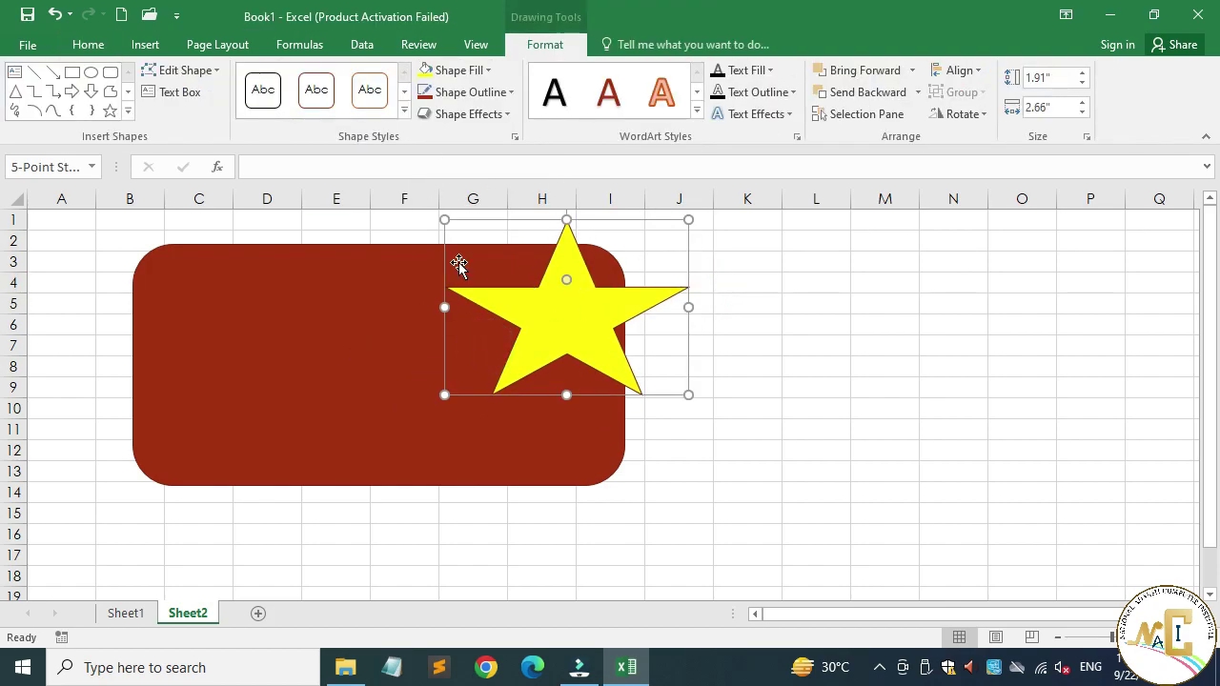
Add a light blue right arrow about 2.15" high and 2.34" wide, overlapping the lower part of the star and the rectangle
{"action": "left_click", "coordinate": [72, 91]}
{"action": "left_click_drag", "start_coordinate": [409, 224], "coordinate": [624, 420]}
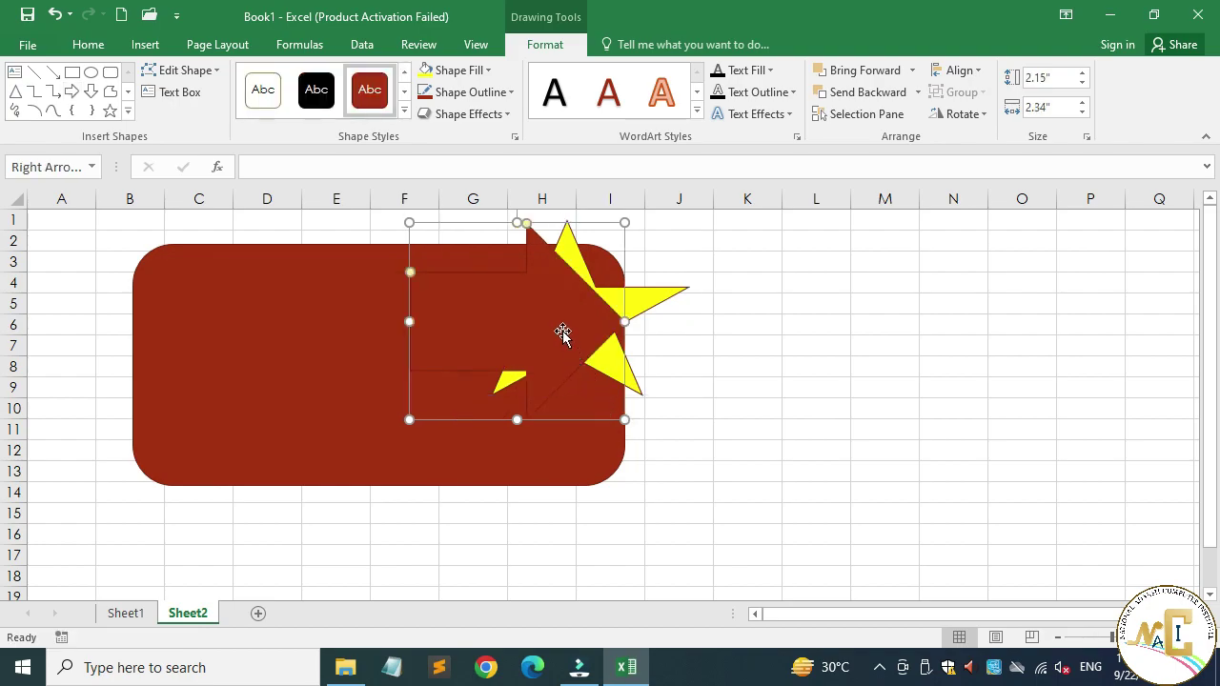
{"action": "left_click", "coordinate": [456, 70]}
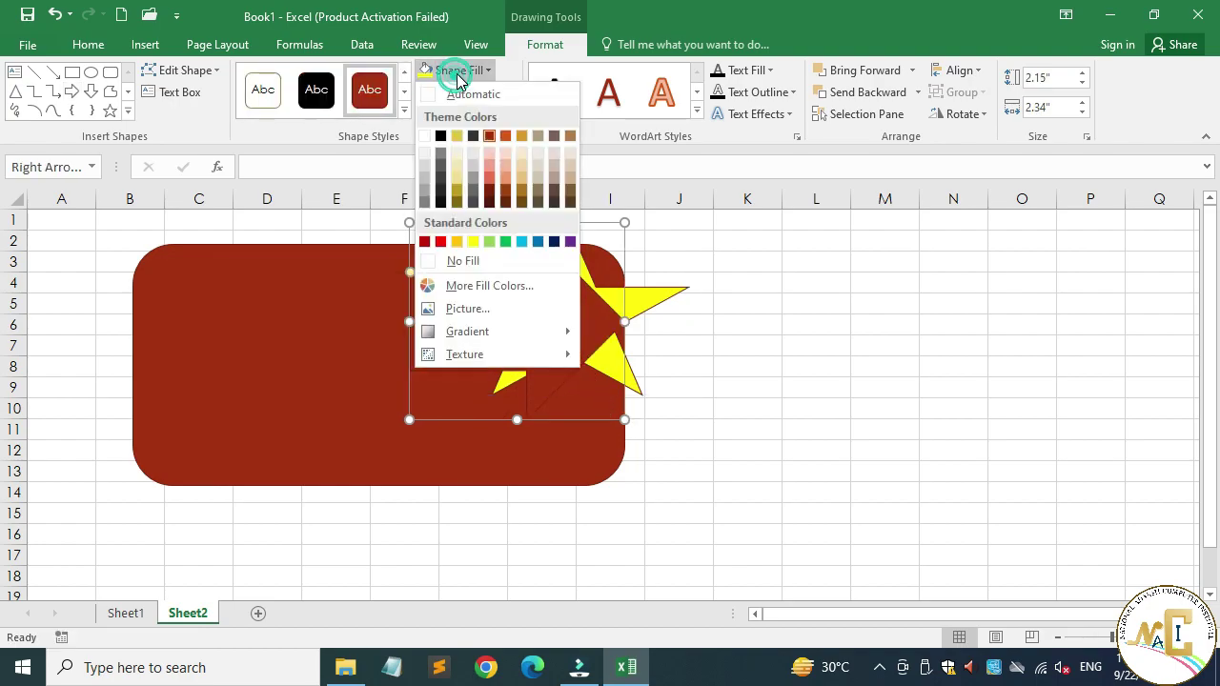
{"action": "left_click", "coordinate": [521, 241]}
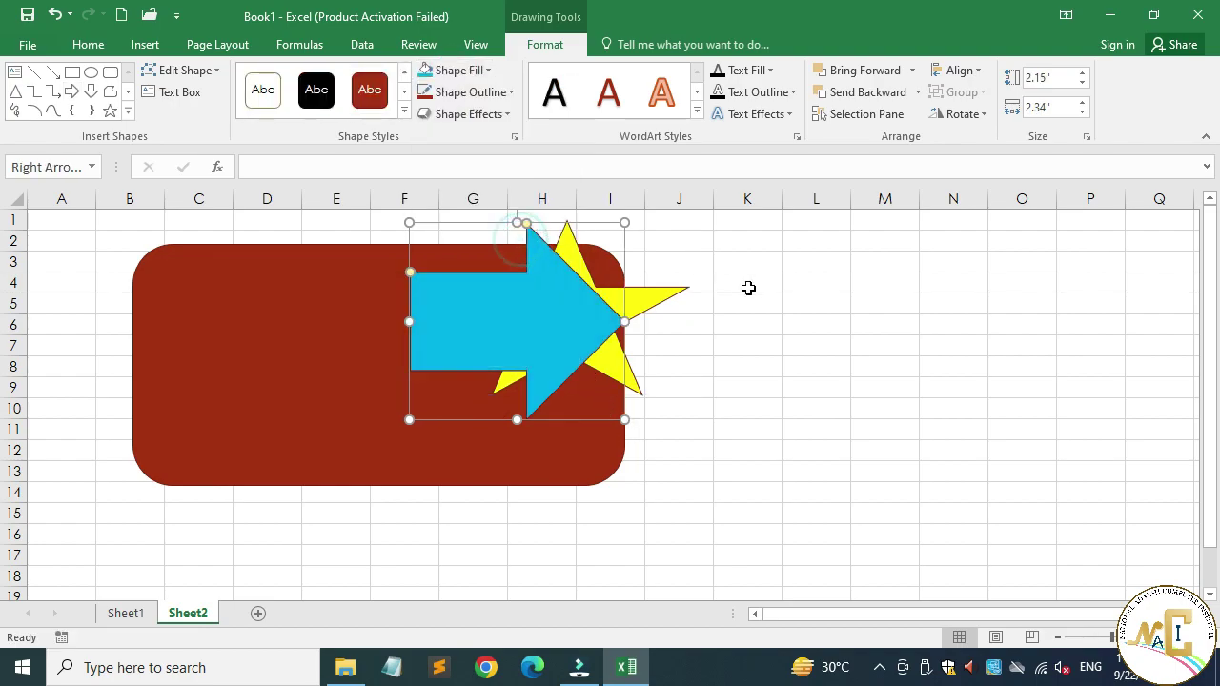
{"action": "left_click", "coordinate": [795, 283]}
{"action": "left_click_drag", "start_coordinate": [573, 294], "coordinate": [578, 376]}
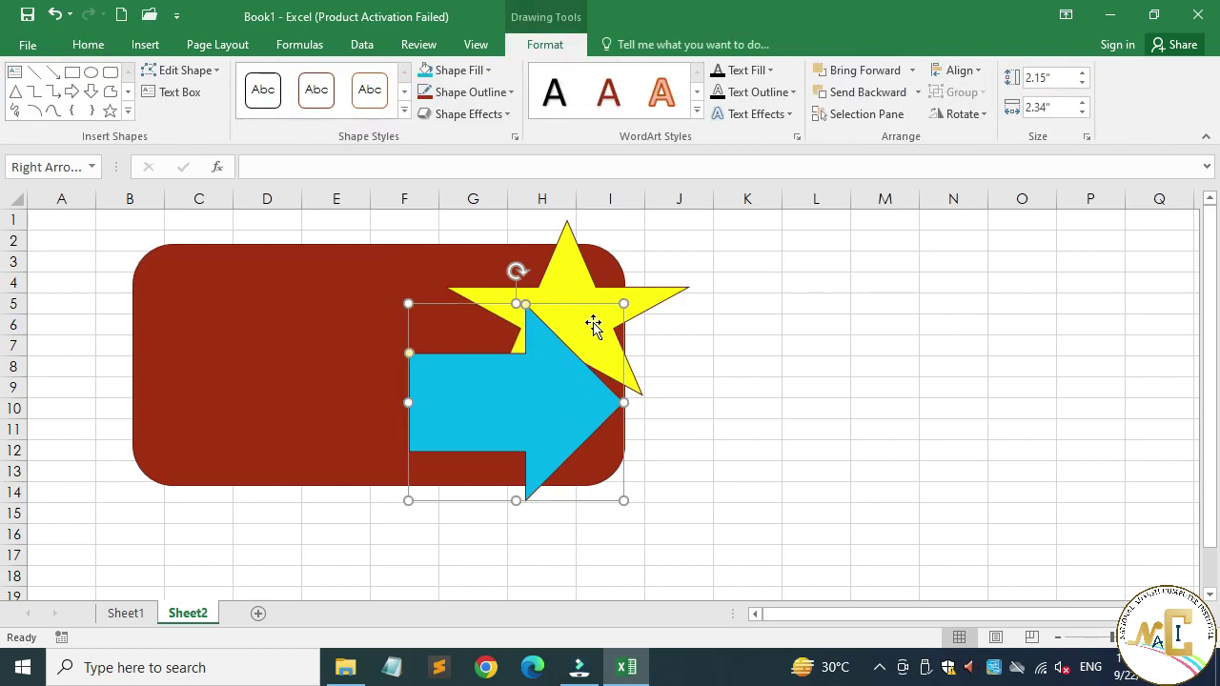
Move the blue arrow slightly right over the star and rectangle, and select the red rounded rectangle
{"action": "left_click", "coordinate": [208, 45]}
{"action": "left_click", "coordinate": [881, 283]}
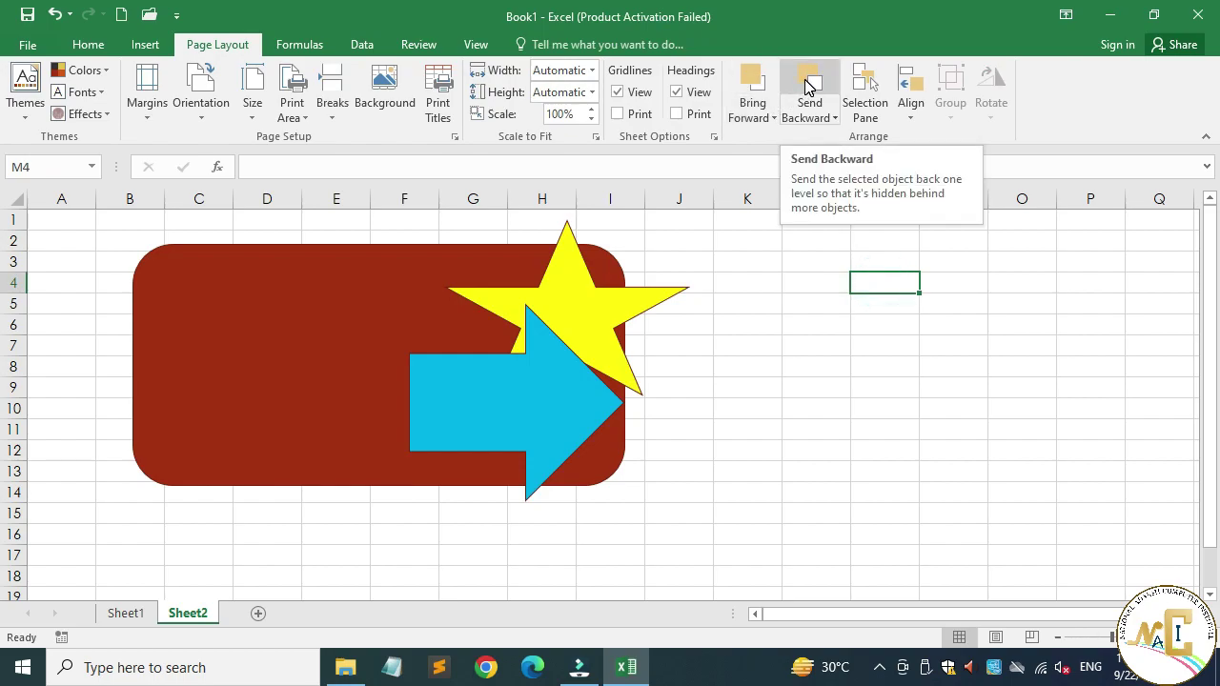
{"action": "left_click", "coordinate": [550, 396]}
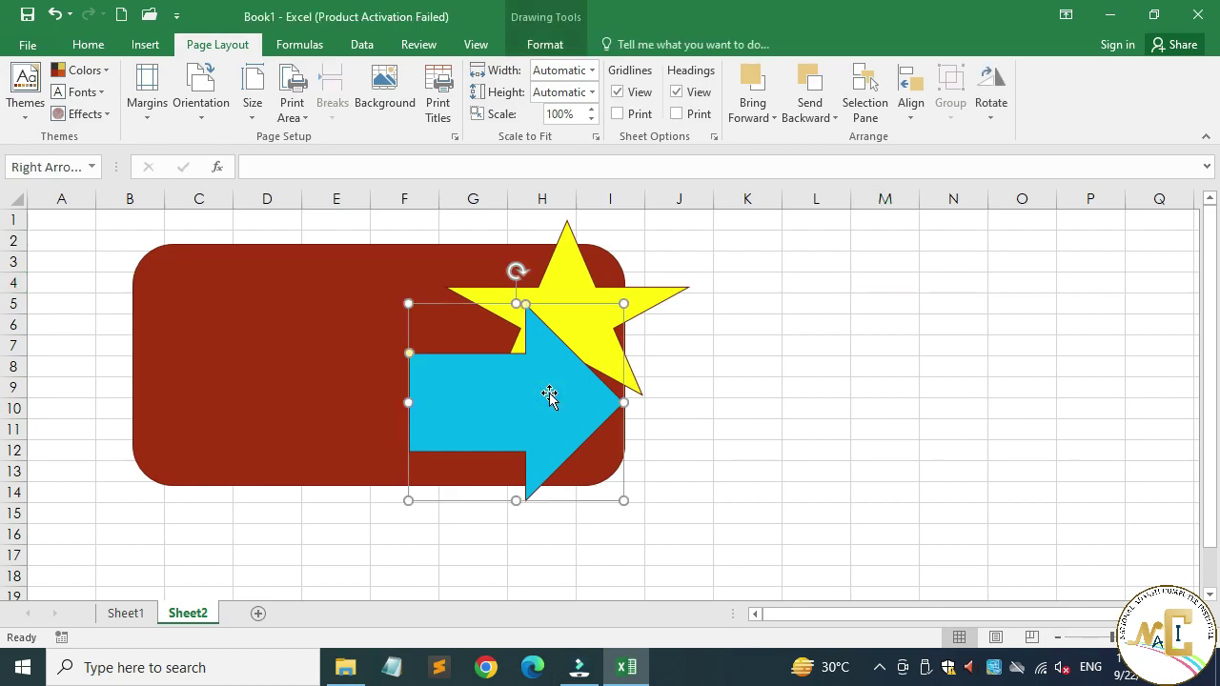
{"action": "left_click_drag", "start_coordinate": [553, 398], "coordinate": [587, 393]}
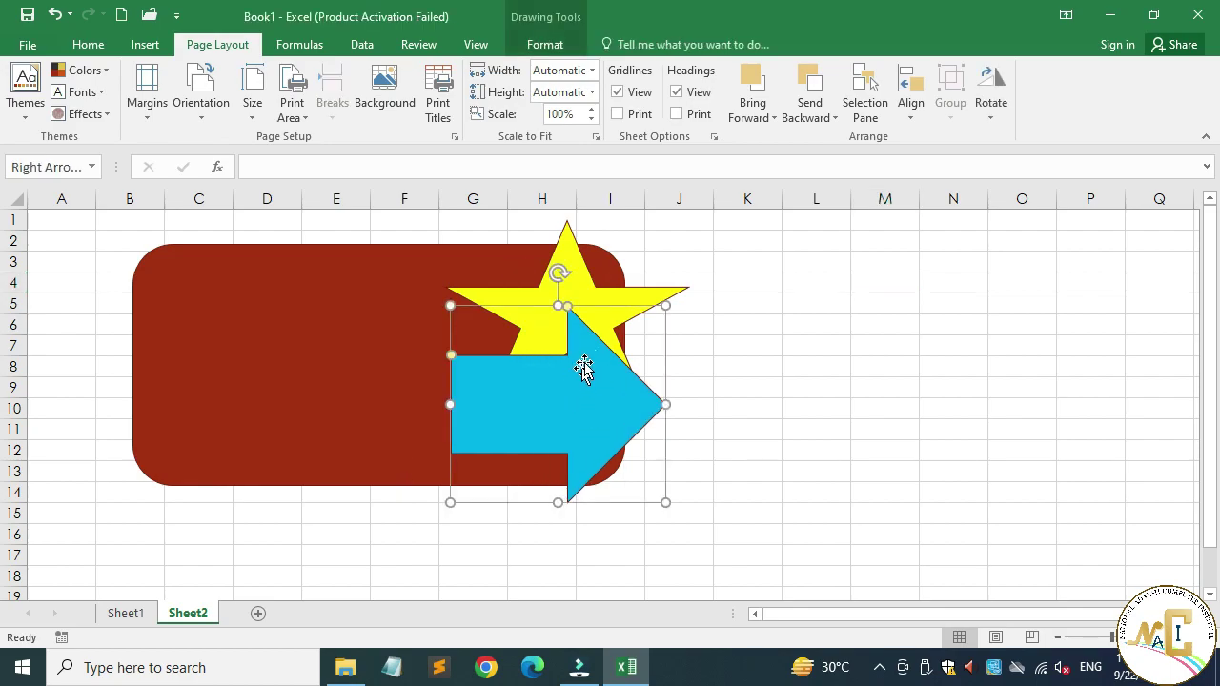
{"action": "left_click", "coordinate": [315, 444]}
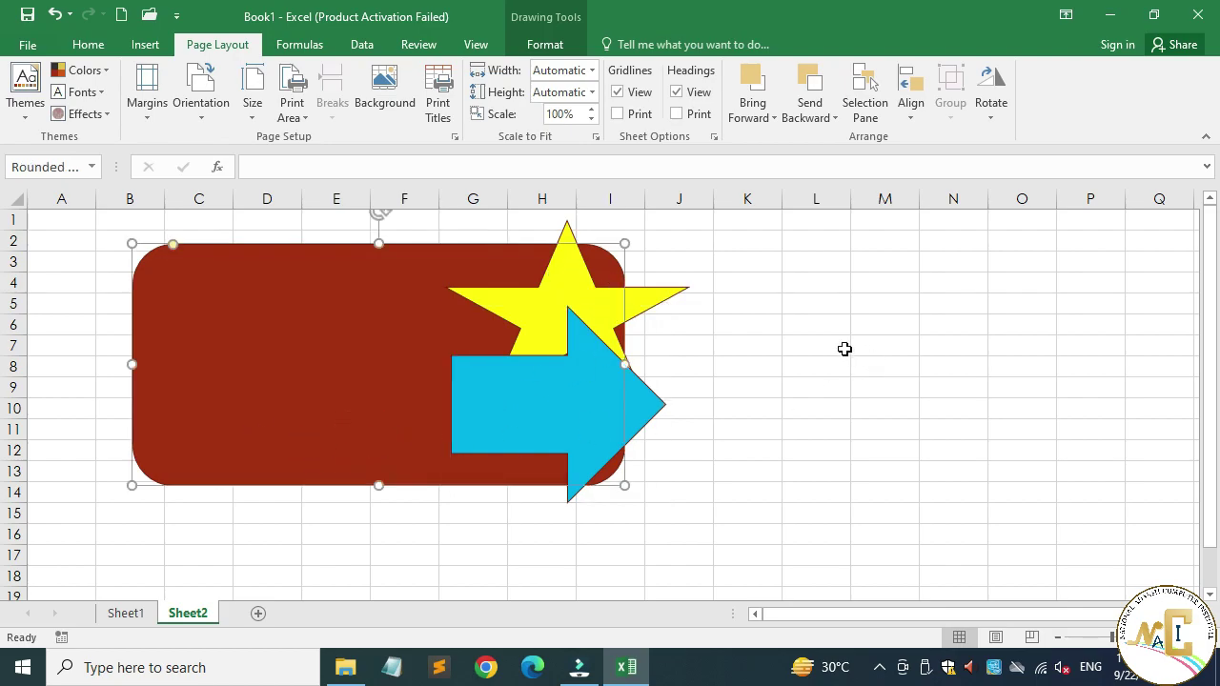
Send the blue arrow backward two levels behind the star and rectangle, then bring it forward two levels, repeating the cycle once
{"action": "left_click", "coordinate": [555, 407]}
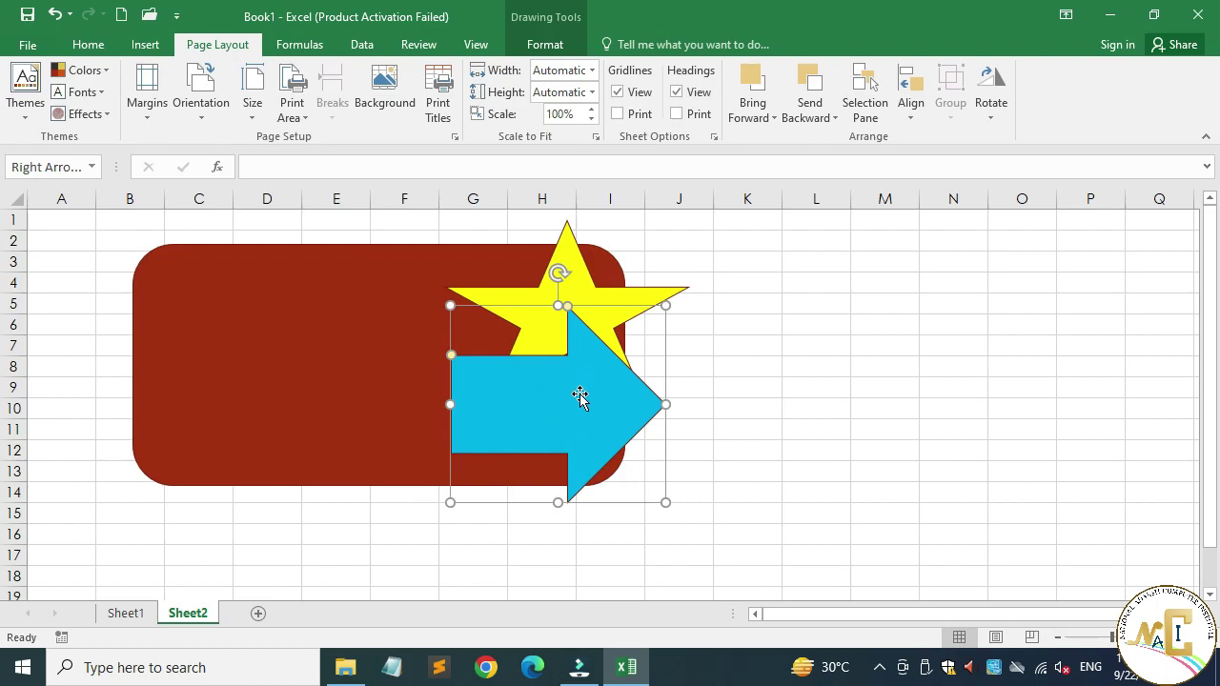
{"action": "left_click", "coordinate": [813, 86]}
{"action": "left_click", "coordinate": [815, 87]}
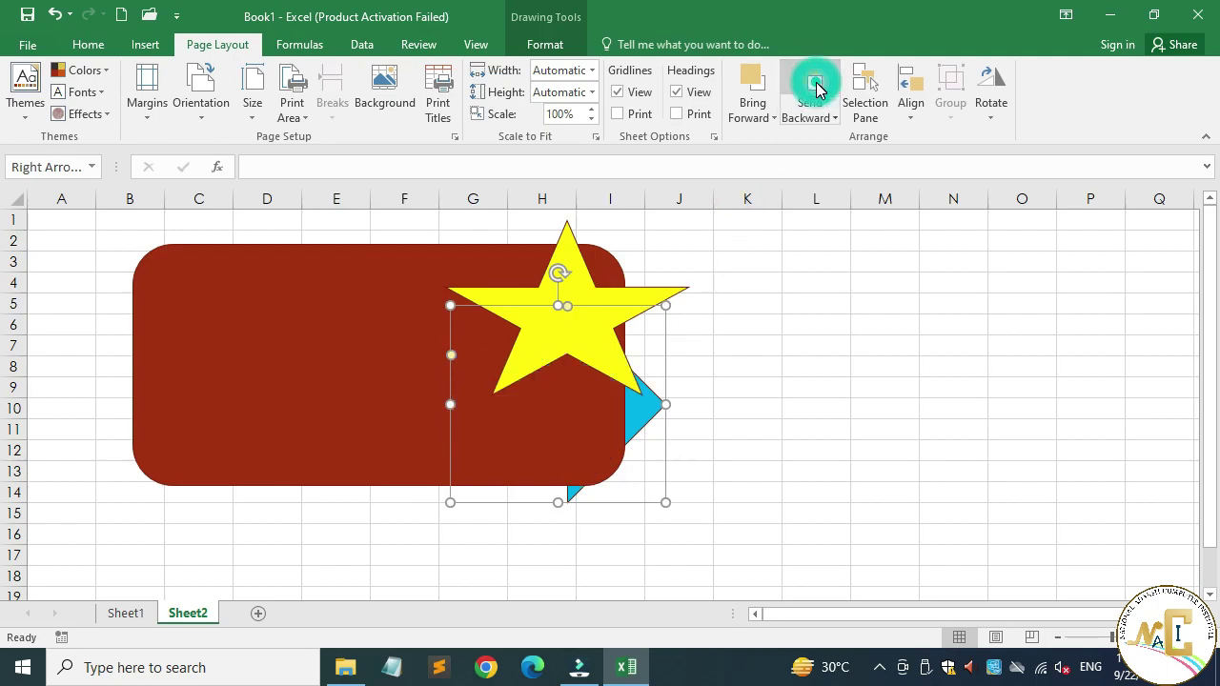
{"action": "left_click", "coordinate": [765, 86]}
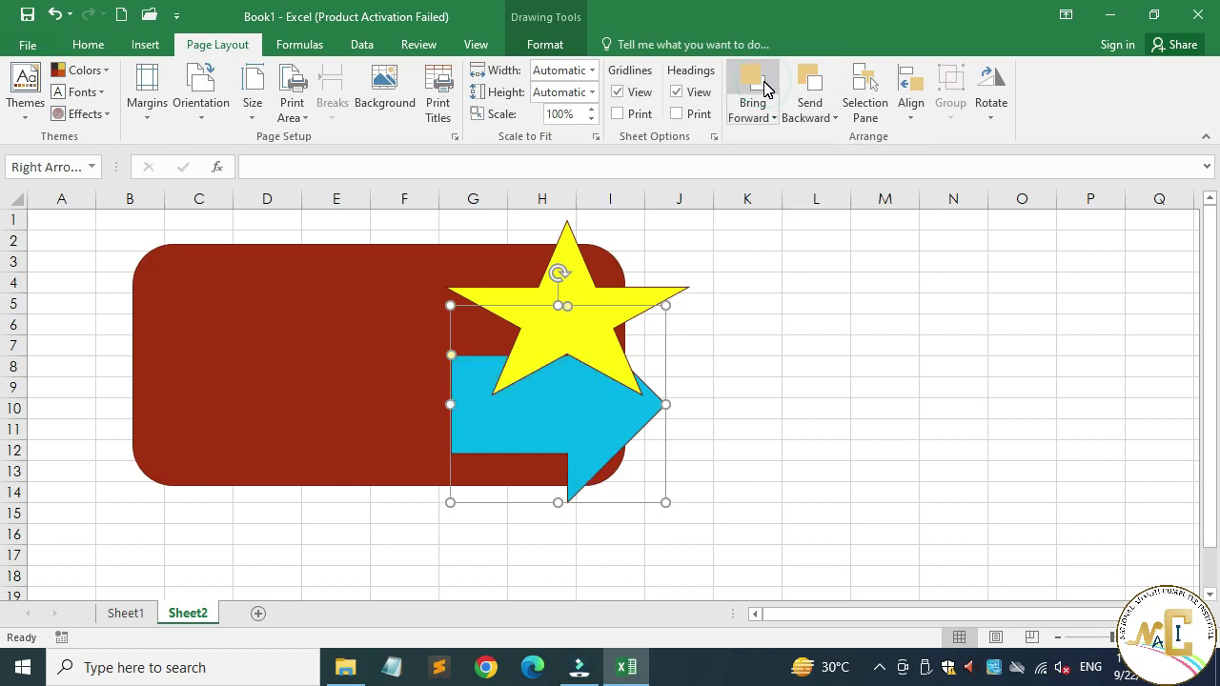
{"action": "left_click", "coordinate": [764, 85]}
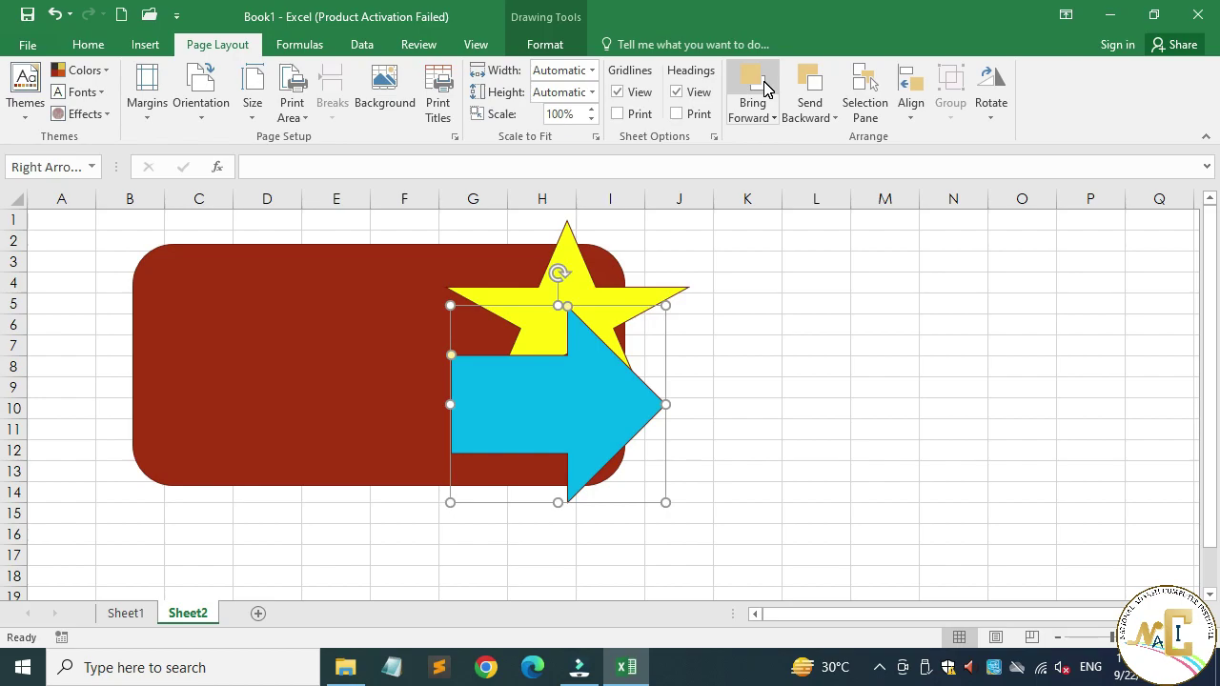
{"action": "left_click", "coordinate": [816, 84]}
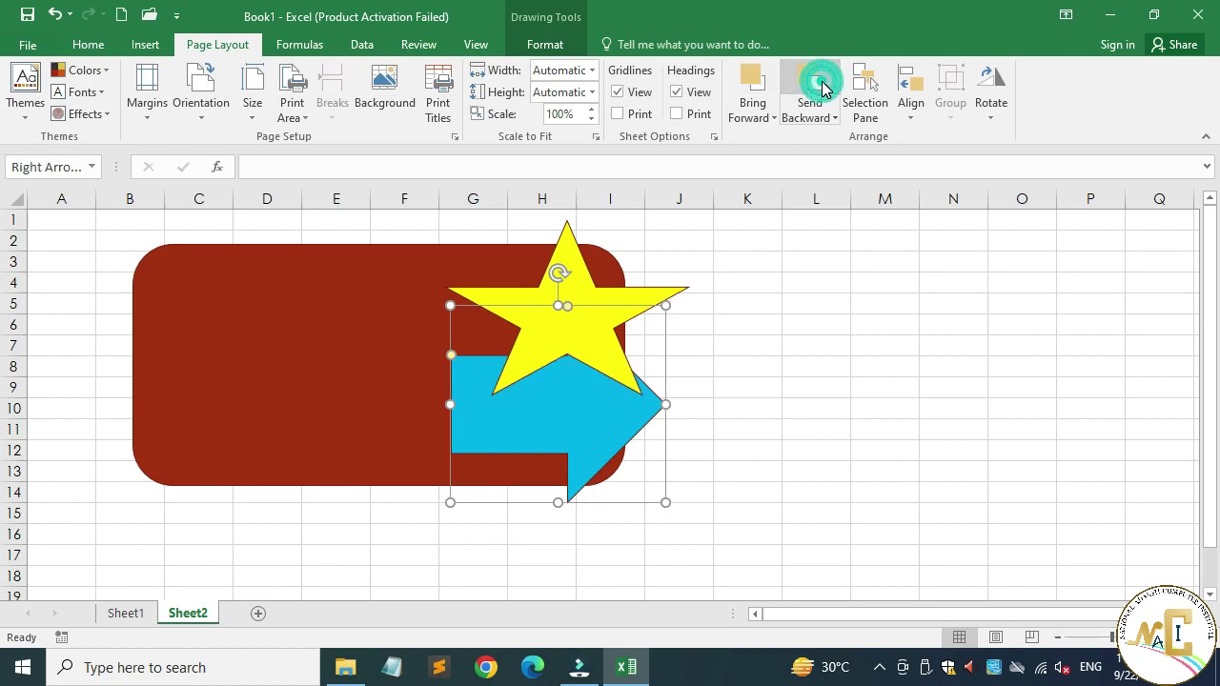
{"action": "left_click", "coordinate": [816, 84]}
{"action": "left_click", "coordinate": [774, 86]}
{"action": "left_click", "coordinate": [772, 86]}
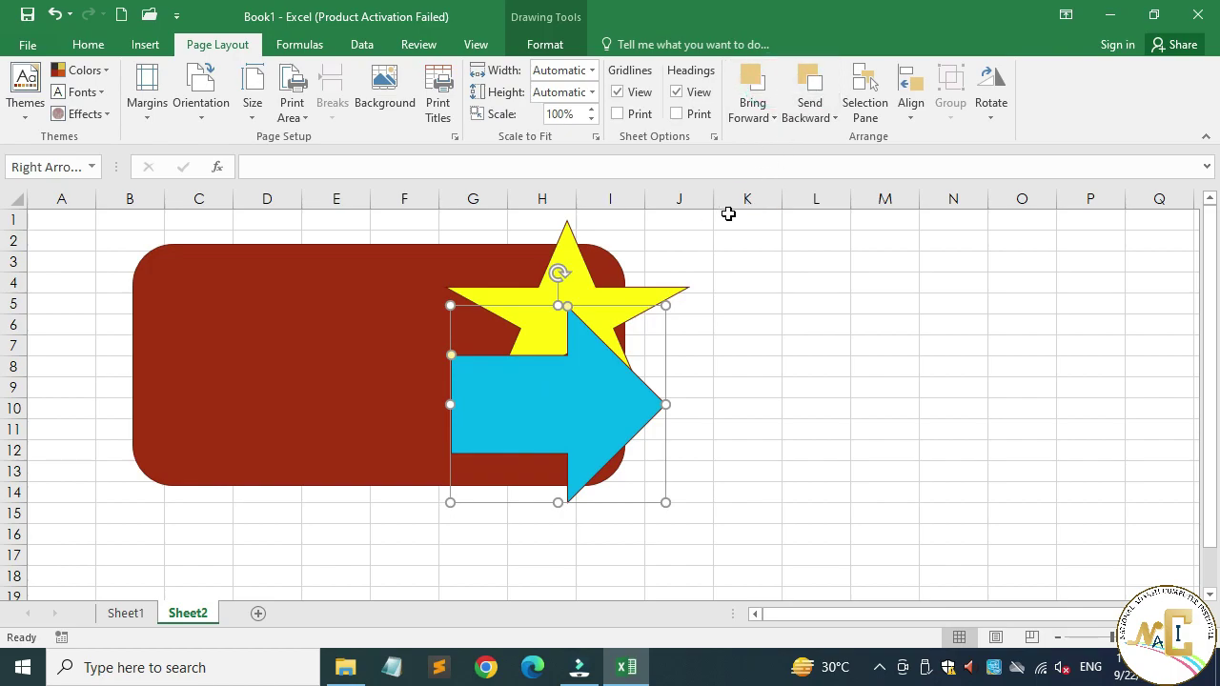
Send the blue arrow to the back of all shapes, then bring it to the front
{"action": "left_click", "coordinate": [817, 117]}
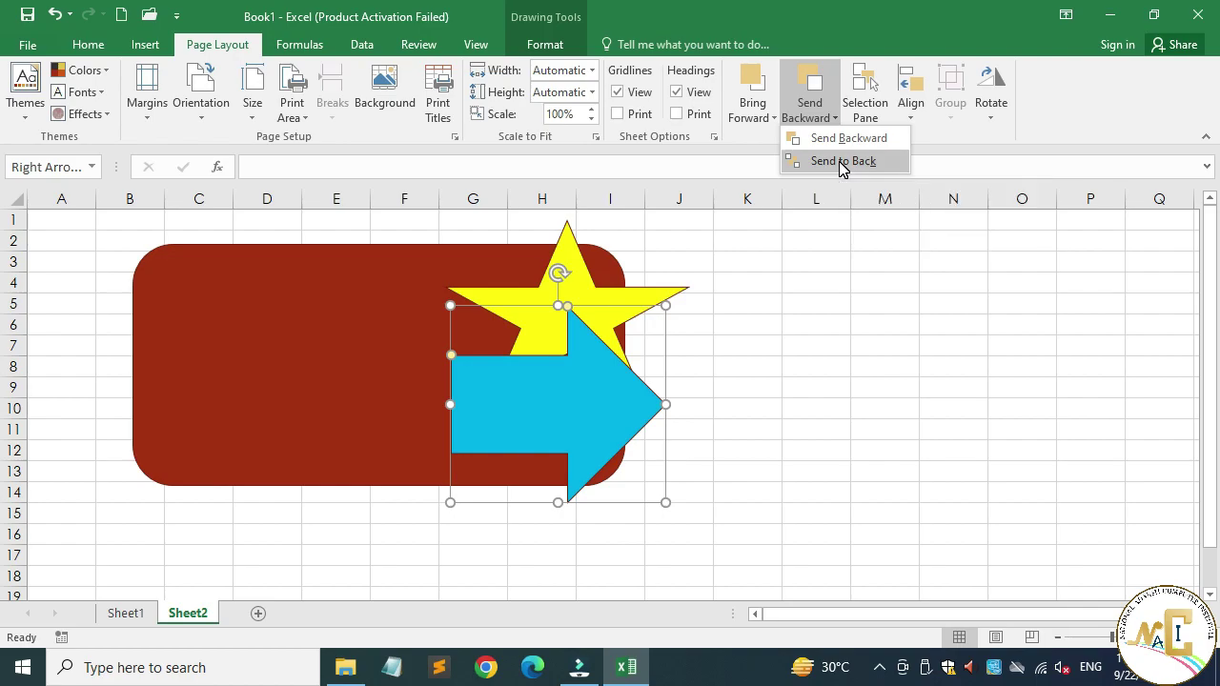
{"action": "left_click", "coordinate": [841, 162]}
{"action": "left_click", "coordinate": [763, 119]}
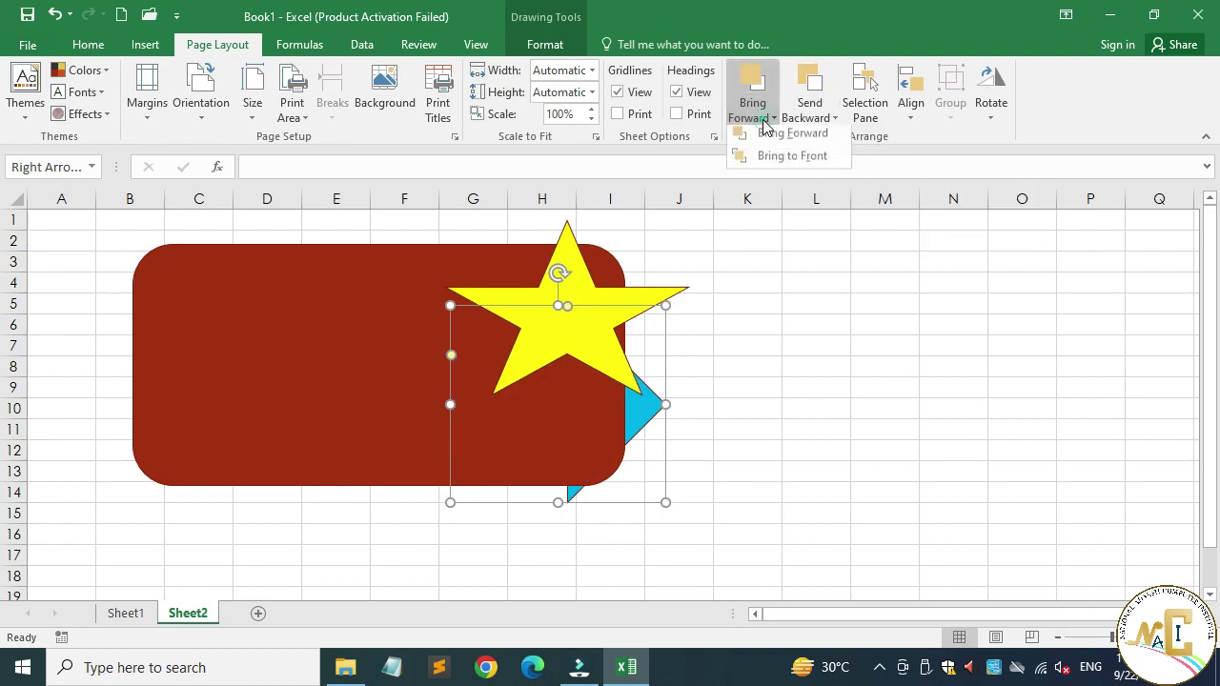
{"action": "left_click", "coordinate": [799, 164]}
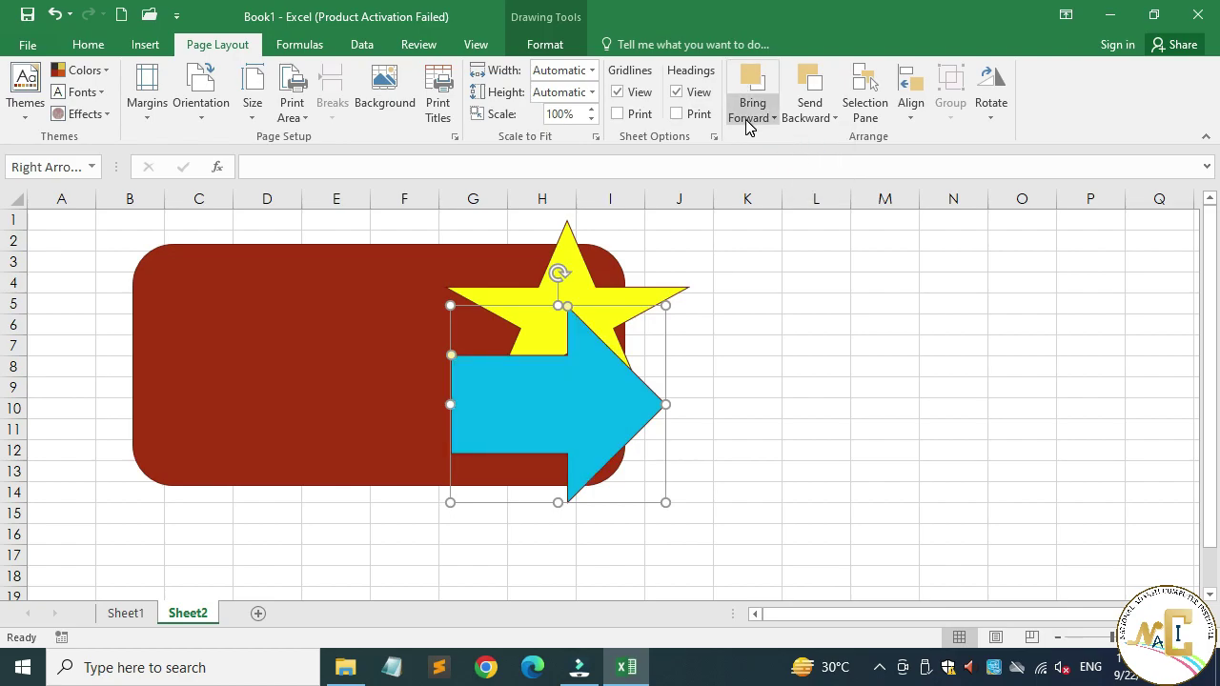
Display the Selection Pane, hide the star and rounded rectangle, and make both visible again
{"action": "left_click", "coordinate": [869, 98]}
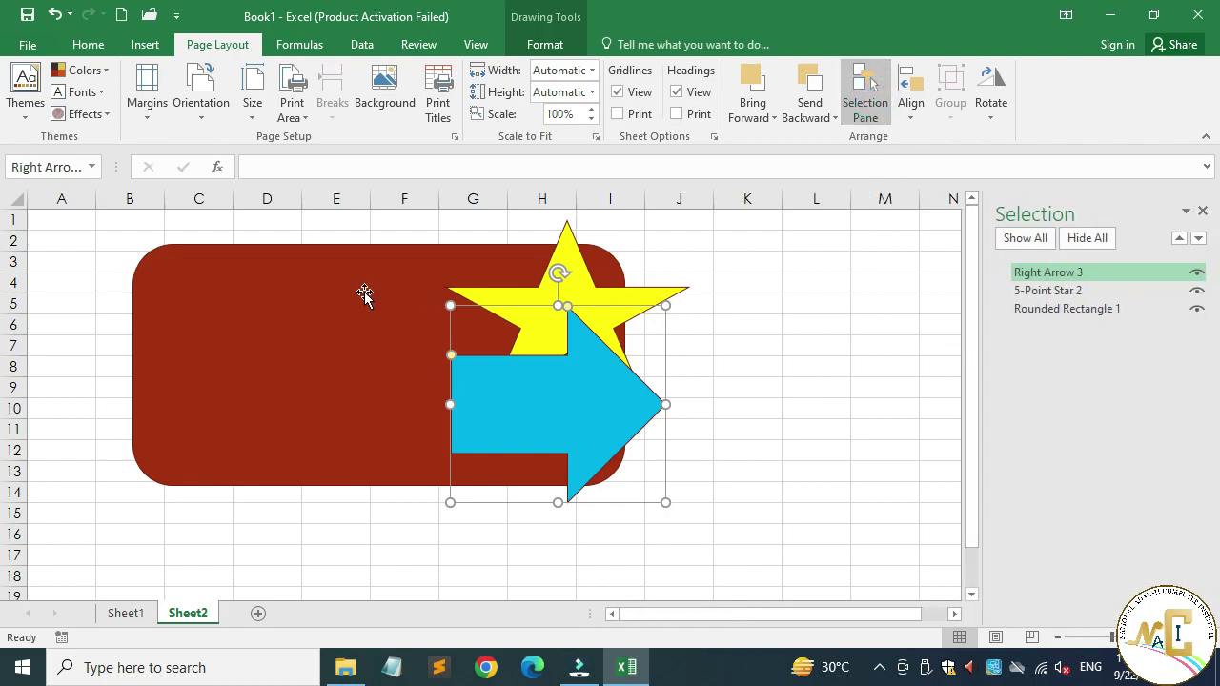
{"action": "left_click", "coordinate": [1197, 291]}
{"action": "left_click", "coordinate": [1197, 308]}
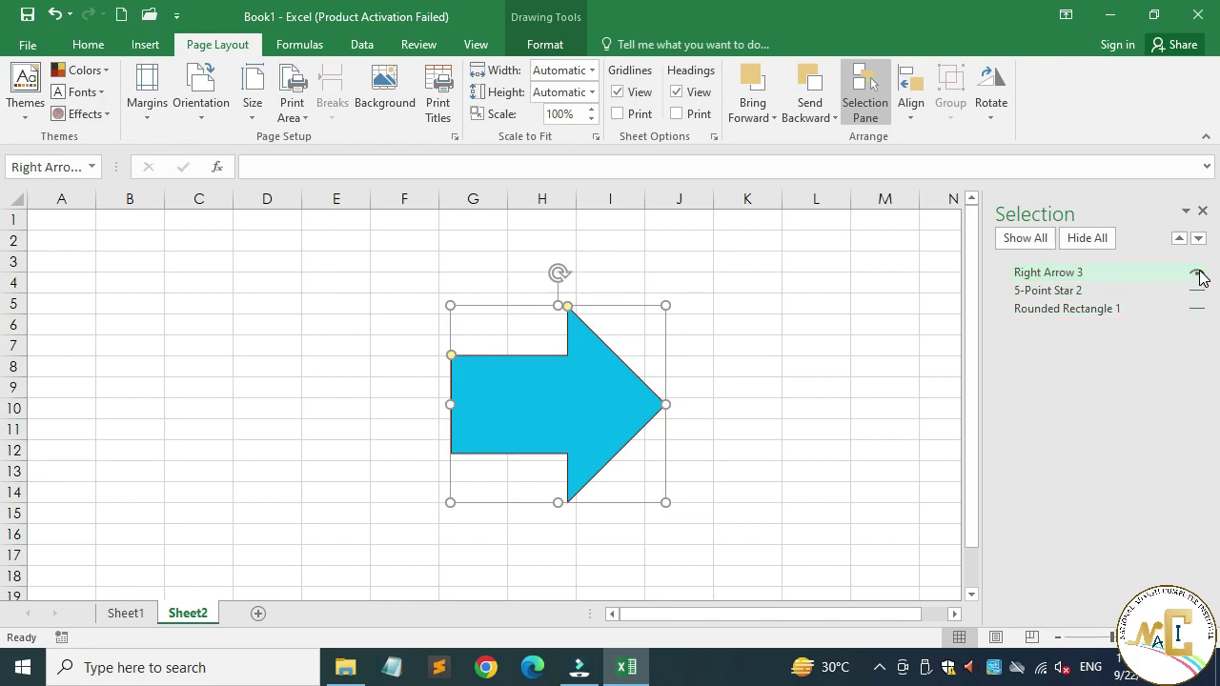
{"action": "left_click", "coordinate": [1197, 310]}
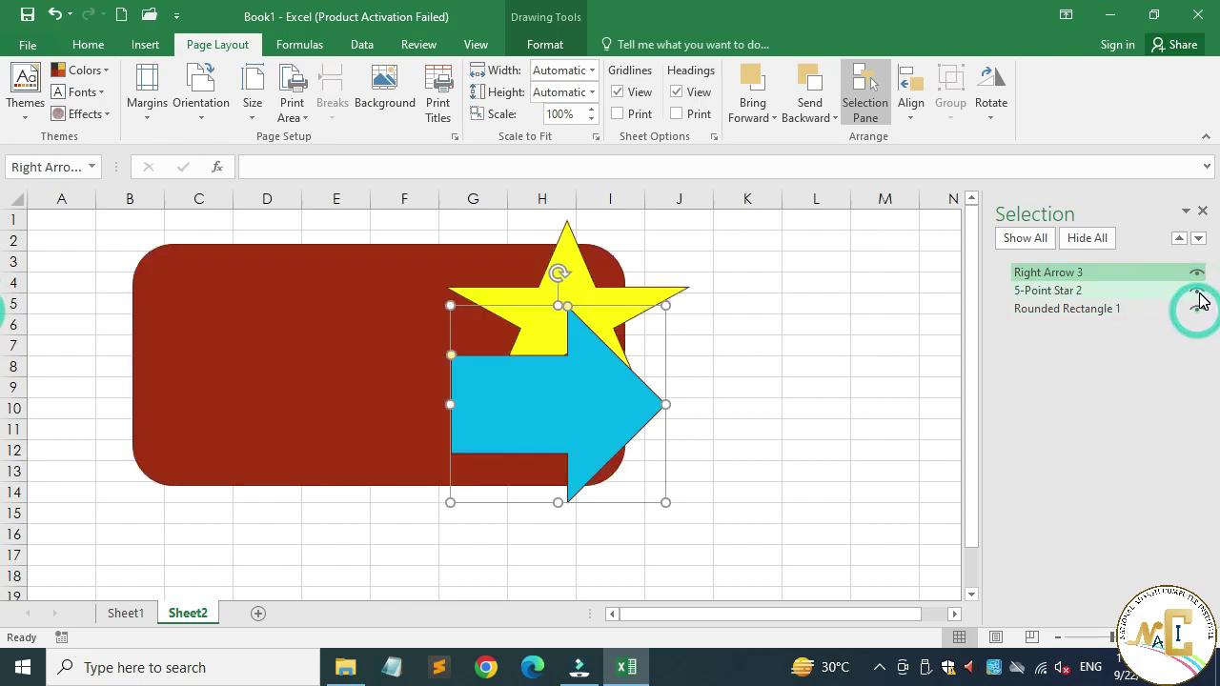
Select the rounded rectangle, the star and the arrow one after another from the object list
{"action": "left_click", "coordinate": [1043, 309]}
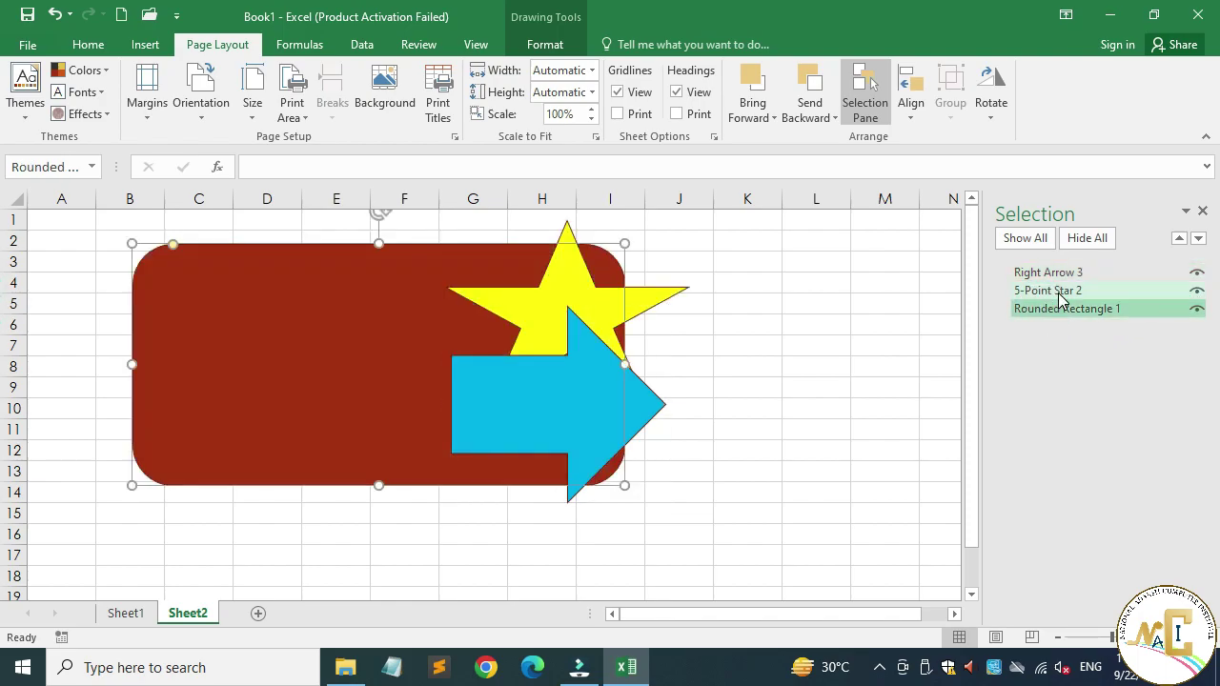
{"action": "left_click", "coordinate": [1056, 289]}
{"action": "left_click", "coordinate": [1060, 275]}
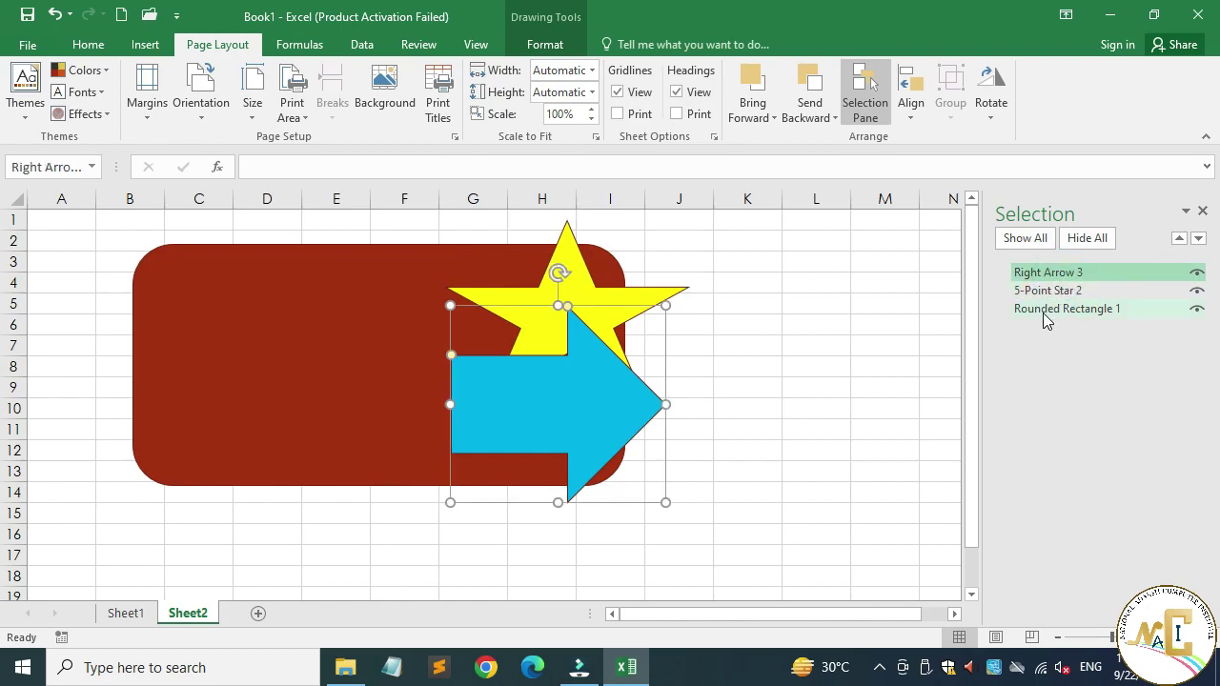
Move Rounded Rectangle 1 to the top of the object order and return it to the bottom
{"action": "left_click", "coordinate": [1064, 317]}
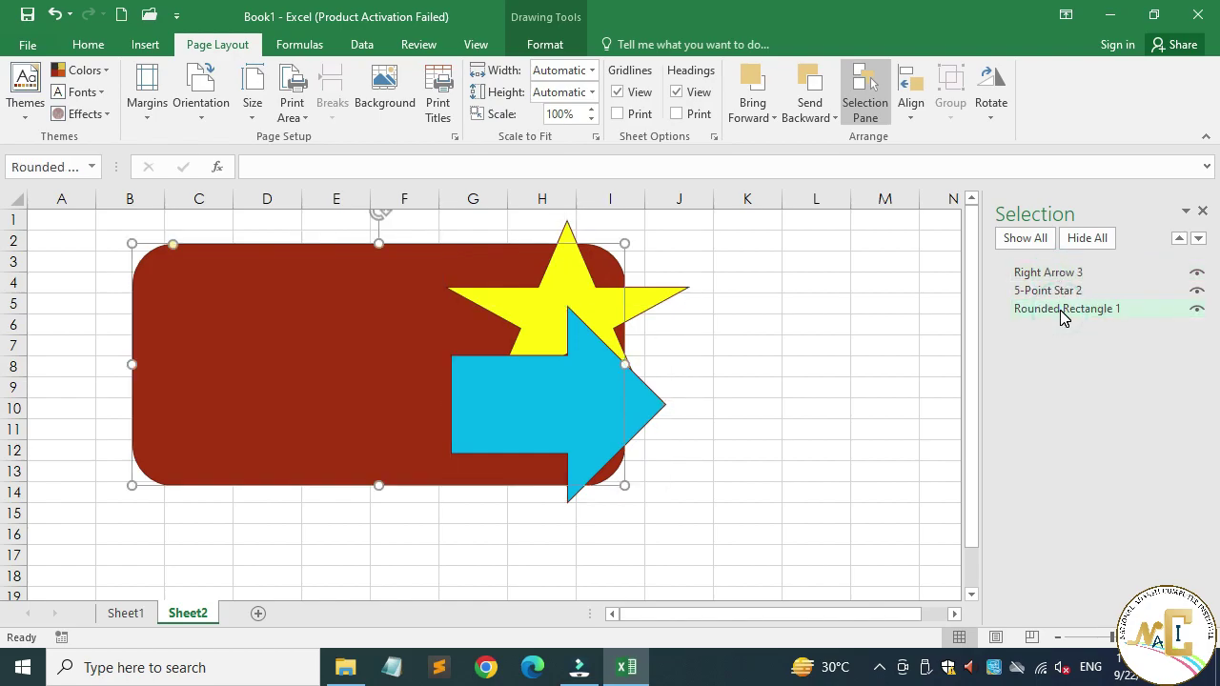
{"action": "left_click", "coordinate": [1179, 240]}
{"action": "left_click", "coordinate": [1179, 240]}
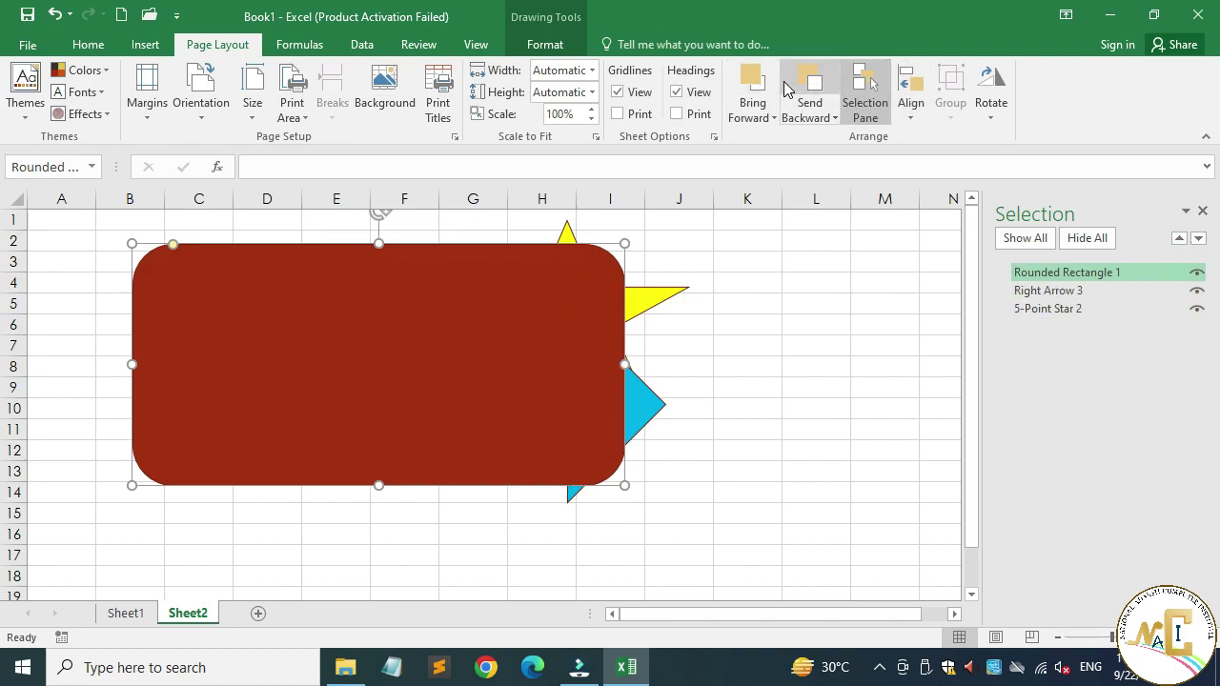
{"action": "left_click", "coordinate": [1198, 239]}
{"action": "left_click", "coordinate": [1199, 240]}
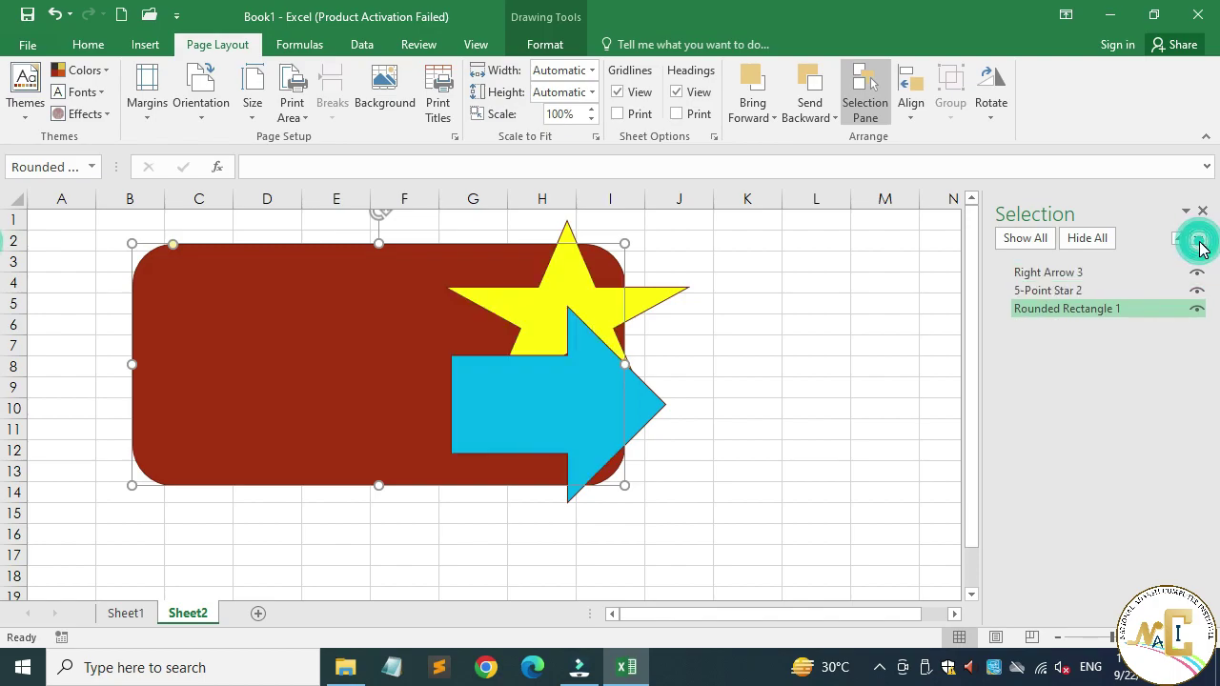
Hide all shapes on the sheet, show them all again, and close the Selection Pane
{"action": "left_click", "coordinate": [1078, 242]}
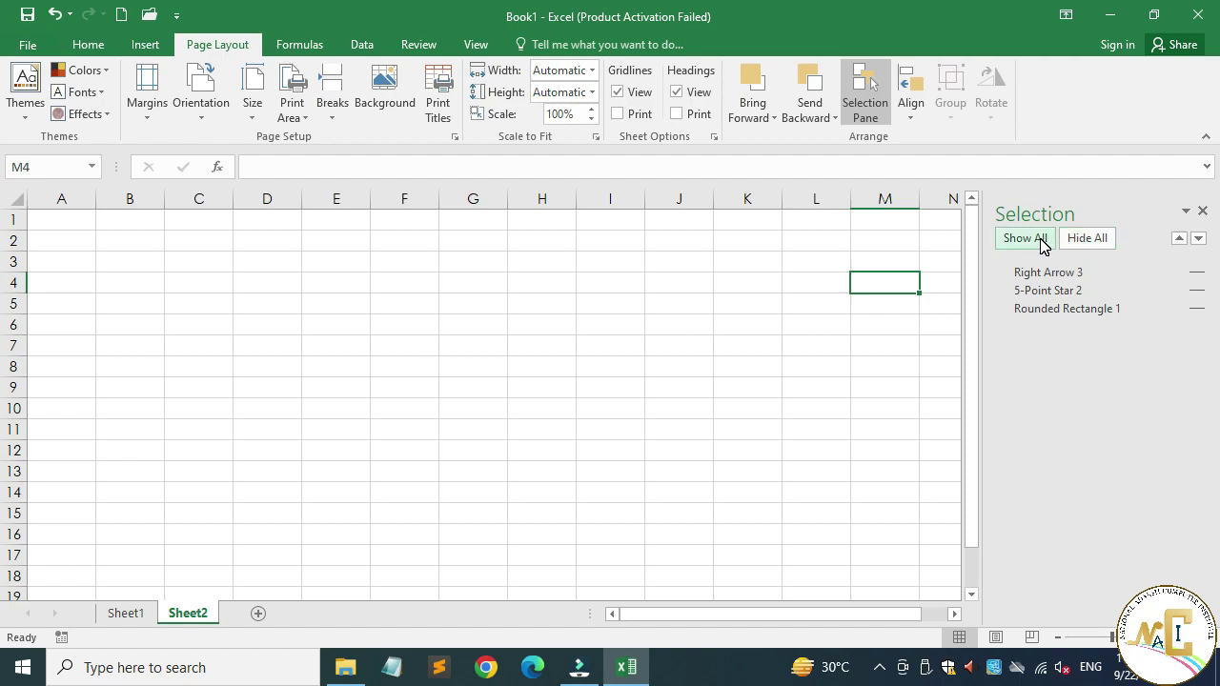
{"action": "left_click", "coordinate": [1044, 244]}
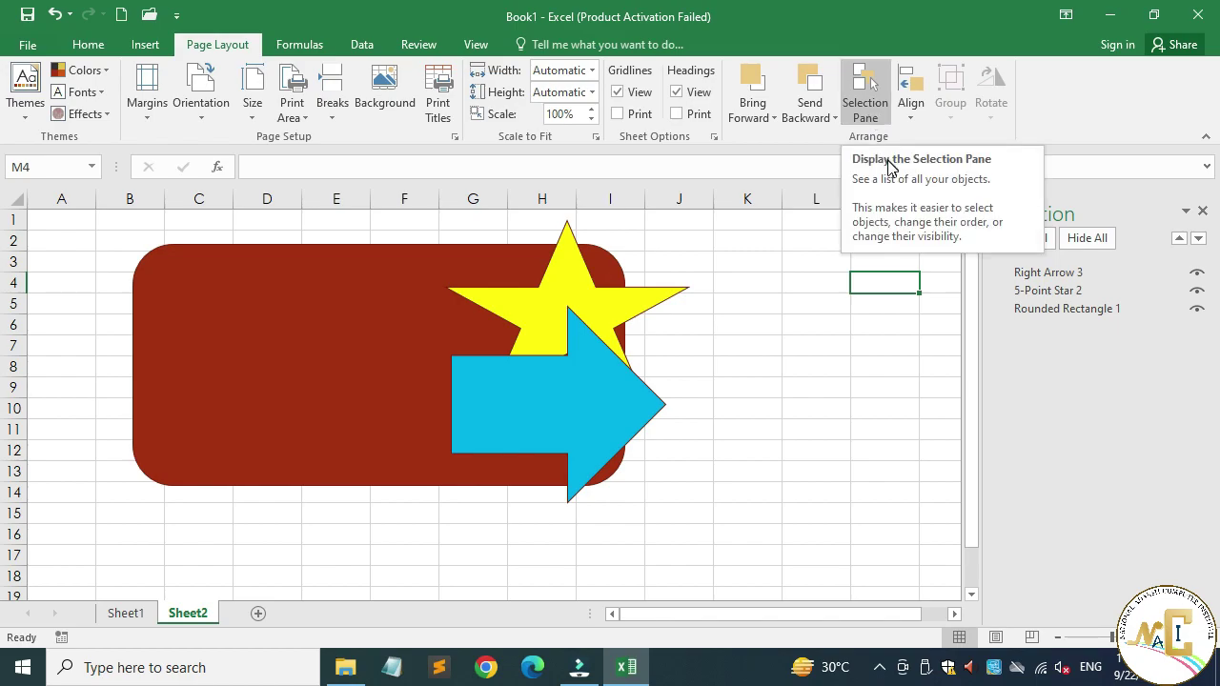
{"action": "left_click", "coordinate": [867, 116]}
Reposition the blue arrow over columns F to H, rows 7 to 16, and the star over columns G to J, rows 3 to 11
{"action": "left_click_drag", "start_coordinate": [597, 414], "coordinate": [624, 421]}
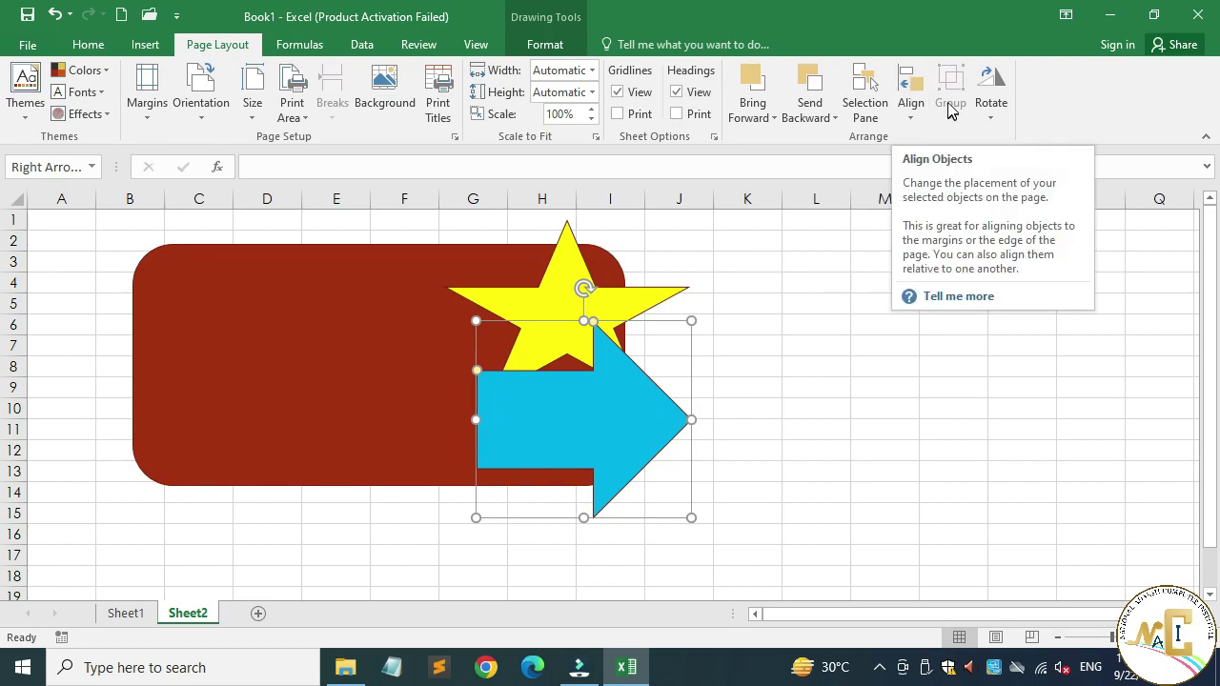
{"action": "left_click", "coordinate": [954, 328]}
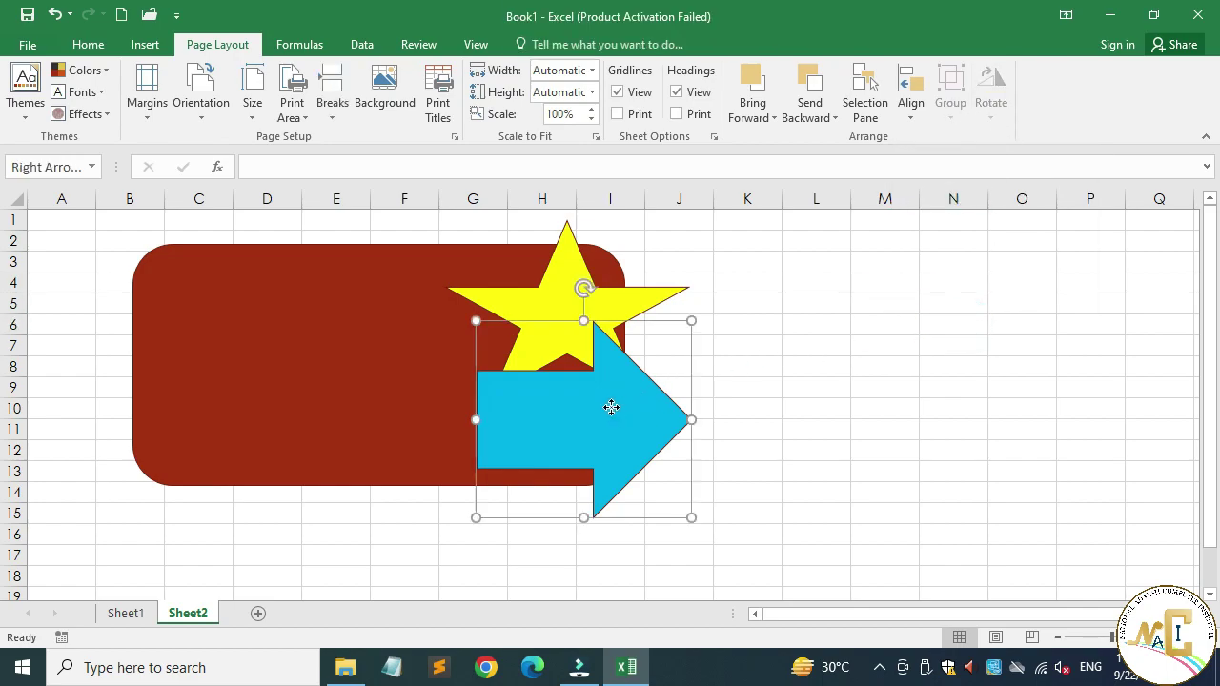
{"action": "left_click_drag", "start_coordinate": [613, 408], "coordinate": [493, 427]}
{"action": "left_click_drag", "start_coordinate": [566, 335], "coordinate": [474, 334]}
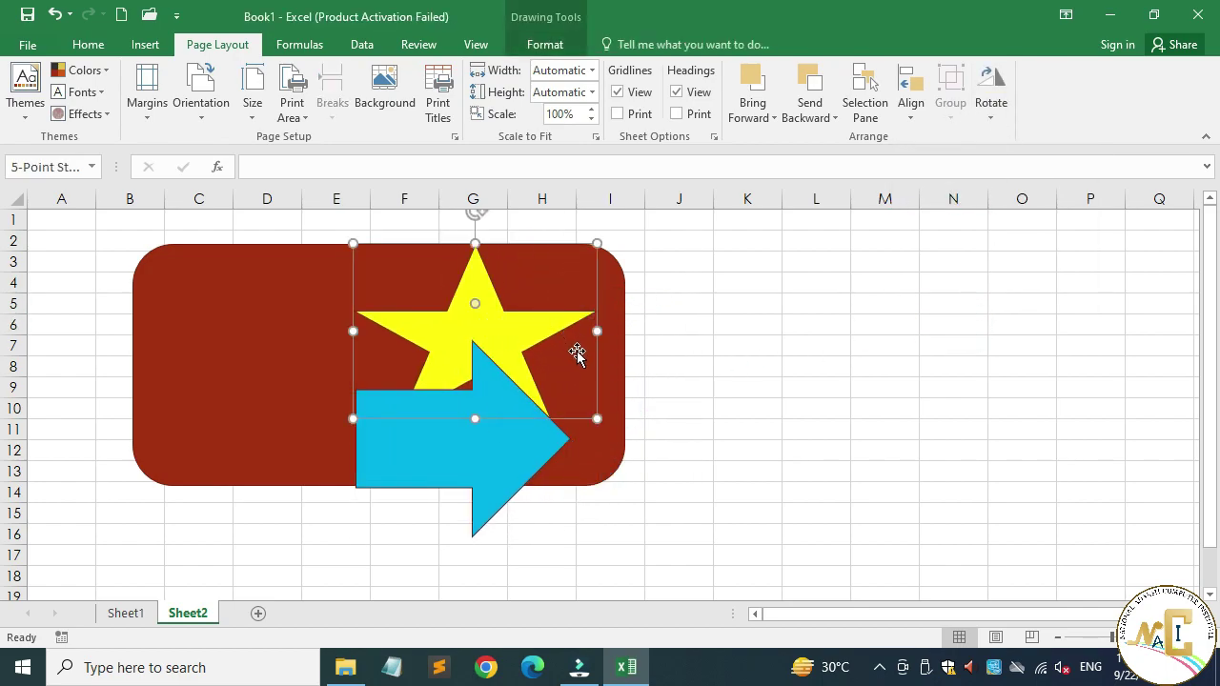
{"action": "left_click_drag", "start_coordinate": [575, 343], "coordinate": [659, 358]}
{"action": "left_click", "coordinate": [793, 360]}
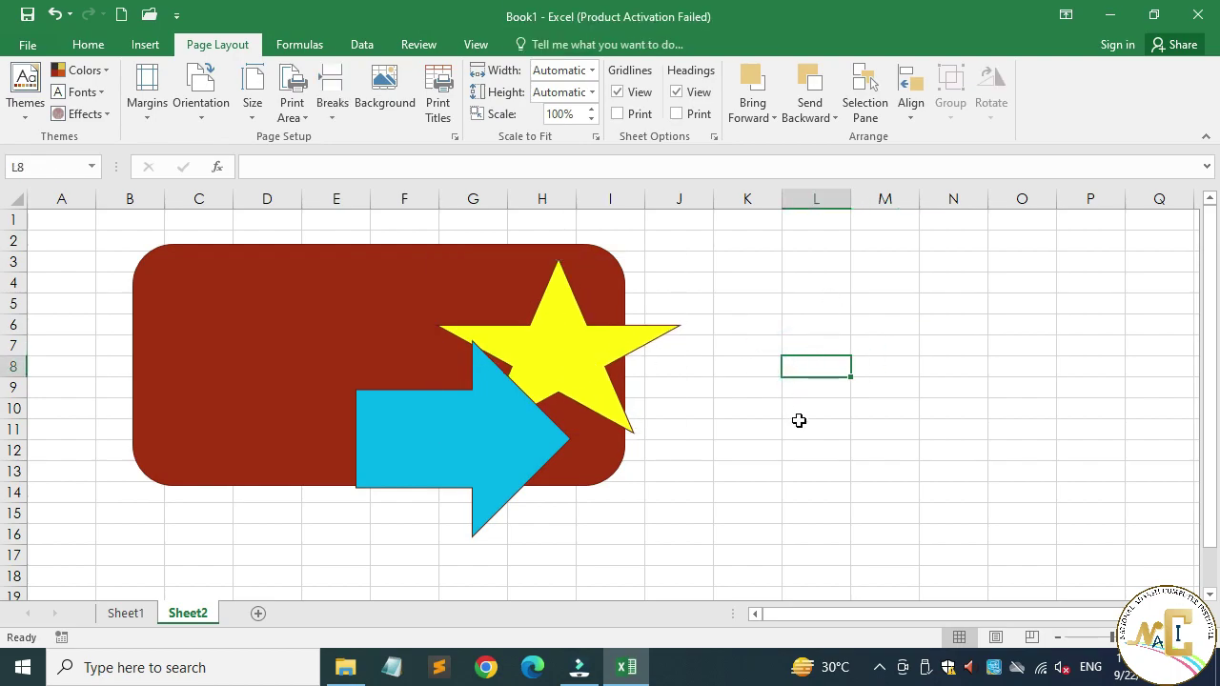
Enter the text SHIFT in cell M6
{"action": "left_click", "coordinate": [864, 324]}
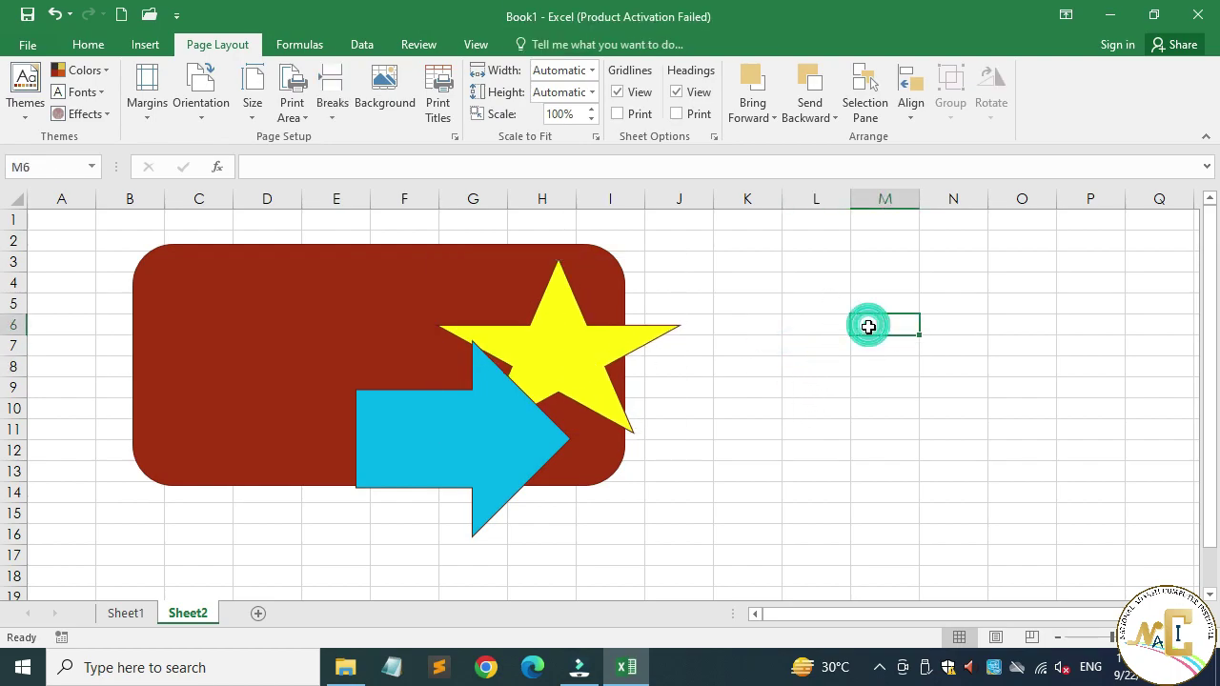
{"action": "type", "text": "SHIFT"}
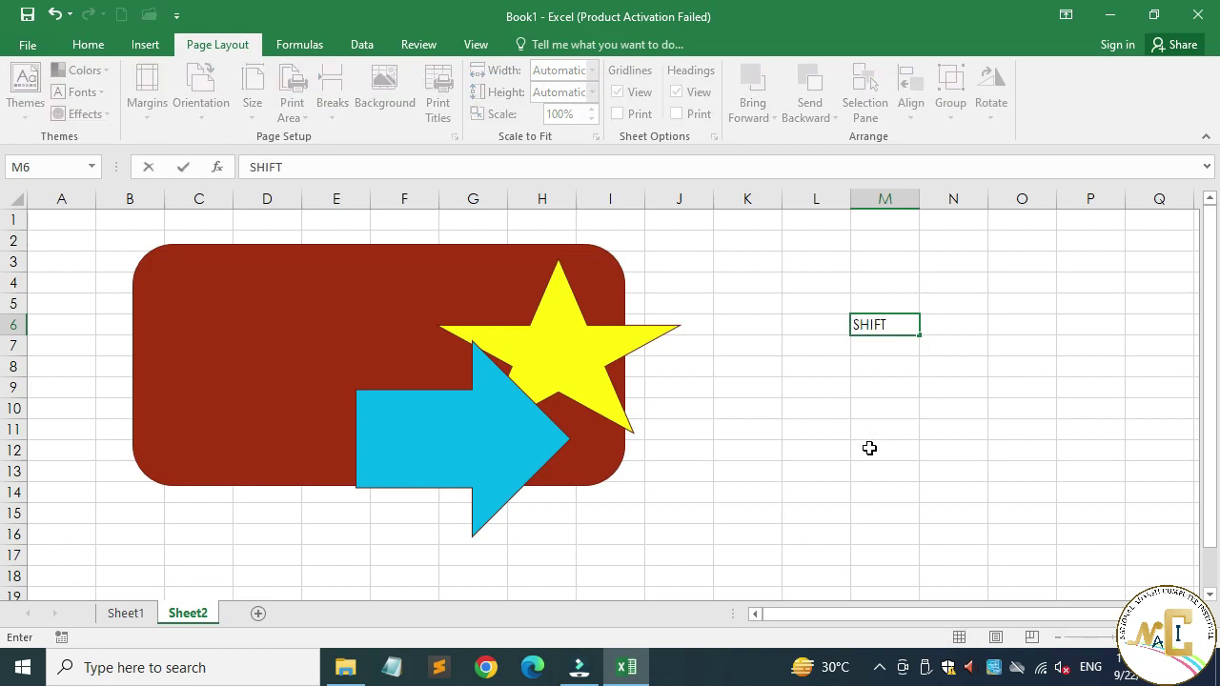
{"action": "left_click", "coordinate": [870, 447]}
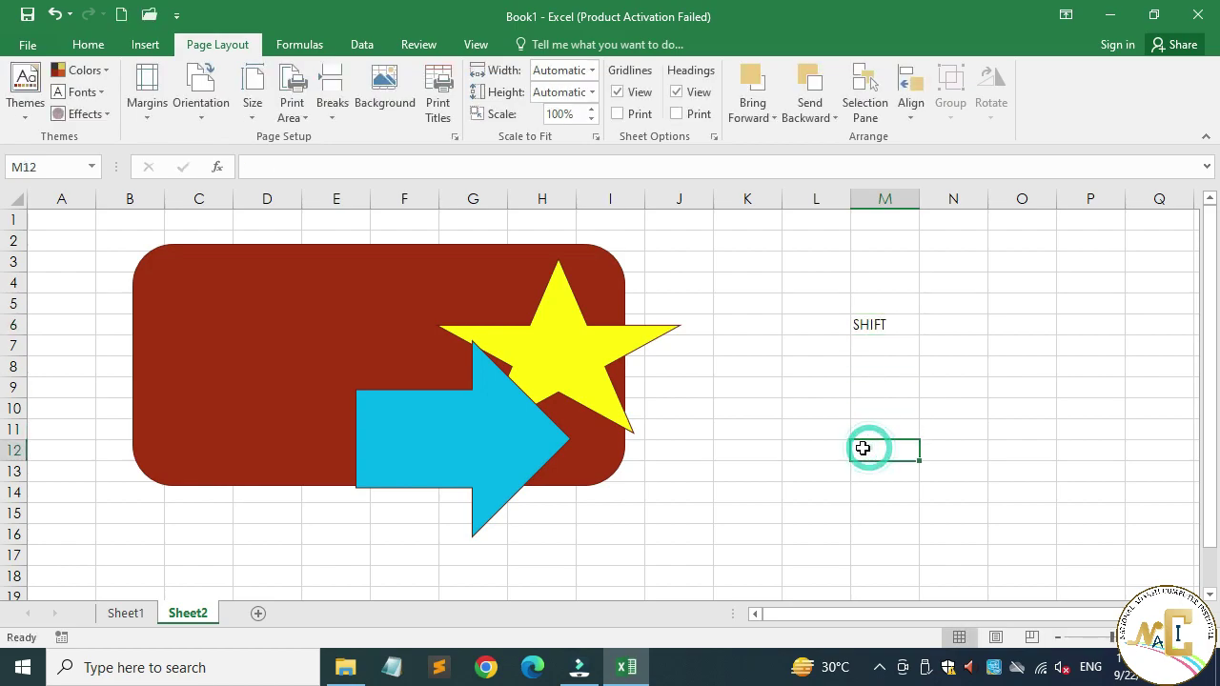
Group the blue arrow and yellow star, and move the group slightly left and down over the rectangle
{"action": "left_click", "coordinate": [465, 440]}
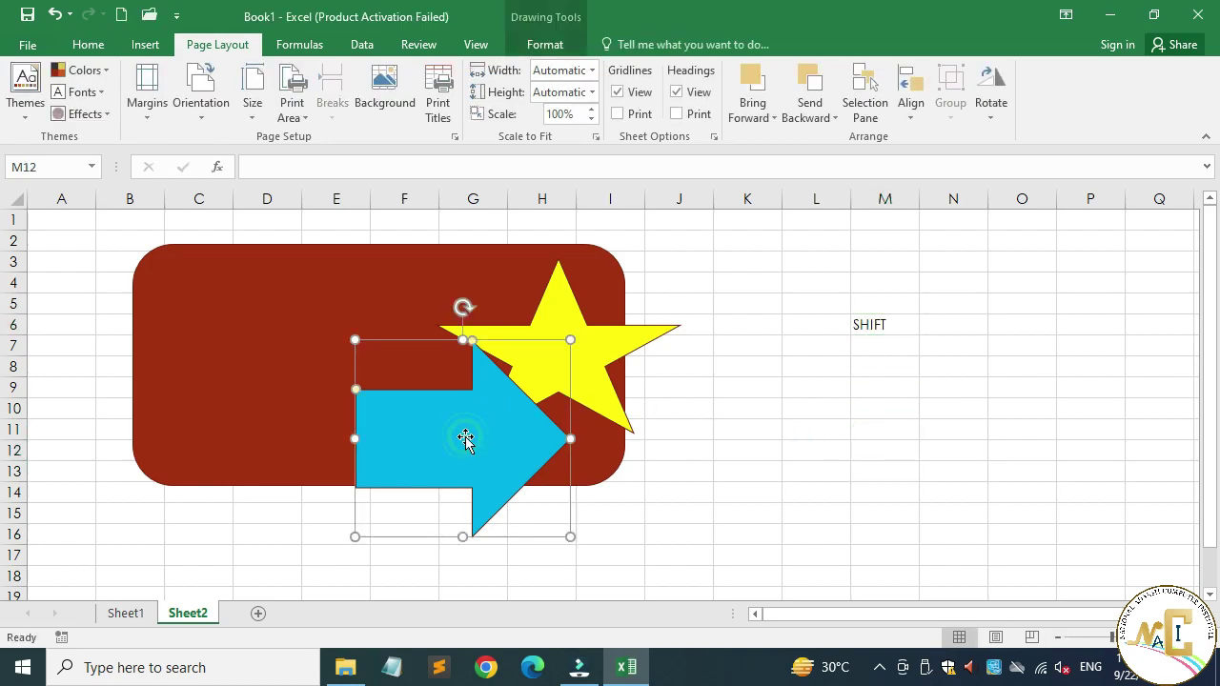
{"action": "left_click", "coordinate": [602, 344], "text": "shift"}
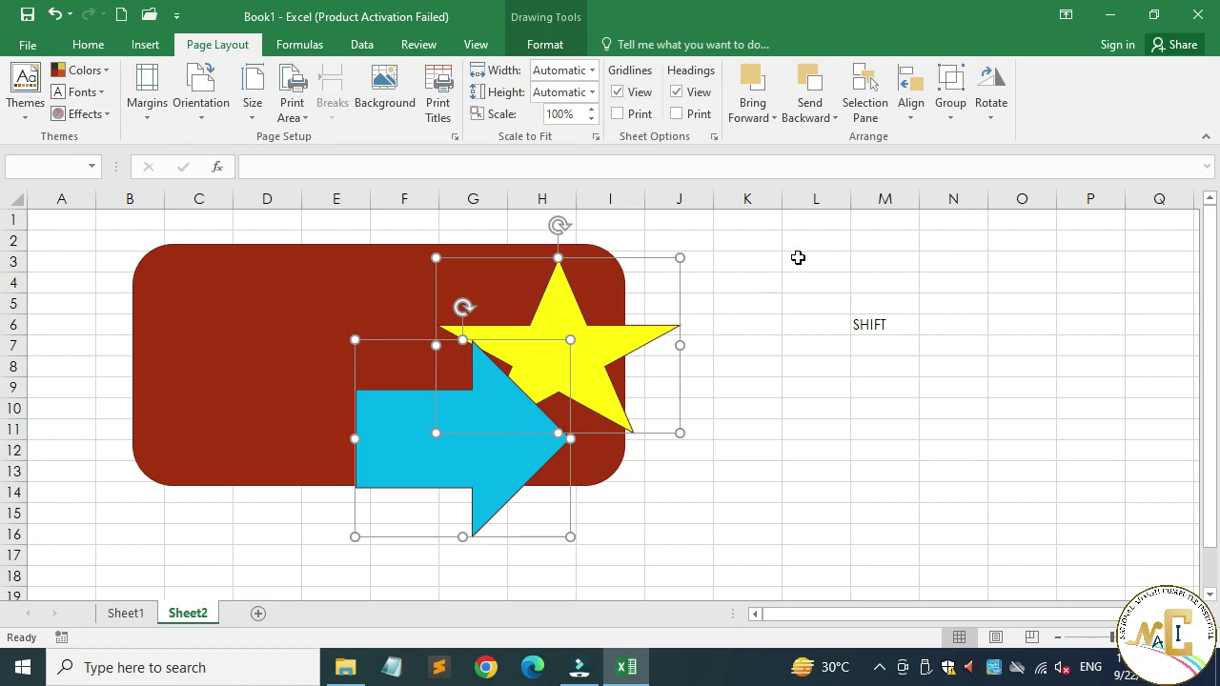
{"action": "left_click", "coordinate": [963, 109]}
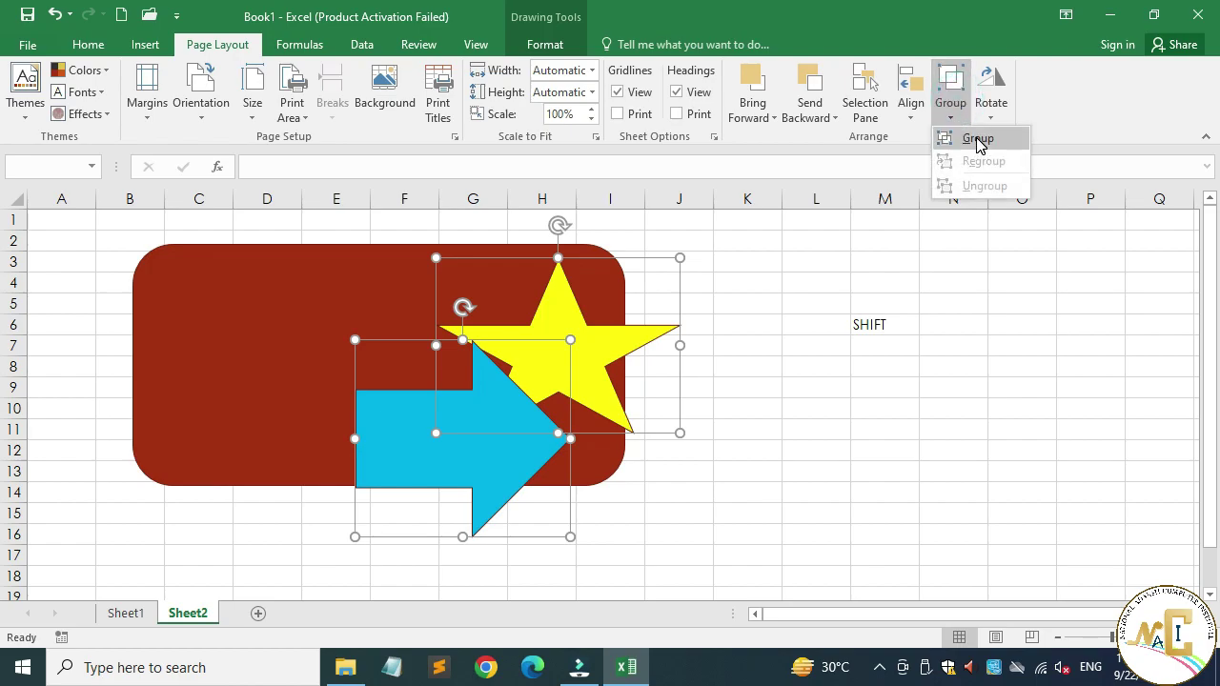
{"action": "left_click", "coordinate": [976, 136]}
{"action": "left_click_drag", "start_coordinate": [578, 357], "coordinate": [523, 351]}
{"action": "left_click", "coordinate": [812, 426]}
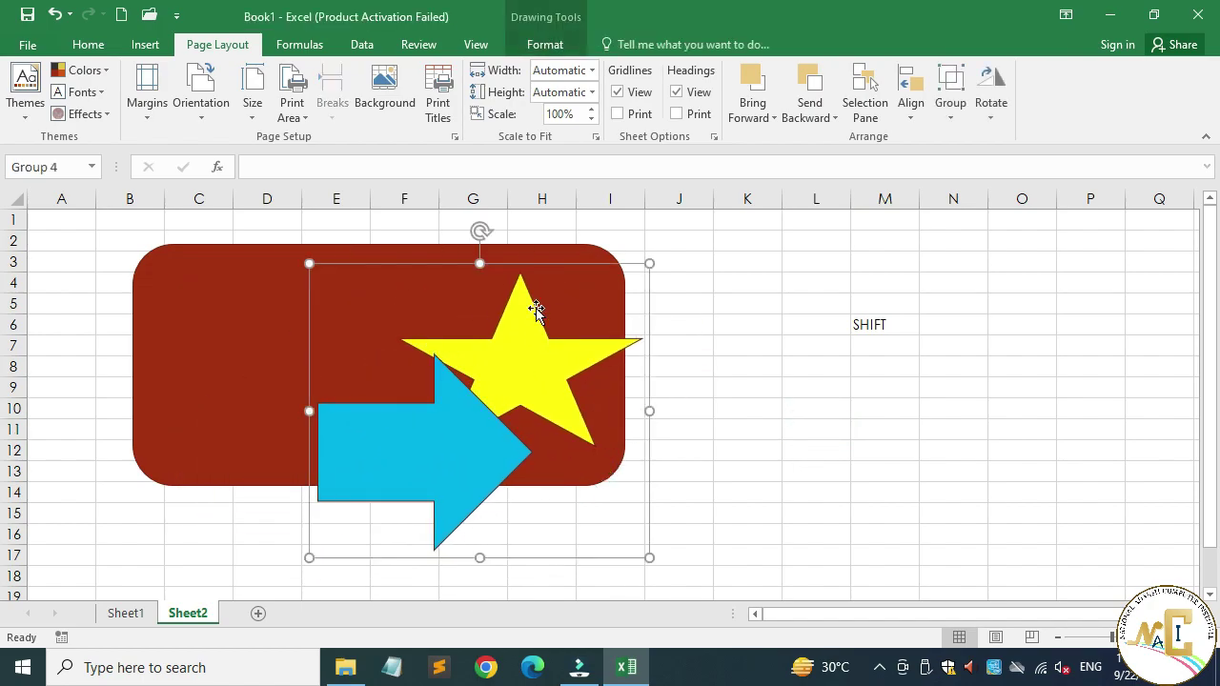
Ungroup the arrow and star, and move the star alone right and slightly up across the rectangle's right edge
{"action": "left_click", "coordinate": [944, 106]}
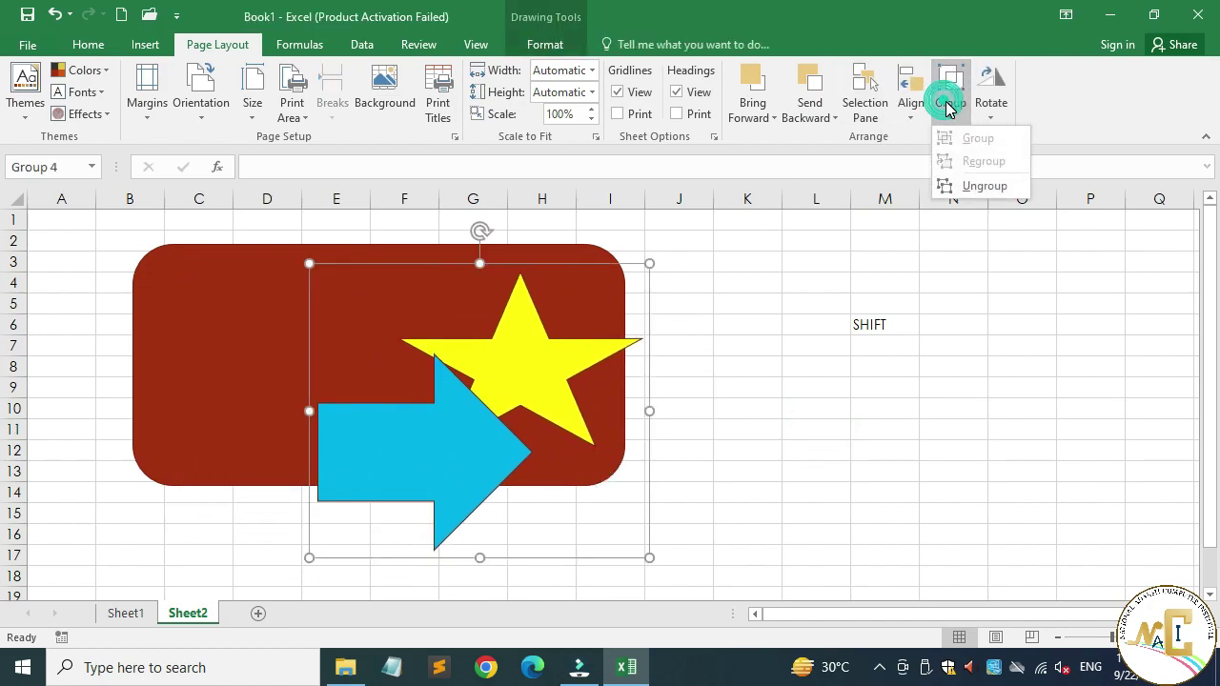
{"action": "left_click", "coordinate": [992, 186]}
{"action": "left_click", "coordinate": [742, 387]}
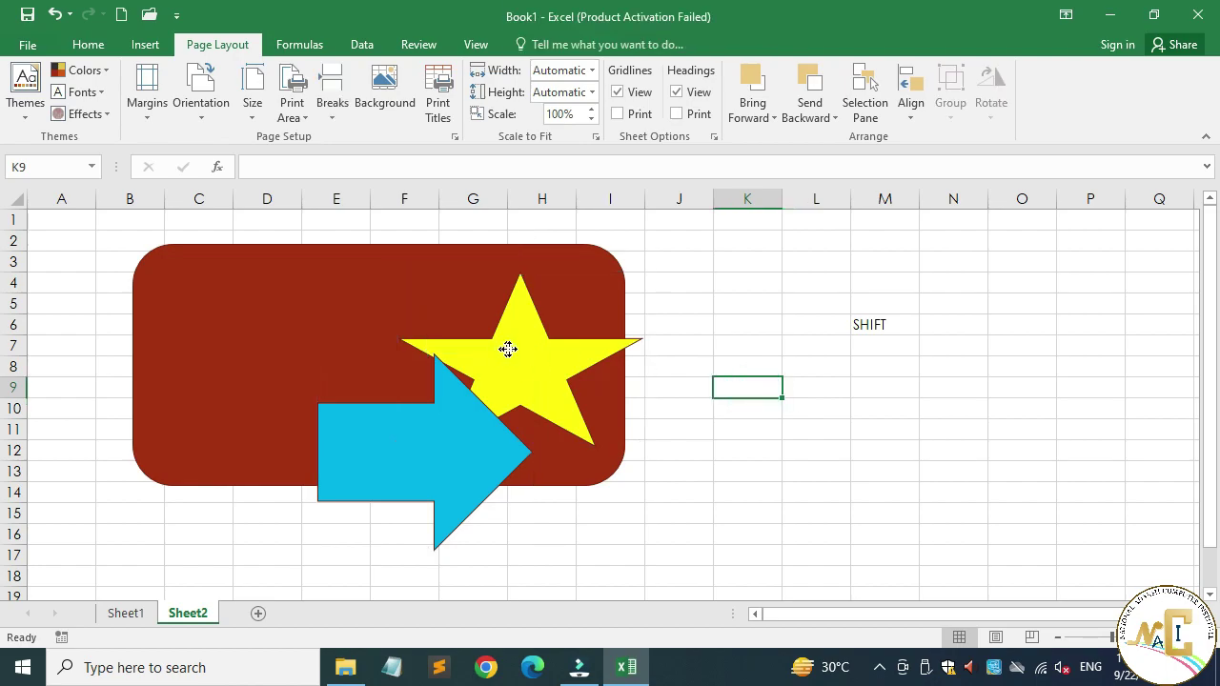
{"action": "left_click_drag", "start_coordinate": [507, 349], "coordinate": [548, 362]}
{"action": "left_click", "coordinate": [674, 515]}
Regroup the blue arrow with the star, and move the group left and up over the rectangle
{"action": "left_click", "coordinate": [457, 480]}
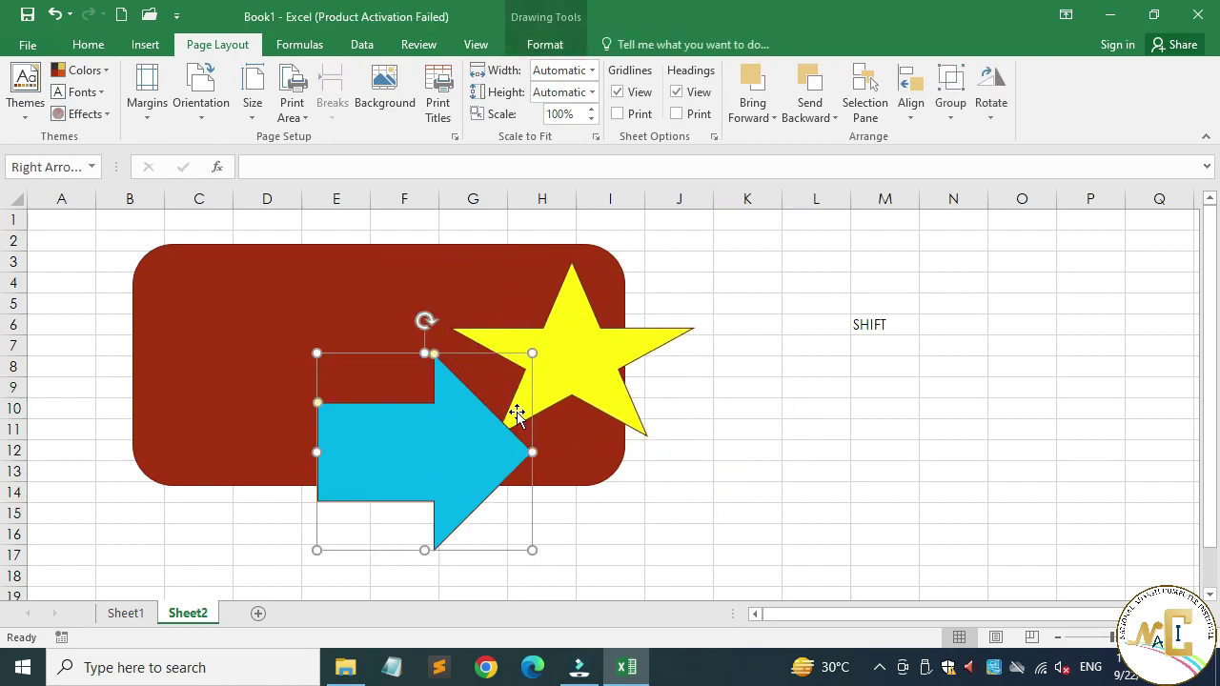
{"action": "left_click", "coordinate": [959, 125]}
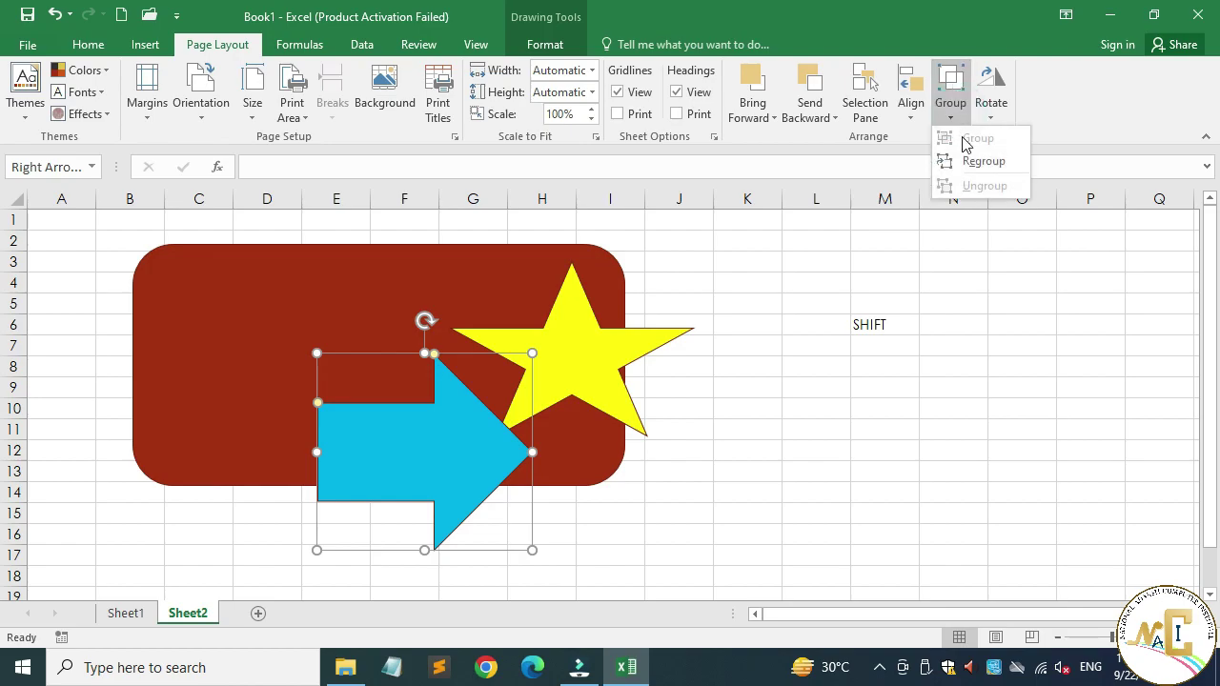
{"action": "left_click", "coordinate": [972, 160]}
{"action": "left_click_drag", "start_coordinate": [584, 369], "coordinate": [467, 343]}
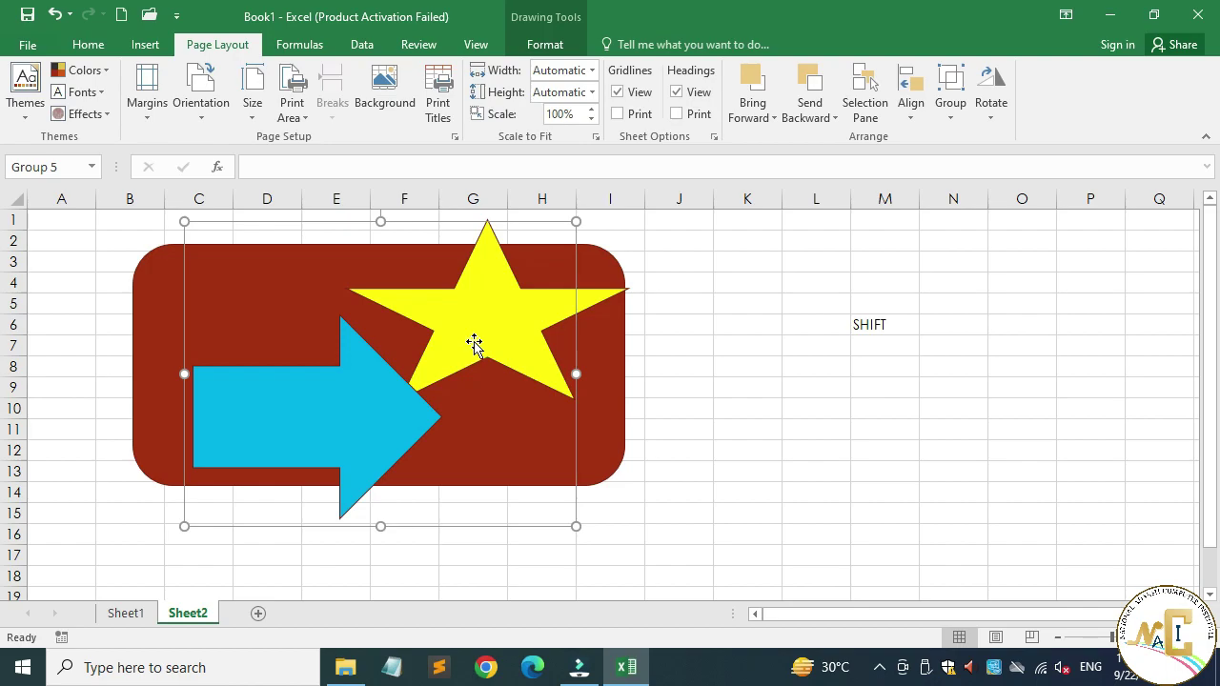
Move the arrow-and-star group slightly right and down over the rectangle
{"action": "left_click", "coordinate": [1000, 105]}
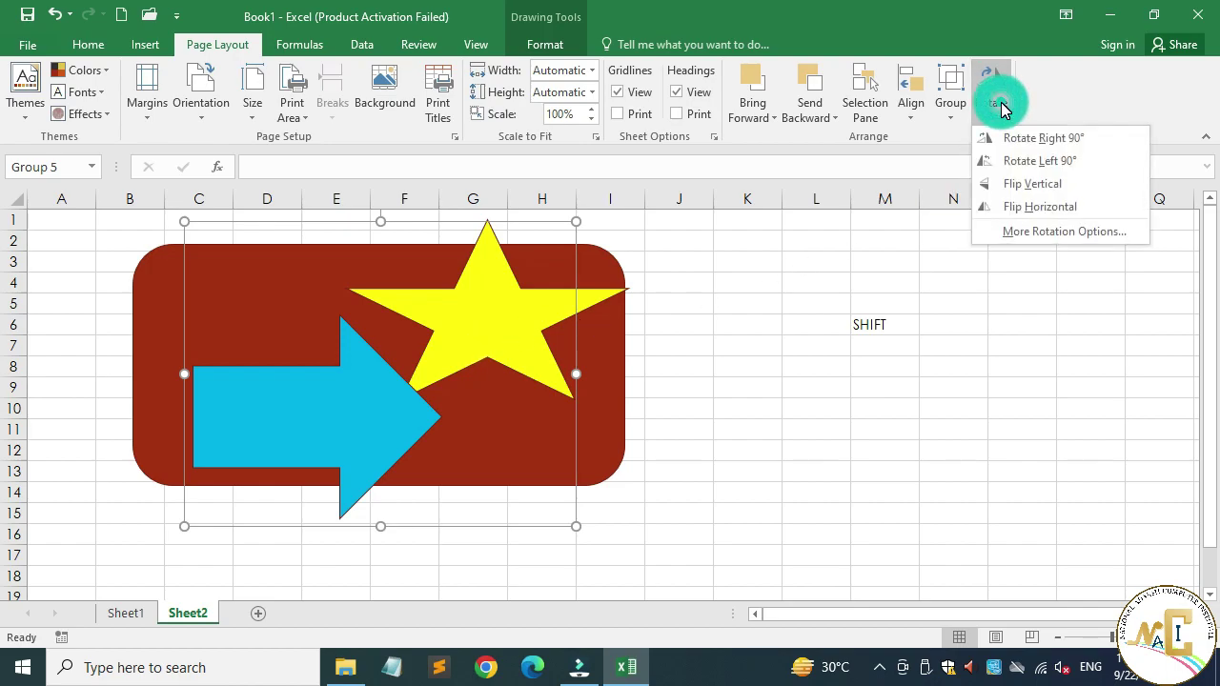
{"action": "left_click", "coordinate": [852, 270]}
{"action": "left_click_drag", "start_coordinate": [496, 327], "coordinate": [511, 378]}
{"action": "left_click", "coordinate": [874, 393]}
{"action": "left_click", "coordinate": [511, 367]}
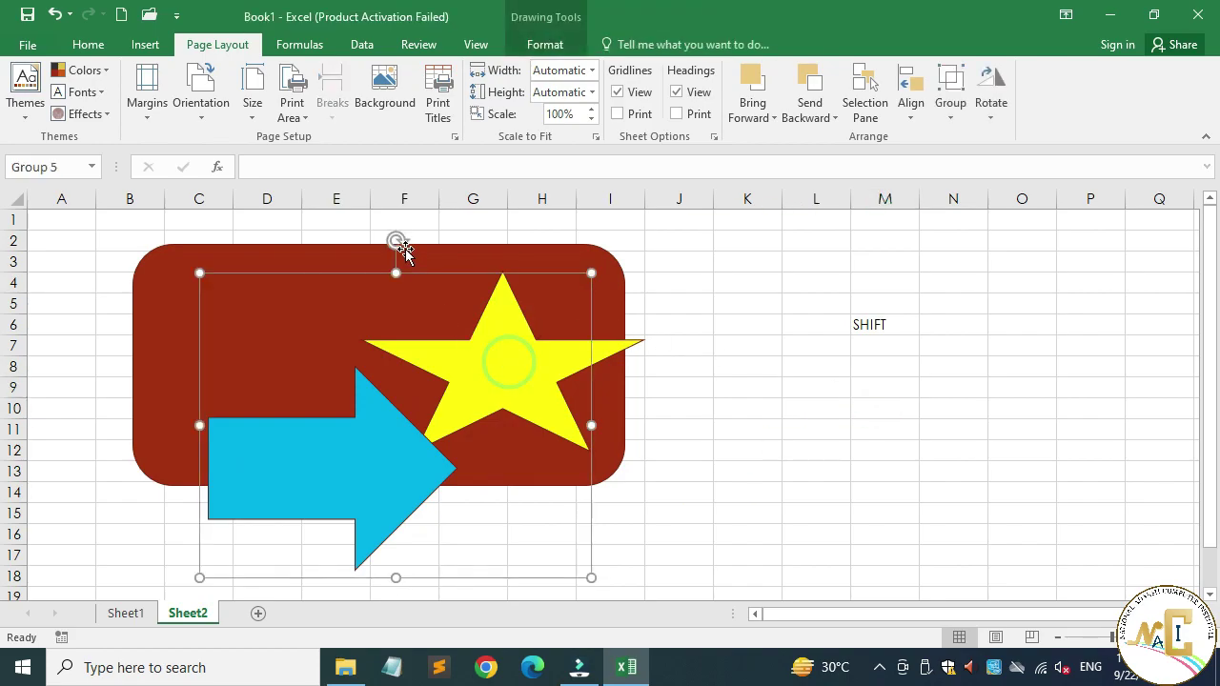
Try rotating the arrow-and-star group clockwise by hand, and undo the rotation
{"action": "left_click_drag", "start_coordinate": [398, 239], "coordinate": [498, 265]}
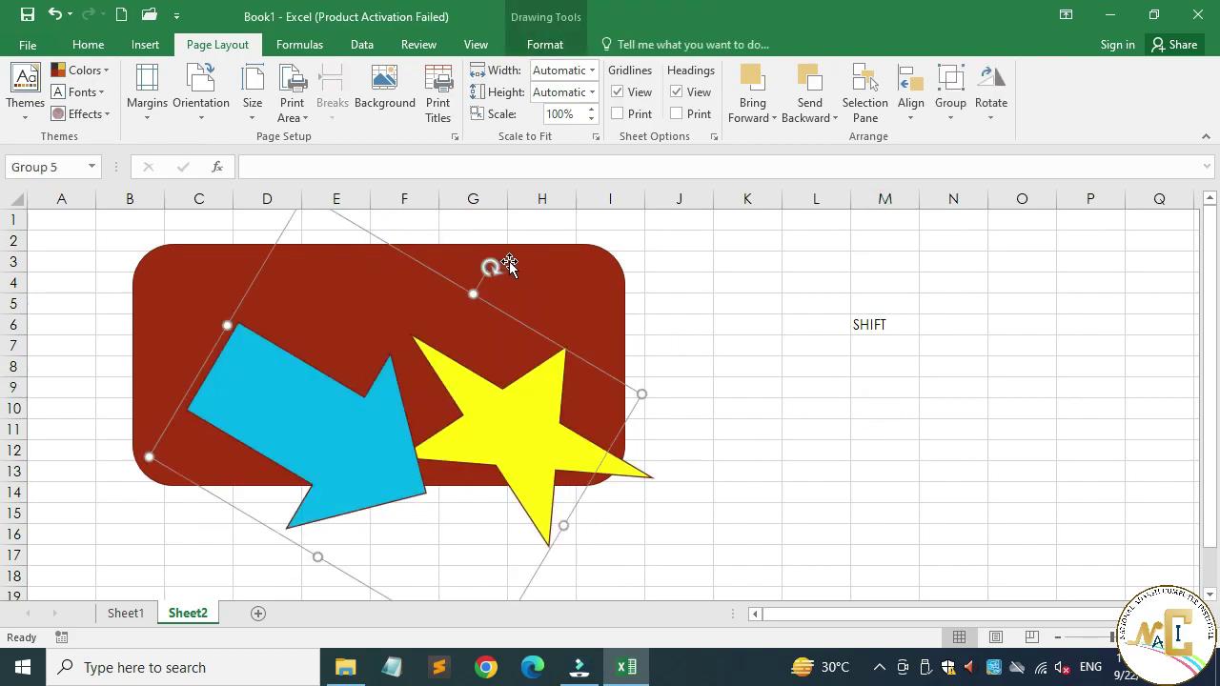
{"action": "key", "text": "ctrl+z"}
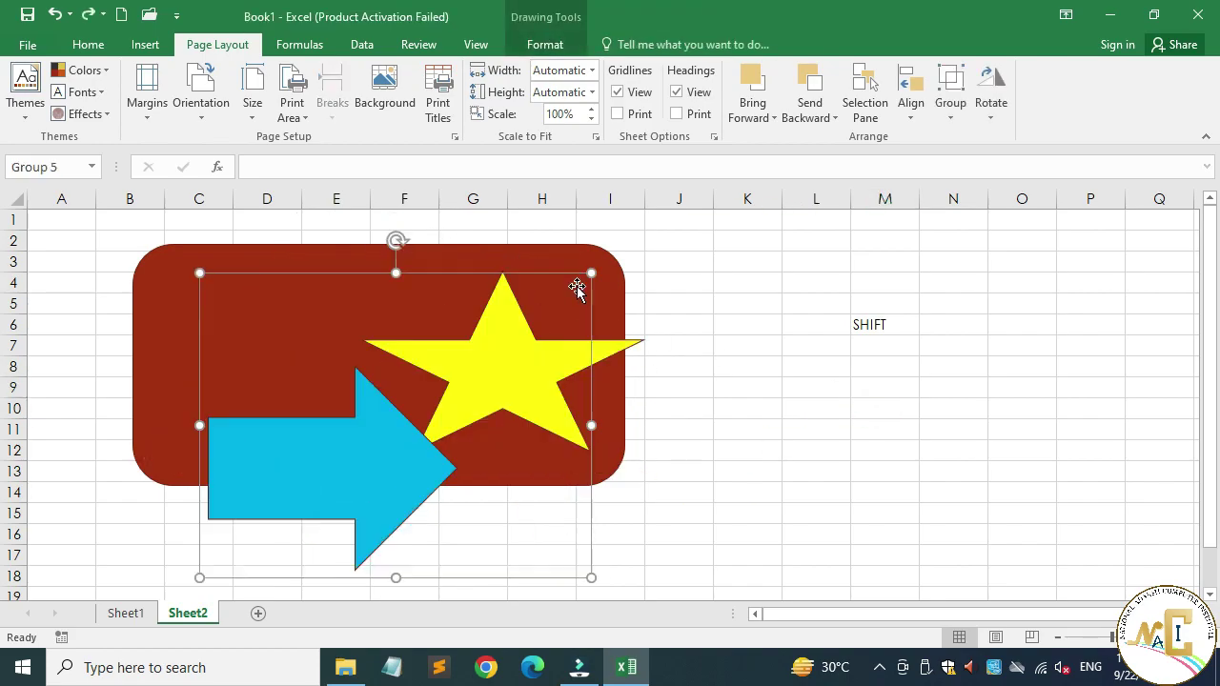
Flip the arrow-and-star group horizontally and deselect it
{"action": "left_click", "coordinate": [993, 99]}
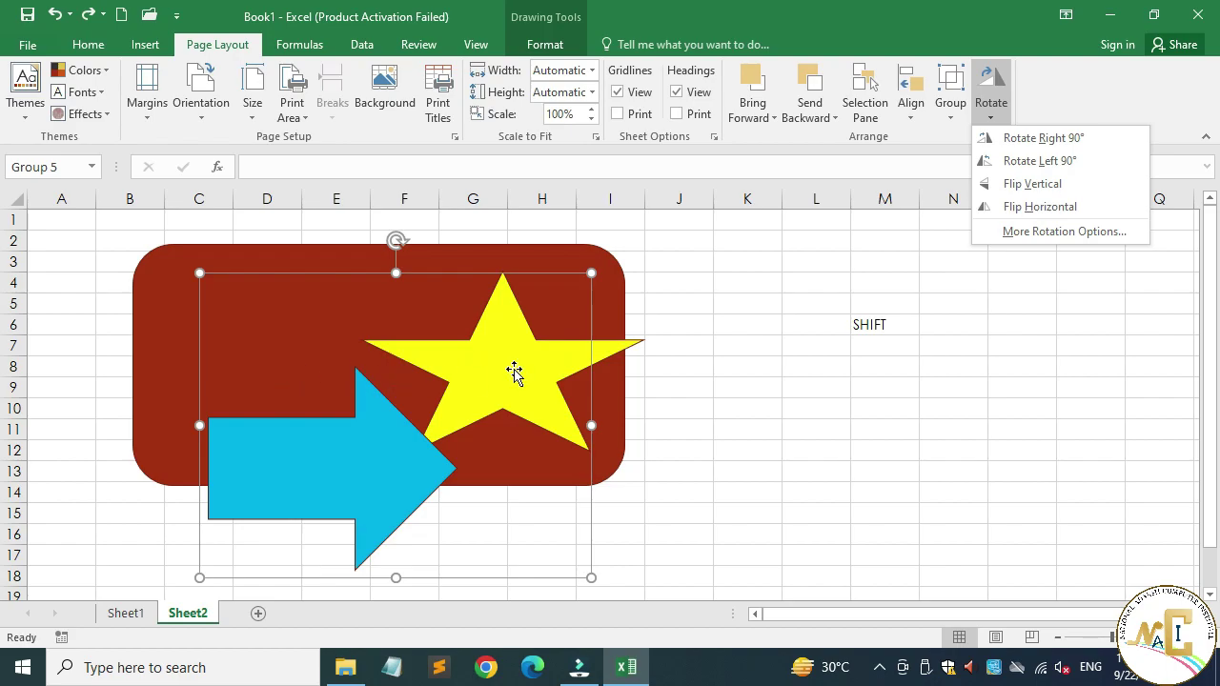
{"action": "left_click", "coordinate": [897, 319]}
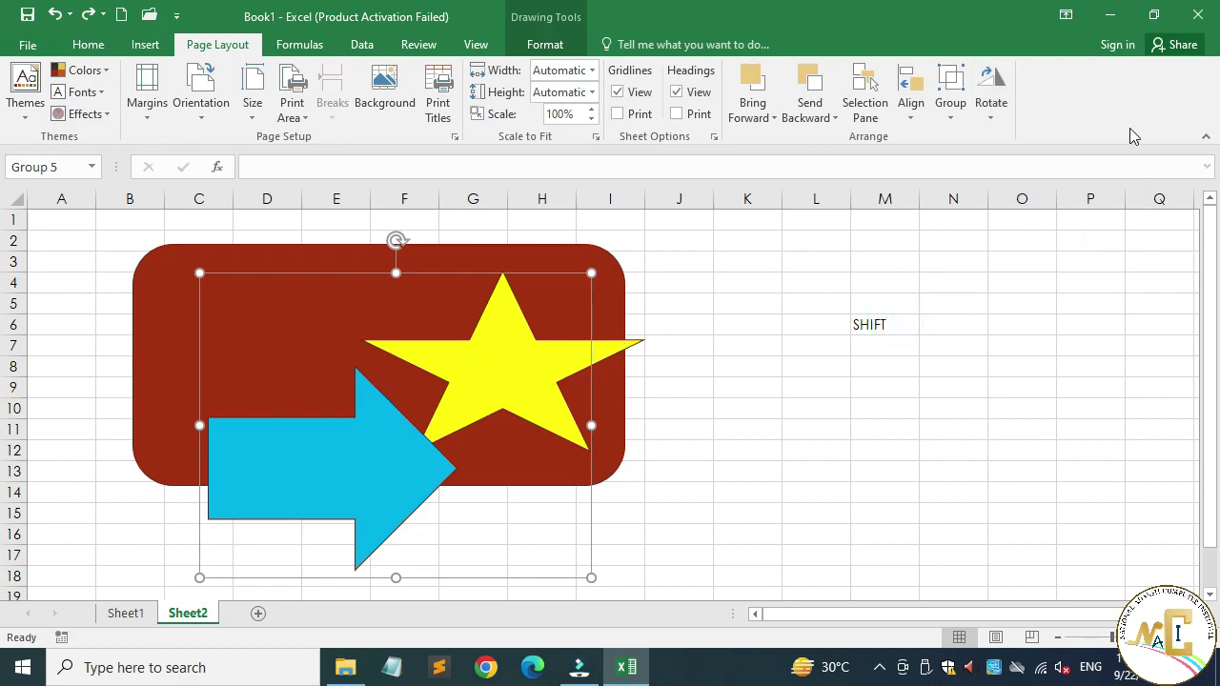
{"action": "left_click", "coordinate": [996, 115]}
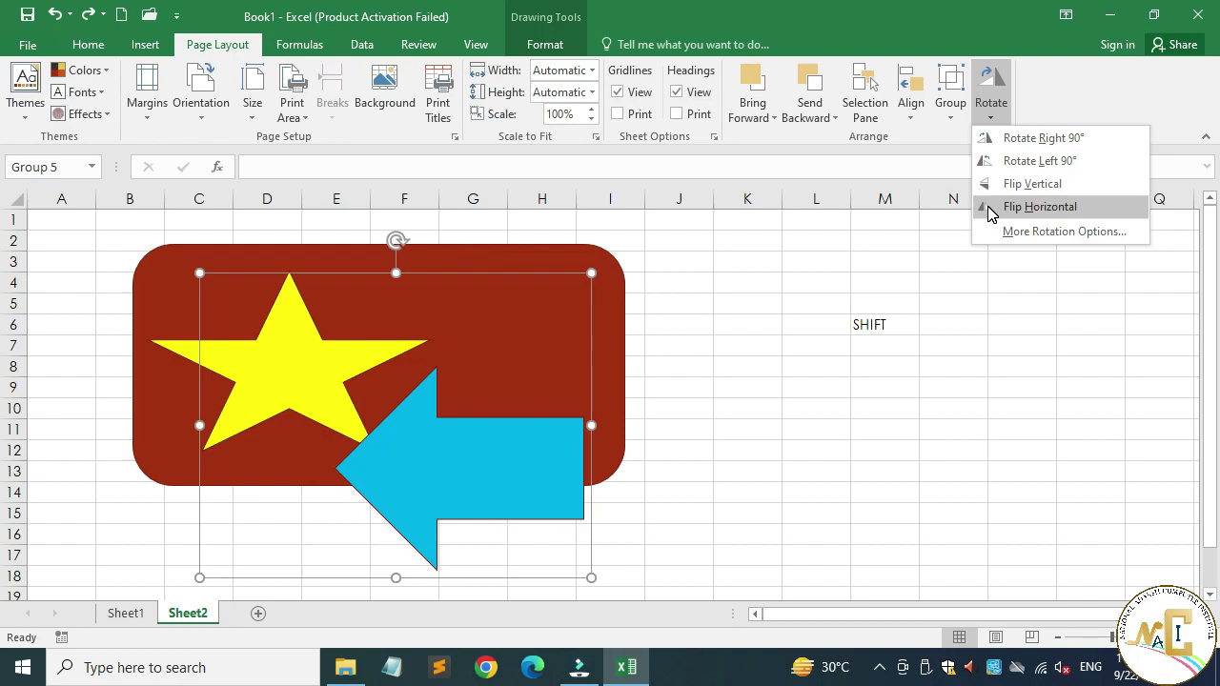
{"action": "left_click", "coordinate": [989, 207]}
{"action": "left_click", "coordinate": [954, 260]}
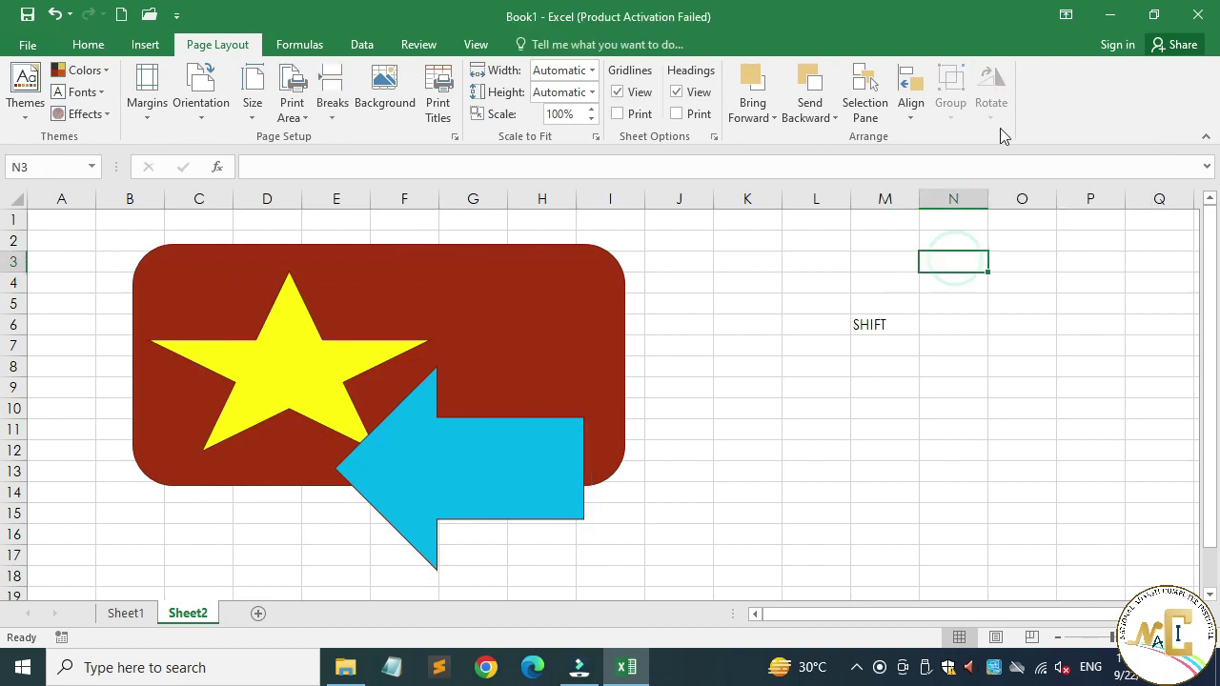
Ungroup the blue arrow and yellow star, and delete the arrow
{"action": "left_click", "coordinate": [911, 118]}
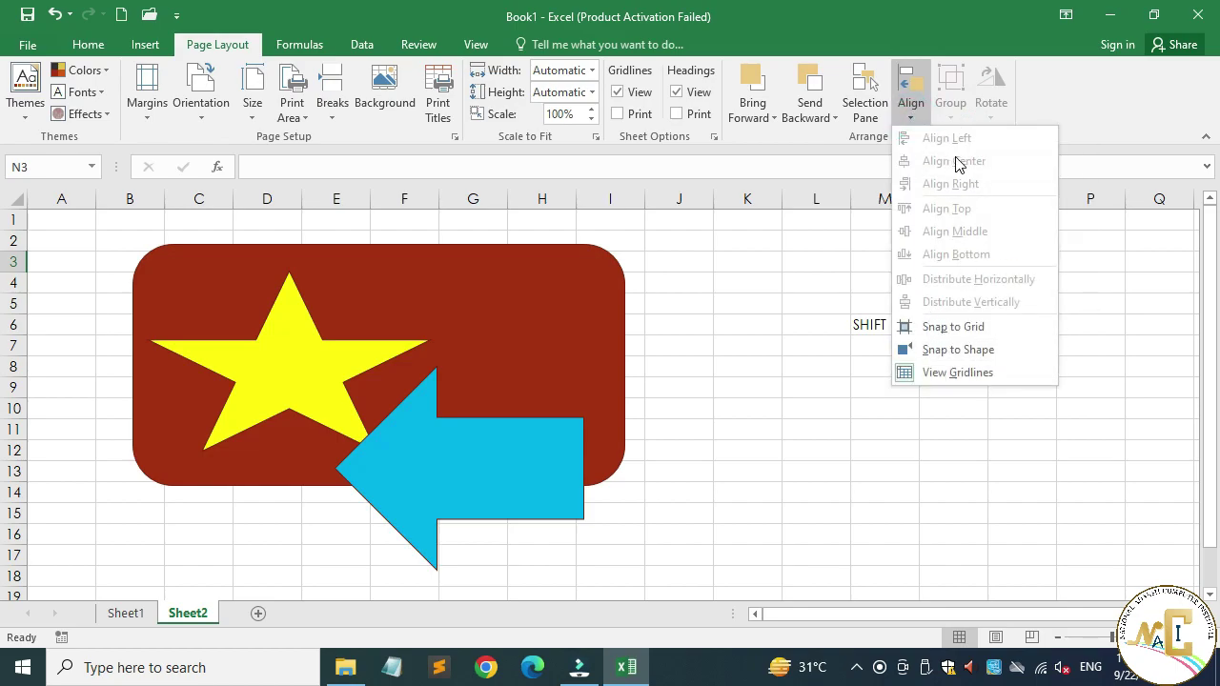
{"action": "left_click", "coordinate": [725, 315]}
{"action": "left_click", "coordinate": [449, 467]}
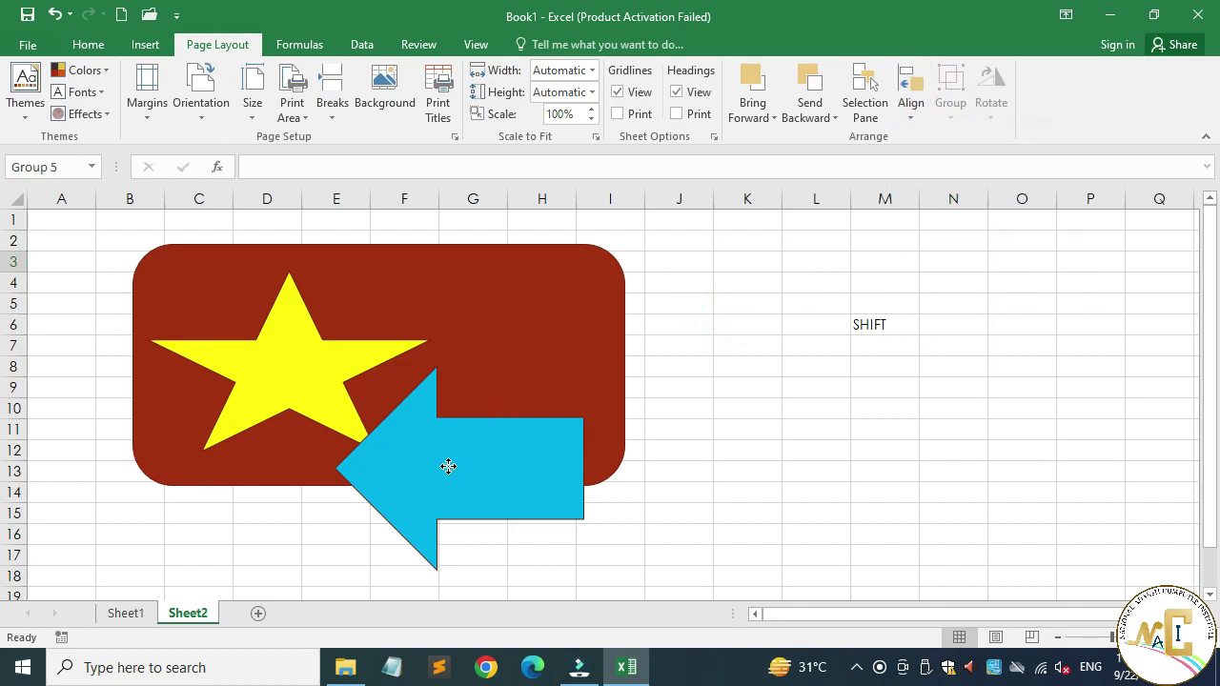
{"action": "left_click", "coordinate": [950, 105]}
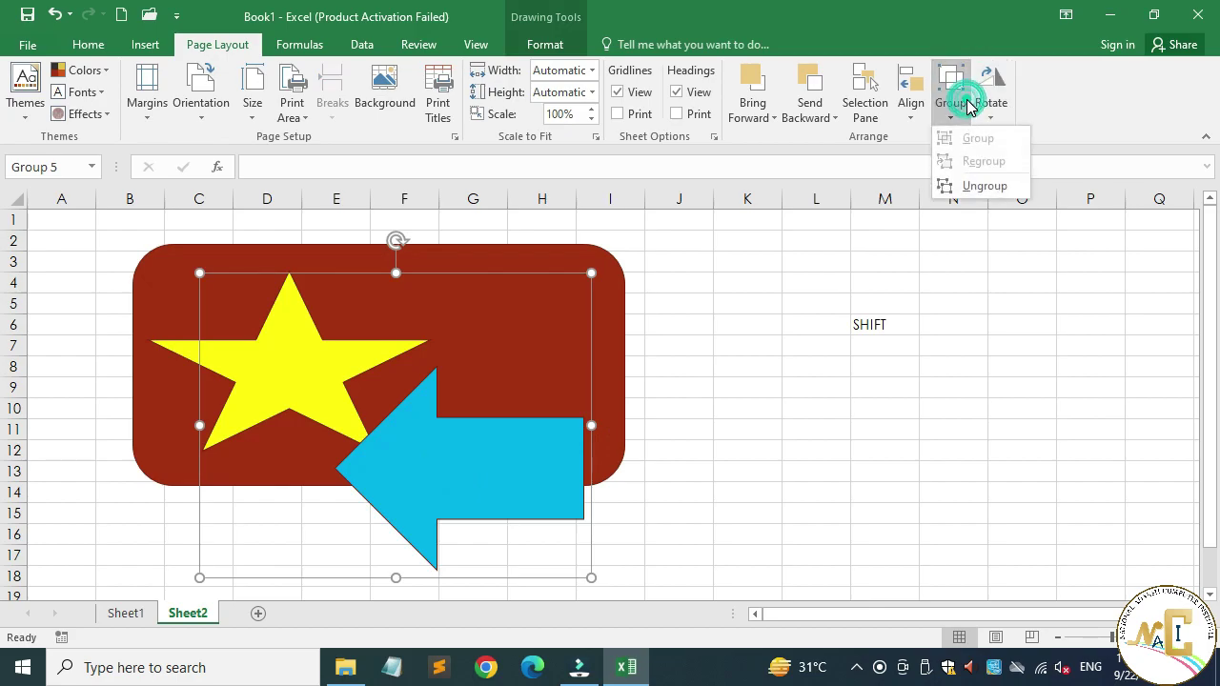
{"action": "left_click", "coordinate": [992, 189]}
{"action": "left_click", "coordinate": [490, 468]}
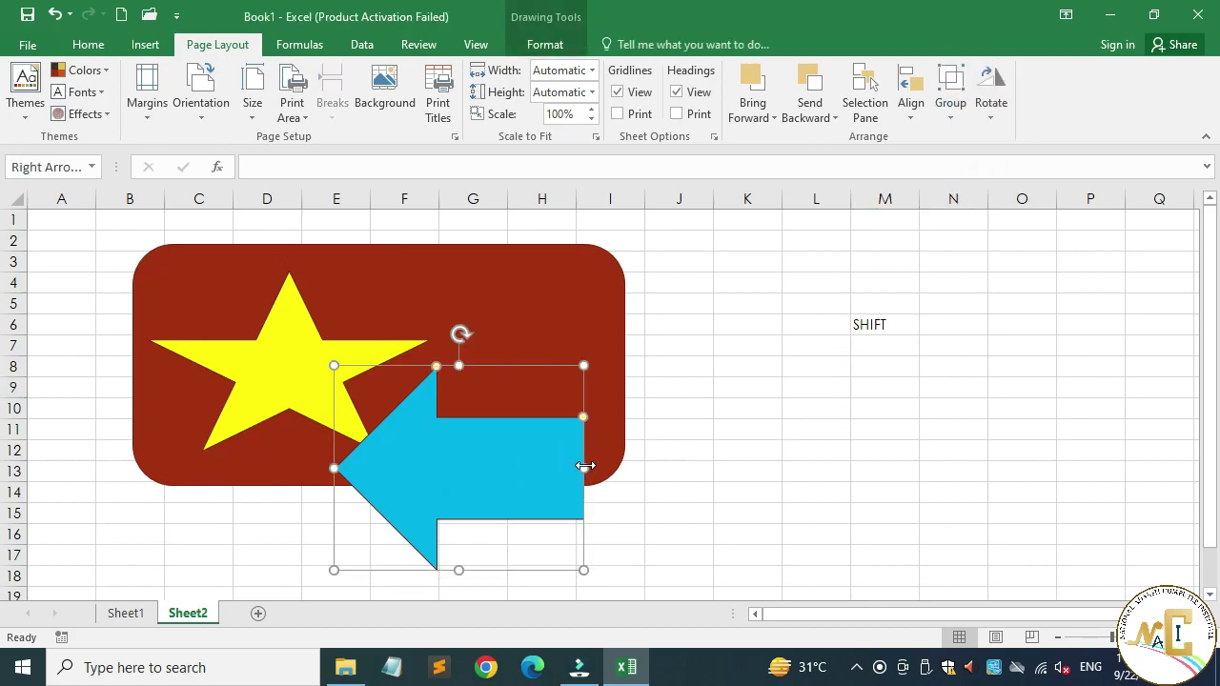
{"action": "key", "text": "Delete"}
Move the yellow star right to the middle of the rectangle, and shrink it toward its upper-left corner
{"action": "left_click_drag", "start_coordinate": [318, 359], "coordinate": [420, 359]}
{"action": "left_click", "coordinate": [820, 405]}
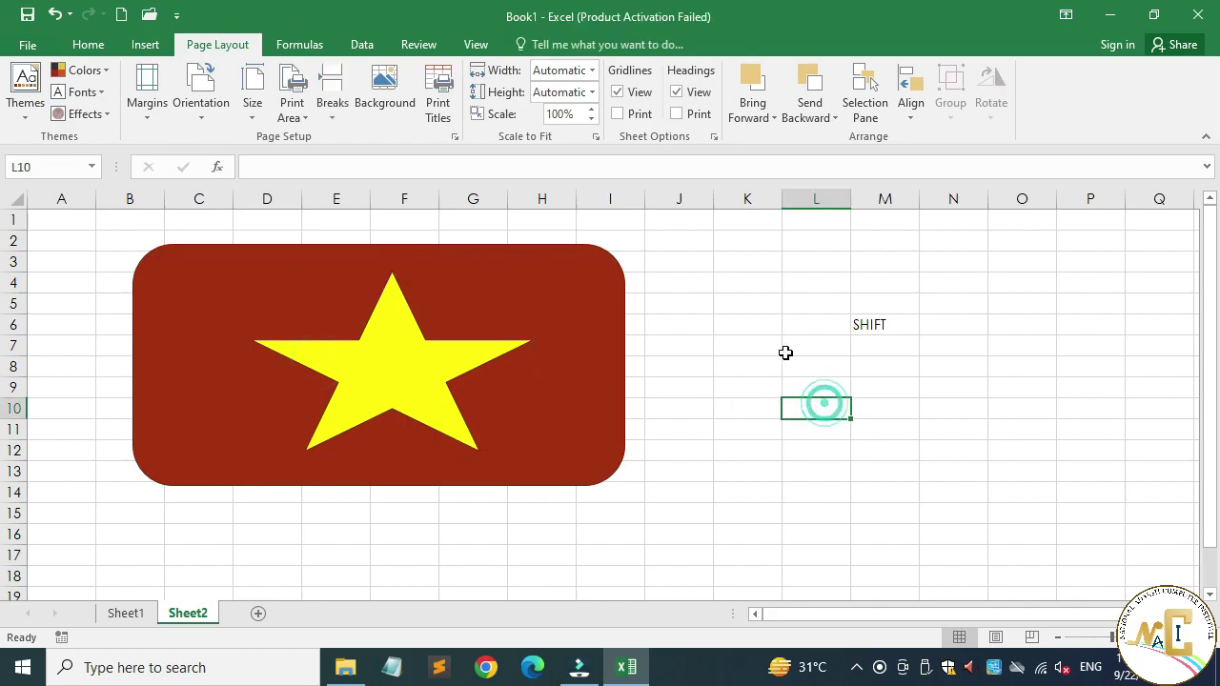
{"action": "left_click", "coordinate": [372, 362]}
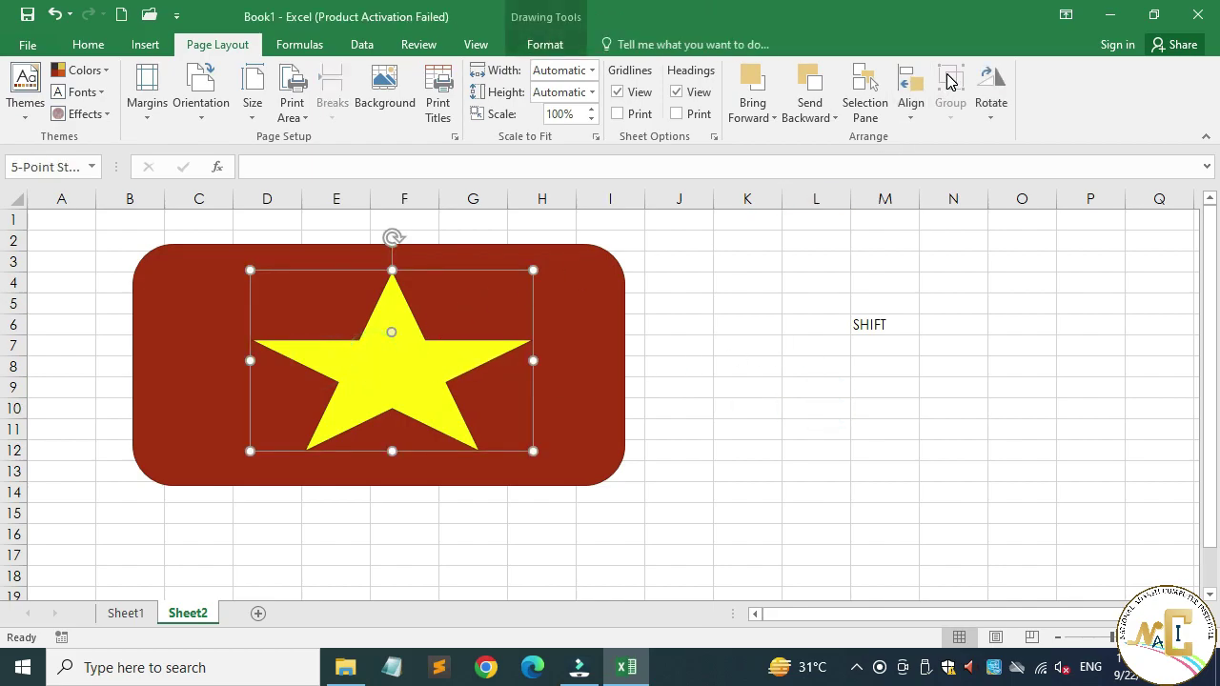
{"action": "left_click", "coordinate": [913, 90]}
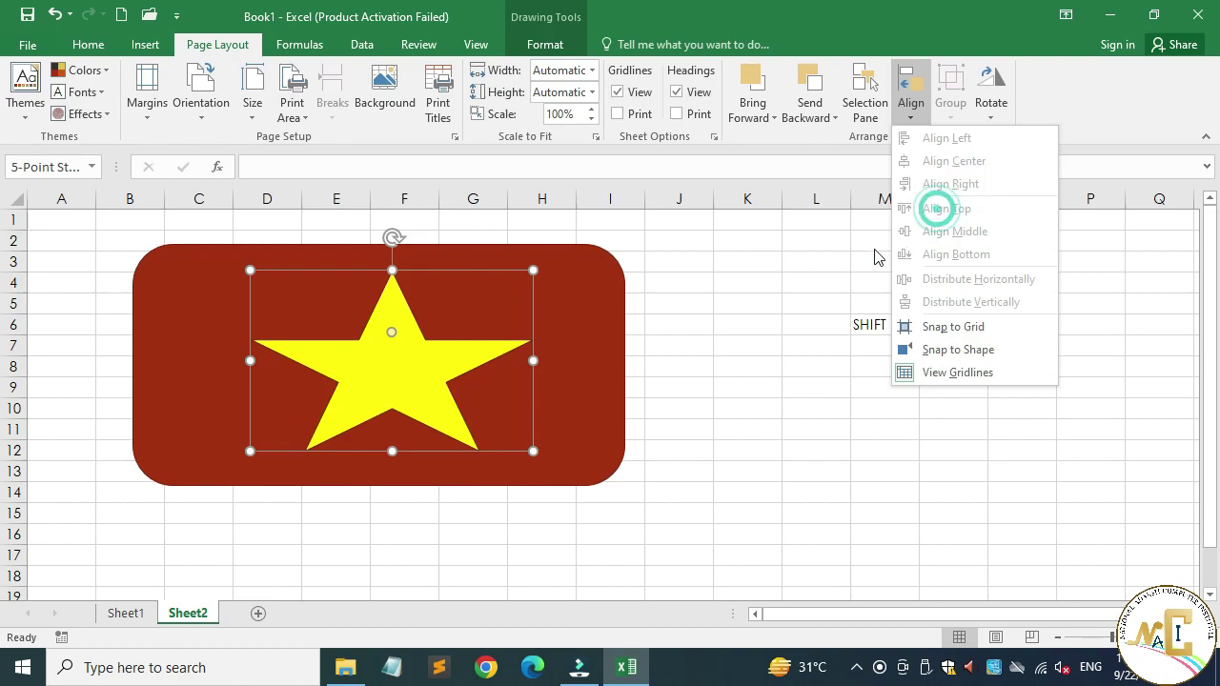
{"action": "left_click", "coordinate": [802, 345]}
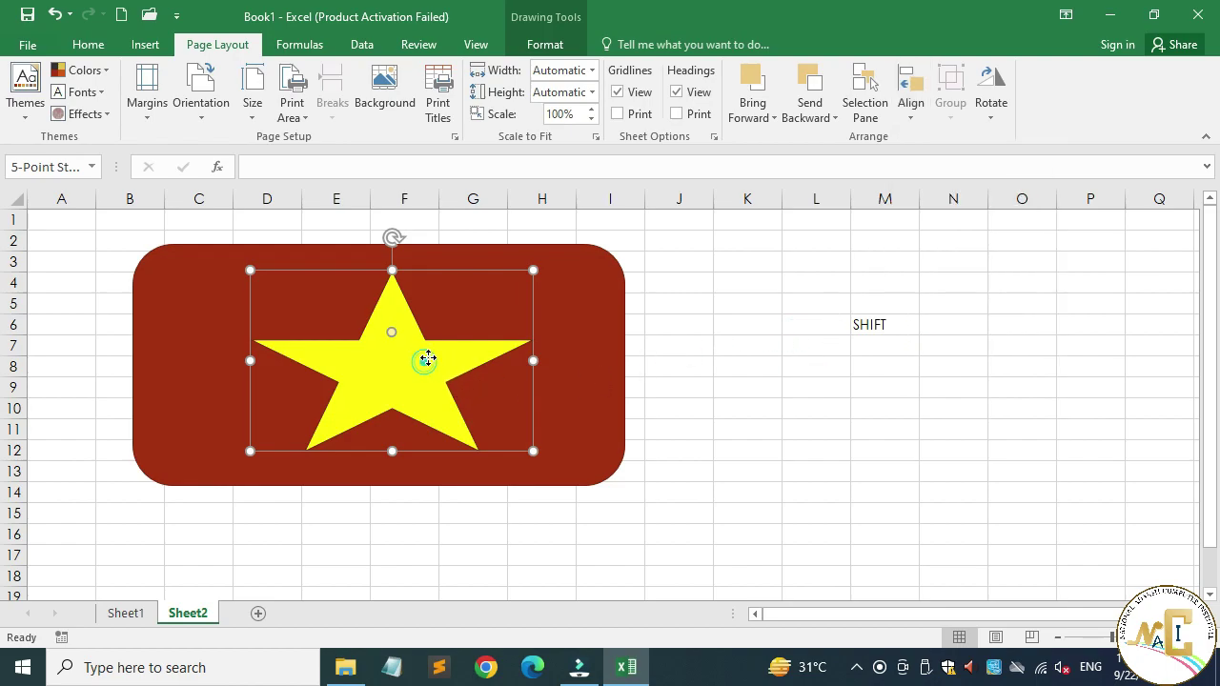
{"action": "left_click_drag", "start_coordinate": [424, 364], "coordinate": [430, 359]}
{"action": "left_click_drag", "start_coordinate": [525, 439], "coordinate": [434, 410]}
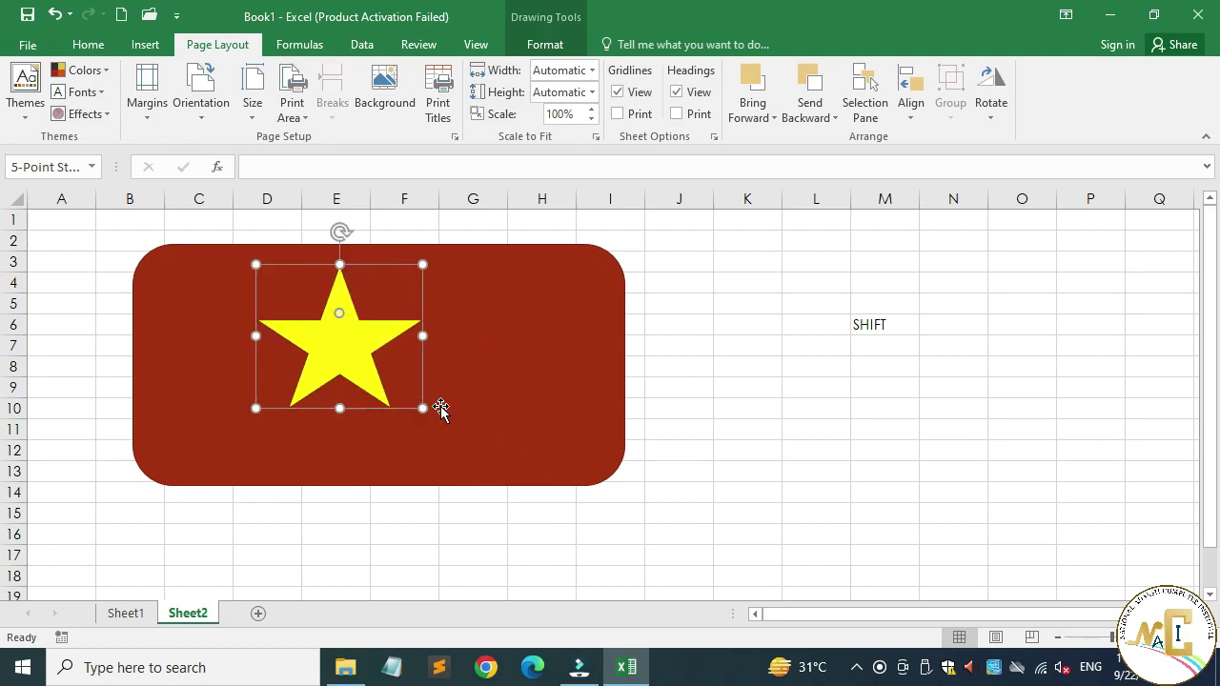
Select the rectangle together with the star, and apply Align Left to both shapes
{"action": "left_click", "coordinate": [531, 370], "text": "shift"}
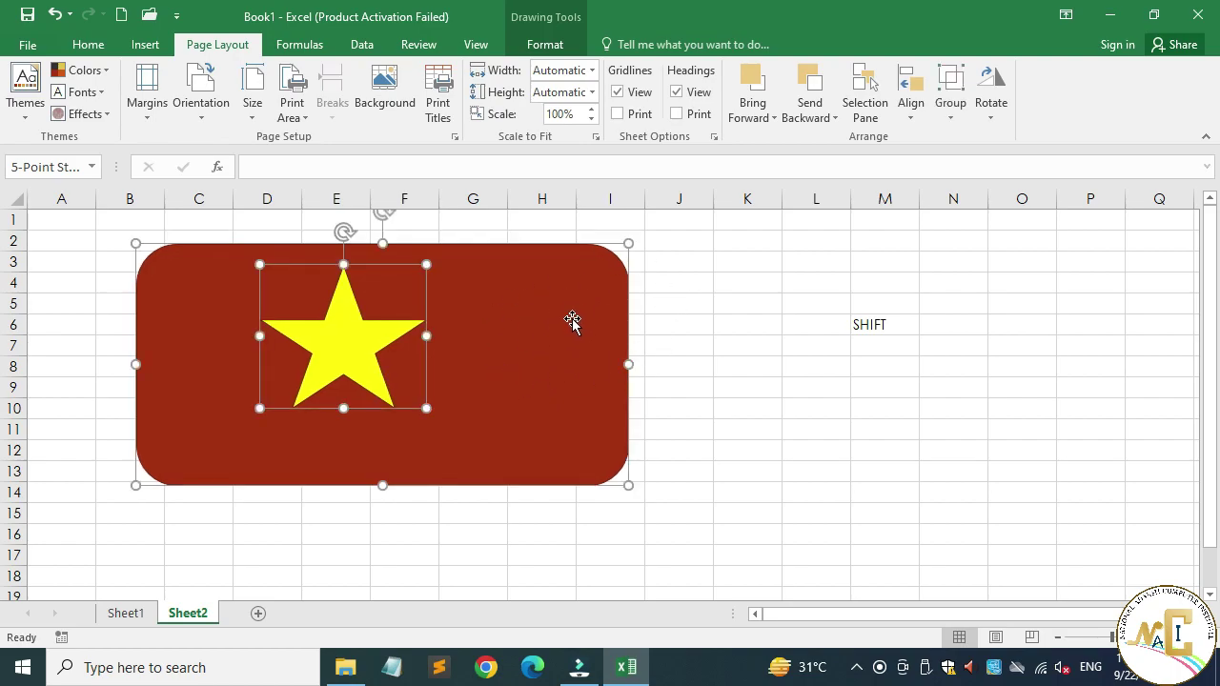
{"action": "left_click", "coordinate": [923, 108]}
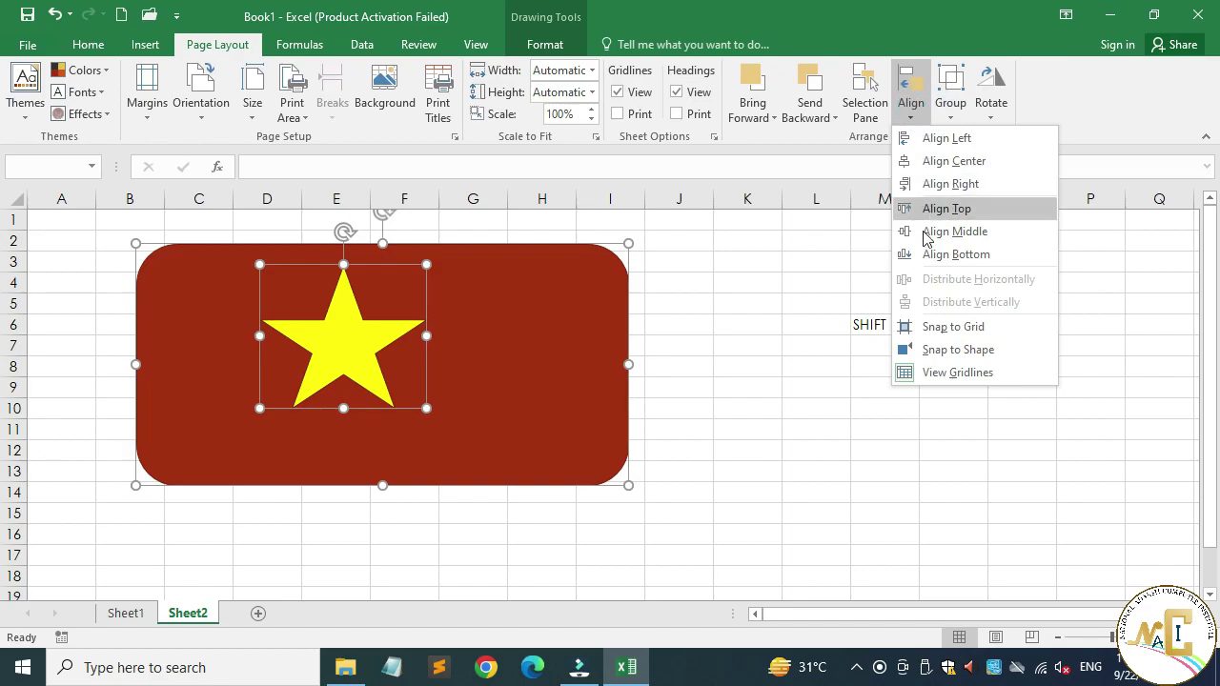
{"action": "left_click", "coordinate": [953, 139]}
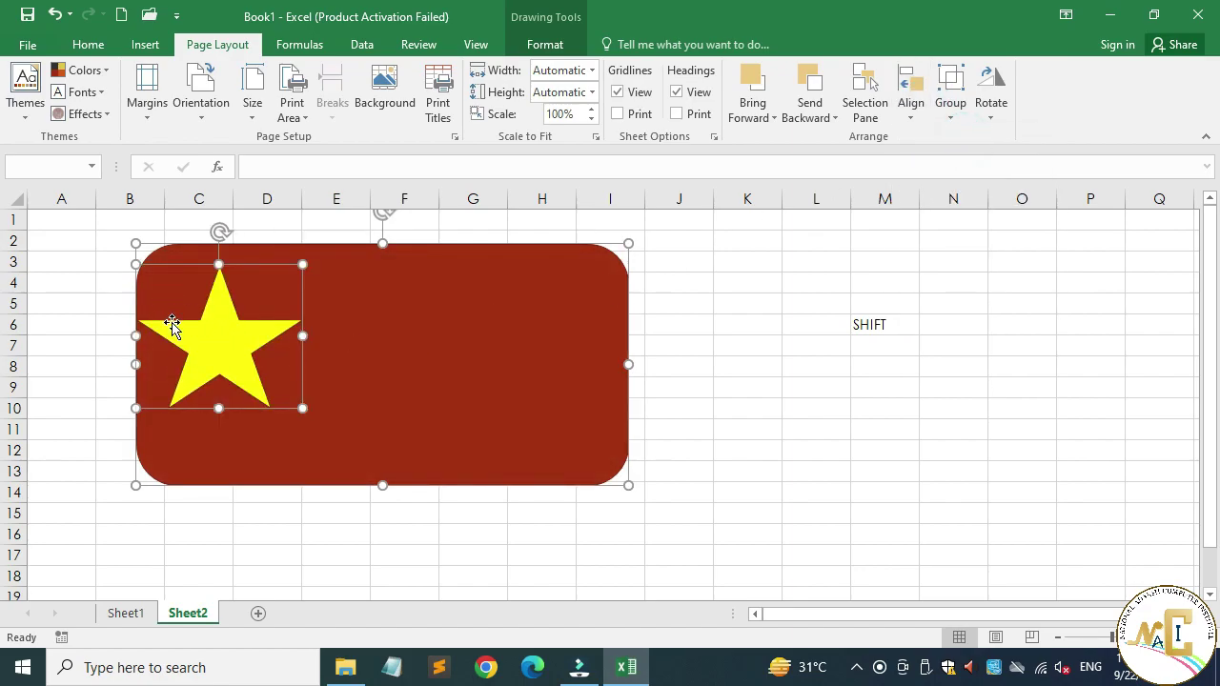
Apply Align Right and Align Bottom to place the star in the rectangle's lower-right corner
{"action": "left_click", "coordinate": [911, 100]}
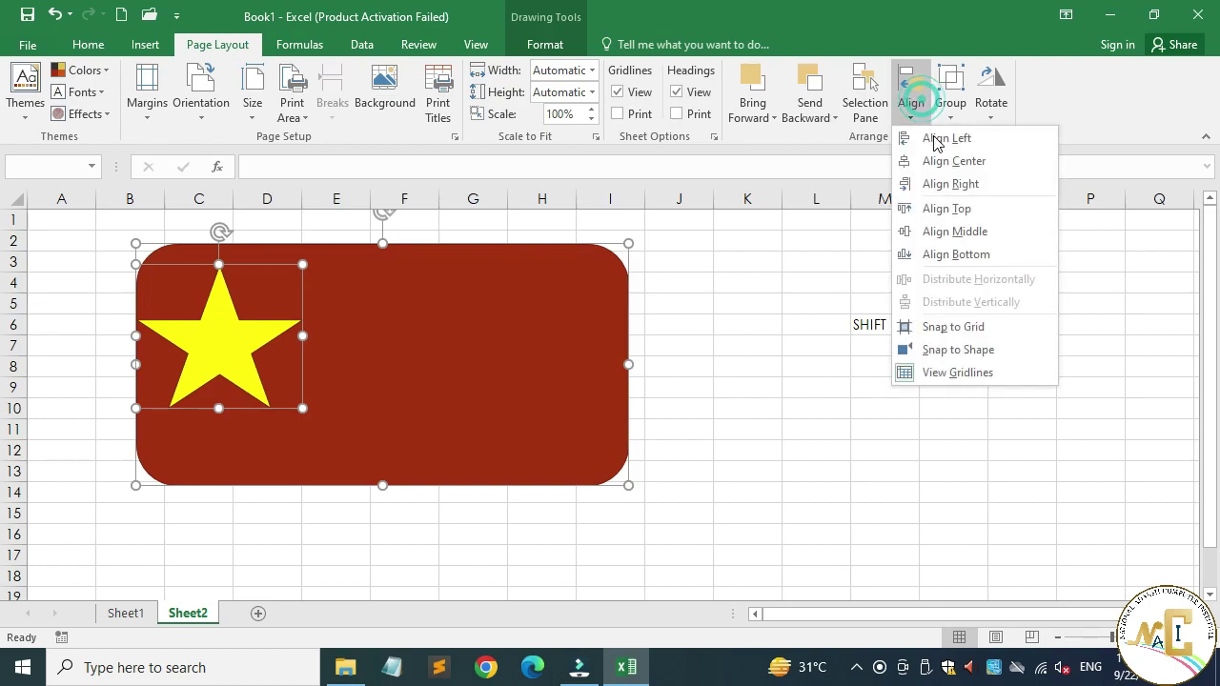
{"action": "left_click", "coordinate": [958, 183]}
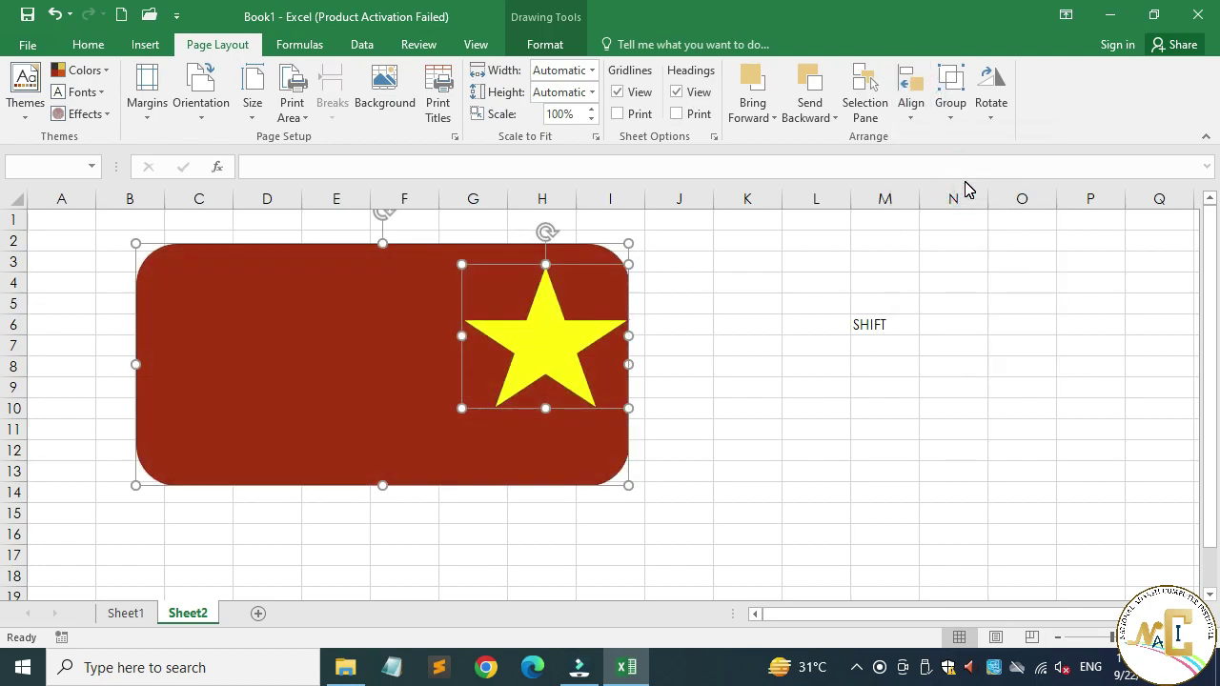
{"action": "left_click", "coordinate": [911, 100]}
{"action": "left_click", "coordinate": [948, 255]}
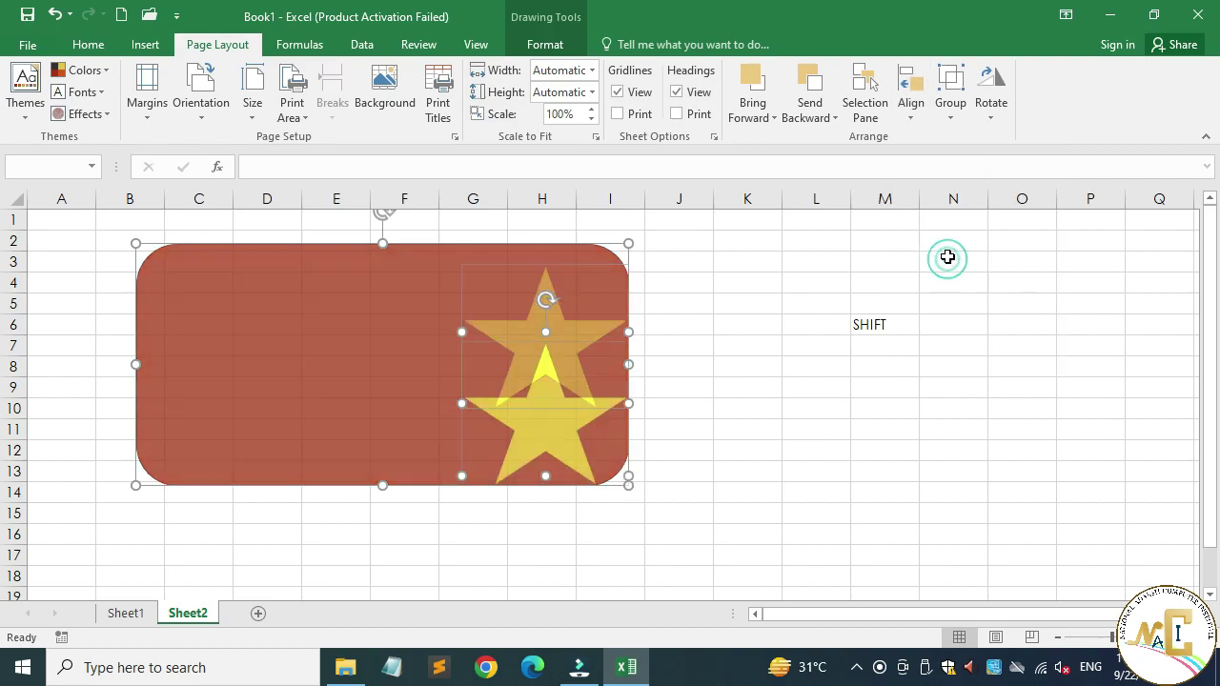
Move the rectangle and star together right and slightly up over columns J to P, and deselect them
{"action": "left_click", "coordinate": [911, 113]}
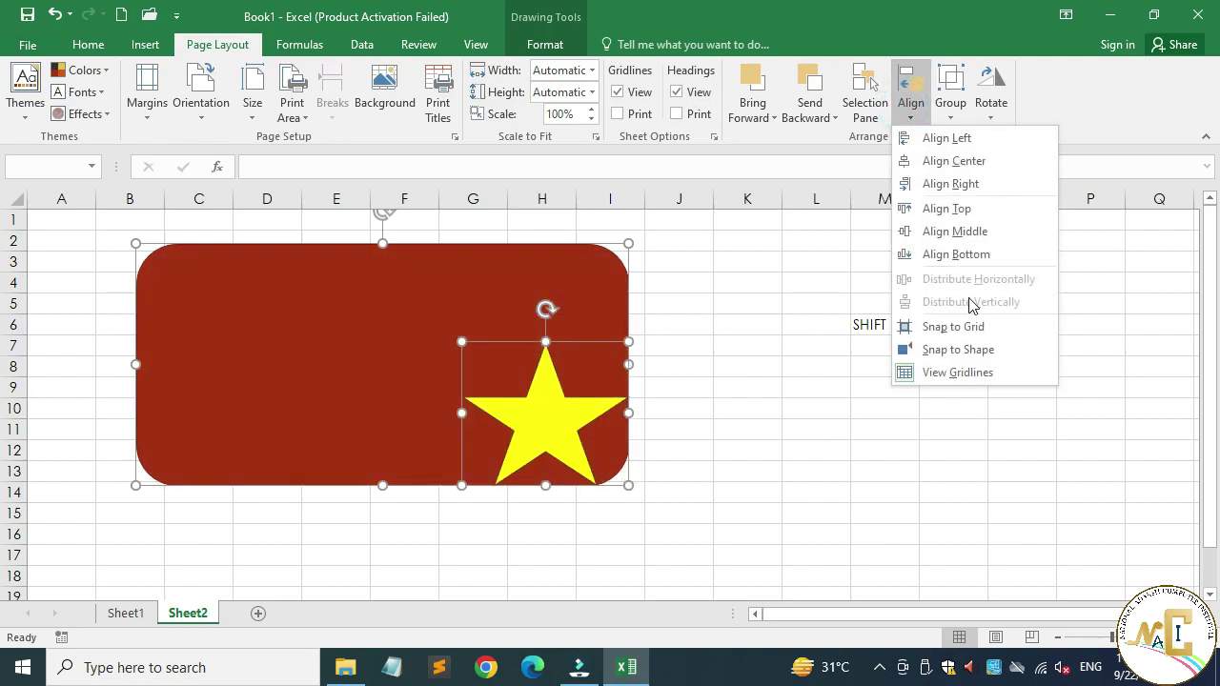
{"action": "left_click", "coordinate": [728, 478]}
{"action": "left_click_drag", "start_coordinate": [554, 387], "coordinate": [1057, 352]}
{"action": "left_click", "coordinate": [452, 400]}
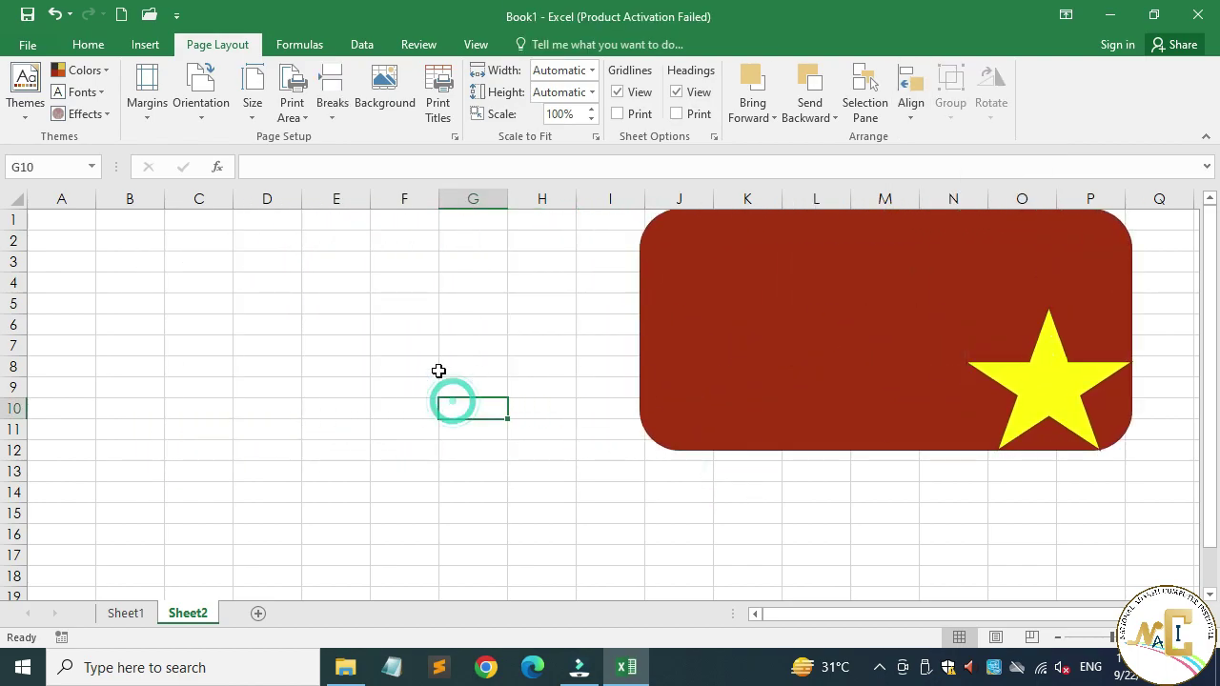
Insert a Smiley Face shape about 0.59" high and 0.82" wide over cells B8 to B10
{"action": "left_click", "coordinate": [144, 45]}
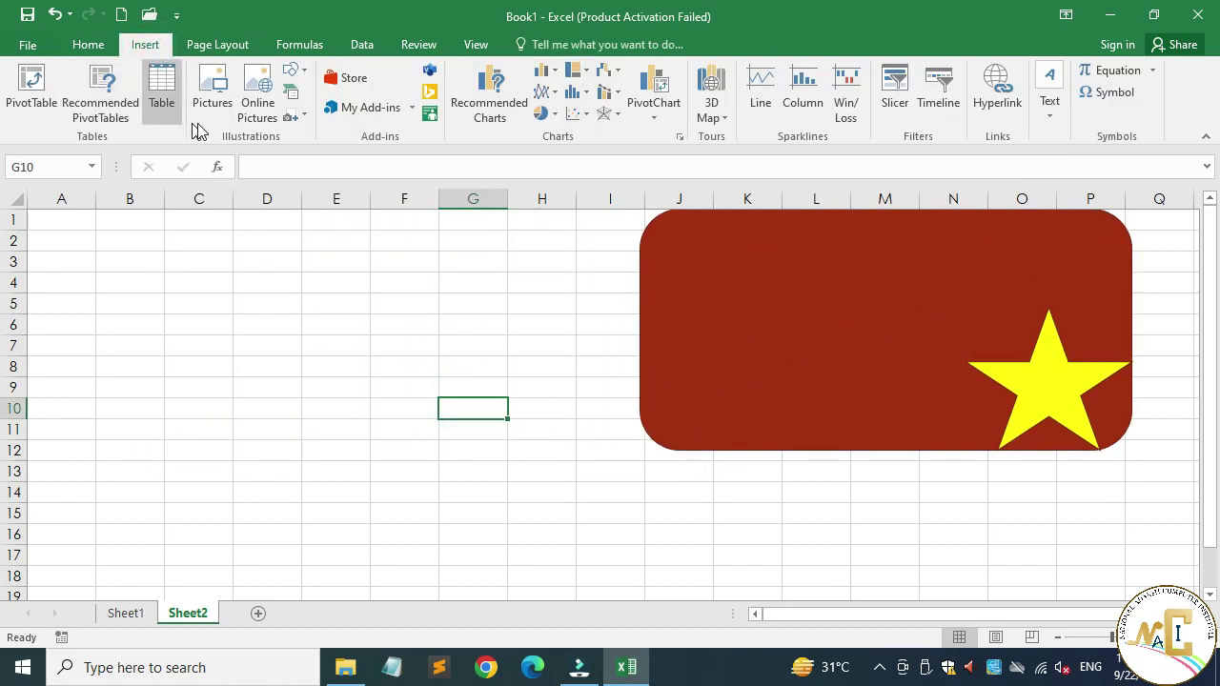
{"action": "left_click", "coordinate": [298, 76]}
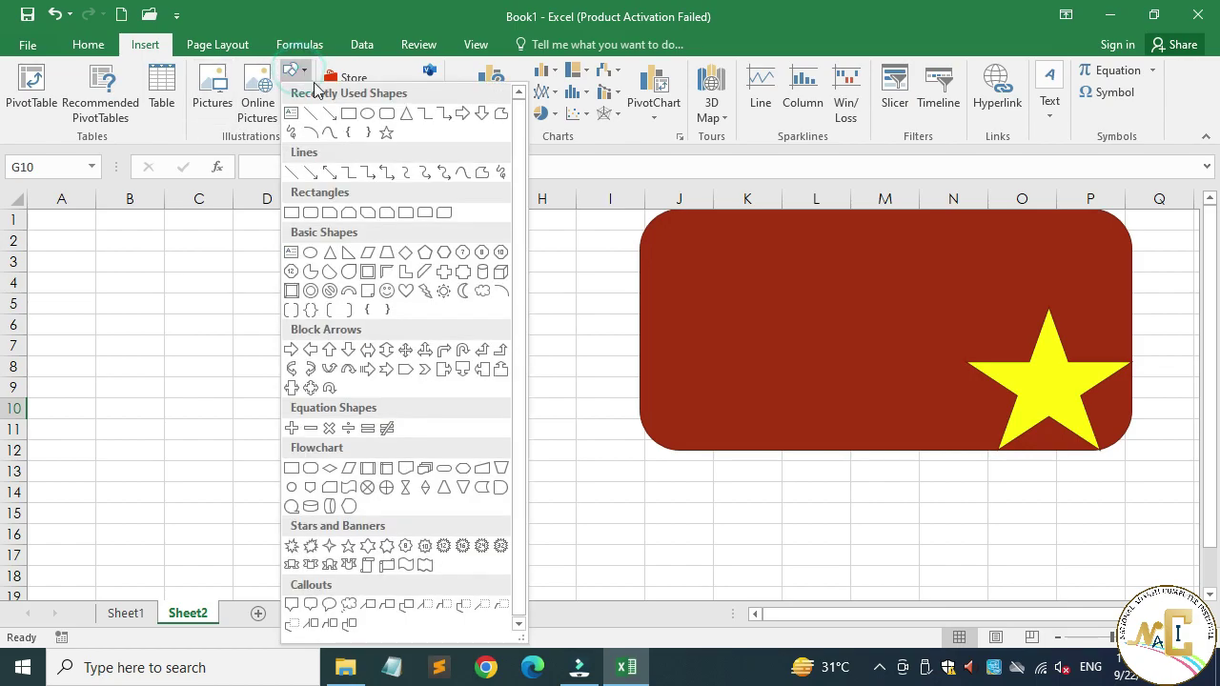
{"action": "left_click", "coordinate": [387, 130]}
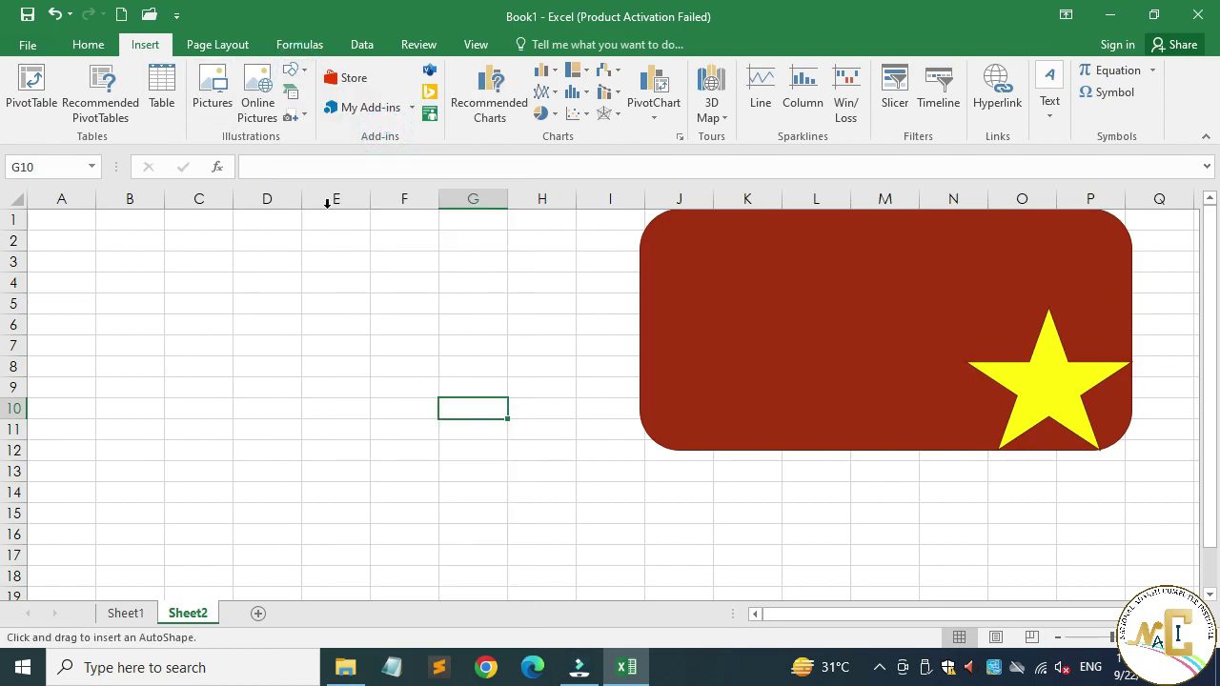
{"action": "left_click", "coordinate": [298, 72]}
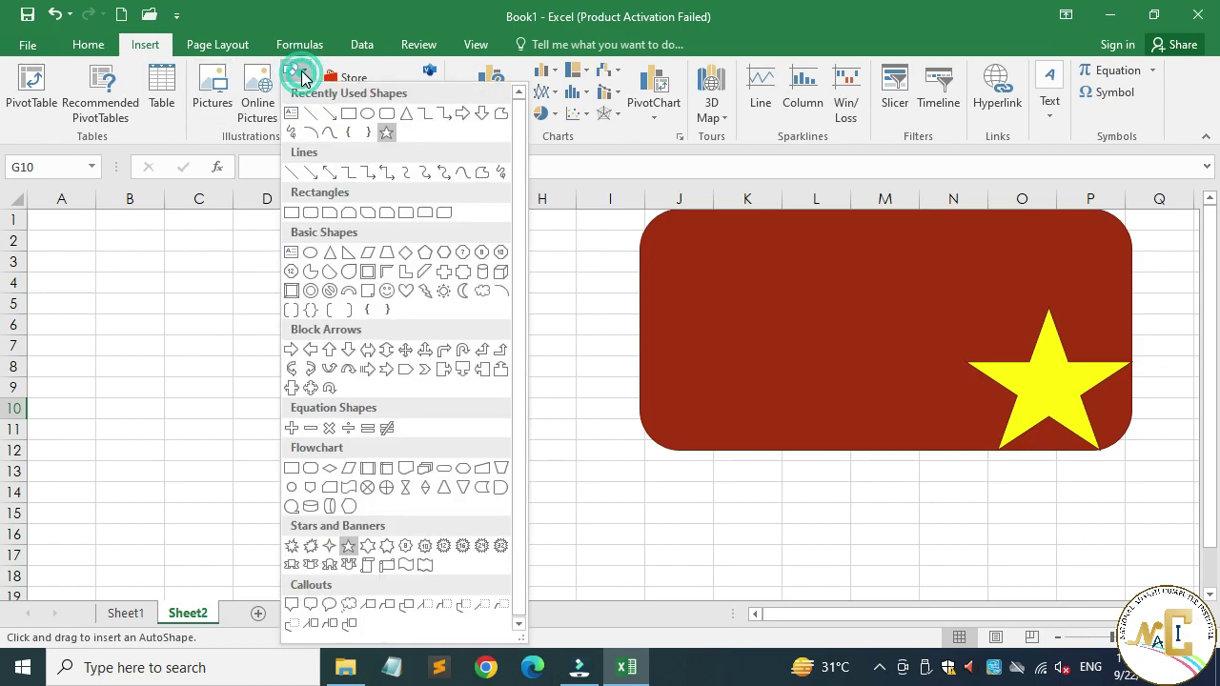
{"action": "left_click", "coordinate": [387, 292]}
{"action": "left_click_drag", "start_coordinate": [86, 357], "coordinate": [161, 412]}
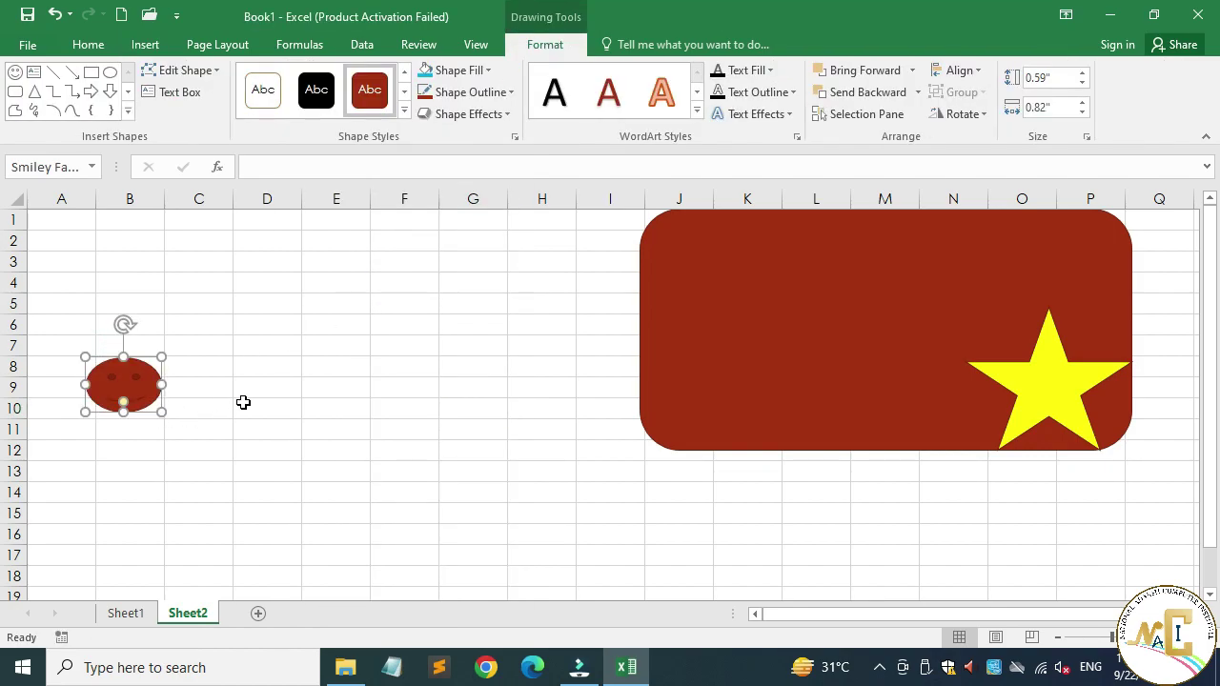
Fill the smiley face with standard yellow, and shrink it to about 0.42" high and 0.43" wide
{"action": "left_click", "coordinate": [459, 70]}
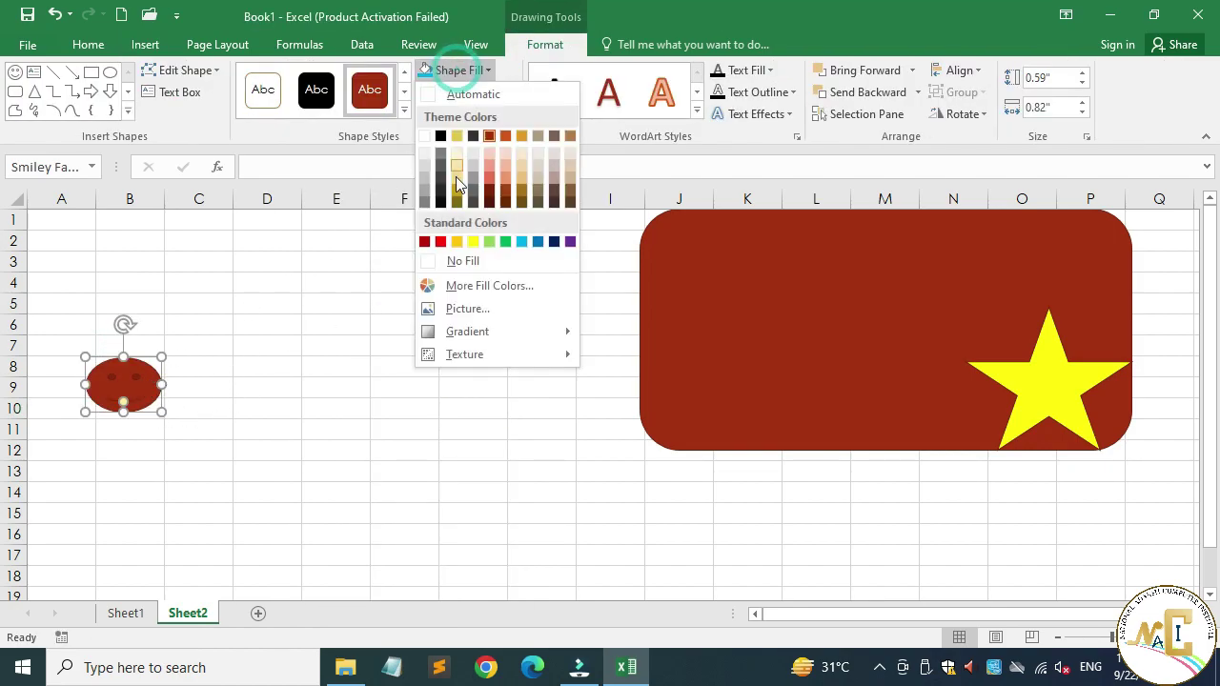
{"action": "left_click", "coordinate": [464, 240]}
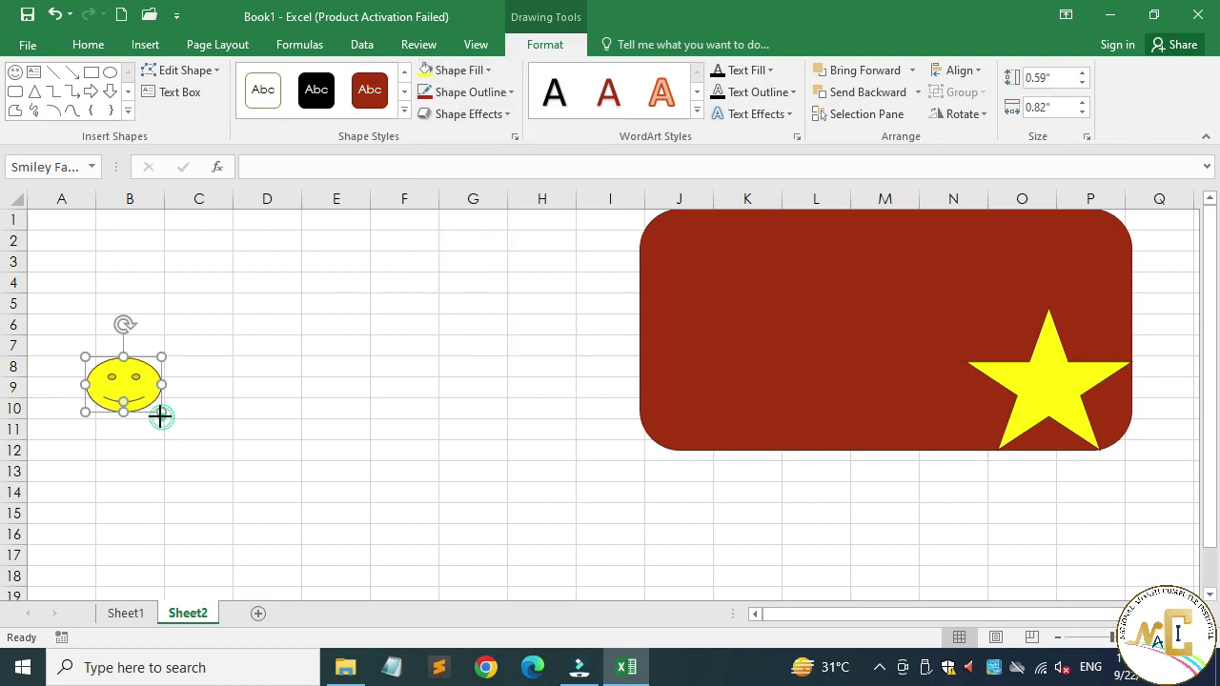
{"action": "left_click_drag", "start_coordinate": [161, 414], "coordinate": [244, 388]}
Duplicate the smiley twice, spacing the copies in a row to its right through column D
{"action": "left_click", "coordinate": [108, 383]}
{"action": "key", "text": "ctrl+d"}
{"action": "key", "text": "ctrl+d"}
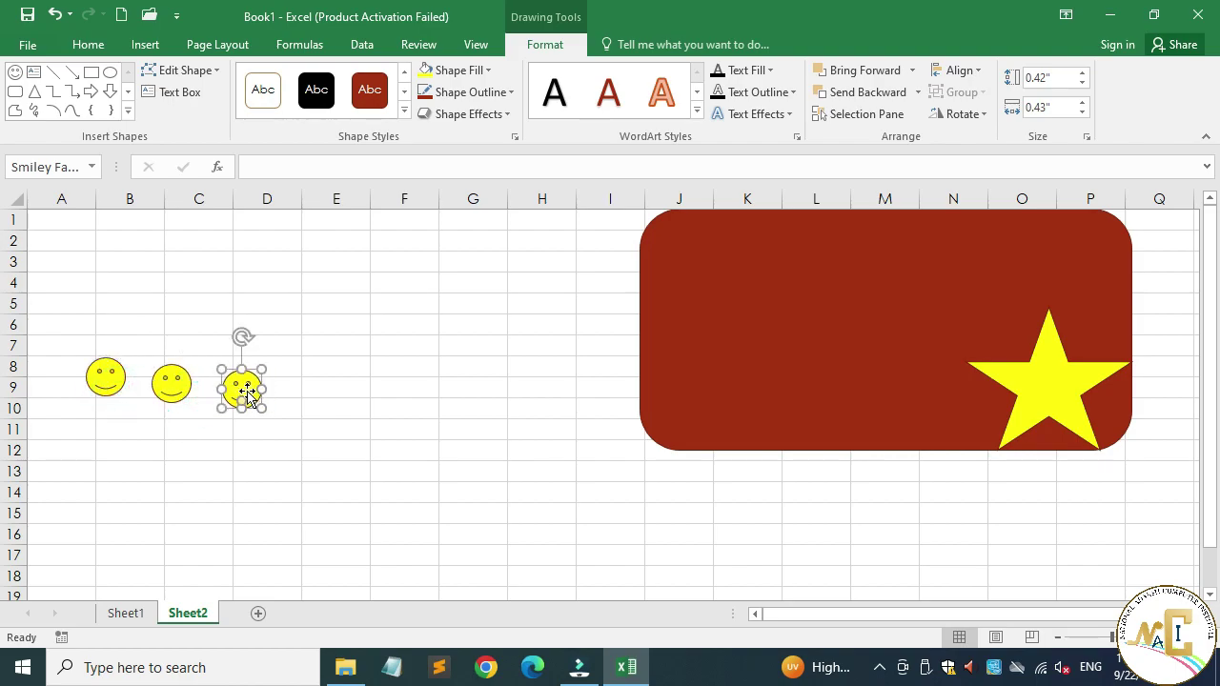
Copy and paste a fourth smiley, and place it in column E beside the other three
{"action": "left_click", "coordinate": [92, 45]}
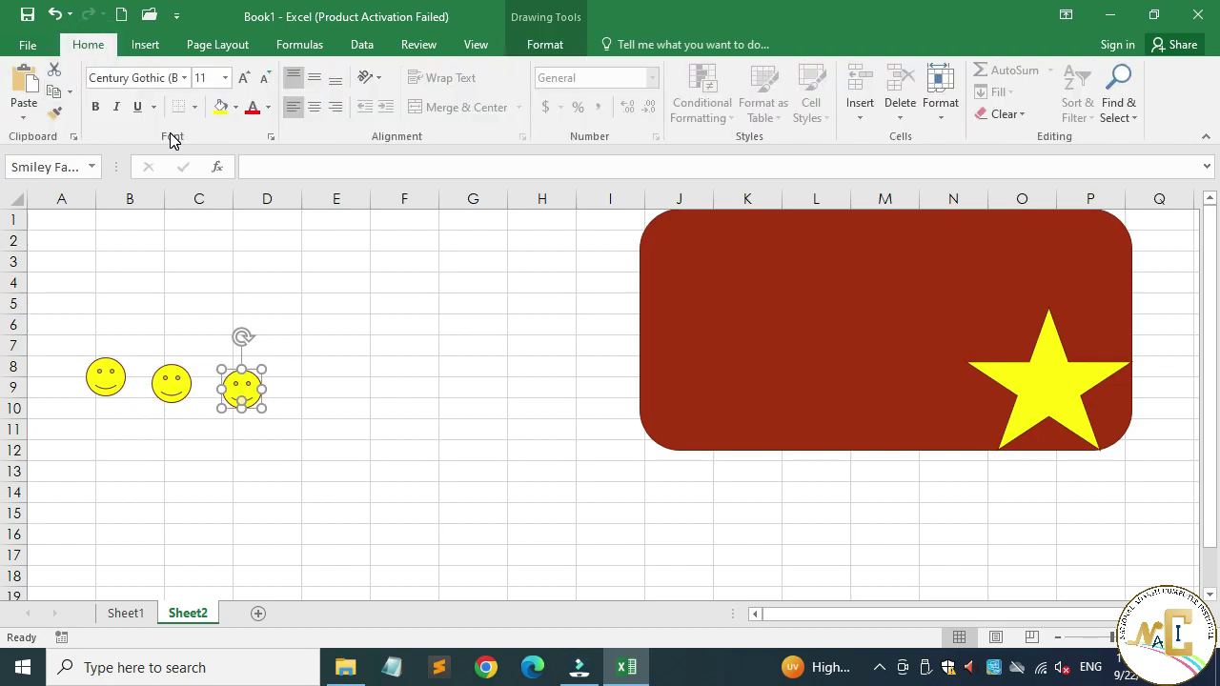
{"action": "left_click", "coordinate": [56, 95]}
{"action": "left_click", "coordinate": [24, 84]}
{"action": "left_click_drag", "start_coordinate": [275, 405], "coordinate": [338, 381]}
{"action": "left_click", "coordinate": [299, 44]}
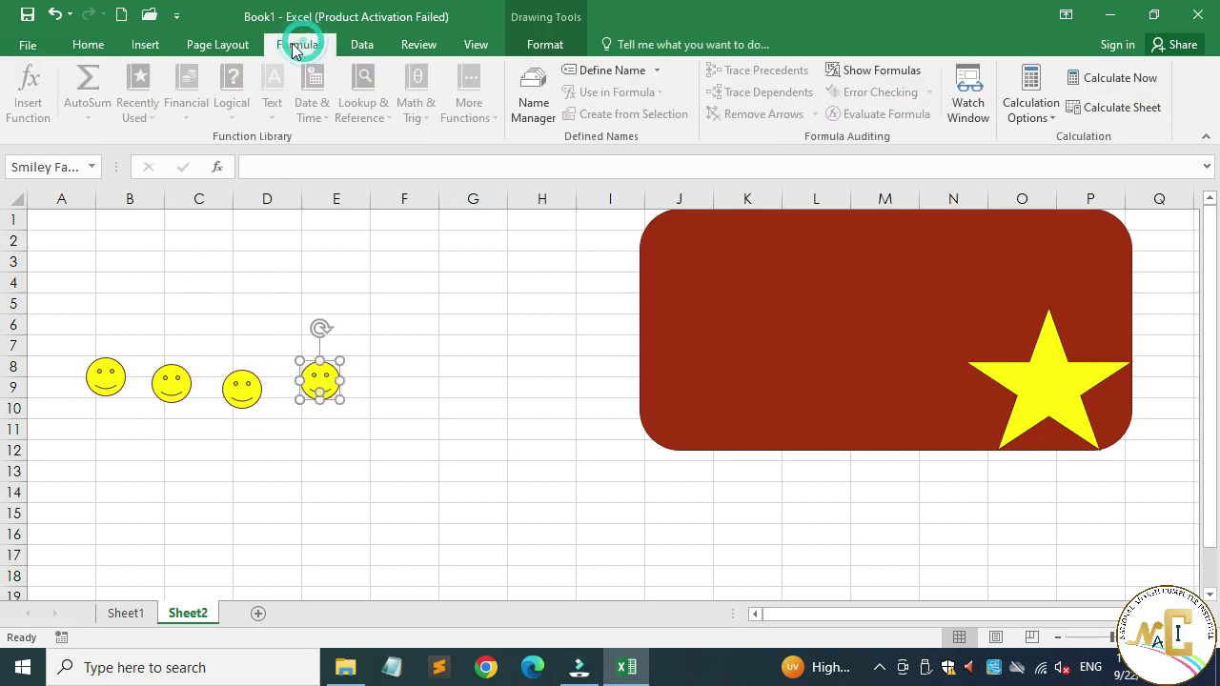
Move the fourth smiley from column E into column K, over the red rounded rectangle
{"action": "left_click", "coordinate": [236, 45]}
{"action": "left_click_drag", "start_coordinate": [321, 386], "coordinate": [738, 396]}
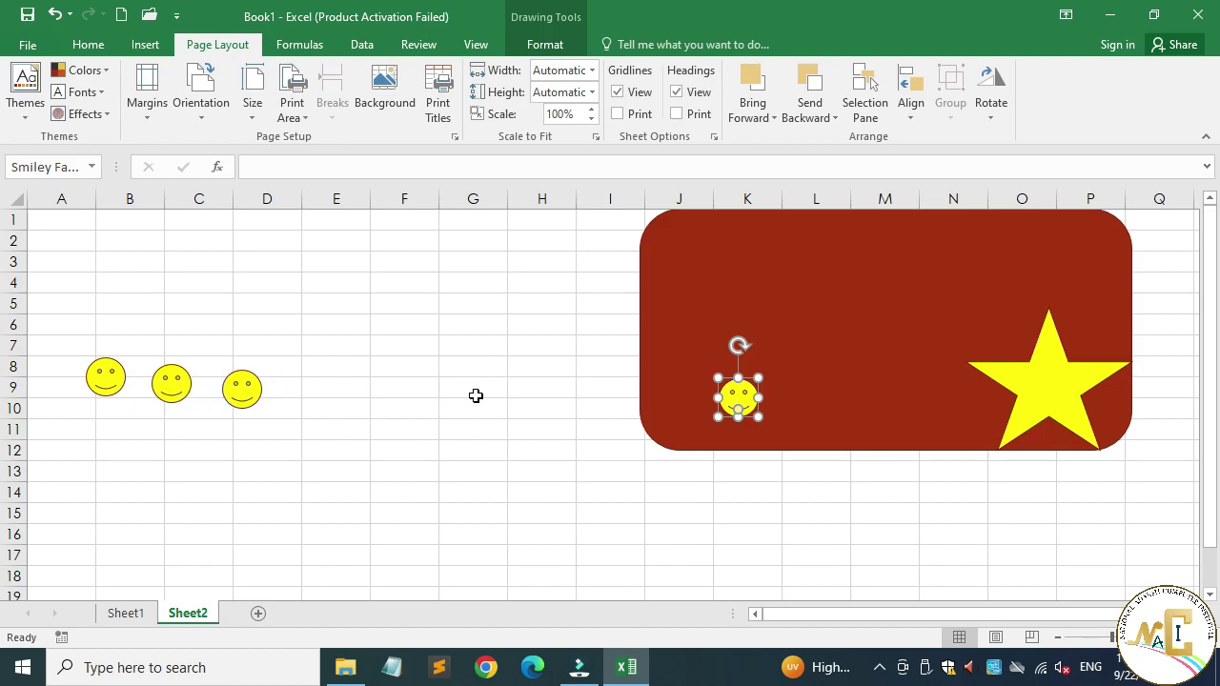
{"action": "left_click", "coordinate": [410, 433]}
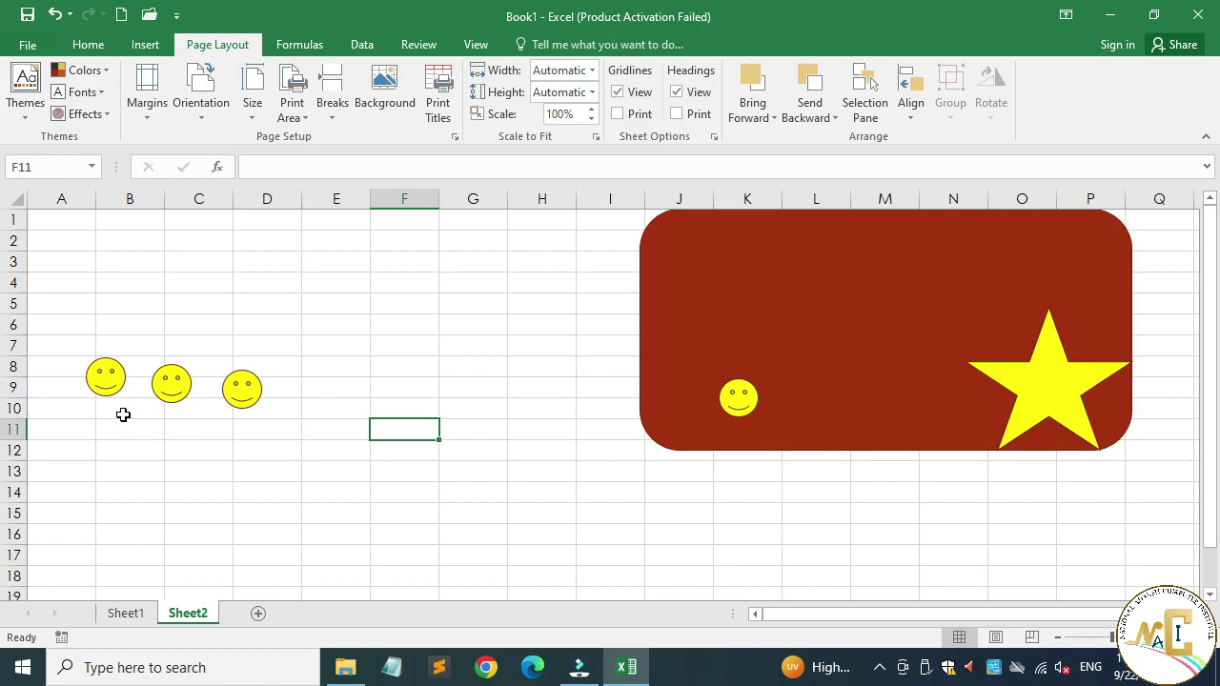
Select all four smileys and distribute them horizontally between columns B and K
{"action": "left_click", "coordinate": [107, 380]}
{"action": "left_click", "coordinate": [172, 383], "text": "ctrl"}
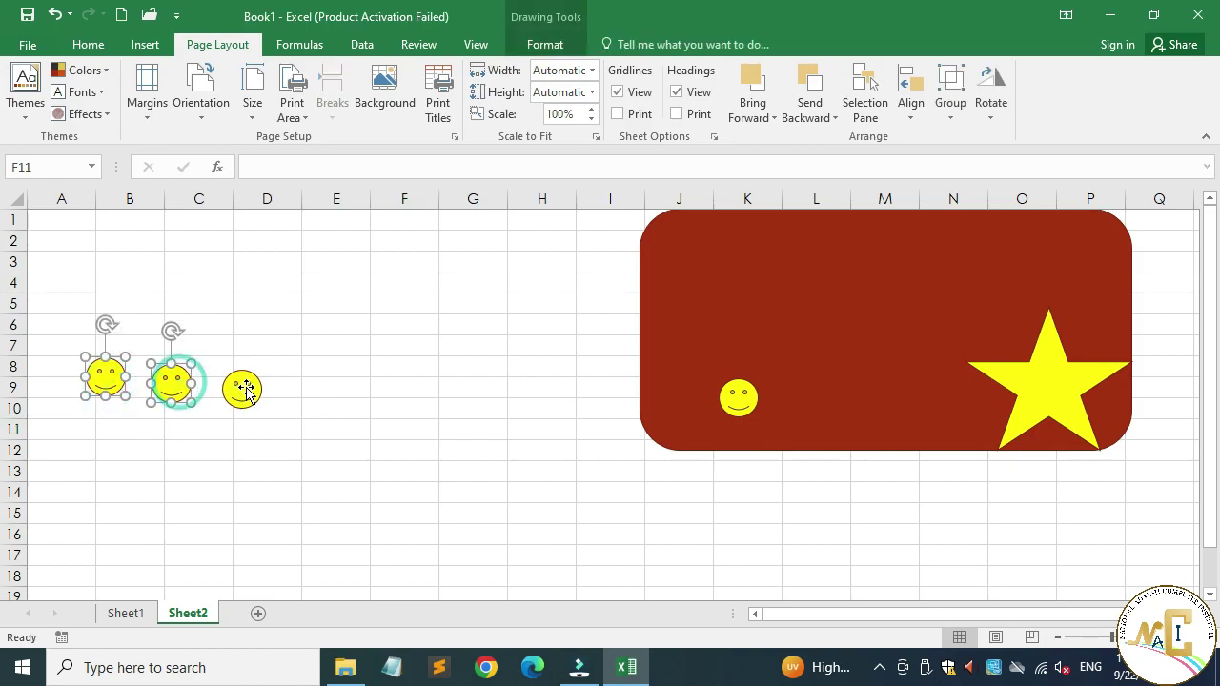
{"action": "left_click", "coordinate": [242, 388], "text": "ctrl"}
{"action": "left_click", "coordinate": [739, 398], "text": "ctrl"}
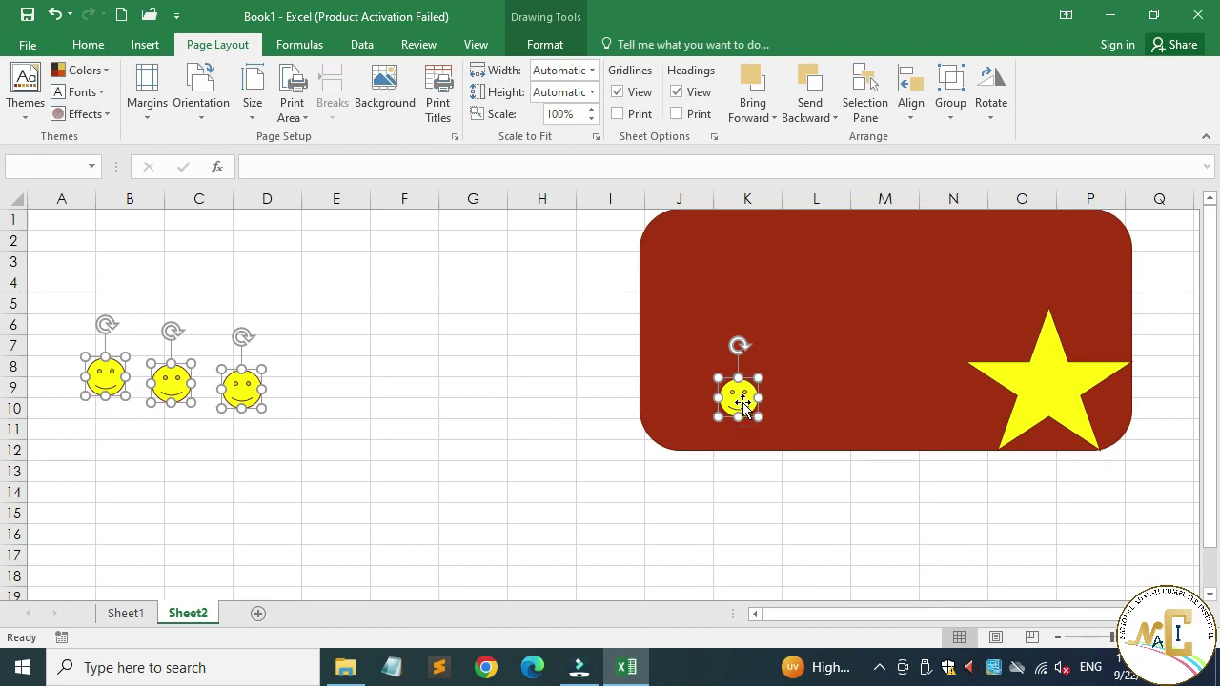
{"action": "left_click", "coordinate": [907, 114]}
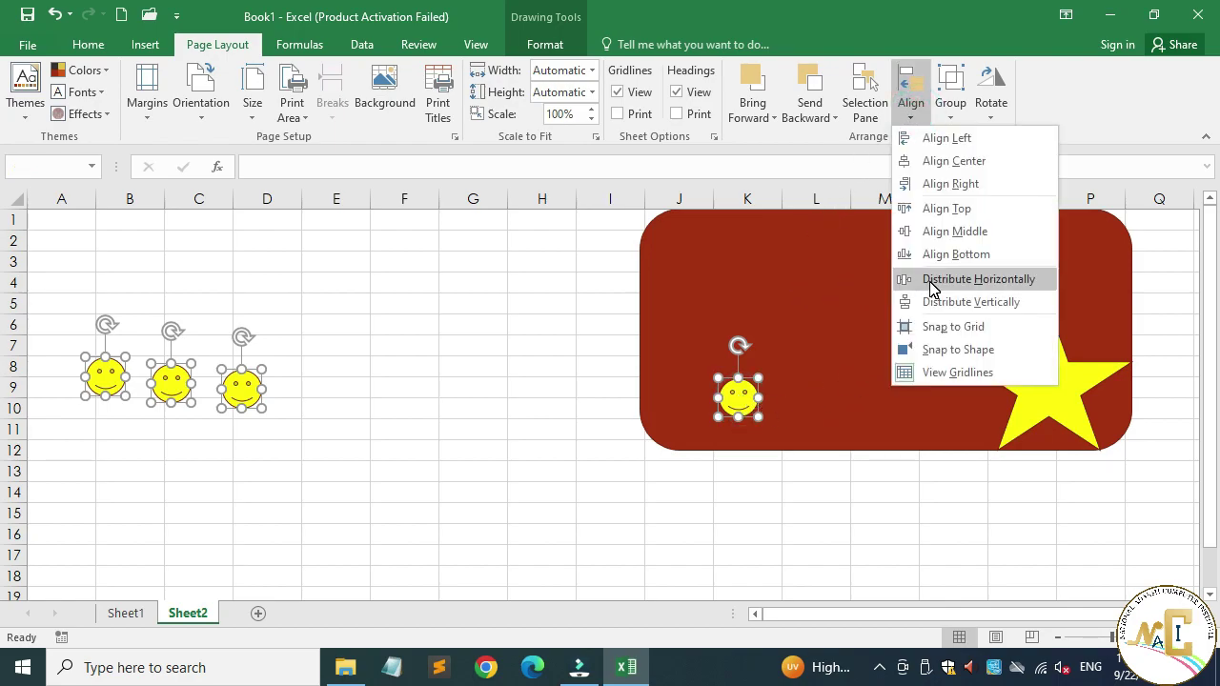
{"action": "left_click", "coordinate": [978, 278]}
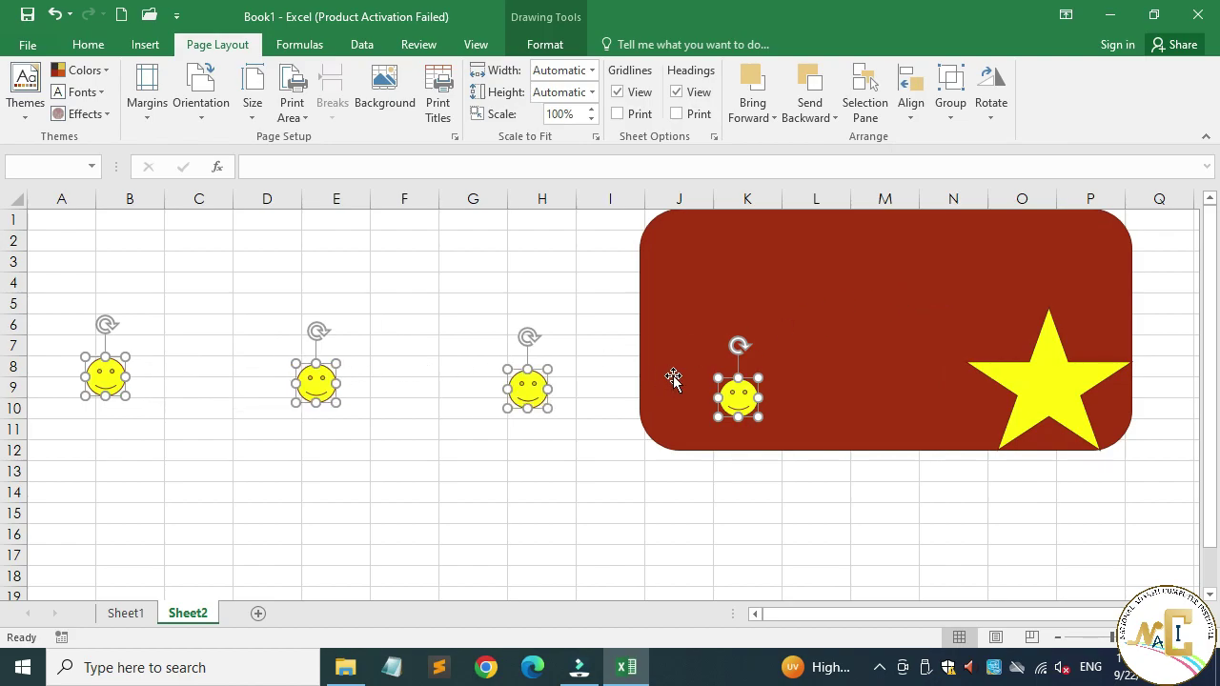
{"action": "left_click", "coordinate": [353, 494]}
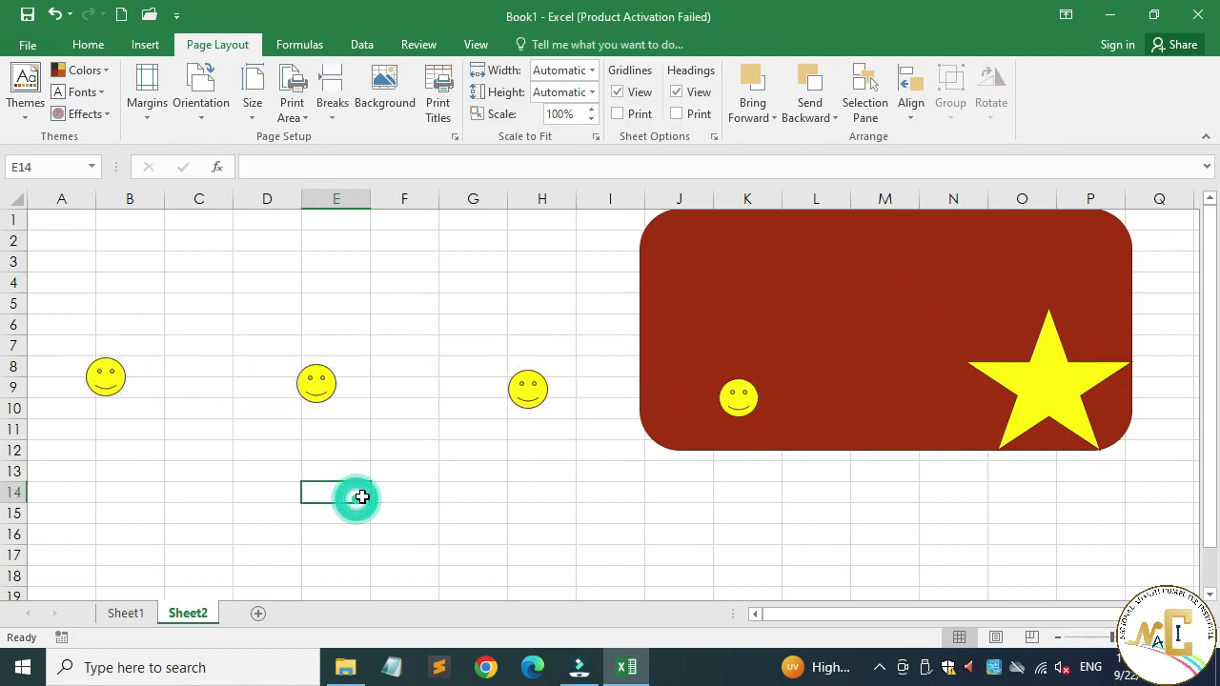
Stack three smileys in column C between rows 3 and 8, and place the fourth below them at rows 17 to 18
{"action": "left_click_drag", "start_coordinate": [109, 375], "coordinate": [212, 280]}
{"action": "left_click_drag", "start_coordinate": [310, 384], "coordinate": [203, 316]}
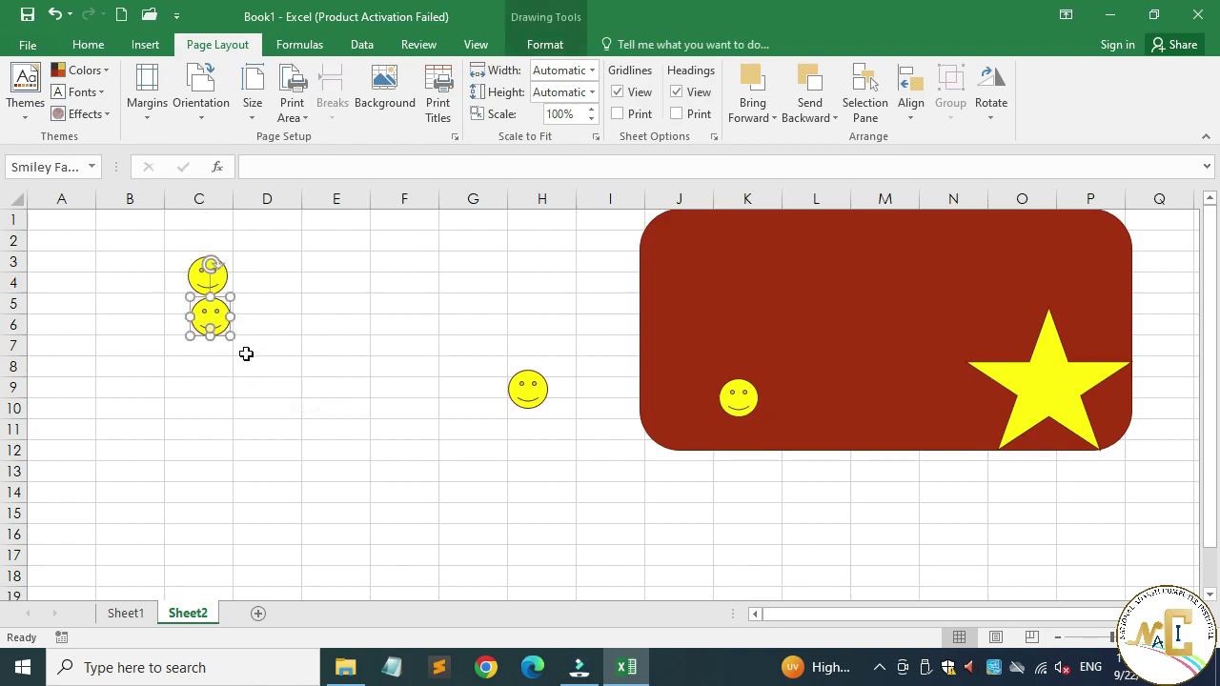
{"action": "left_click_drag", "start_coordinate": [525, 404], "coordinate": [209, 351]}
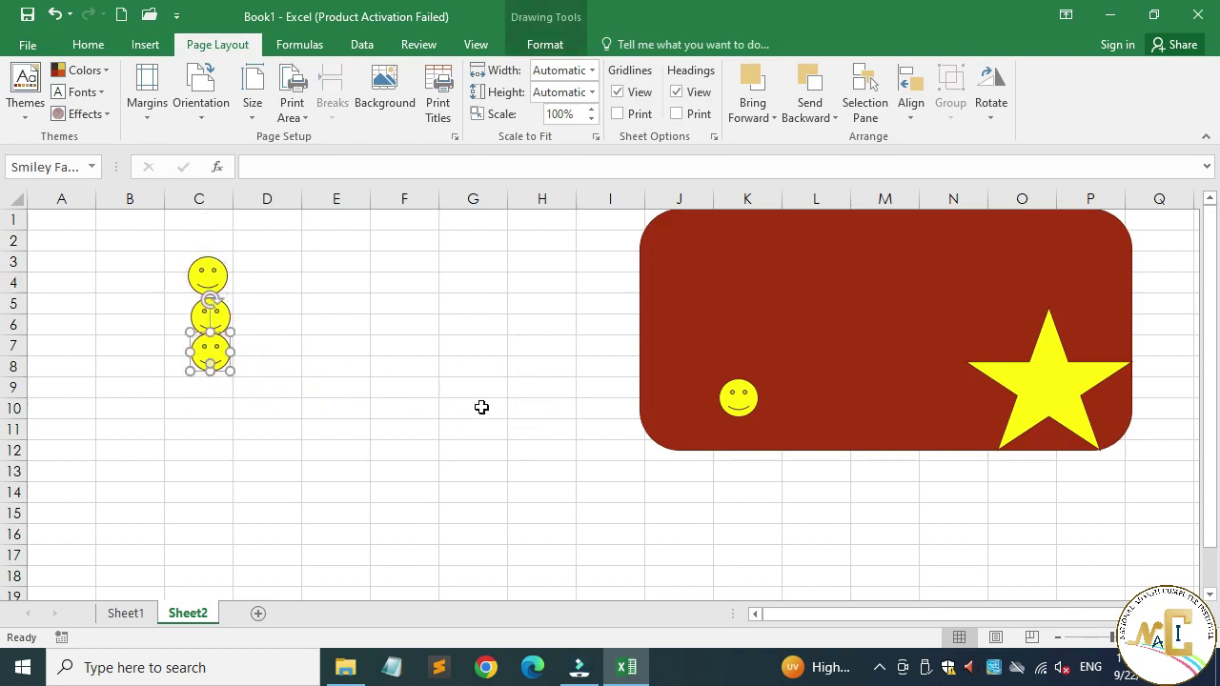
{"action": "left_click_drag", "start_coordinate": [747, 416], "coordinate": [212, 561]}
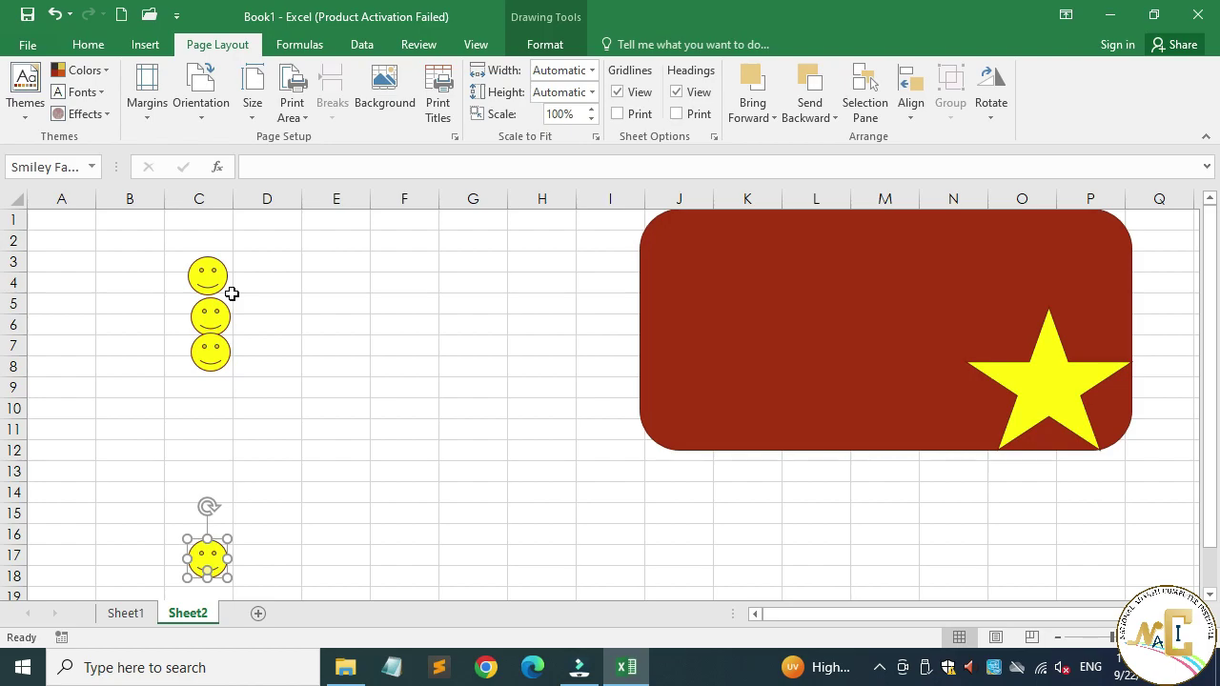
Select all four smileys in column C and distribute them vertically
{"action": "left_click", "coordinate": [212, 274], "text": "ctrl"}
{"action": "left_click", "coordinate": [217, 317], "text": "ctrl"}
{"action": "left_click", "coordinate": [211, 353], "text": "ctrl"}
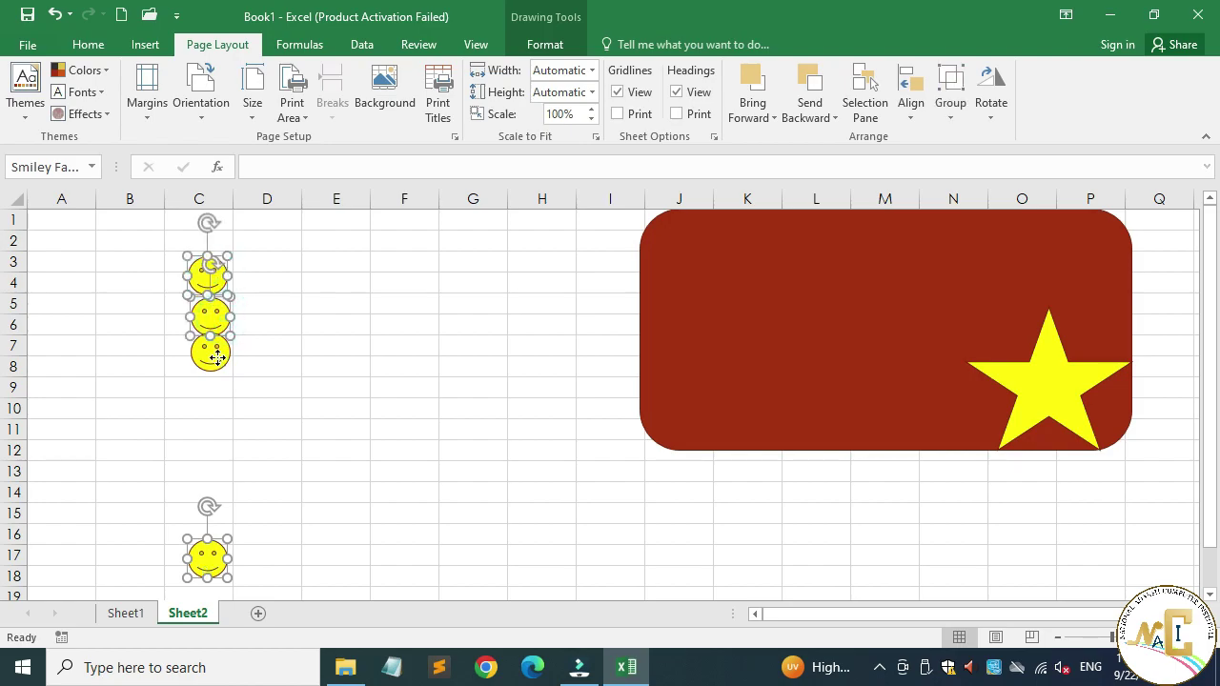
{"action": "left_click", "coordinate": [913, 111]}
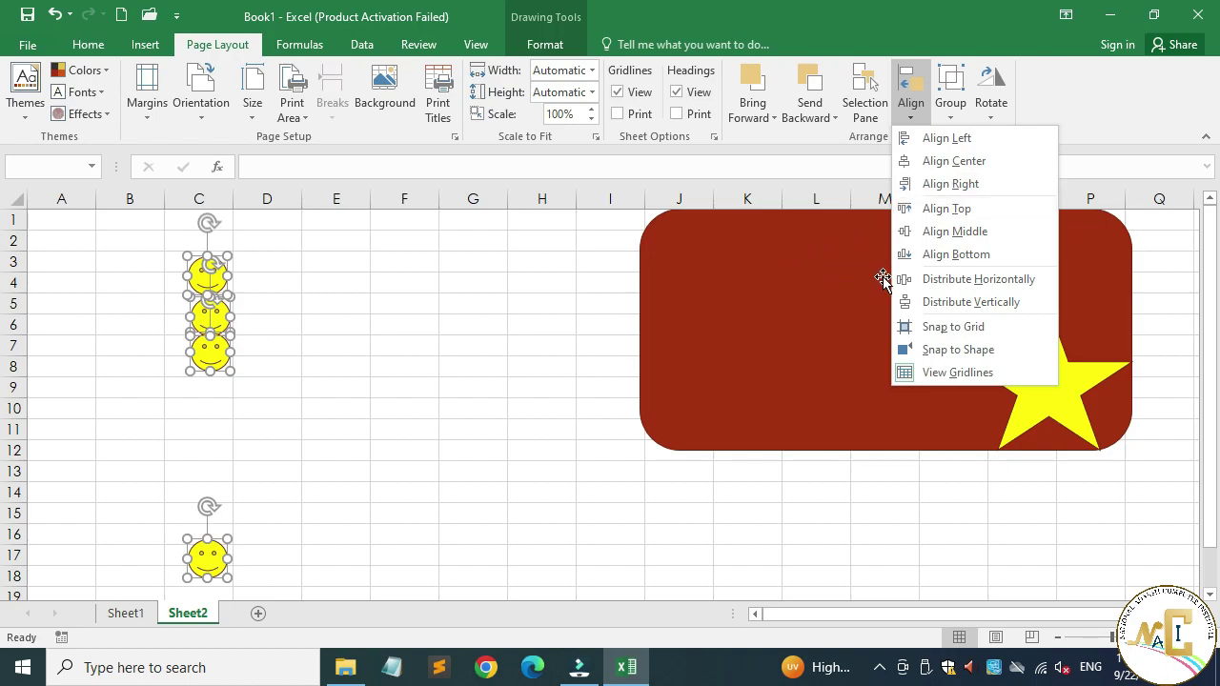
{"action": "left_click", "coordinate": [971, 302]}
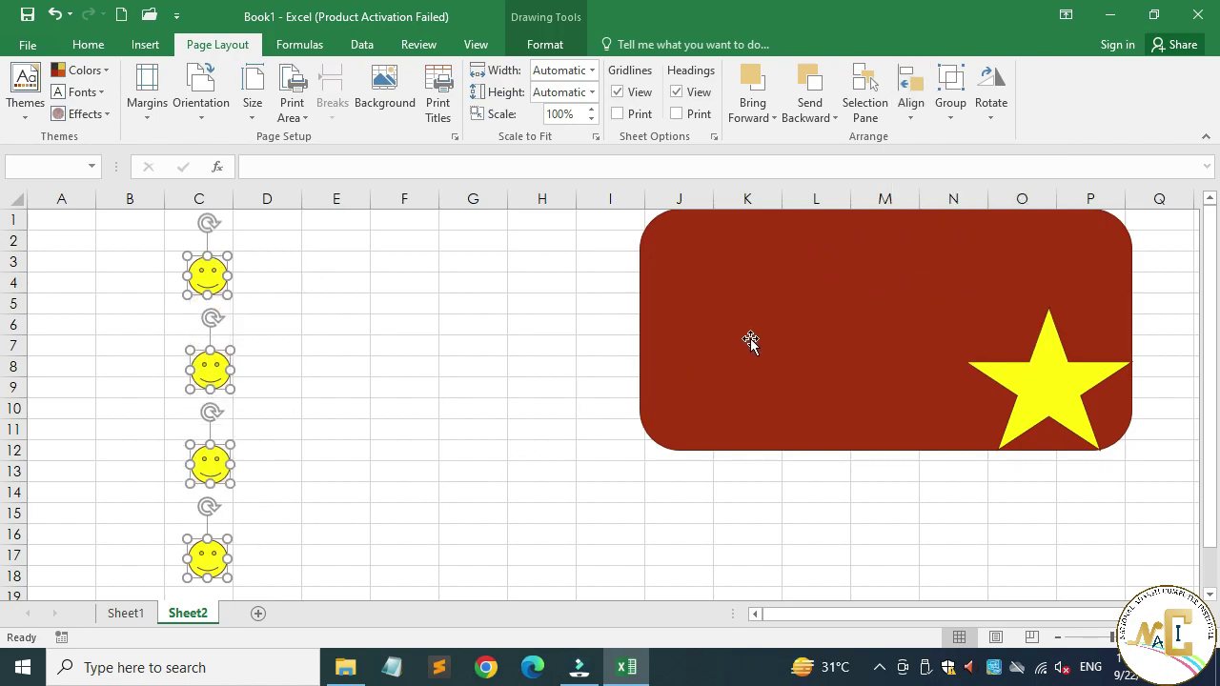
Turn the worksheet gridlines off and back on with View Gridlines
{"action": "left_click", "coordinate": [911, 107]}
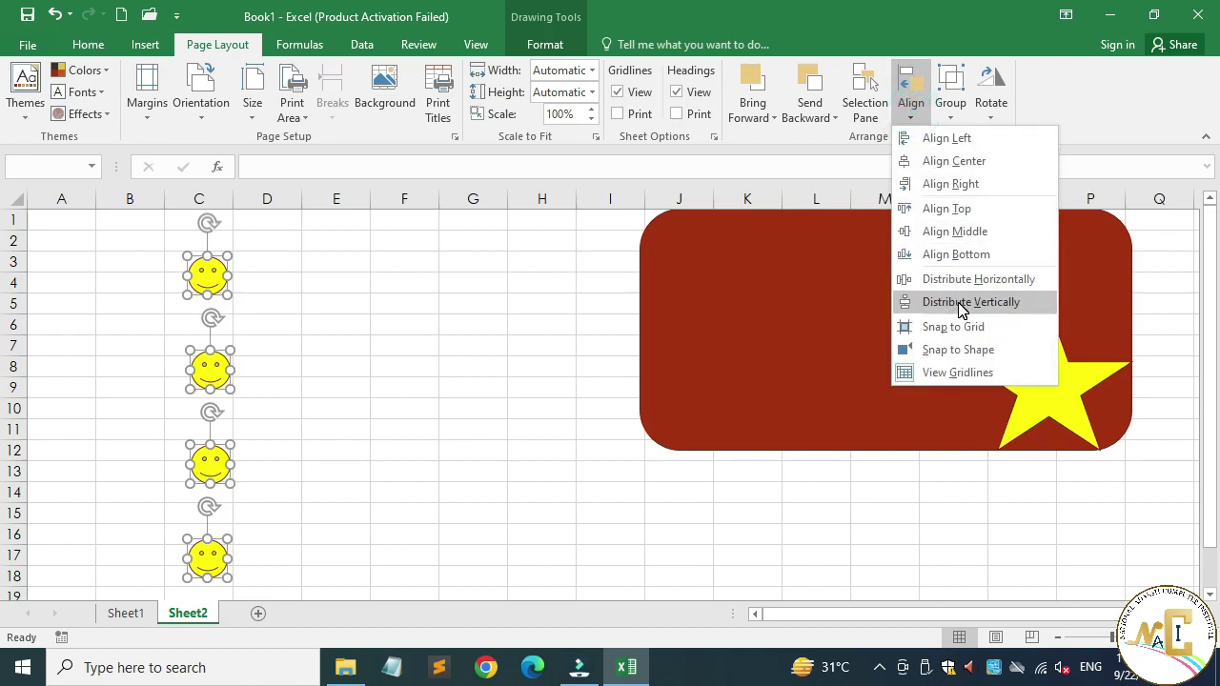
{"action": "left_click", "coordinate": [948, 373]}
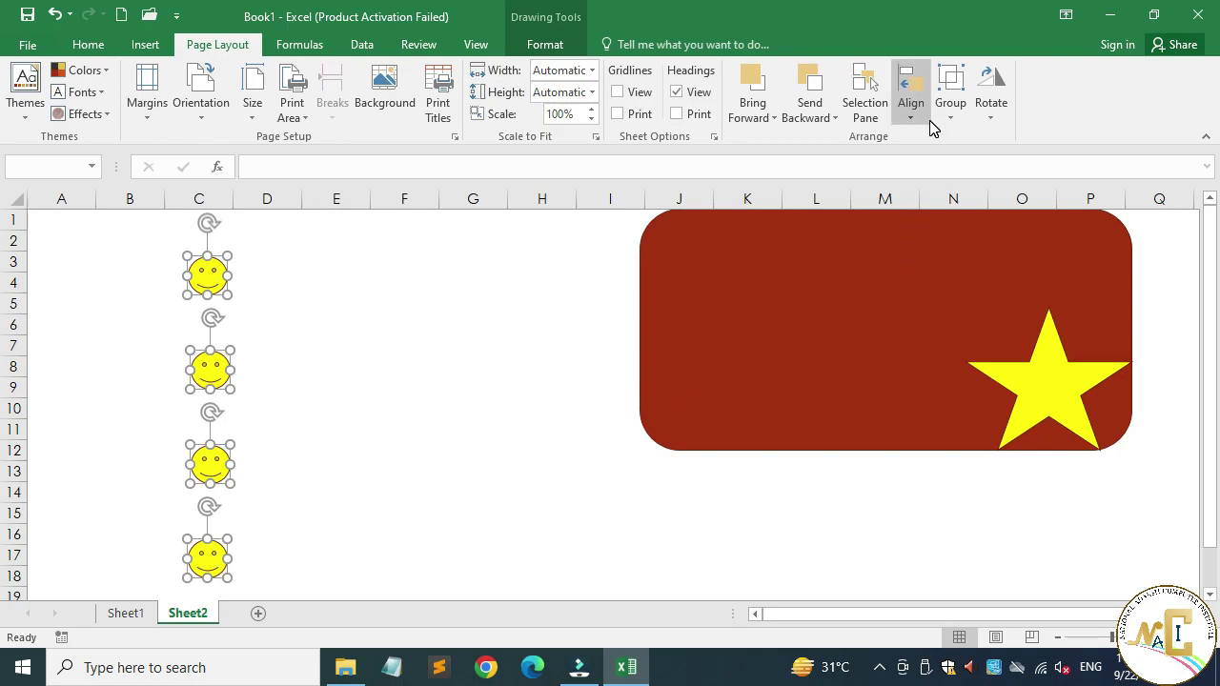
{"action": "left_click", "coordinate": [910, 100]}
{"action": "left_click", "coordinate": [924, 372]}
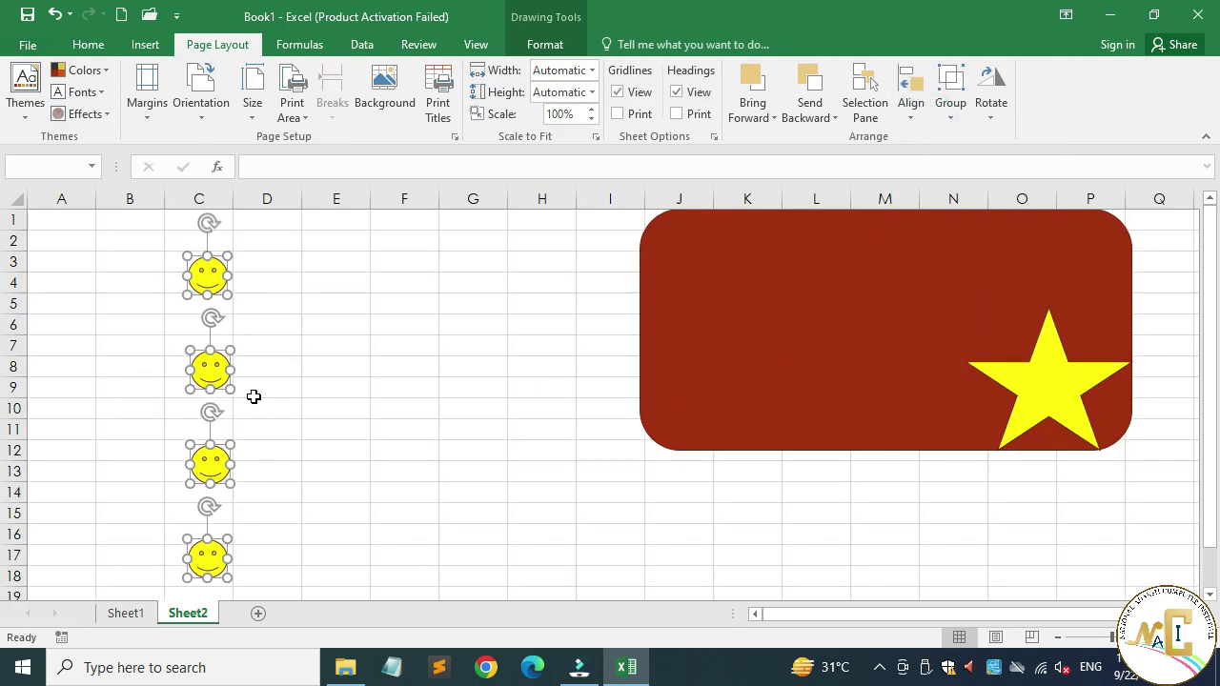
Turn on Snap to Grid, then move the topmost smiley into column D beside the second one, with its mouth flipped into a frown
{"action": "left_click", "coordinate": [915, 105]}
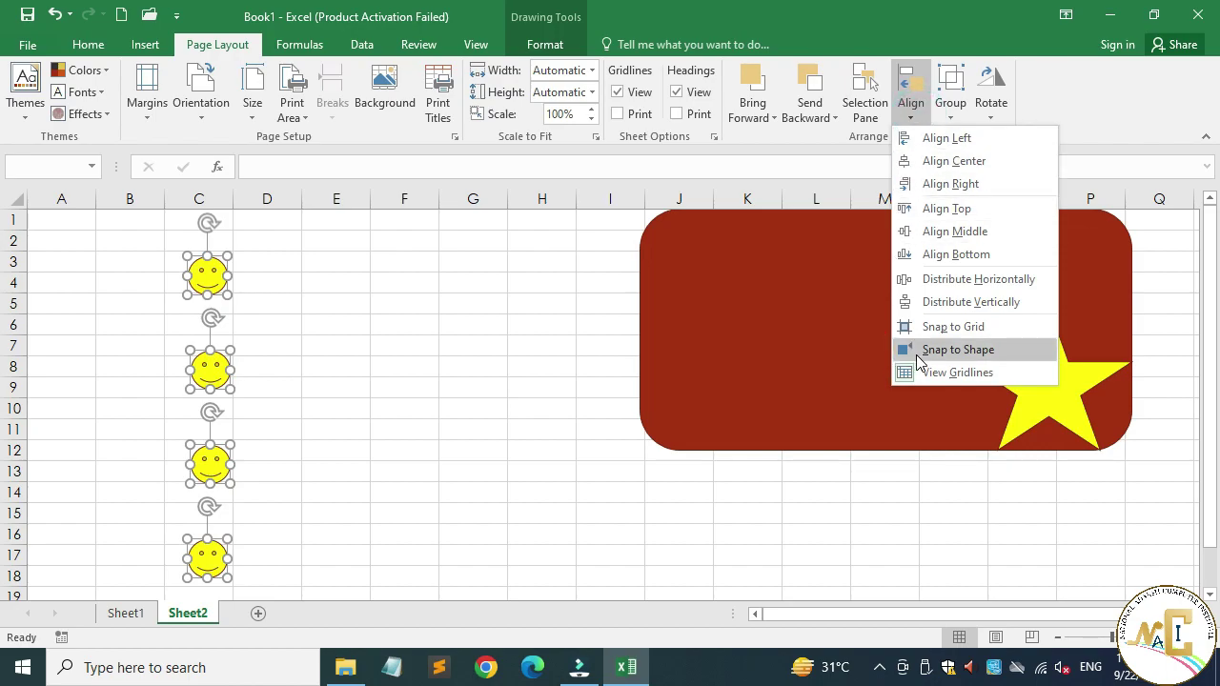
{"action": "left_click", "coordinate": [934, 327]}
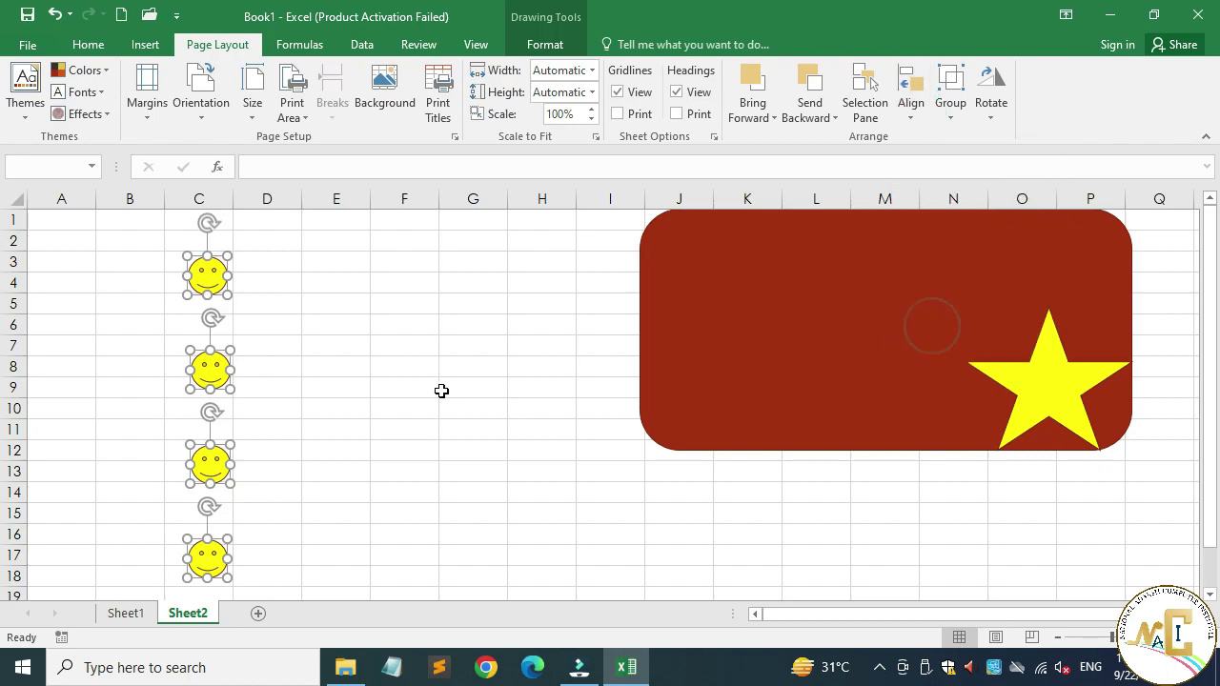
{"action": "left_click", "coordinate": [442, 390]}
{"action": "mouse_move", "coordinate": [207, 276]}
{"action": "left_mouse_down"}
{"action": "mouse_move", "coordinate": [269, 289]}
{"action": "mouse_move", "coordinate": [273, 311]}
{"action": "mouse_move", "coordinate": [423, 328]}
{"action": "mouse_move", "coordinate": [390, 307]}
{"action": "mouse_move", "coordinate": [389, 268]}
{"action": "mouse_move", "coordinate": [250, 346]}
{"action": "left_mouse_up"}
{"action": "left_click", "coordinate": [343, 324]}
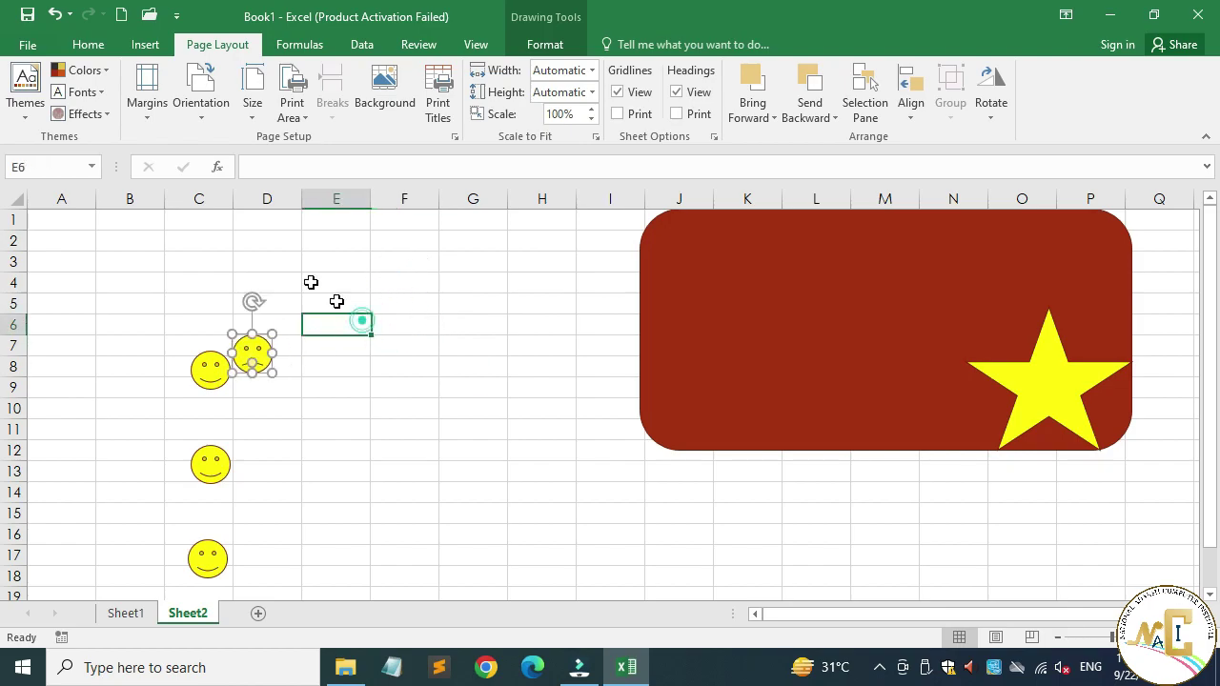
Insert a rectangle about 0.92" high and 2.25" wide, aligned to the gridlines across cells E10 to G13
{"action": "left_click", "coordinate": [141, 46]}
{"action": "left_click", "coordinate": [292, 74]}
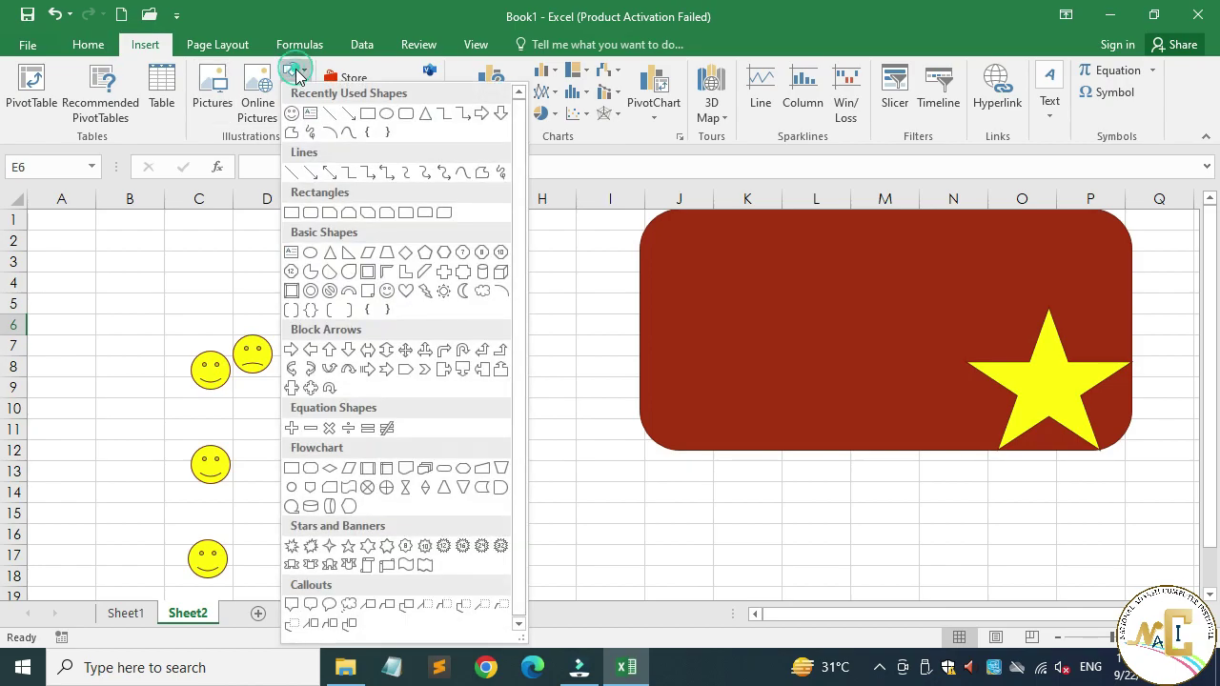
{"action": "left_click", "coordinate": [354, 117]}
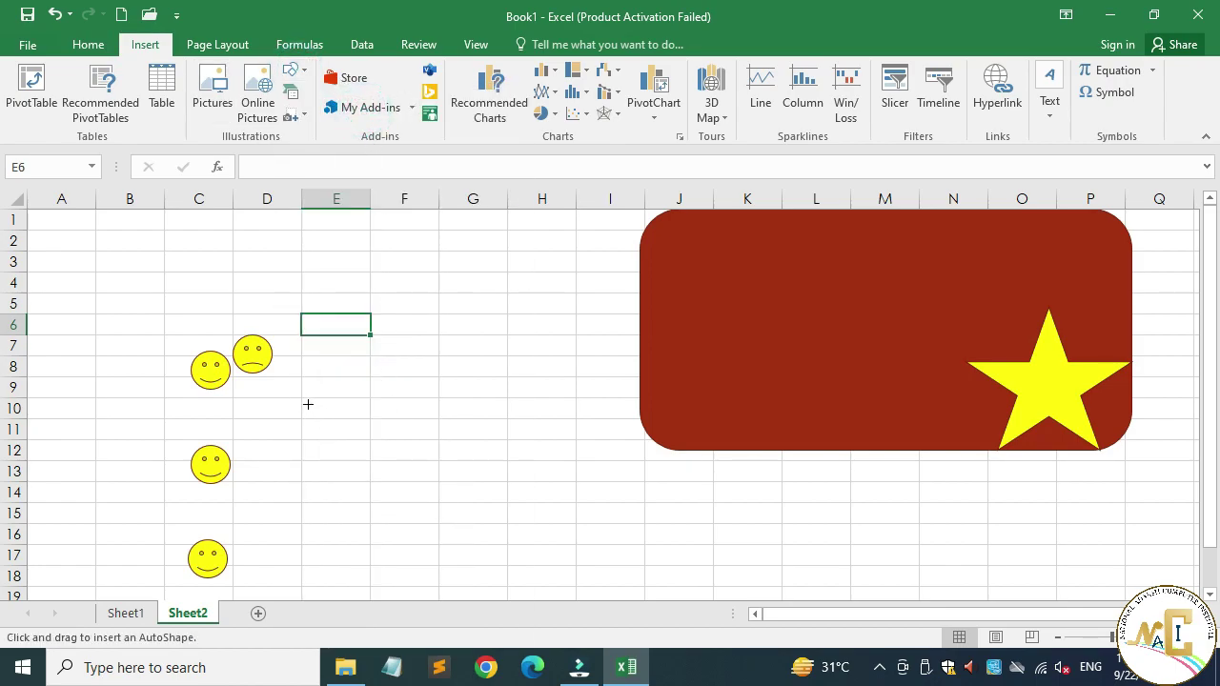
{"action": "mouse_move", "coordinate": [309, 404]}
{"action": "left_mouse_down"}
{"action": "mouse_move", "coordinate": [471, 467]}
{"action": "mouse_move", "coordinate": [521, 523]}
{"action": "mouse_move", "coordinate": [562, 543]}
{"action": "mouse_move", "coordinate": [550, 449]}
{"action": "mouse_move", "coordinate": [391, 455]}
{"action": "mouse_move", "coordinate": [509, 480]}
{"action": "left_mouse_up"}
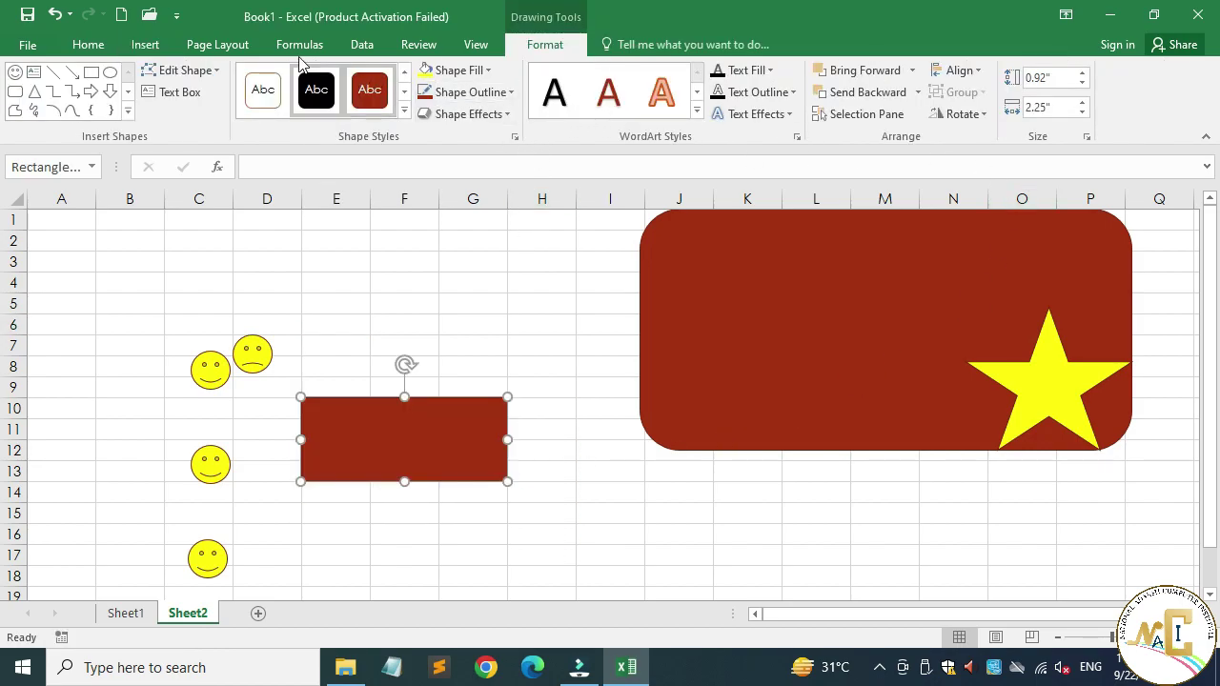
Turn off Snap to Grid and shift the small rectangle freely down and right, to about rows 11 to 15
{"action": "left_click", "coordinate": [218, 45]}
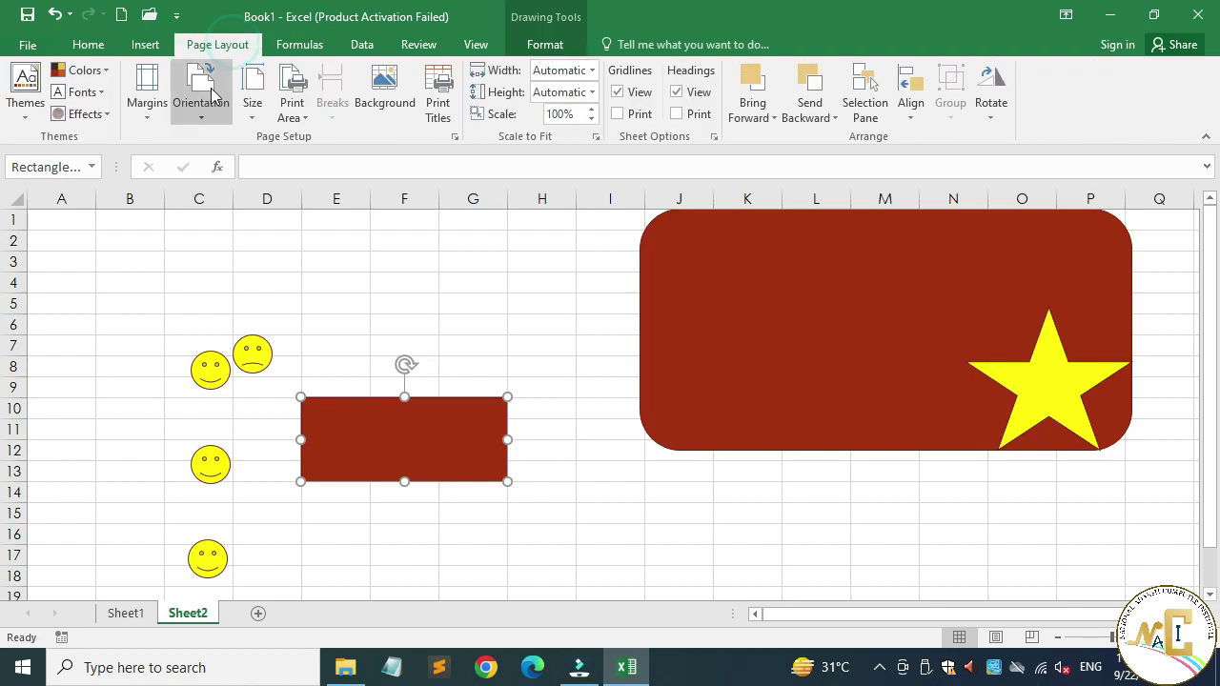
{"action": "left_click", "coordinate": [912, 113]}
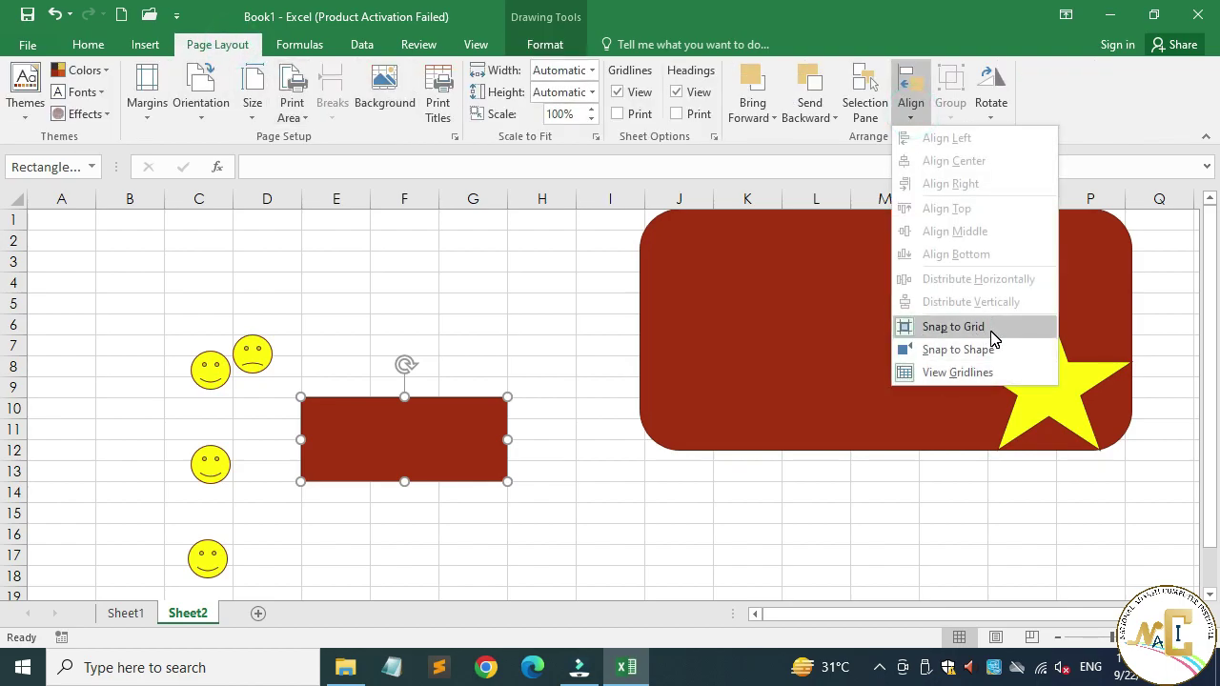
{"action": "left_click", "coordinate": [954, 326]}
{"action": "left_click_drag", "start_coordinate": [403, 446], "coordinate": [424, 477]}
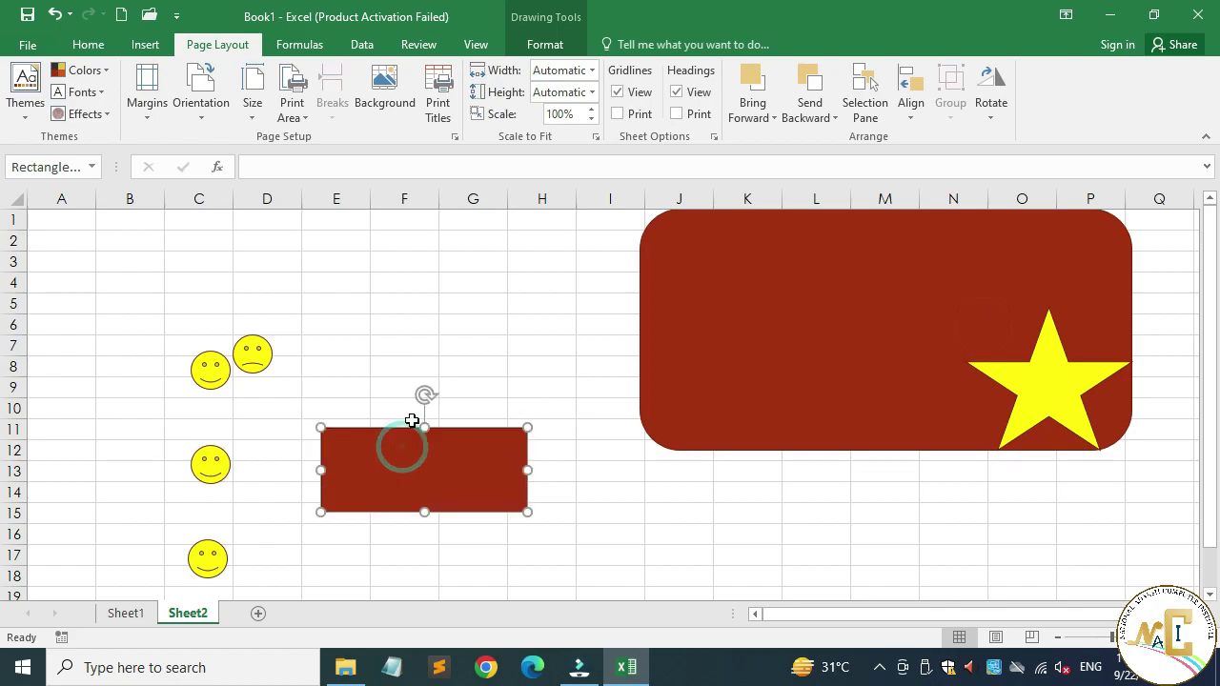
{"action": "left_click", "coordinate": [403, 347]}
Insert a larger rectangle about 1.76" high and 3.5" wide over the small one, from cell E8 to column I, row 15
{"action": "left_click", "coordinate": [133, 47]}
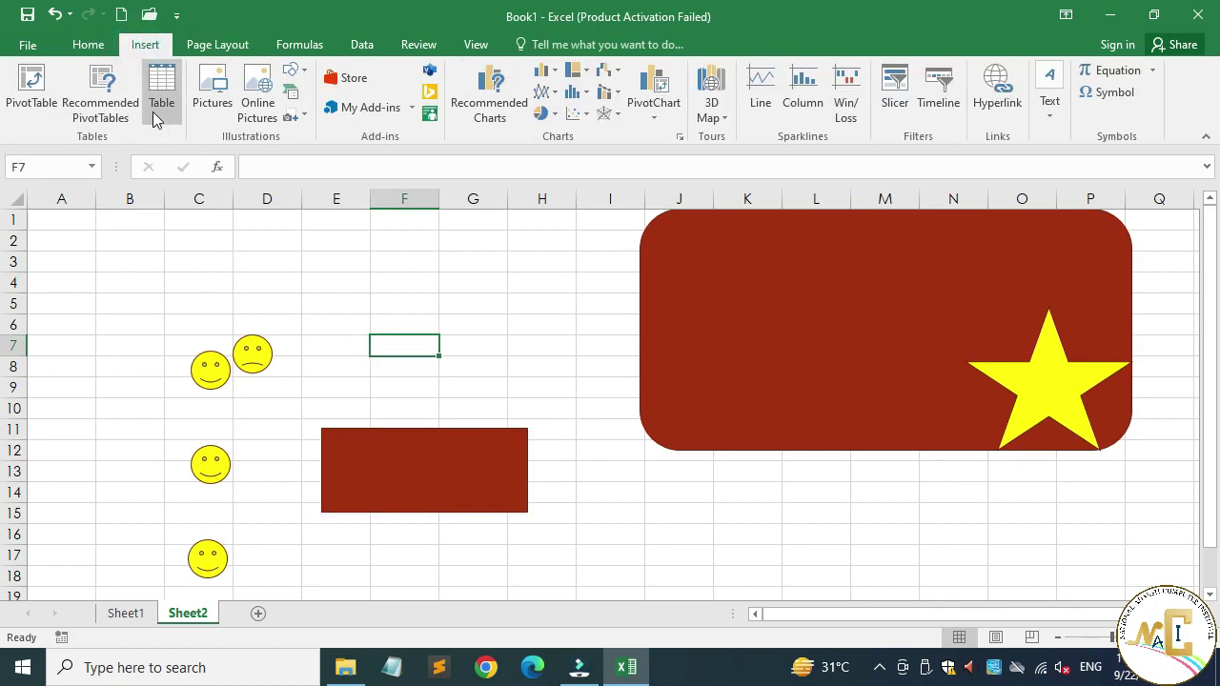
{"action": "left_click", "coordinate": [160, 95]}
{"action": "key", "text": "Escape"}
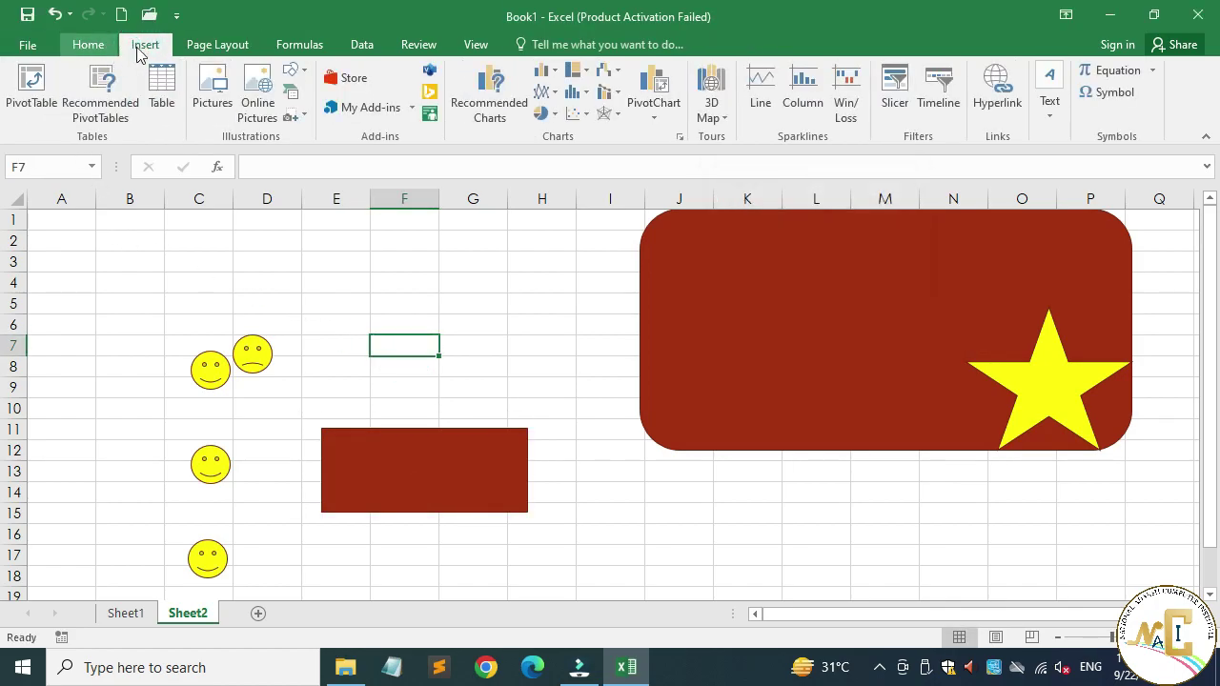
{"action": "left_click", "coordinate": [293, 72]}
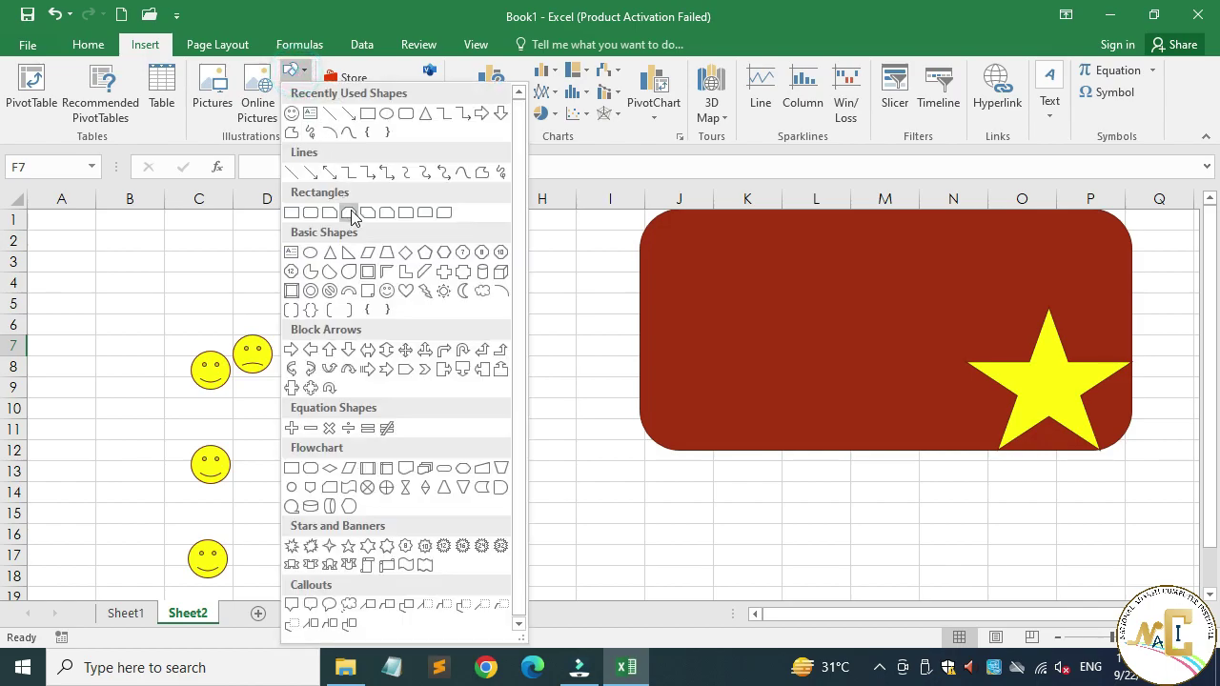
{"action": "left_click", "coordinate": [365, 112]}
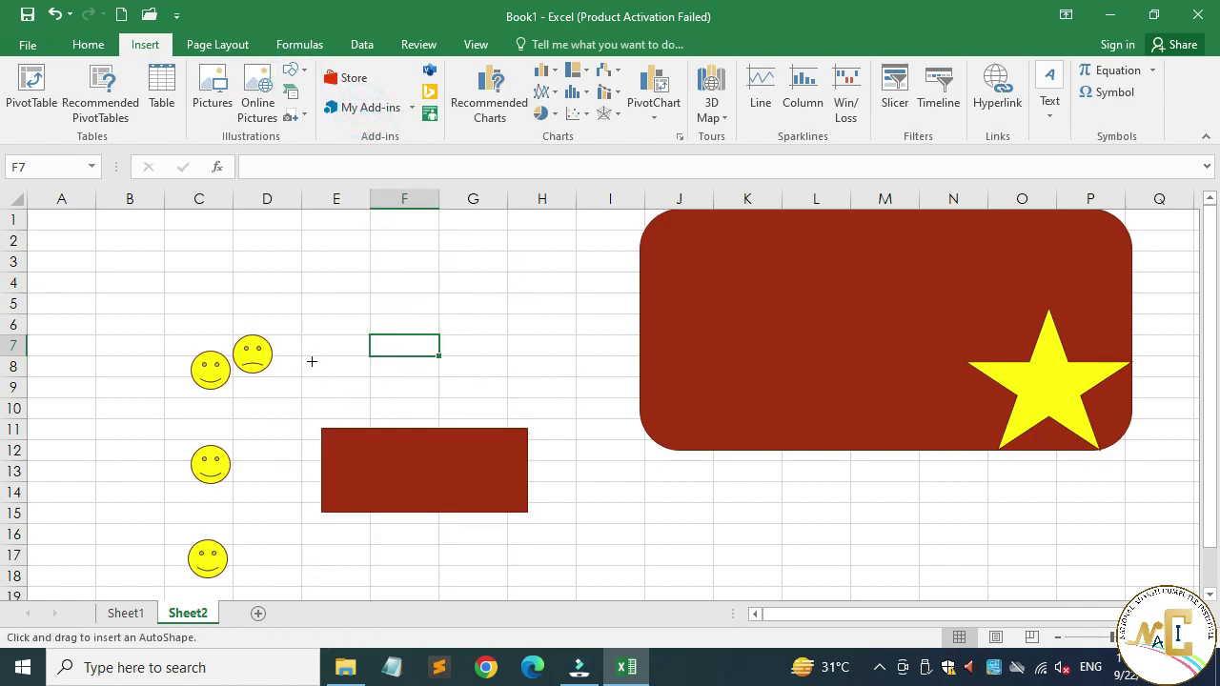
{"action": "mouse_move", "coordinate": [312, 362]}
{"action": "left_mouse_down"}
{"action": "mouse_move", "coordinate": [359, 386]}
{"action": "mouse_move", "coordinate": [531, 412]}
{"action": "mouse_move", "coordinate": [586, 443]}
{"action": "mouse_move", "coordinate": [499, 512]}
{"action": "mouse_move", "coordinate": [659, 513]}
{"action": "mouse_move", "coordinate": [620, 518]}
{"action": "mouse_move", "coordinate": [633, 522]}
{"action": "left_mouse_up"}
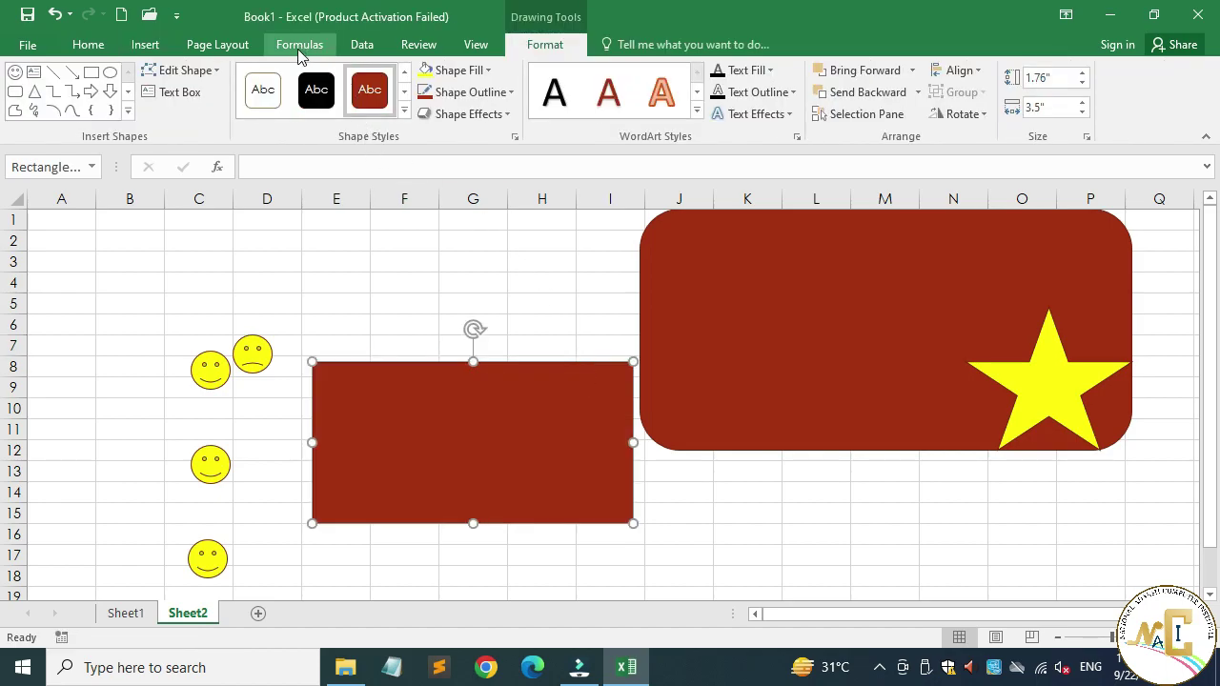
{"action": "left_click", "coordinate": [217, 44]}
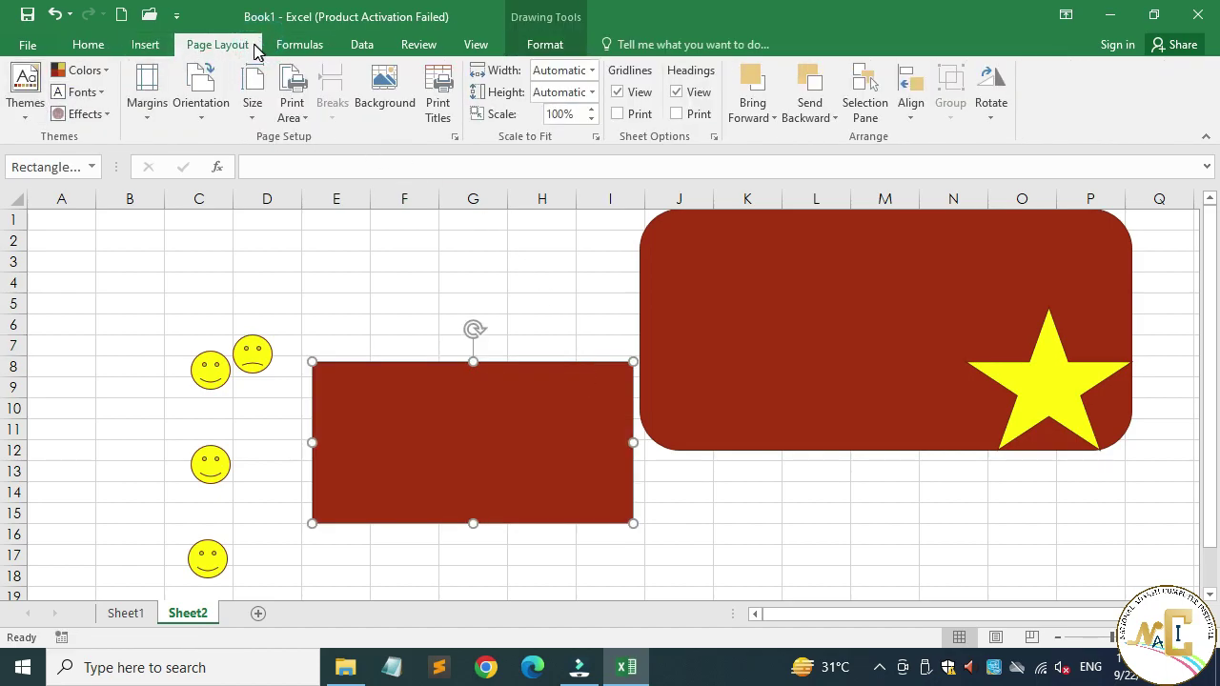